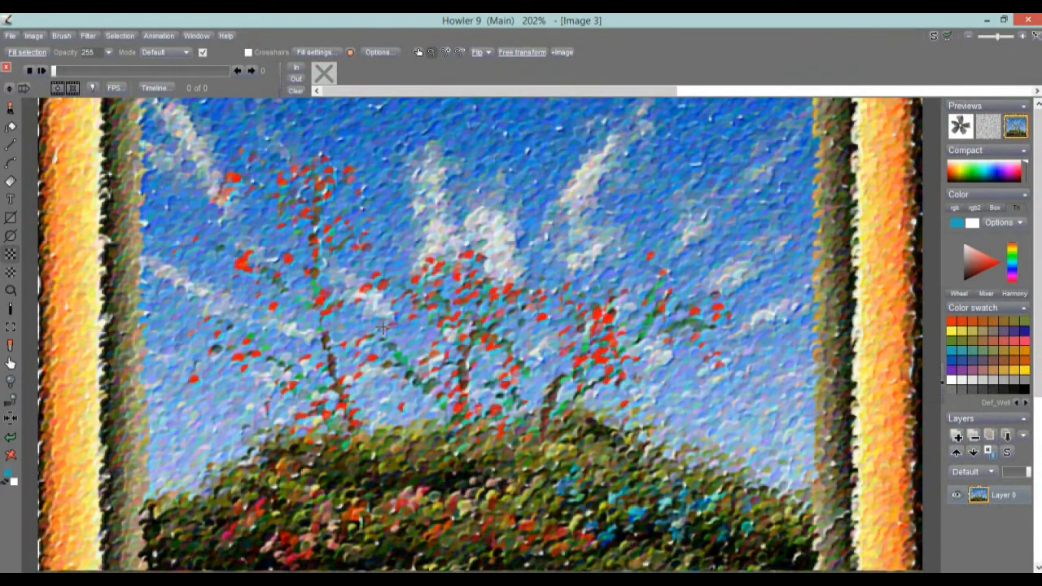
Examine the framed landscape's embossed brush-stroke texture up close and as a whole
{"action": "scroll", "coordinate": [382, 325], "scroll_direction": "up", "scroll_amount": 4}
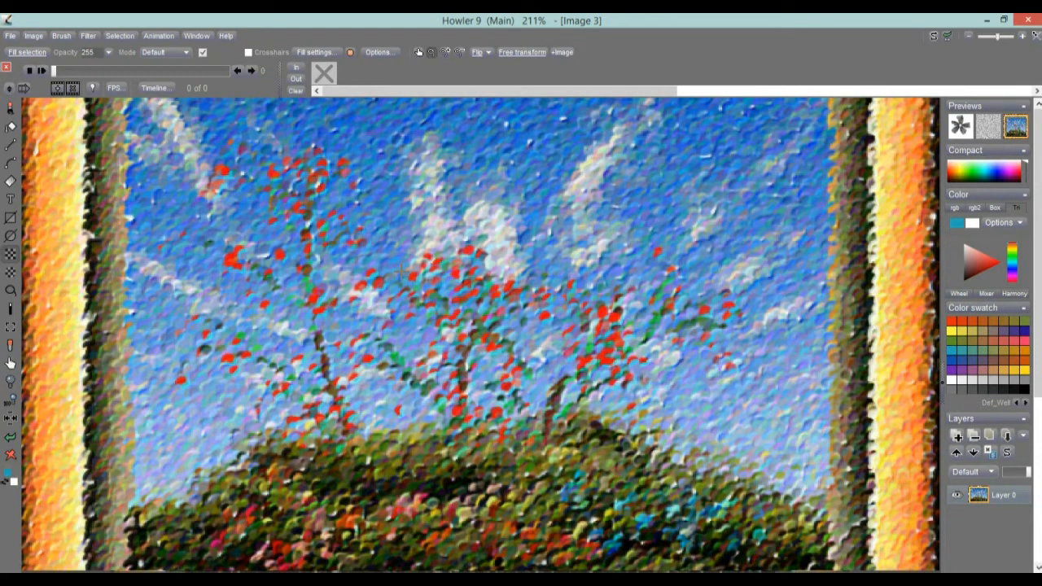
{"action": "scroll", "coordinate": [403, 268], "scroll_direction": "up", "scroll_amount": 1}
{"action": "scroll", "coordinate": [402, 267], "scroll_direction": "up", "scroll_amount": 2}
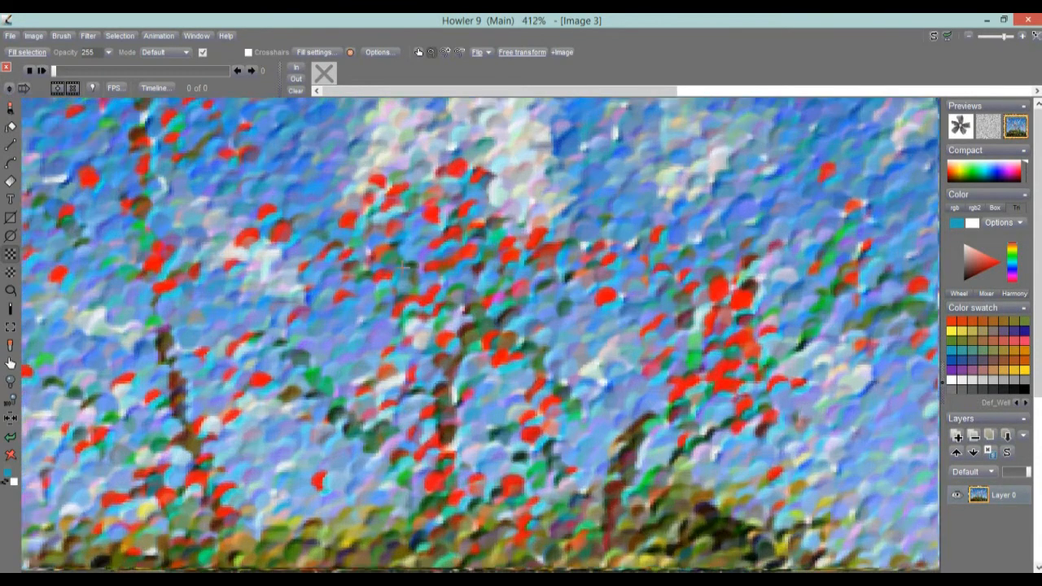
{"action": "scroll", "coordinate": [403, 268], "scroll_direction": "down", "scroll_amount": 5}
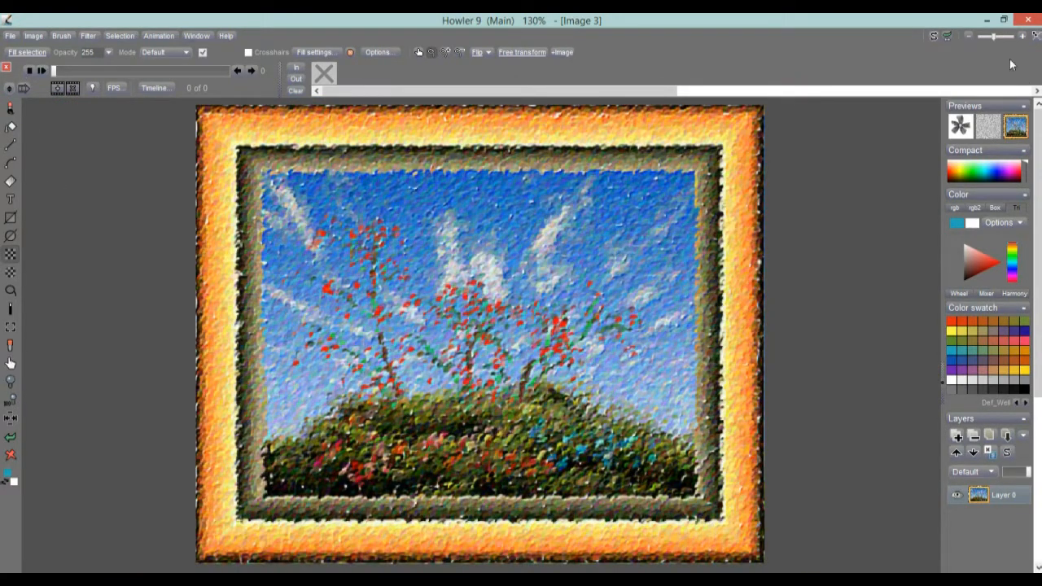
{"action": "scroll", "coordinate": [482, 188], "scroll_direction": "down", "scroll_amount": 2}
{"action": "scroll", "coordinate": [472, 192], "scroll_direction": "up", "scroll_amount": 2}
{"action": "scroll", "coordinate": [465, 196], "scroll_direction": "down", "scroll_amount": 1}
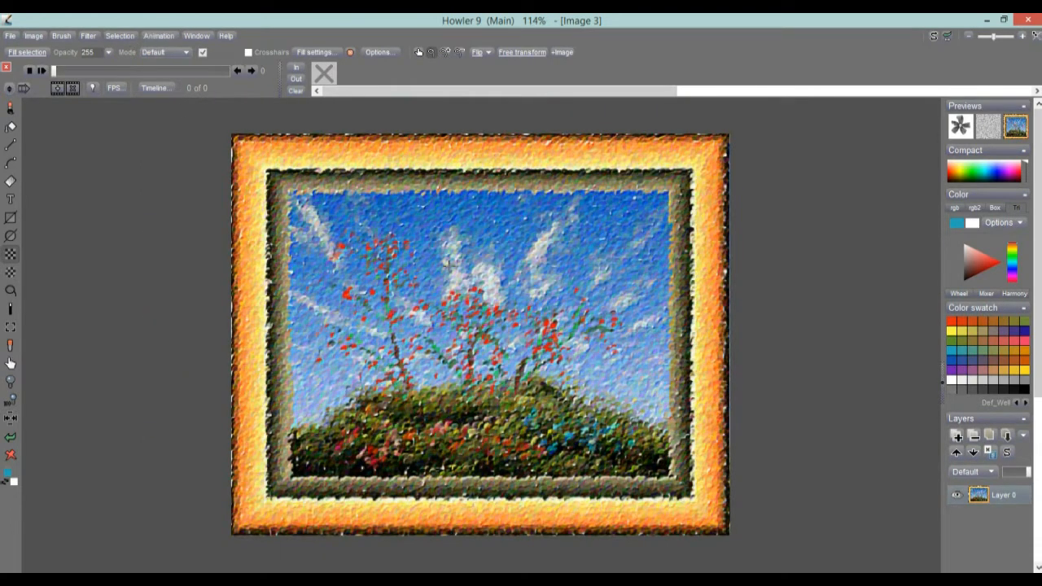
{"action": "scroll", "coordinate": [258, 252], "scroll_direction": "up", "scroll_amount": 5}
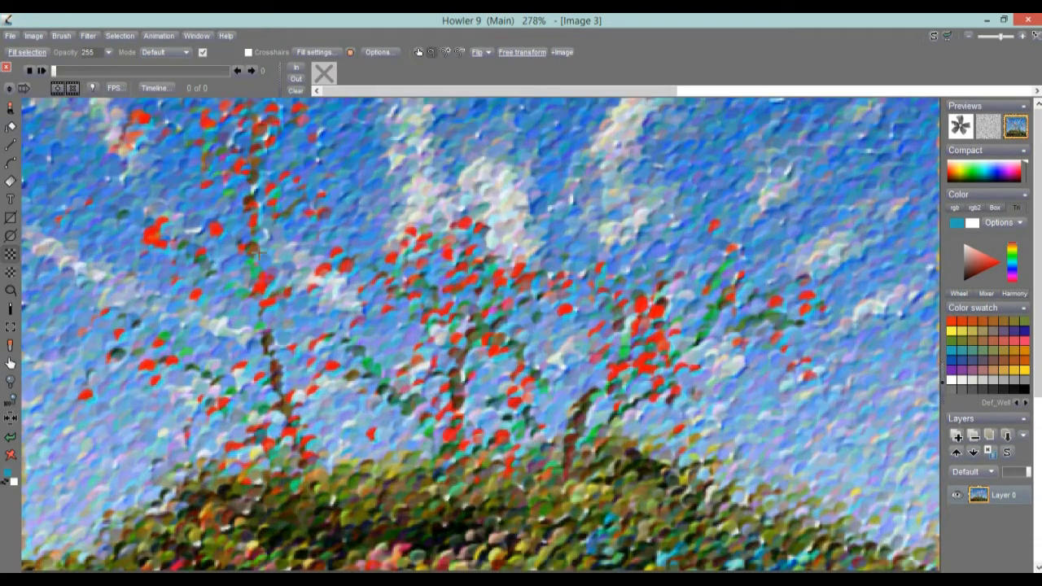
{"action": "scroll", "coordinate": [258, 253], "scroll_direction": "down", "scroll_amount": 5}
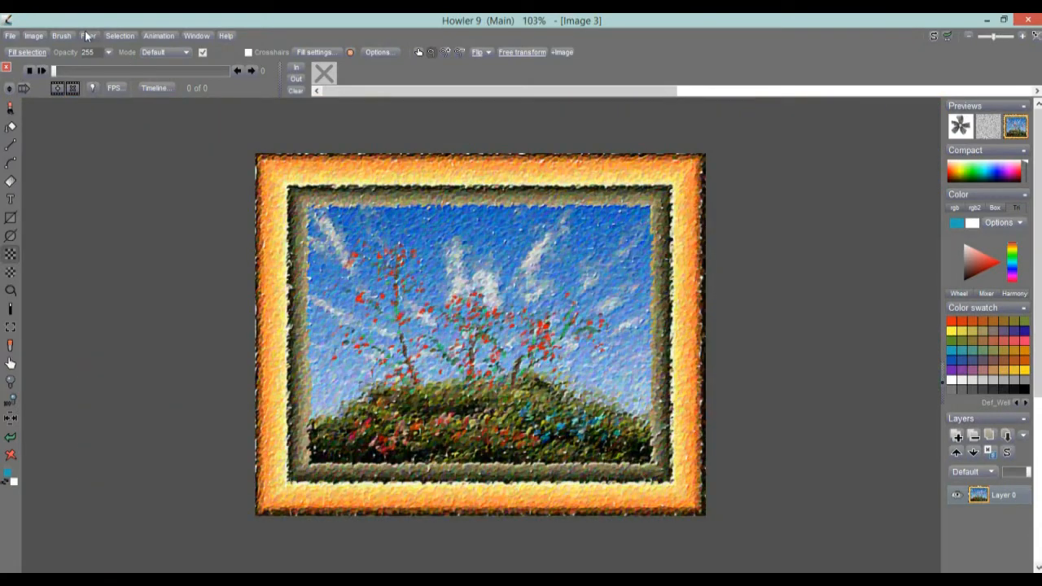
Preview the Graphic pen filter on the painting with the Crayon style, slightly lower stroke density and Color enabled
{"action": "left_click", "coordinate": [86, 34]}
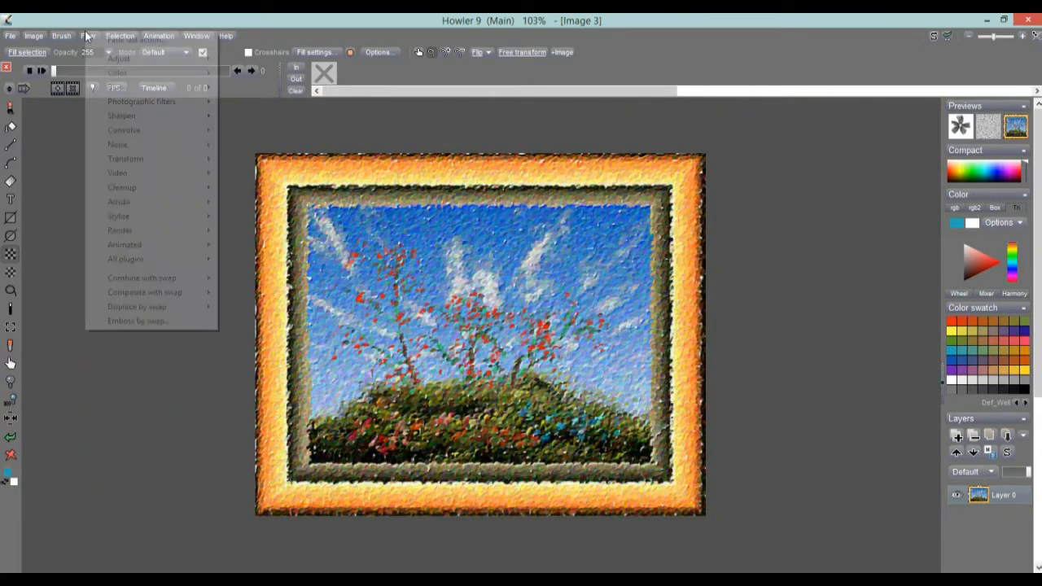
{"action": "mouse_move", "coordinate": [155, 202]}
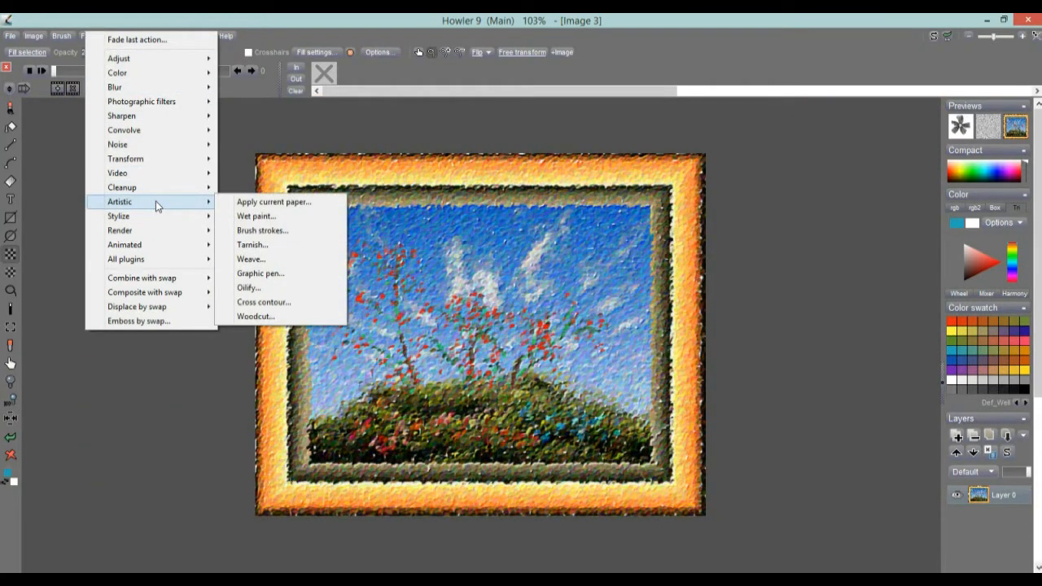
{"action": "left_click", "coordinate": [265, 274]}
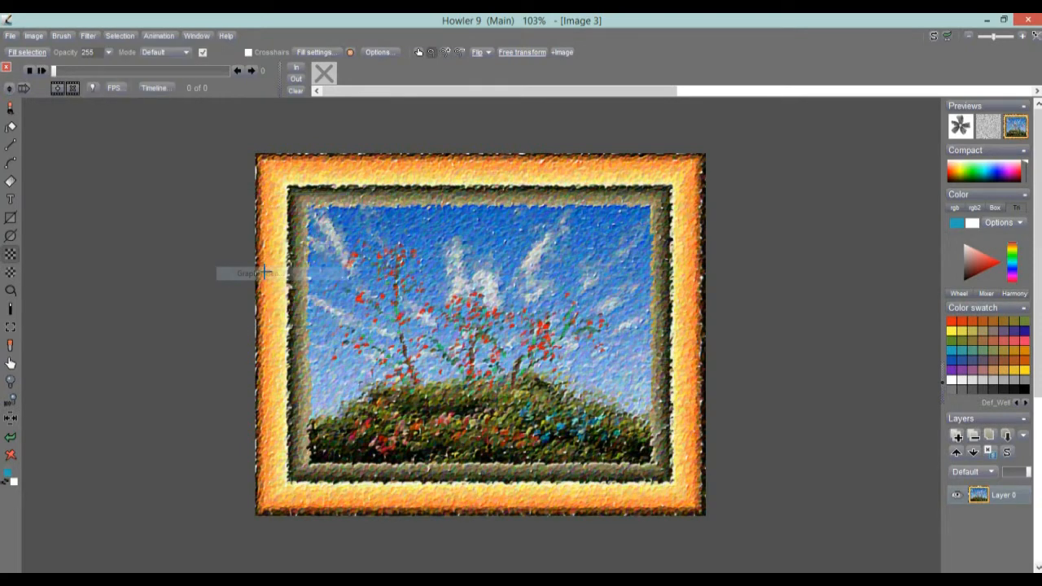
{"action": "left_click_drag", "start_coordinate": [504, 210], "coordinate": [192, 262]}
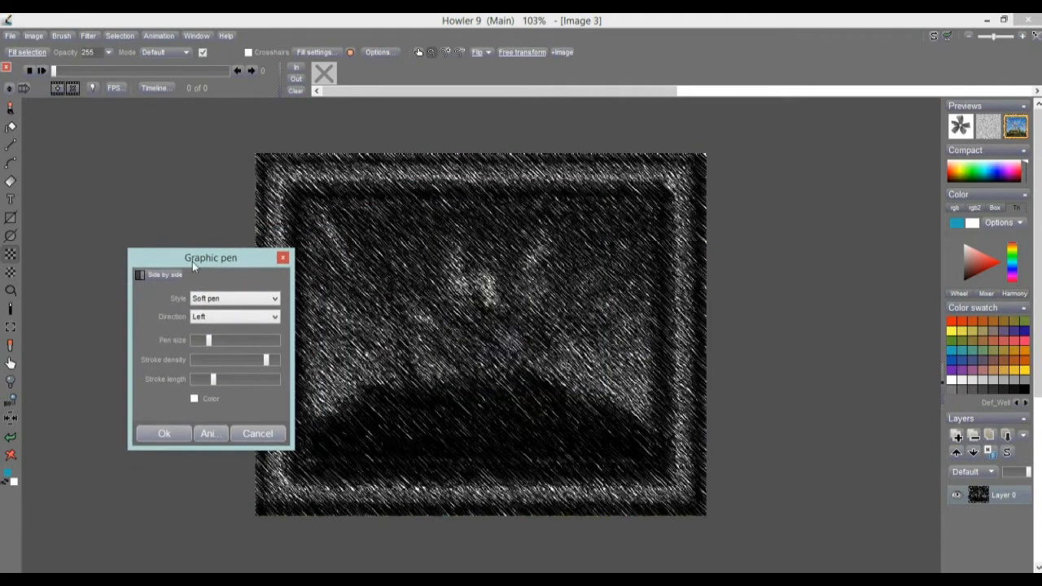
{"action": "left_click", "coordinate": [276, 300]}
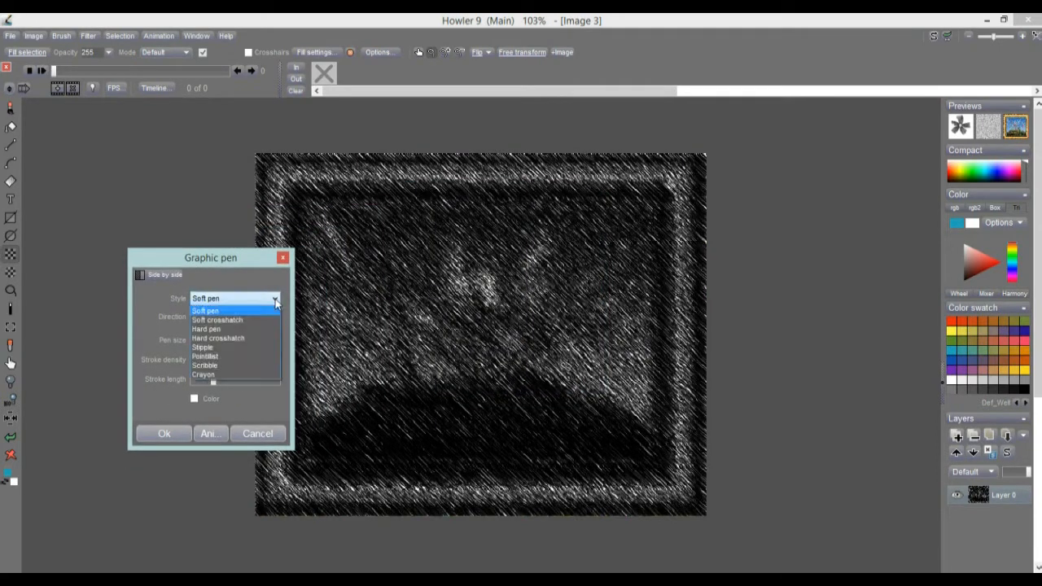
{"action": "left_click", "coordinate": [212, 376]}
{"action": "left_click_drag", "start_coordinate": [262, 363], "coordinate": [215, 342]}
{"action": "left_click", "coordinate": [193, 398]}
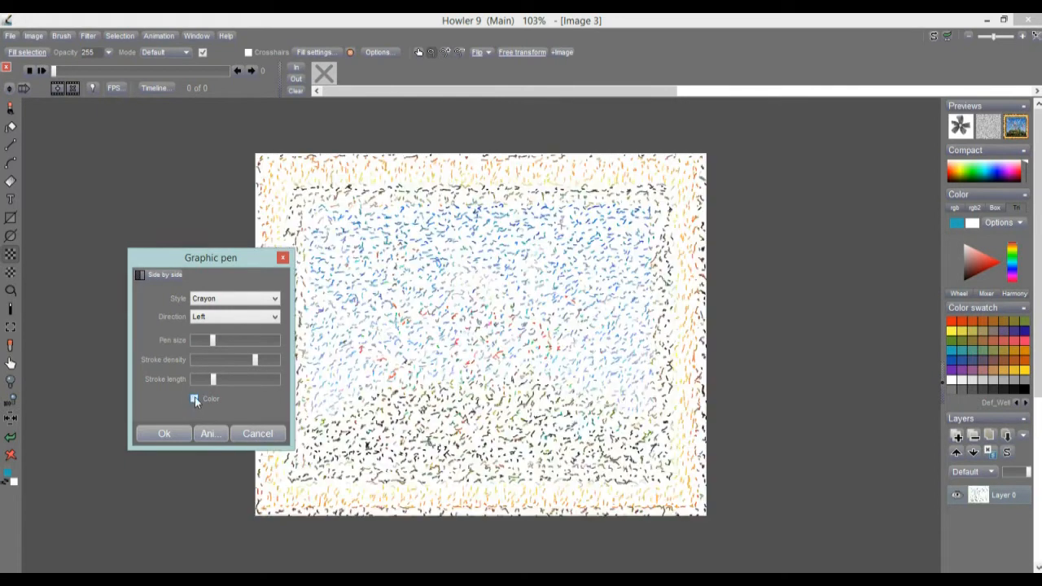
Try a larger pen size, shorter strokes and higher stroke density for the Graphic pen filter, and cancel it
{"action": "left_click_drag", "start_coordinate": [213, 379], "coordinate": [216, 378]}
{"action": "left_click_drag", "start_coordinate": [213, 340], "coordinate": [244, 342]}
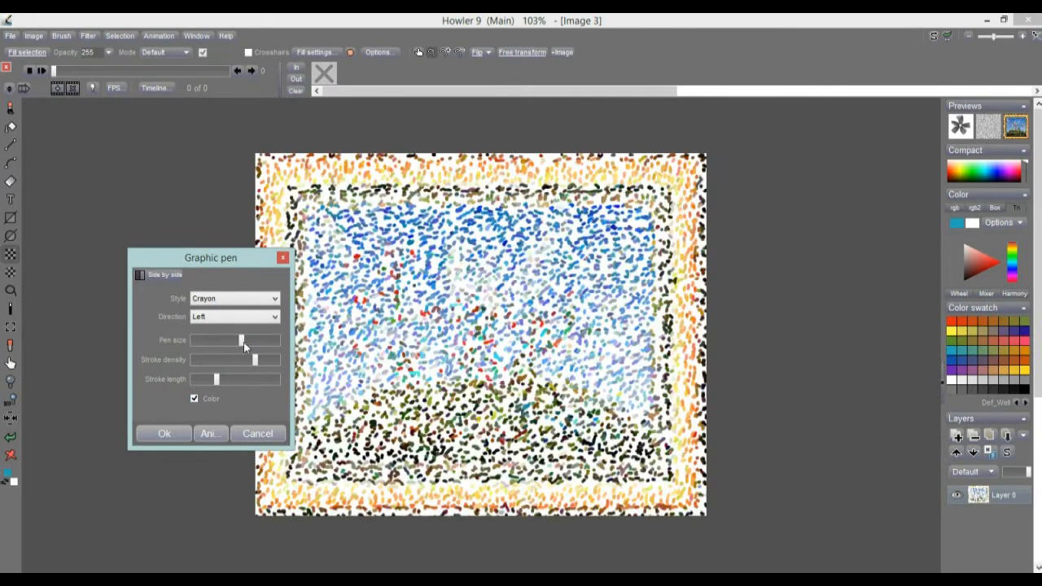
{"action": "left_click_drag", "start_coordinate": [220, 380], "coordinate": [208, 379]}
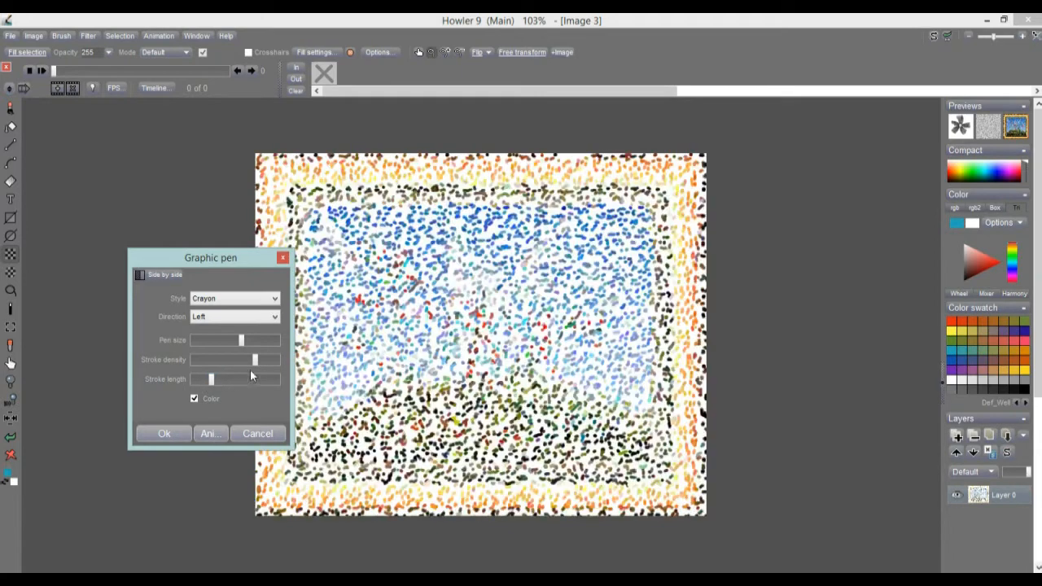
{"action": "left_click_drag", "start_coordinate": [265, 359], "coordinate": [271, 360]}
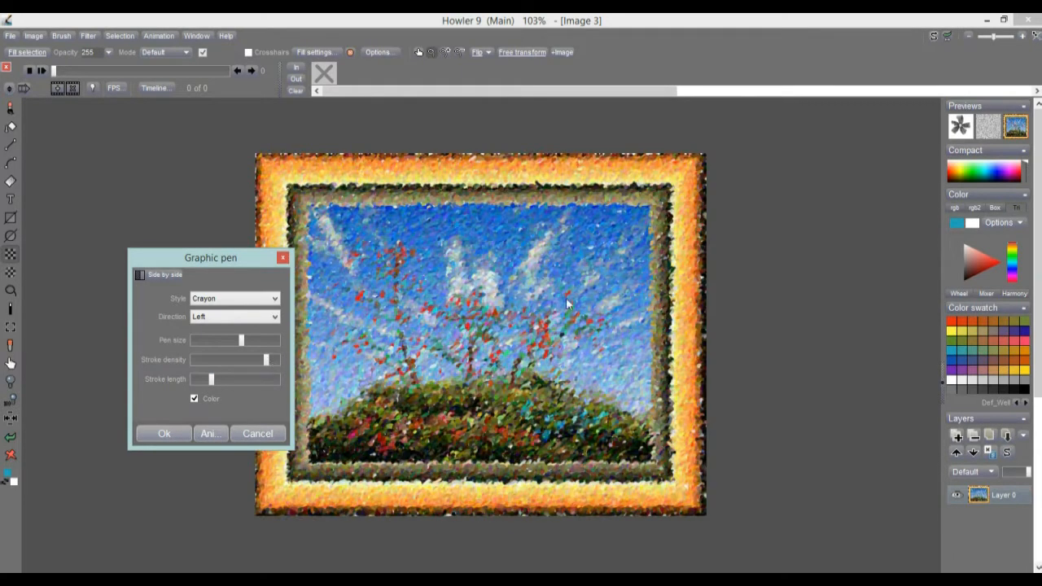
{"action": "left_click", "coordinate": [258, 436]}
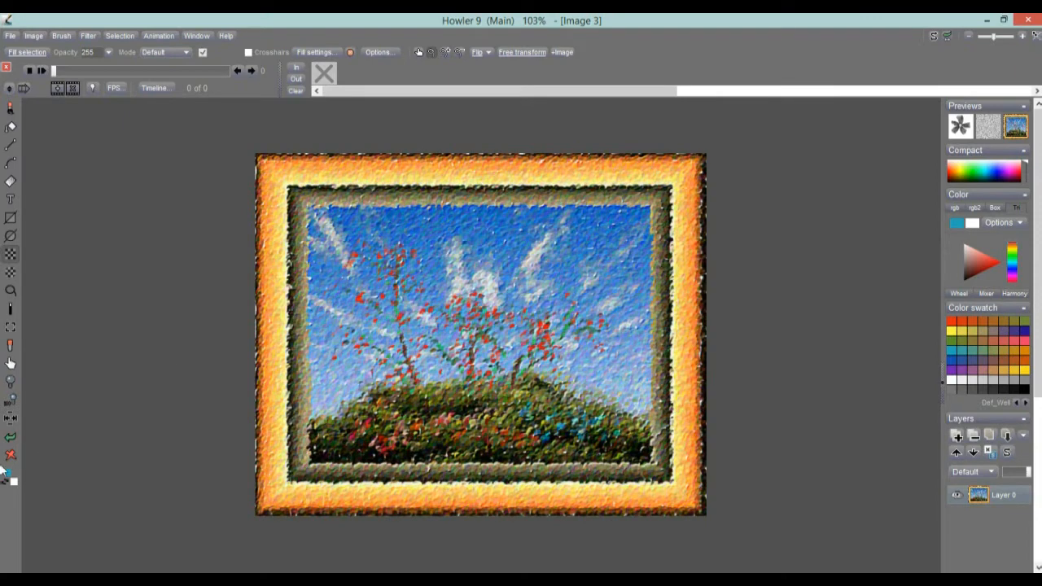
Undo the last two effects to return to the smooth, unfiltered framed landscape
{"action": "left_click", "coordinate": [13, 440]}
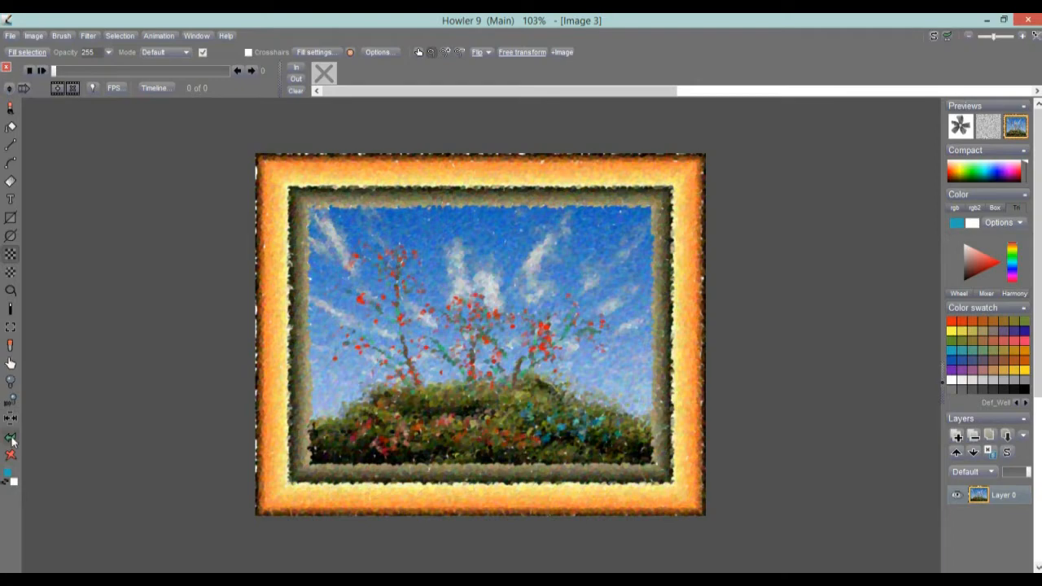
{"action": "left_click", "coordinate": [12, 441]}
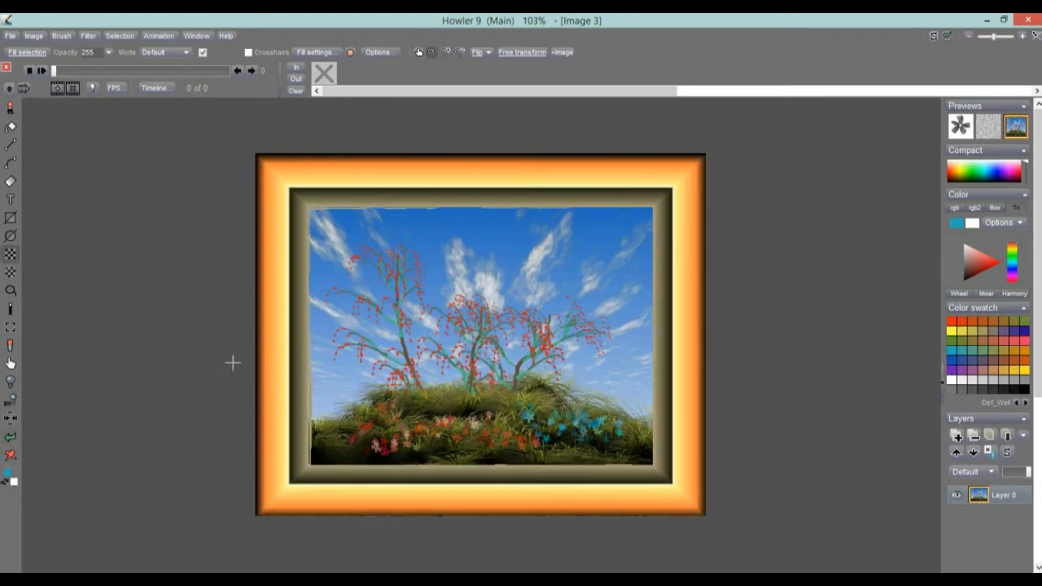
Examine the whole unfiltered landscape and its frame at different magnifications
{"action": "scroll", "coordinate": [220, 365], "scroll_direction": "up", "scroll_amount": 4}
{"action": "scroll", "coordinate": [196, 370], "scroll_direction": "down", "scroll_amount": 5}
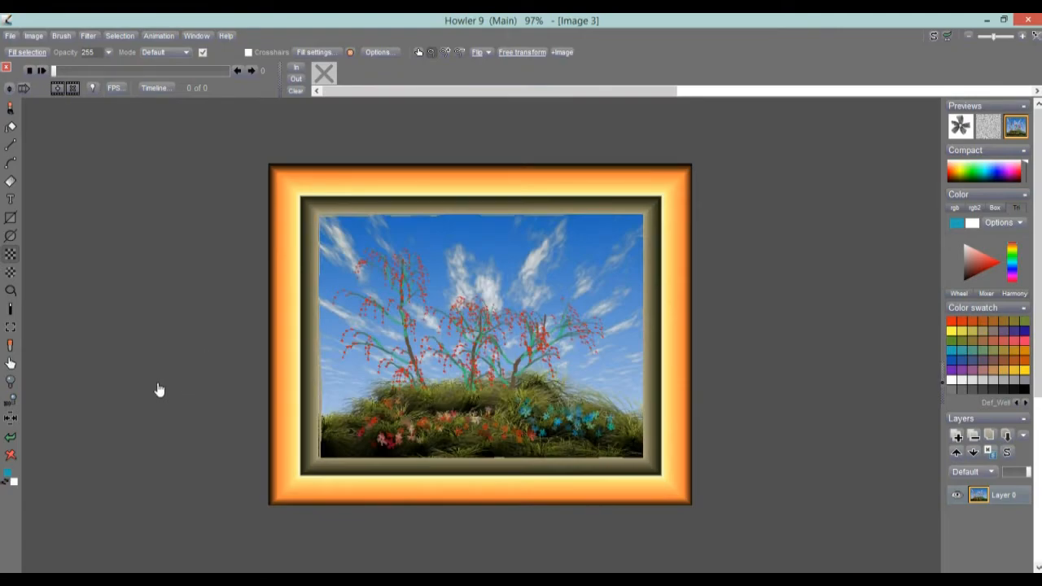
{"action": "scroll", "coordinate": [163, 390], "scroll_direction": "up", "scroll_amount": 4}
{"action": "scroll", "coordinate": [187, 388], "scroll_direction": "down", "scroll_amount": 5}
{"action": "scroll", "coordinate": [171, 386], "scroll_direction": "up", "scroll_amount": 3}
{"action": "scroll", "coordinate": [264, 382], "scroll_direction": "up", "scroll_amount": 2}
{"action": "scroll", "coordinate": [176, 391], "scroll_direction": "down", "scroll_amount": 5}
{"action": "left_click_drag", "start_coordinate": [160, 380], "coordinate": [272, 350]}
{"action": "left_click_drag", "start_coordinate": [210, 327], "coordinate": [165, 356]}
{"action": "scroll", "coordinate": [251, 375], "scroll_direction": "up", "scroll_amount": 1}
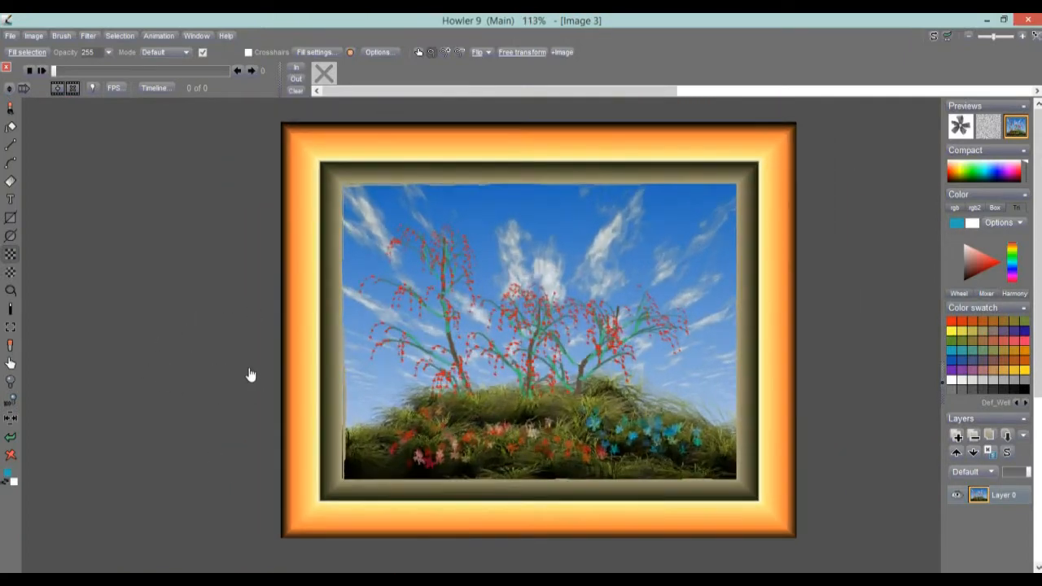
{"action": "scroll", "coordinate": [303, 367], "scroll_direction": "up", "scroll_amount": 3}
{"action": "scroll", "coordinate": [286, 367], "scroll_direction": "down", "scroll_amount": 4}
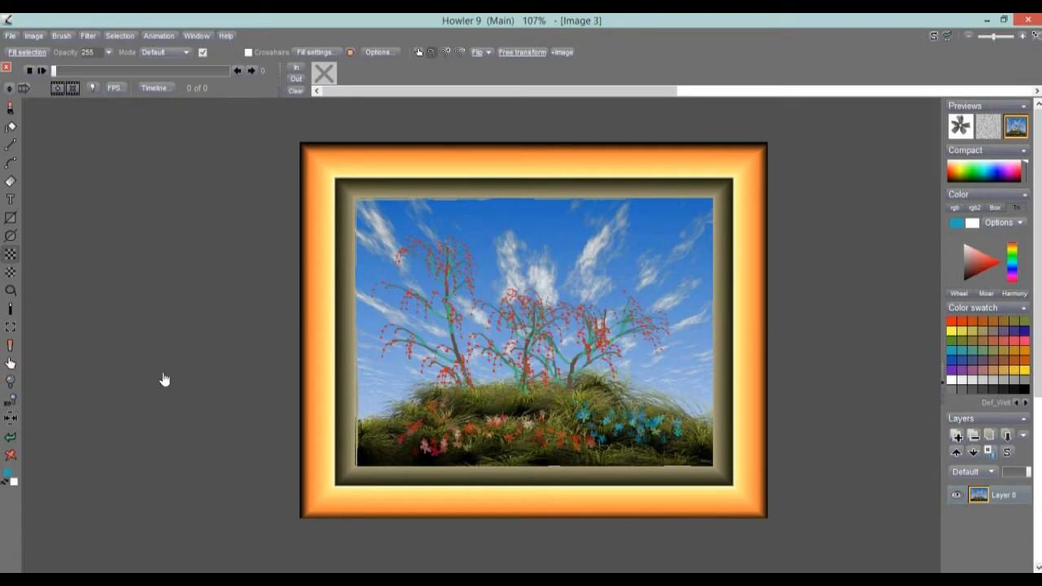
Inspect the unfiltered trees, red blossoms, grass and blue flowers in close detail
{"action": "left_click_drag", "start_coordinate": [163, 377], "coordinate": [150, 366]}
{"action": "scroll", "coordinate": [150, 367], "scroll_direction": "up", "scroll_amount": 5}
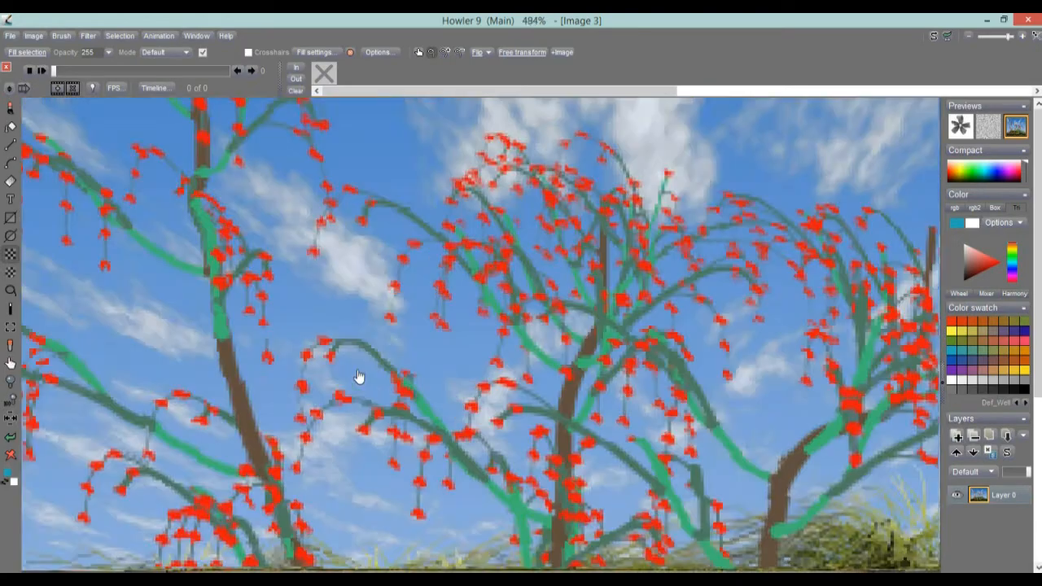
{"action": "scroll", "coordinate": [244, 286], "scroll_direction": "down", "scroll_amount": 4}
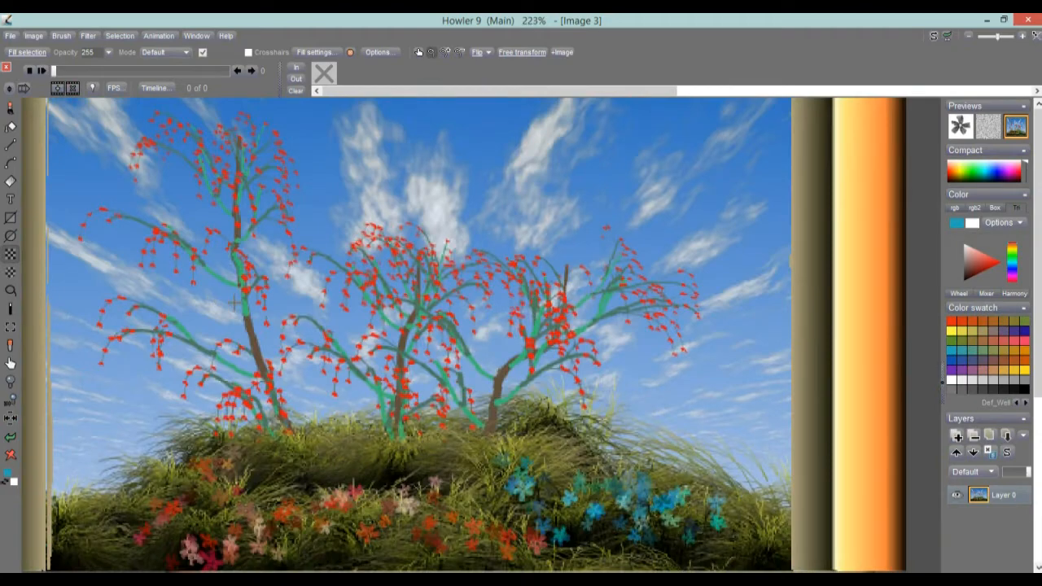
{"action": "left_click_drag", "start_coordinate": [234, 303], "coordinate": [448, 337]}
{"action": "scroll", "coordinate": [449, 337], "scroll_direction": "up", "scroll_amount": 2}
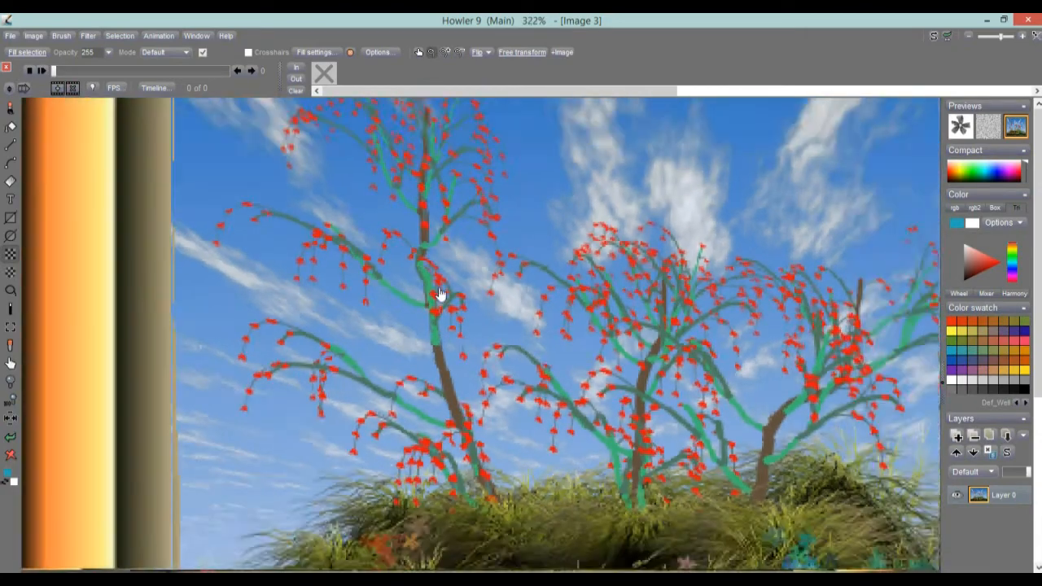
{"action": "scroll", "coordinate": [440, 293], "scroll_direction": "down", "scroll_amount": 2}
{"action": "left_click_drag", "start_coordinate": [695, 417], "coordinate": [513, 324]}
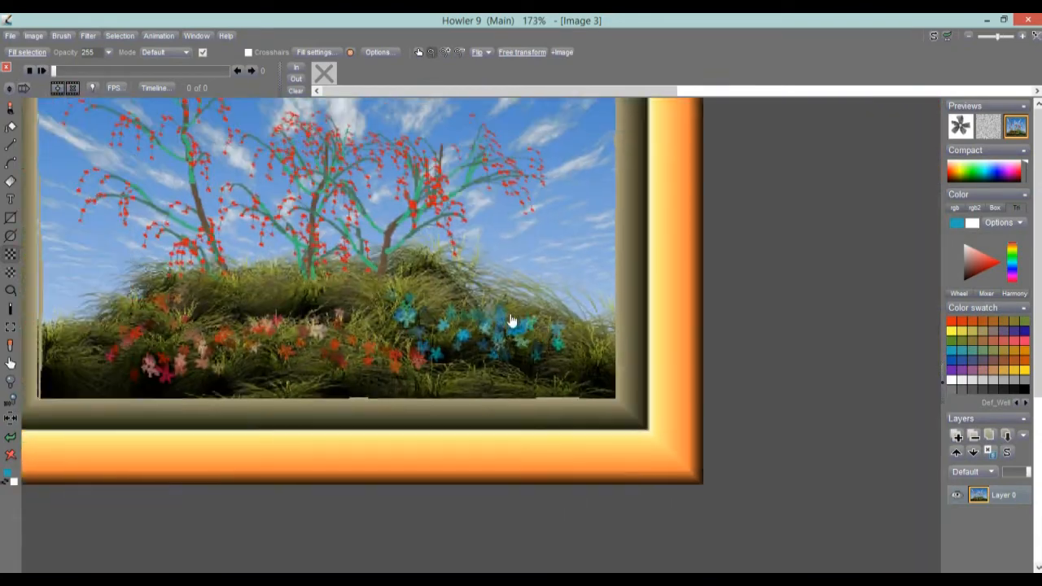
{"action": "scroll", "coordinate": [514, 324], "scroll_direction": "up", "scroll_amount": 2}
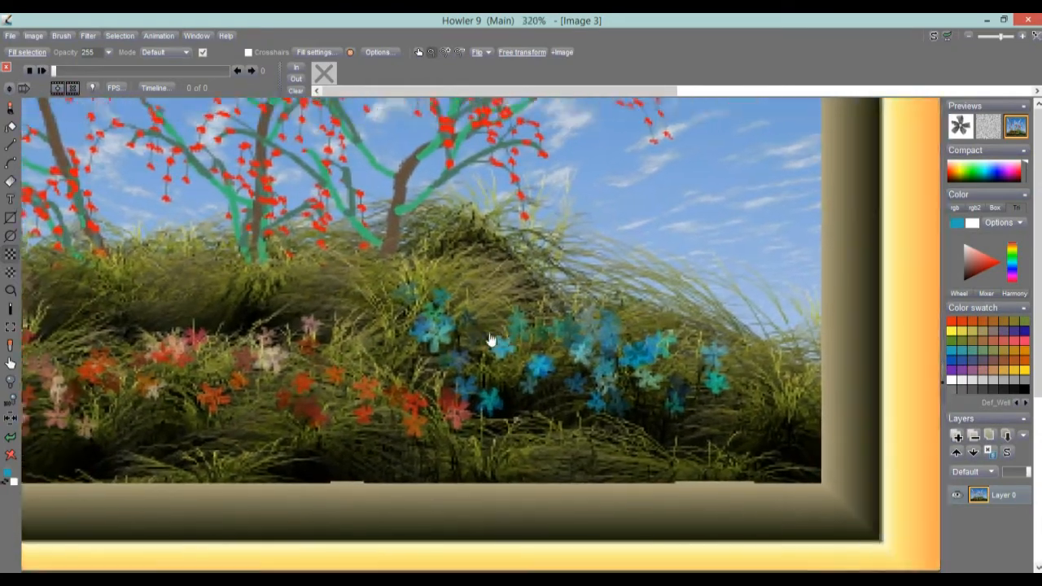
{"action": "scroll", "coordinate": [576, 346], "scroll_direction": "up", "scroll_amount": 3}
{"action": "scroll", "coordinate": [575, 346], "scroll_direction": "down", "scroll_amount": 6}
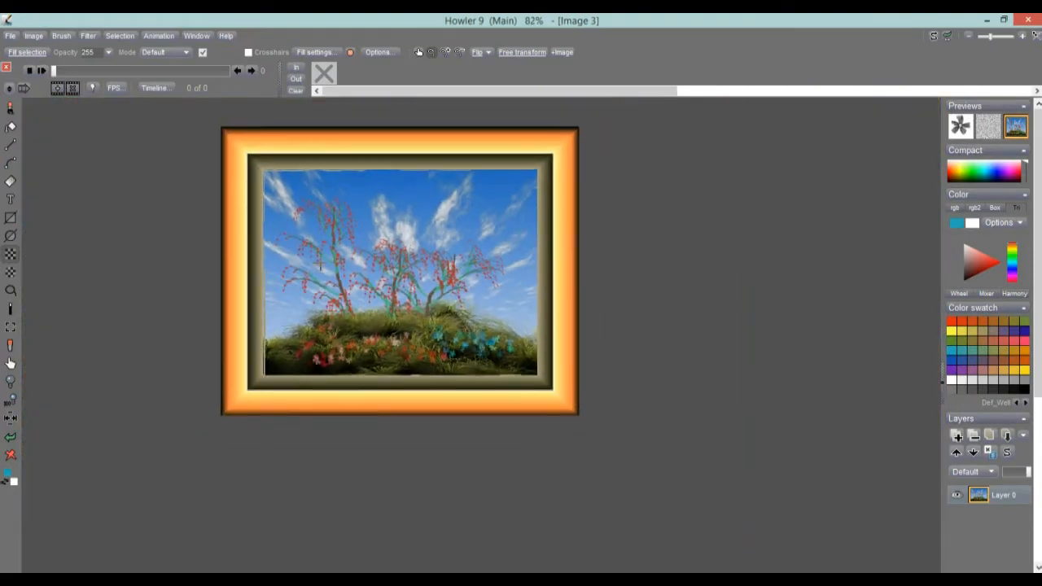
{"action": "scroll", "coordinate": [540, 339], "scroll_direction": "up", "scroll_amount": 1}
{"action": "scroll", "coordinate": [541, 339], "scroll_direction": "down", "scroll_amount": 1}
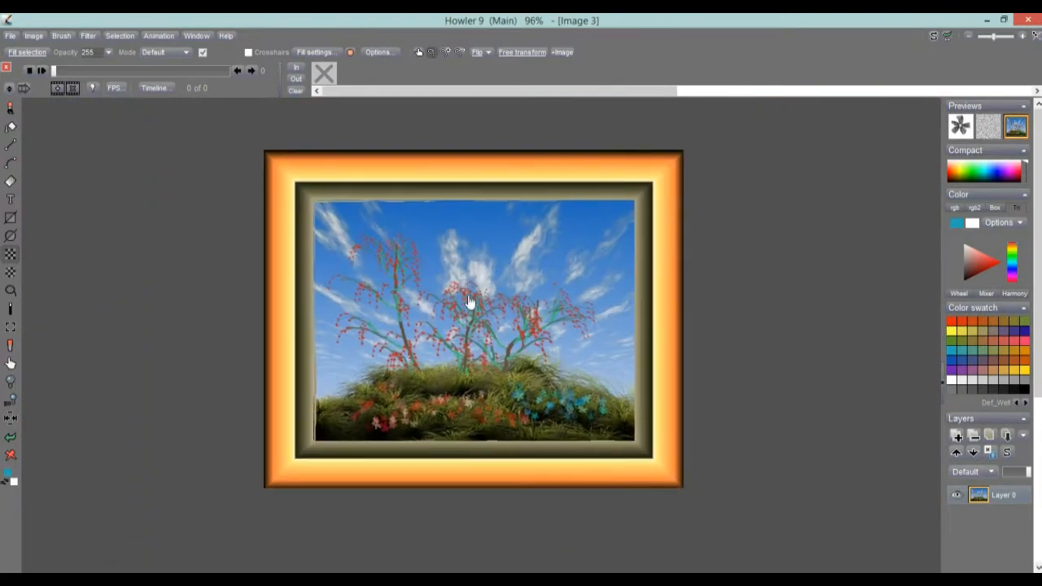
Toggle the last undo repeatedly to compare the smooth and brush-stroked versions, finishing on the brush-stroked one
{"action": "left_click", "coordinate": [10, 441]}
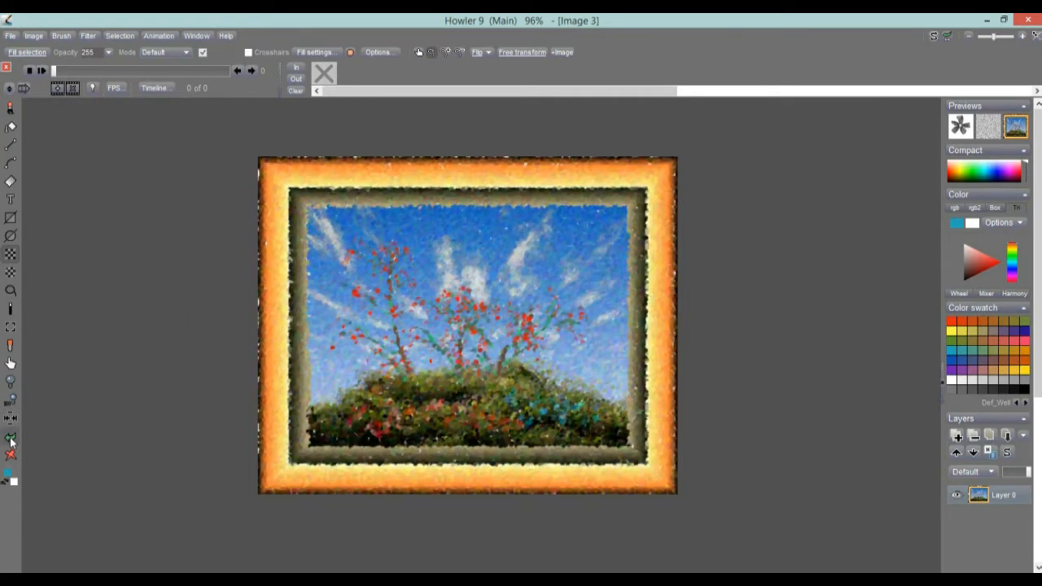
{"action": "left_click", "coordinate": [11, 440]}
{"action": "left_click", "coordinate": [11, 441]}
{"action": "left_click", "coordinate": [10, 441]}
{"action": "left_click", "coordinate": [11, 440]}
{"action": "left_click", "coordinate": [11, 440]}
{"action": "left_click", "coordinate": [10, 440]}
{"action": "left_click", "coordinate": [10, 441]}
{"action": "left_click", "coordinate": [11, 441]}
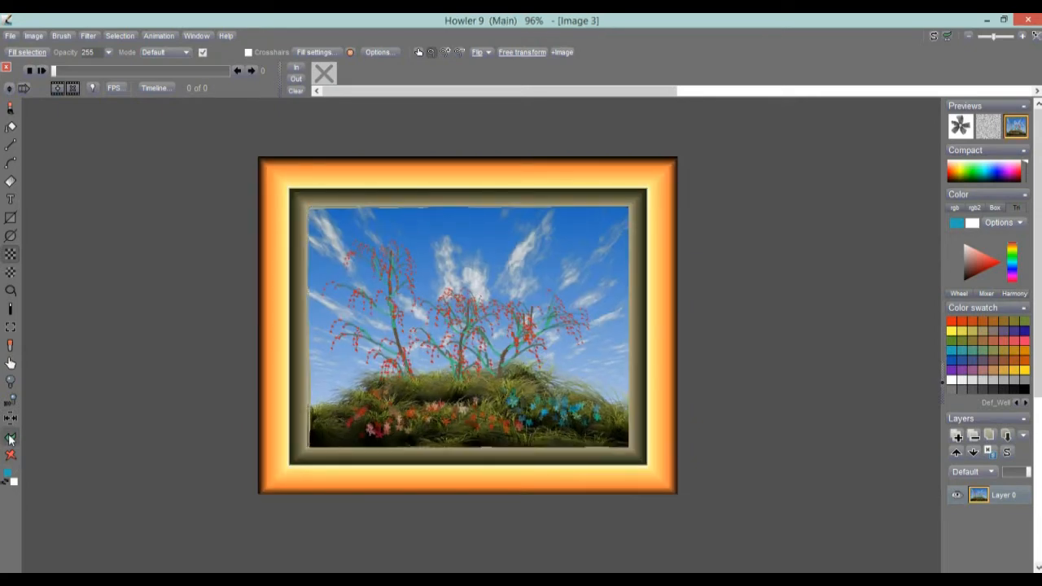
{"action": "left_click", "coordinate": [11, 440]}
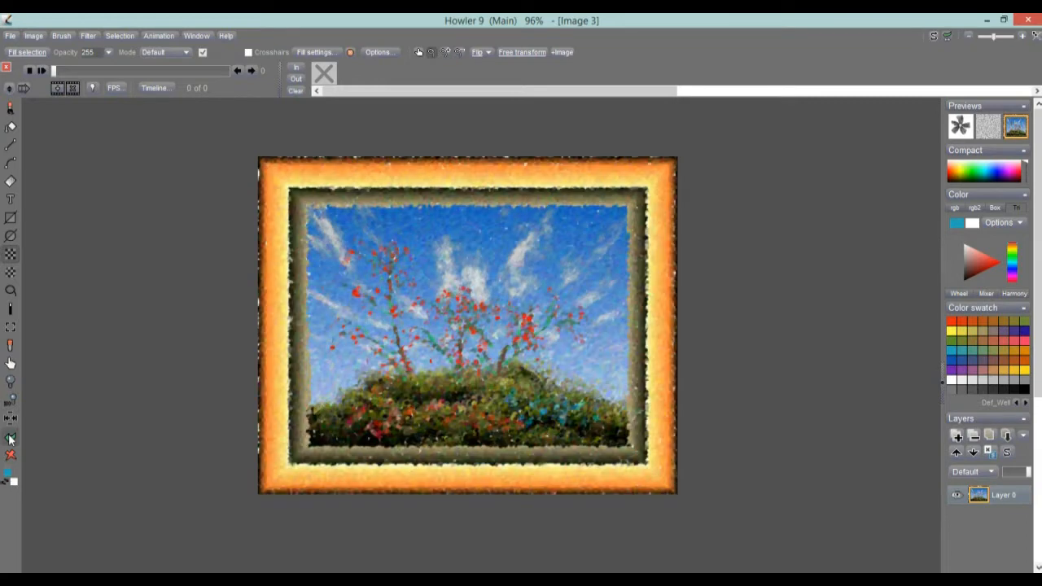
Review the available animation commands and the plugin categories, including the Misc plugins
{"action": "left_click", "coordinate": [159, 37]}
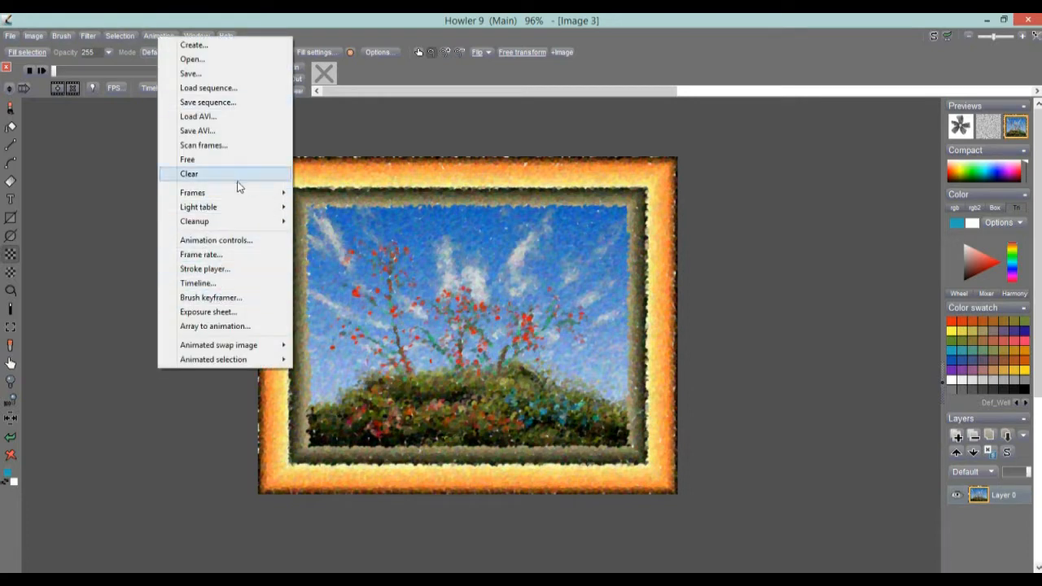
{"action": "left_click", "coordinate": [135, 22]}
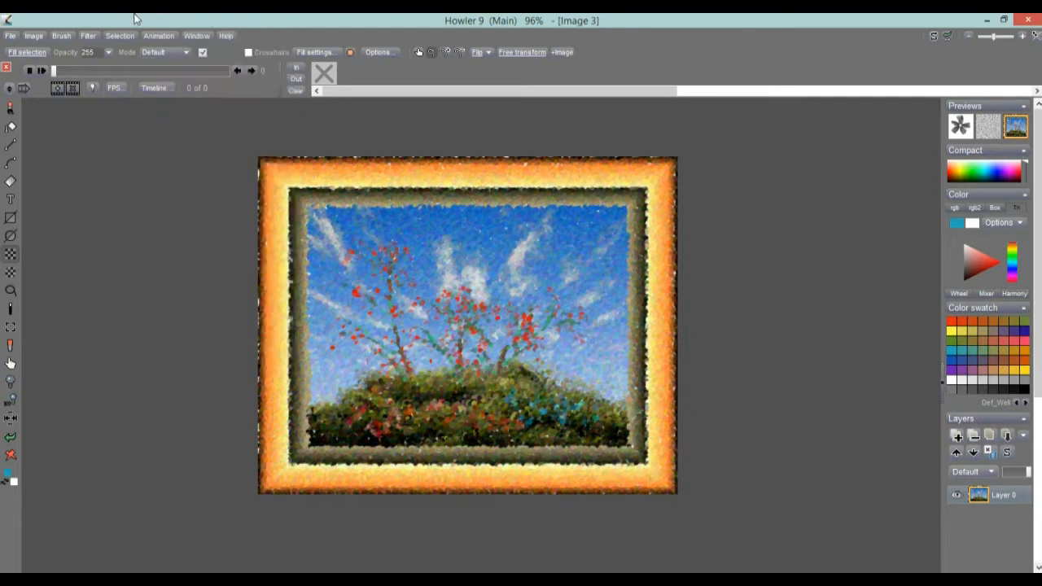
{"action": "left_click", "coordinate": [88, 36]}
{"action": "mouse_move", "coordinate": [149, 264]}
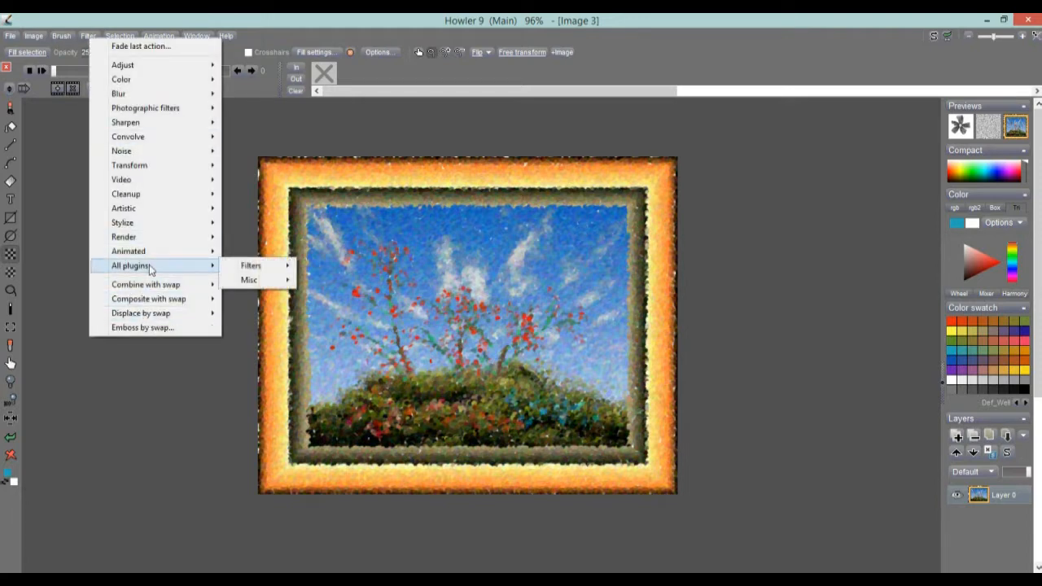
{"action": "mouse_move", "coordinate": [281, 280]}
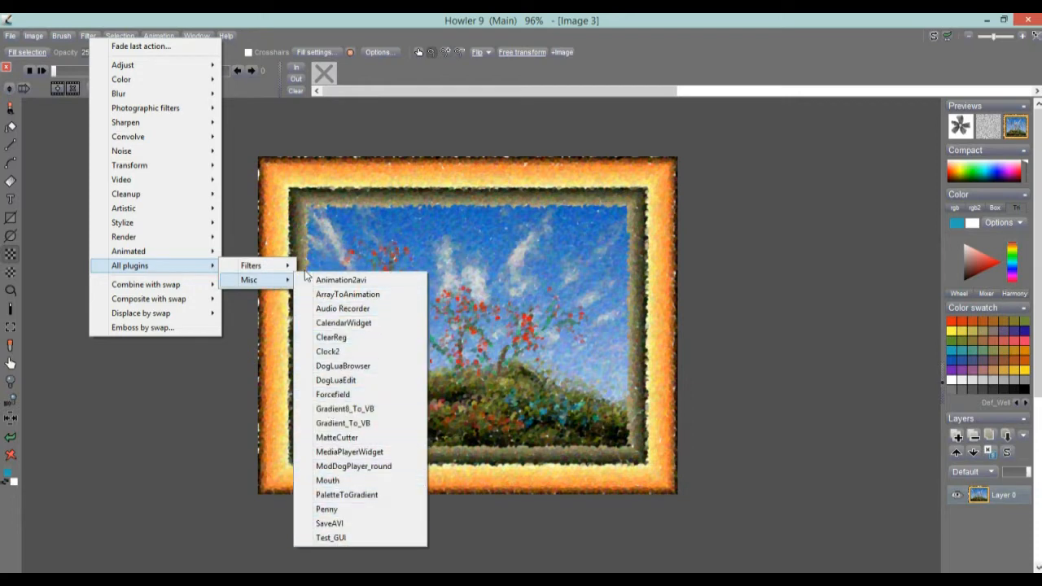
{"action": "left_click", "coordinate": [277, 18]}
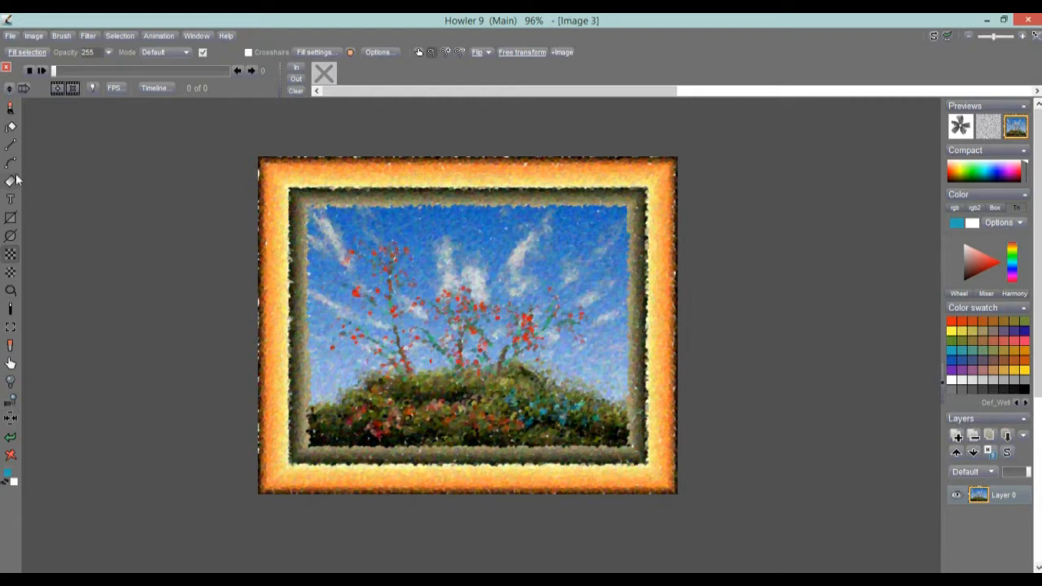
Undo the brush-stroke effect and examine the smooth landscape's trees, grass and flowers in close detail
{"action": "left_click", "coordinate": [11, 438]}
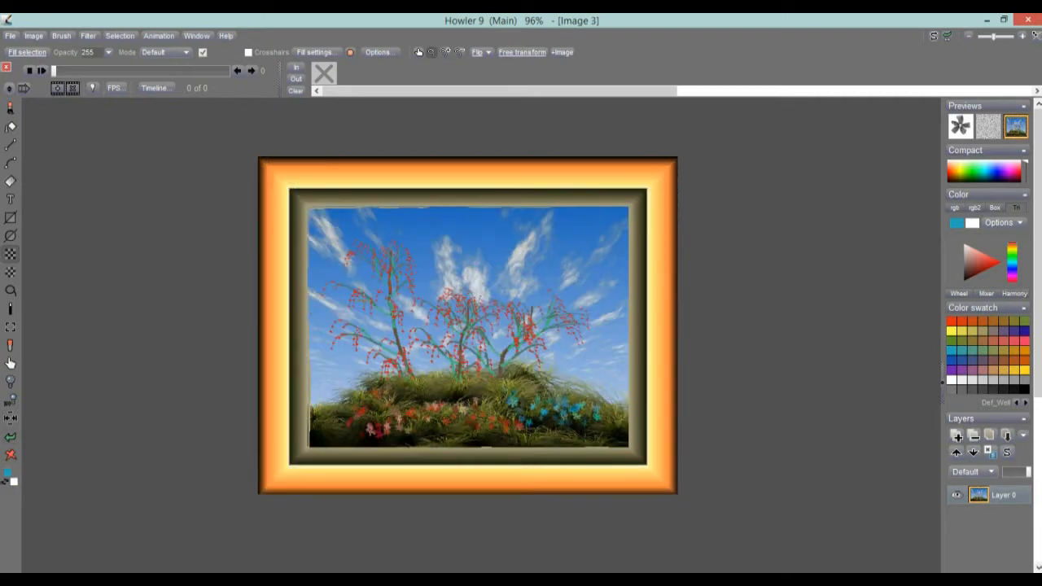
{"action": "scroll", "coordinate": [444, 311], "scroll_direction": "up", "scroll_amount": 5}
{"action": "scroll", "coordinate": [443, 312], "scroll_direction": "down", "scroll_amount": 3}
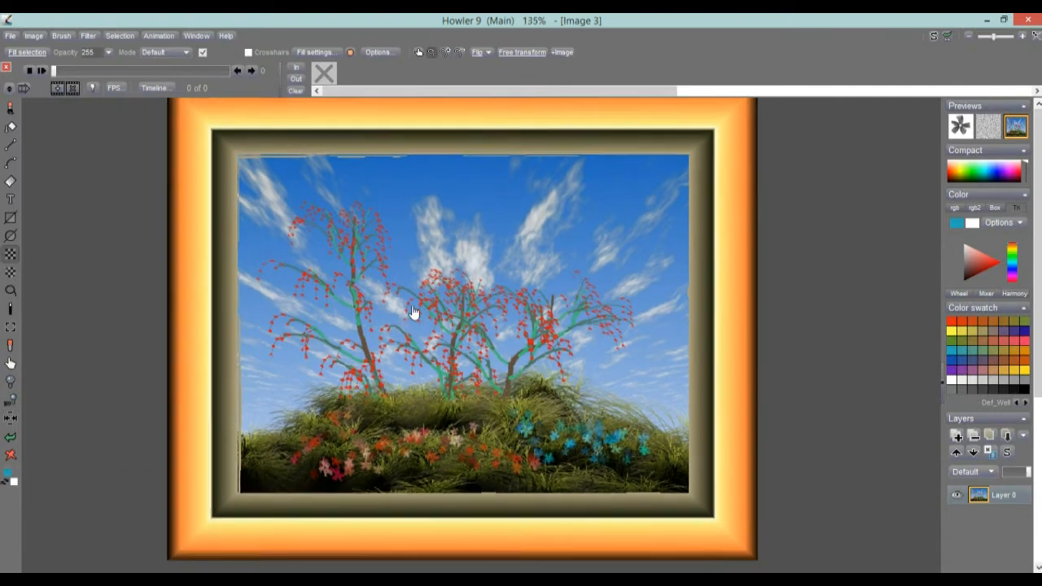
{"action": "scroll", "coordinate": [416, 305], "scroll_direction": "down", "scroll_amount": 3}
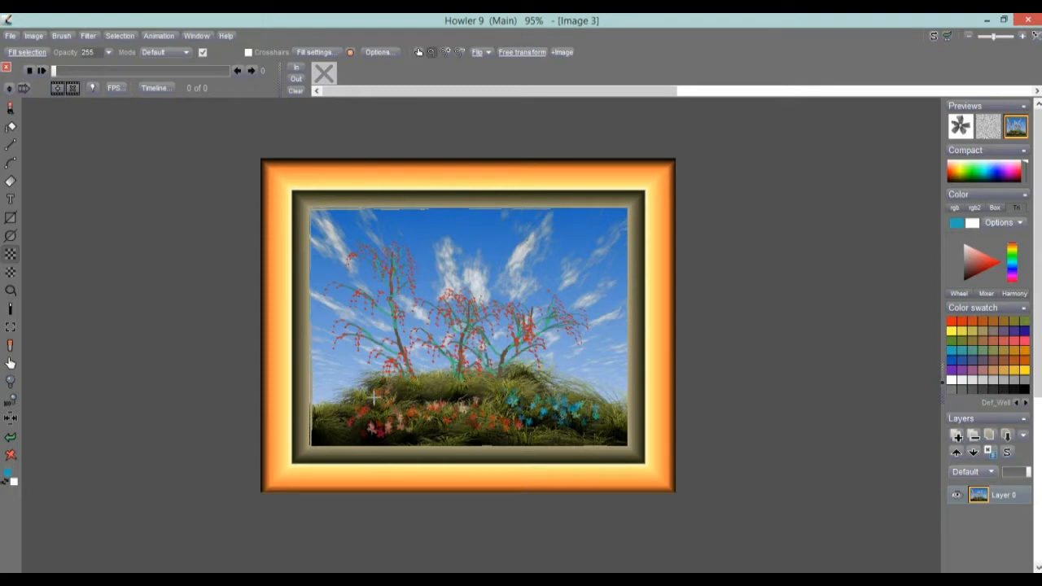
{"action": "scroll", "coordinate": [506, 405], "scroll_direction": "up", "scroll_amount": 2}
{"action": "scroll", "coordinate": [507, 405], "scroll_direction": "up", "scroll_amount": 5}
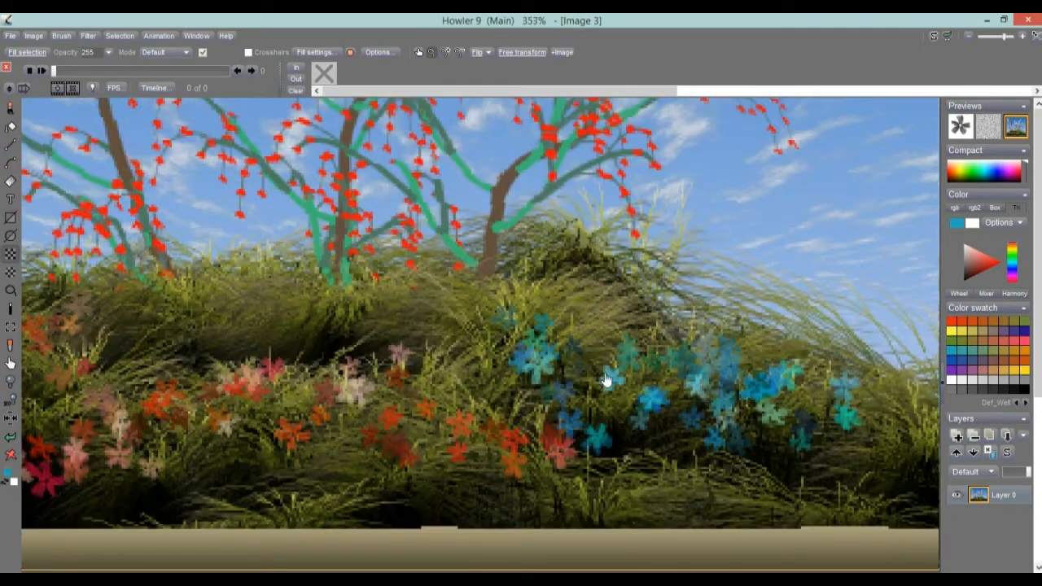
{"action": "scroll", "coordinate": [570, 369], "scroll_direction": "down", "scroll_amount": 2}
{"action": "scroll", "coordinate": [570, 369], "scroll_direction": "down", "scroll_amount": 3}
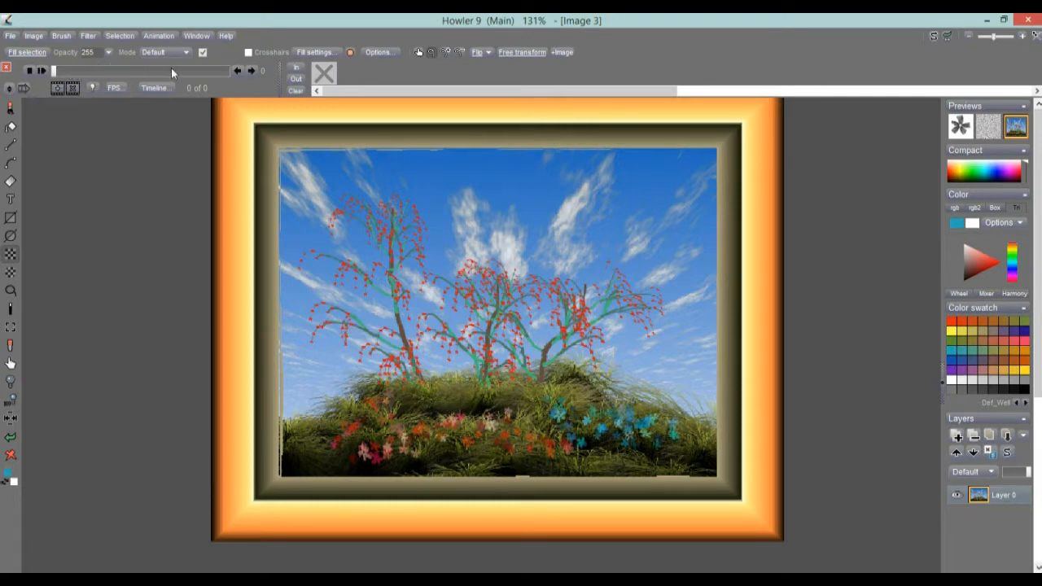
{"action": "left_click", "coordinate": [157, 35]}
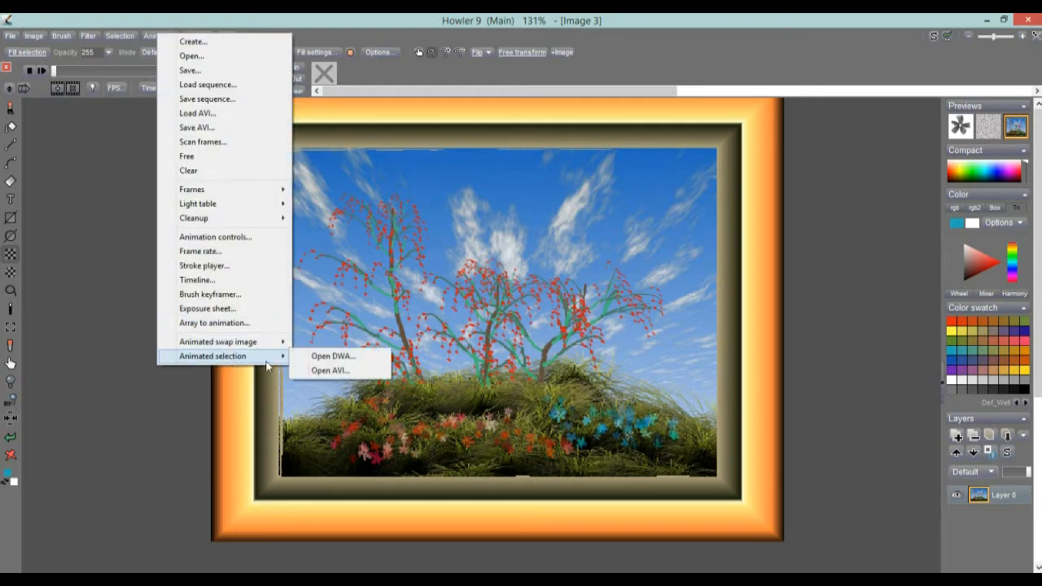
{"action": "mouse_move", "coordinate": [250, 348]}
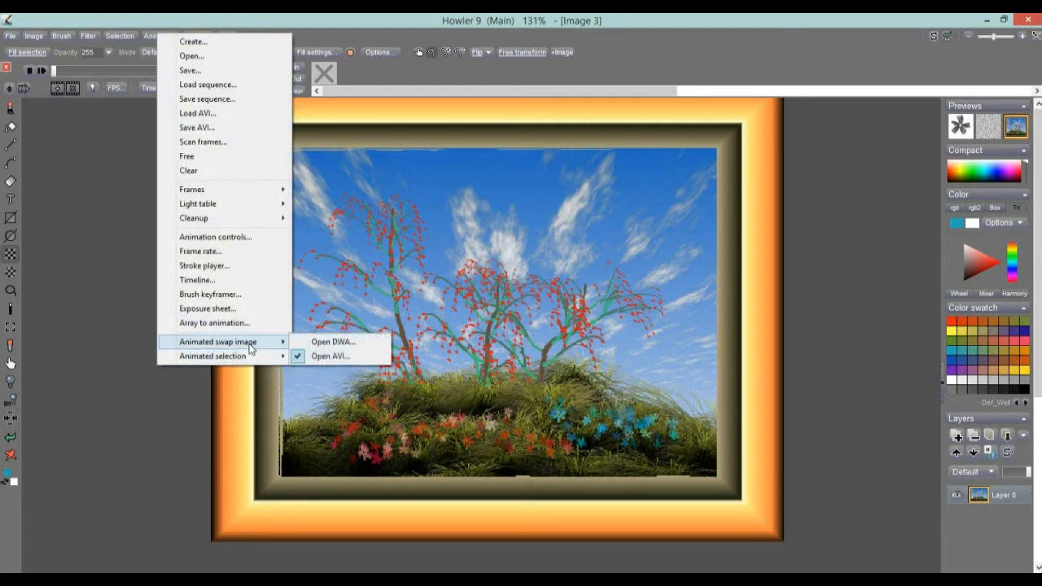
{"action": "left_click", "coordinate": [299, 355]}
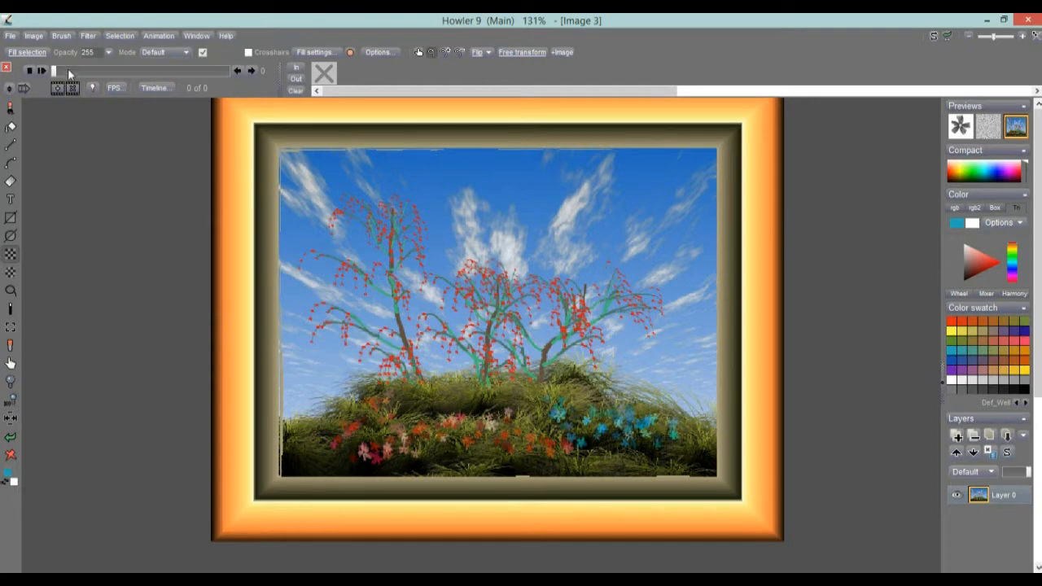
Close the framed landscape and create a new blank document with the 720 x 482 NTSC size preset
{"action": "left_click", "coordinate": [8, 35]}
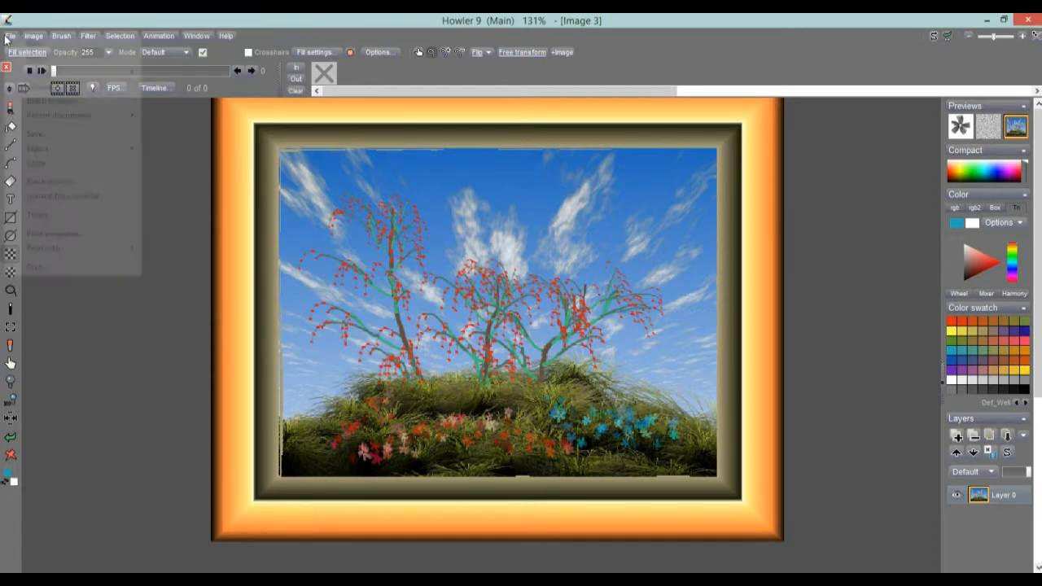
{"action": "left_click", "coordinate": [37, 41]}
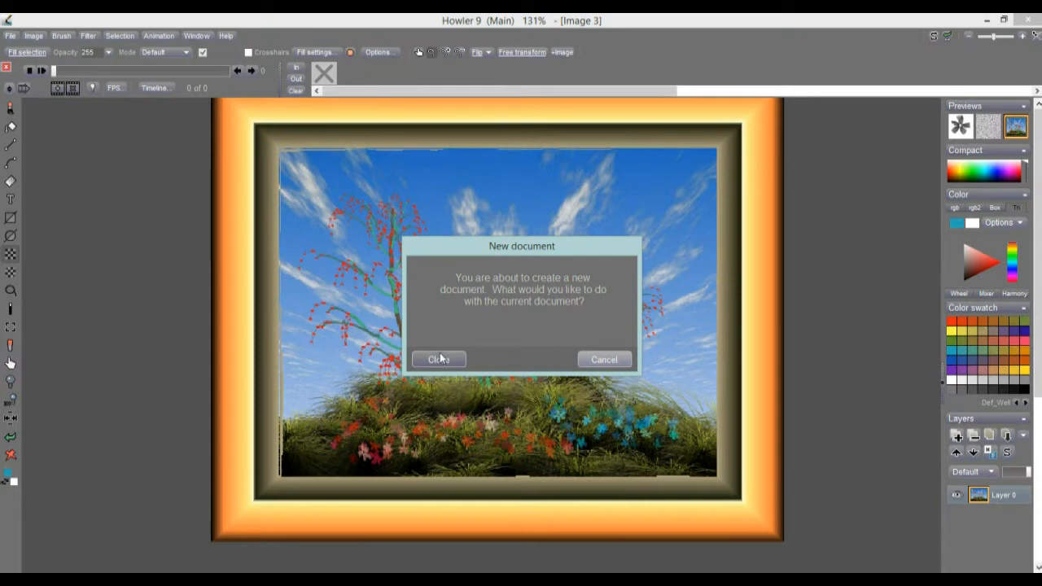
{"action": "left_click", "coordinate": [439, 359]}
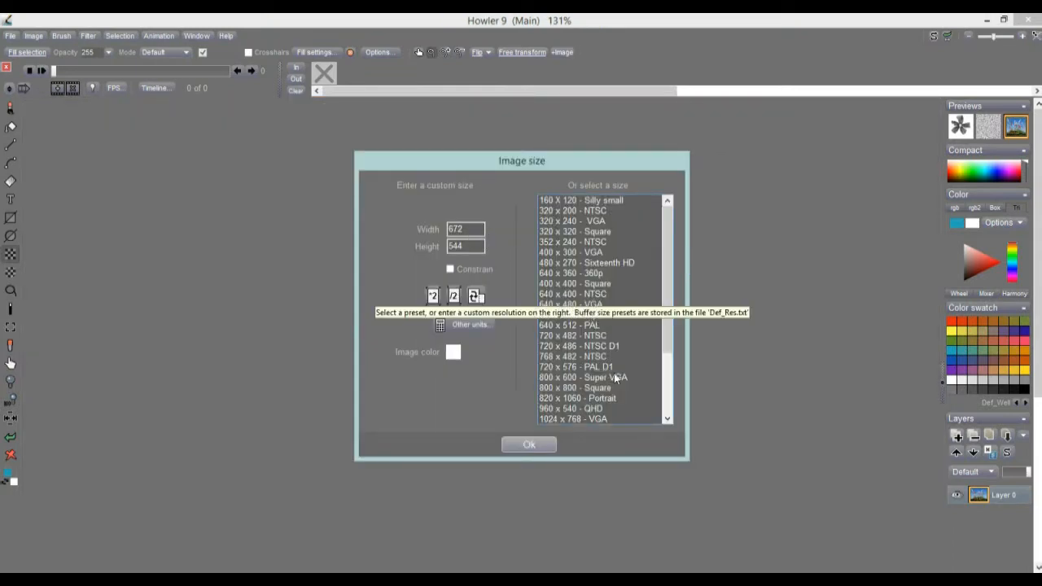
{"action": "left_click", "coordinate": [556, 348]}
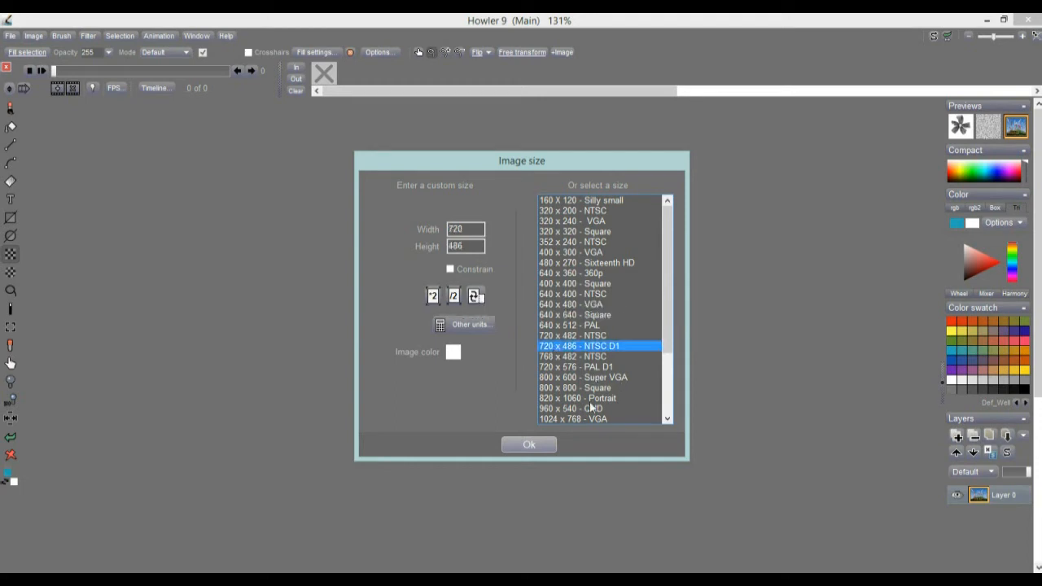
{"action": "left_click", "coordinate": [577, 336]}
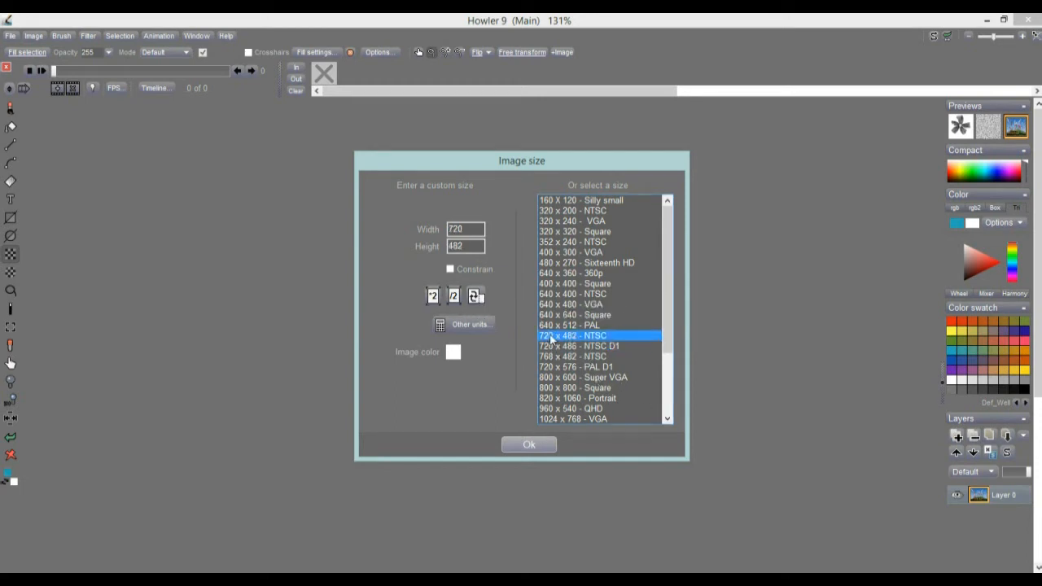
{"action": "left_click", "coordinate": [530, 445]}
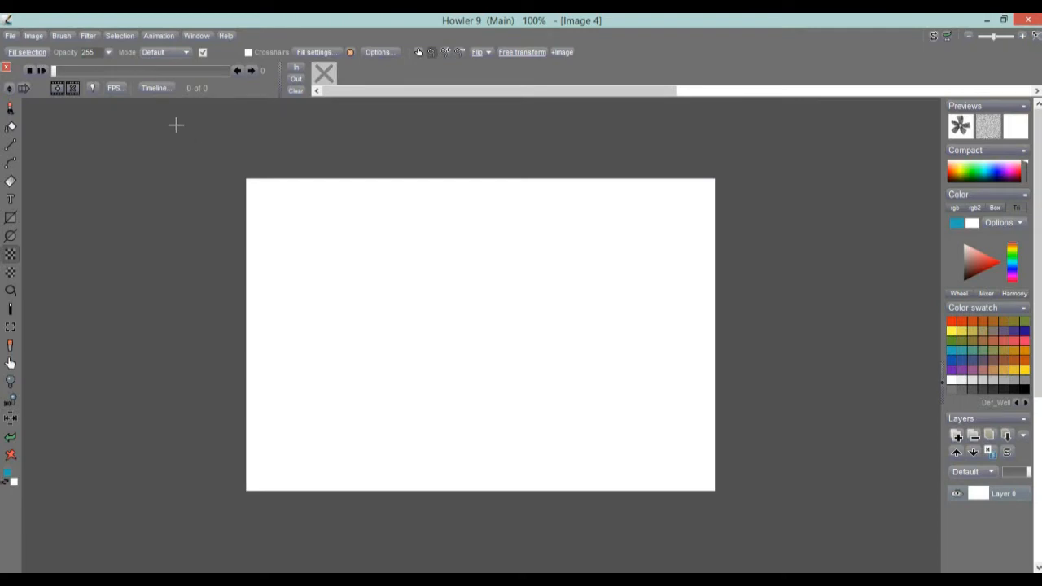
Activate the Brush tool and look through its media categories, including the Oils presets
{"action": "left_click", "coordinate": [89, 38]}
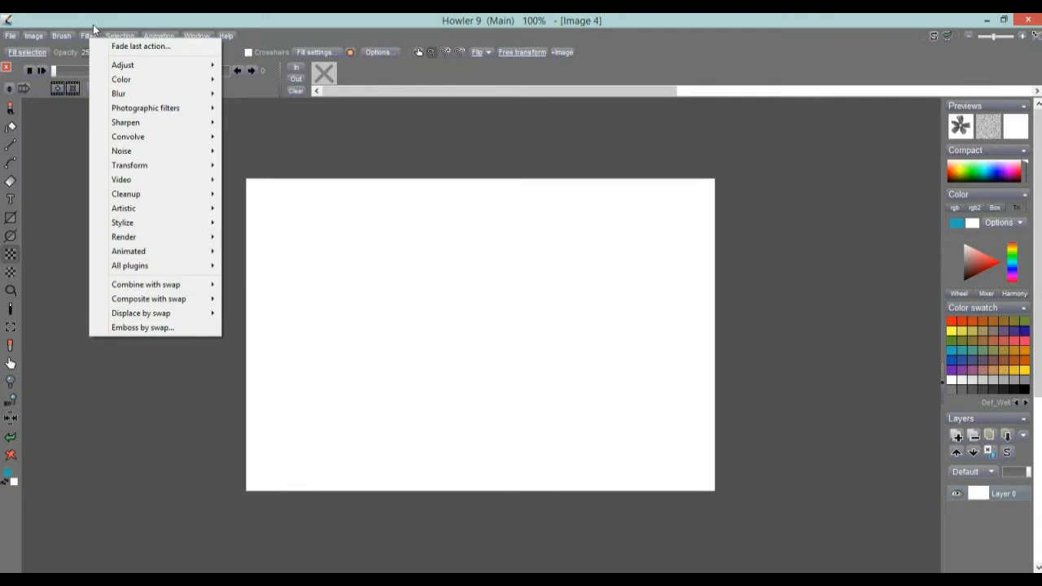
{"action": "left_click", "coordinate": [90, 36]}
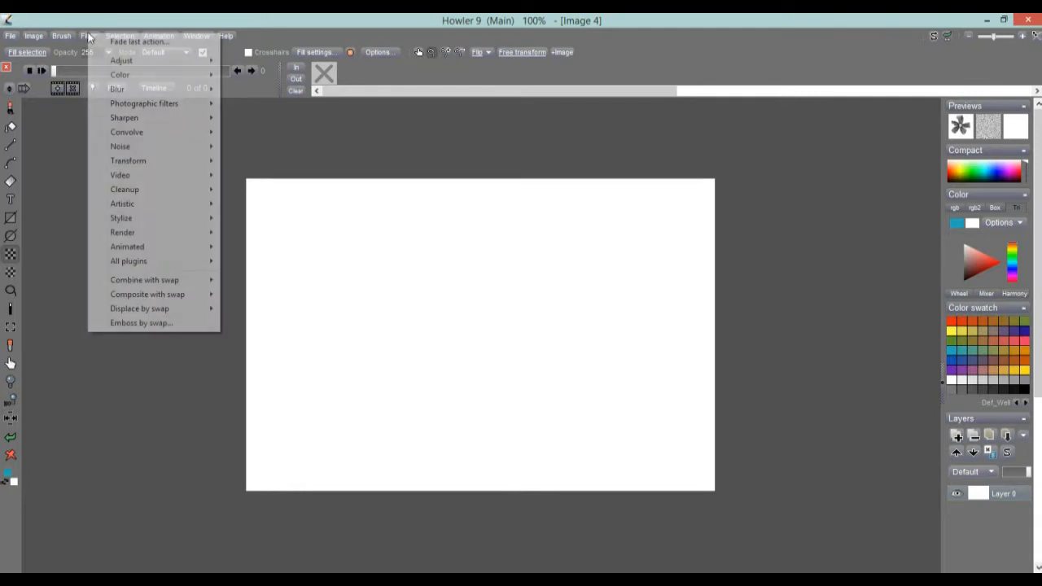
{"action": "left_click", "coordinate": [12, 109]}
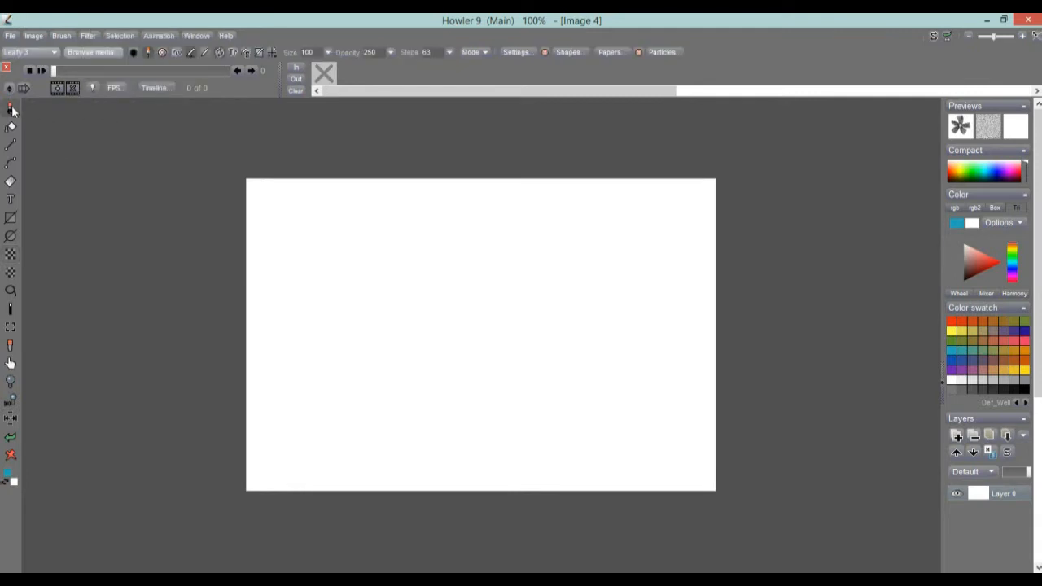
{"action": "right_click", "coordinate": [11, 110]}
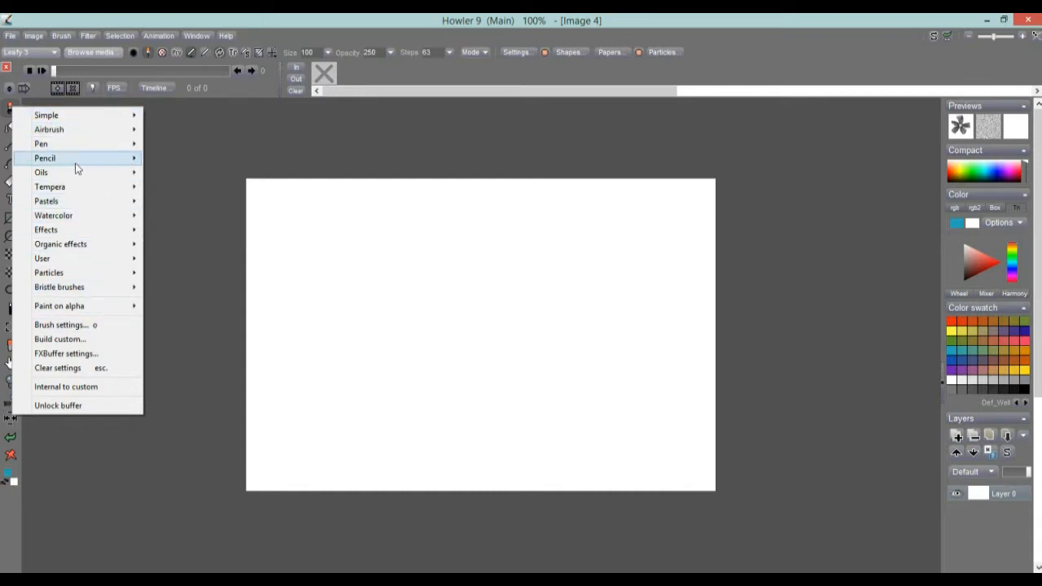
{"action": "mouse_move", "coordinate": [88, 174]}
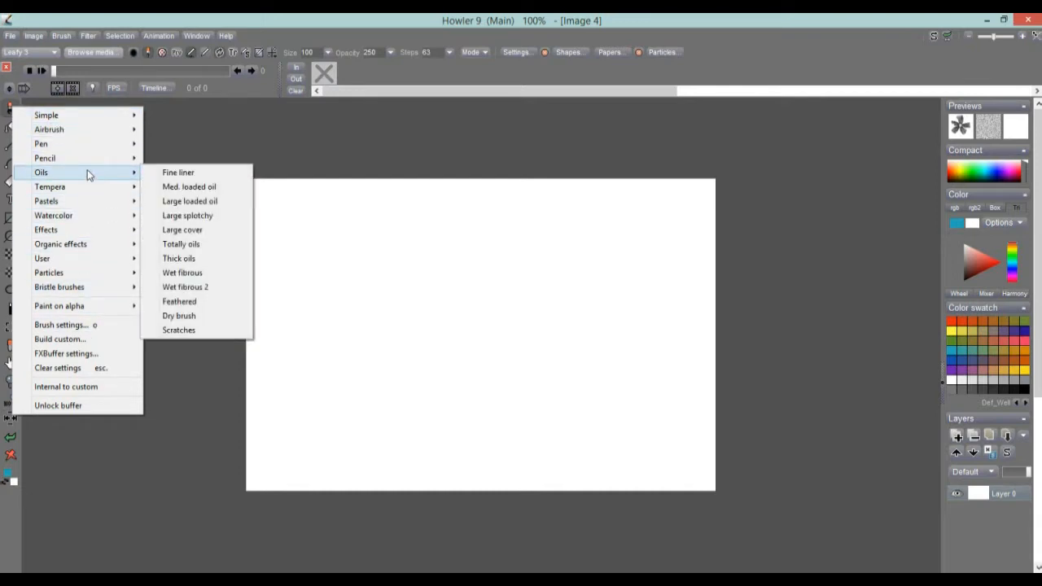
{"action": "left_click", "coordinate": [79, 22]}
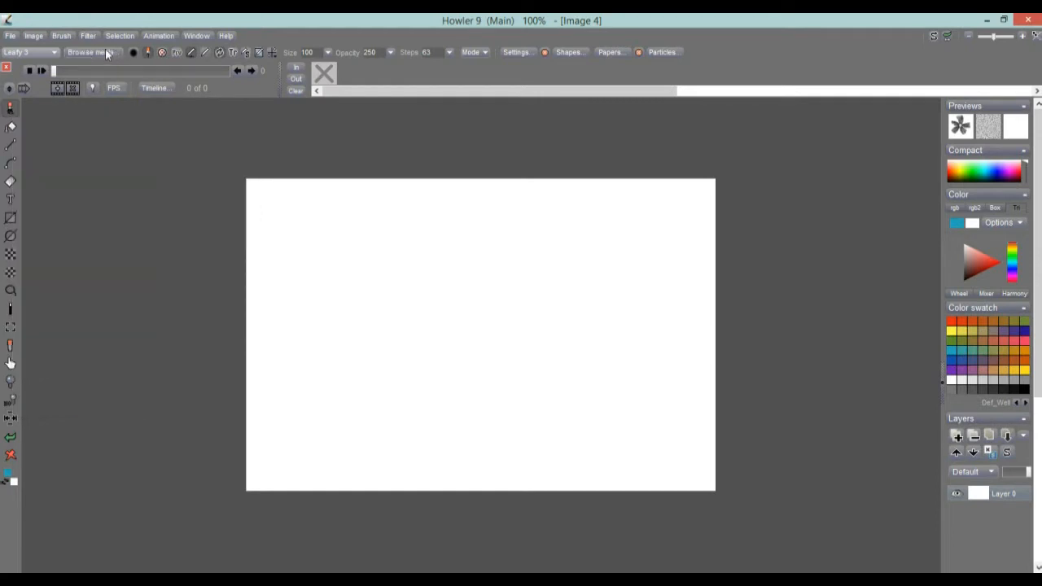
Render a Sky over the blank canvas with Iterations at 5 and Scale at 73
{"action": "left_click", "coordinate": [89, 35]}
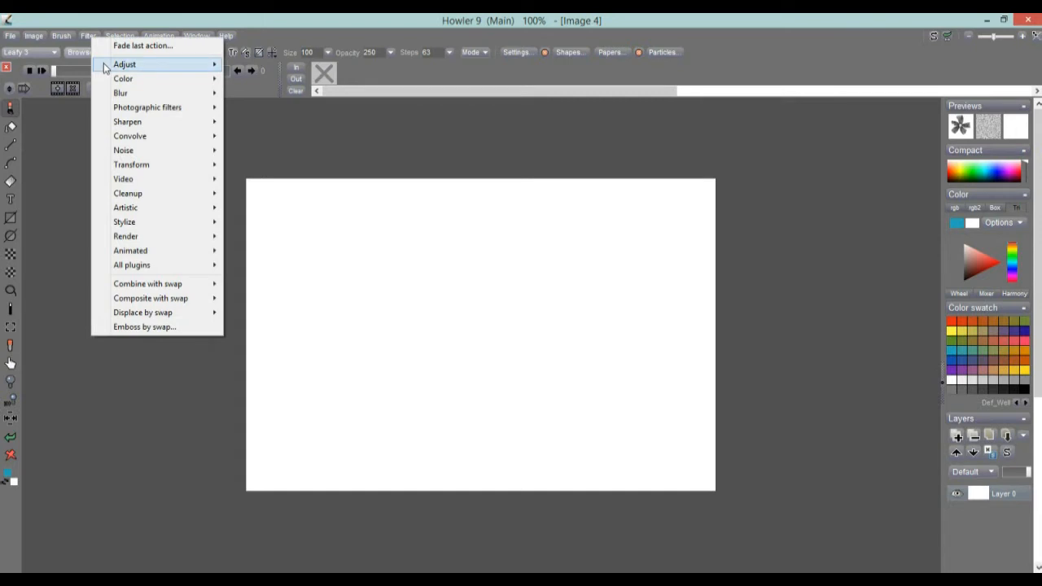
{"action": "mouse_move", "coordinate": [173, 240]}
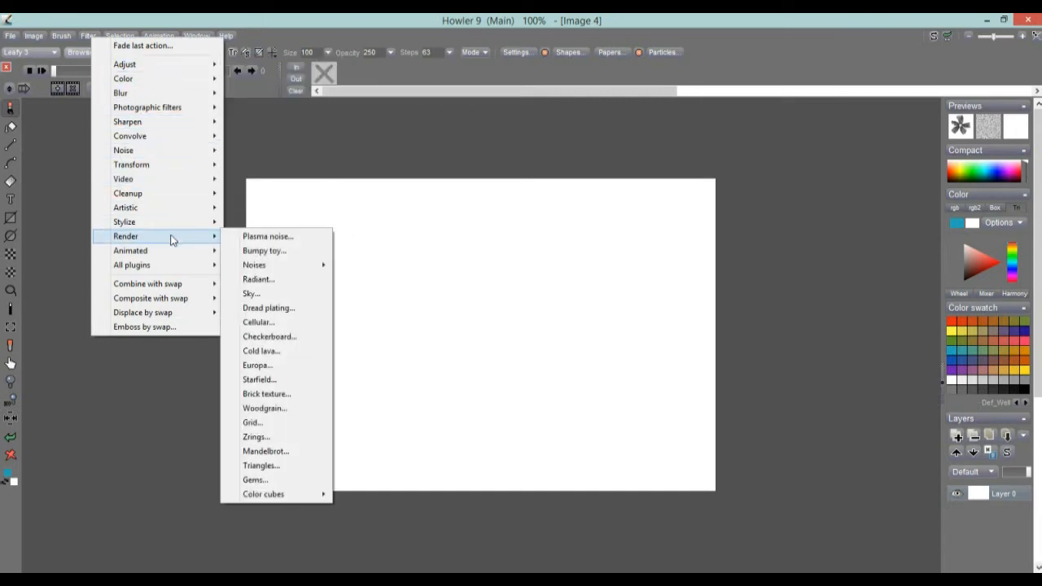
{"action": "left_click", "coordinate": [277, 294]}
{"action": "left_click_drag", "start_coordinate": [509, 174], "coordinate": [180, 222]}
{"action": "left_click_drag", "start_coordinate": [232, 286], "coordinate": [232, 295]}
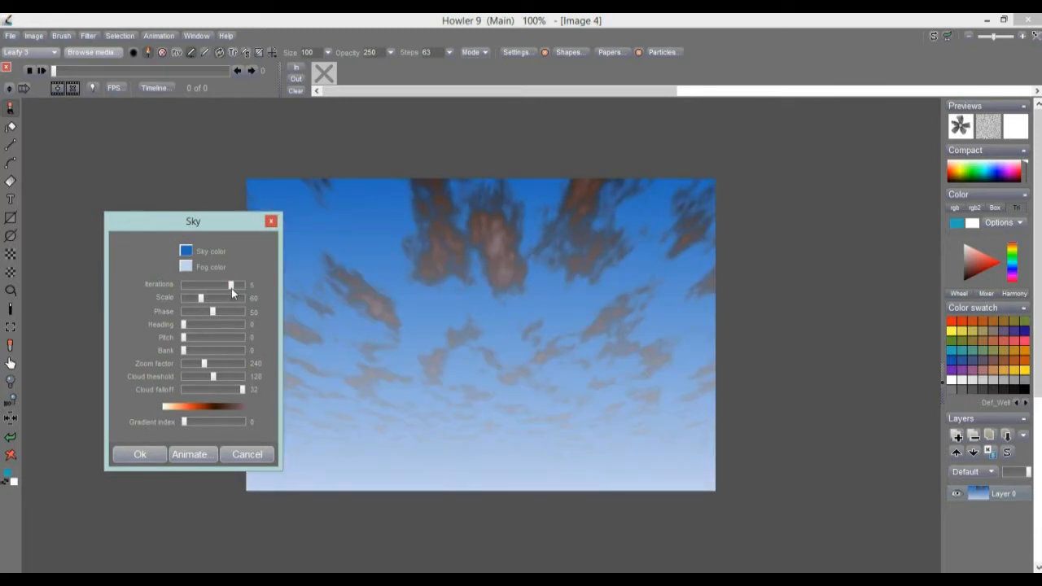
{"action": "mouse_move", "coordinate": [201, 298]}
{"action": "left_mouse_down"}
{"action": "mouse_move", "coordinate": [214, 303]}
{"action": "mouse_move", "coordinate": [205, 301]}
{"action": "left_mouse_up"}
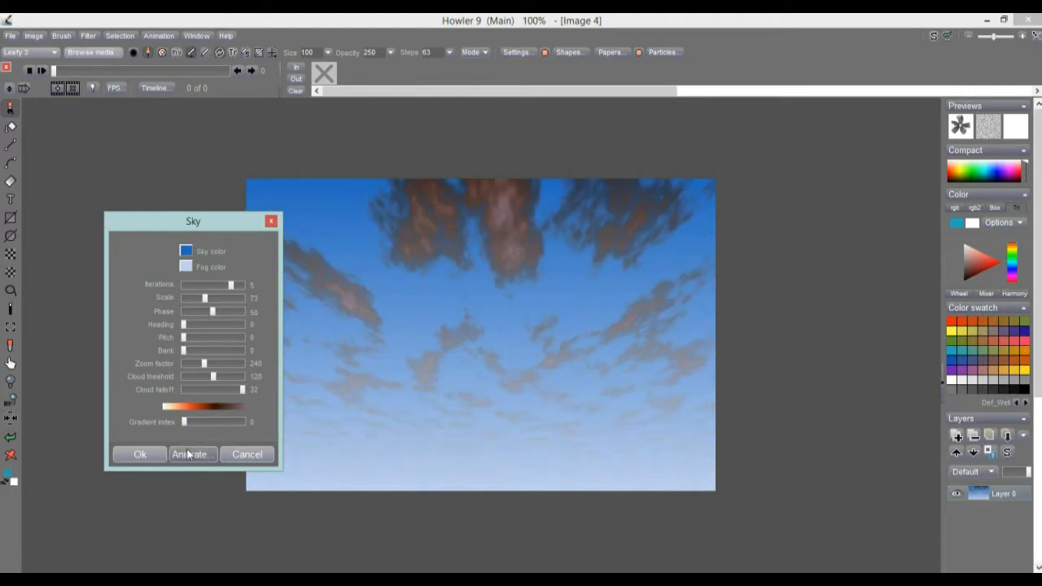
{"action": "left_click", "coordinate": [132, 457]}
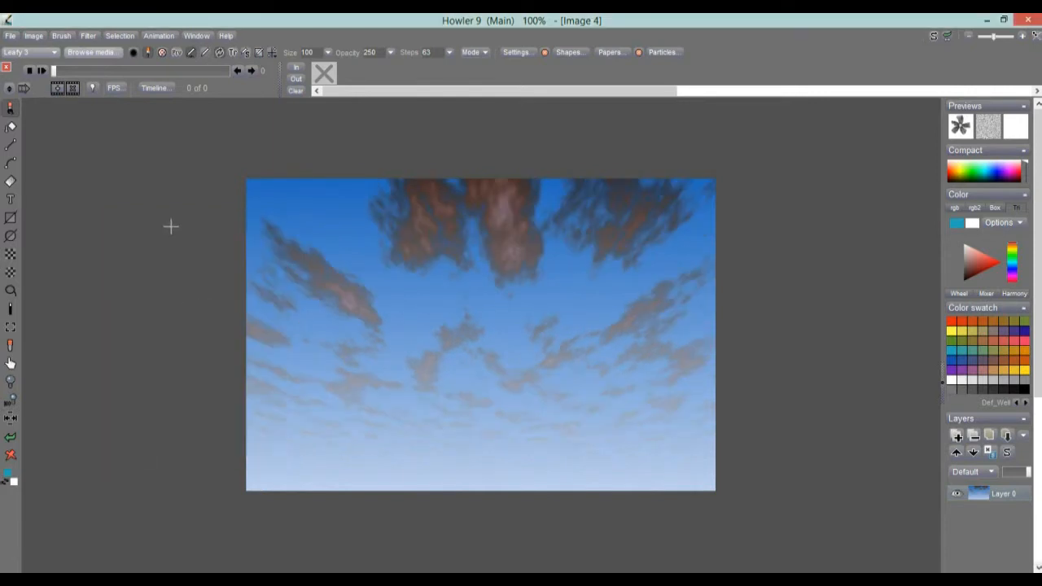
Store a copy of the rendered sky image
{"action": "left_click", "coordinate": [33, 36]}
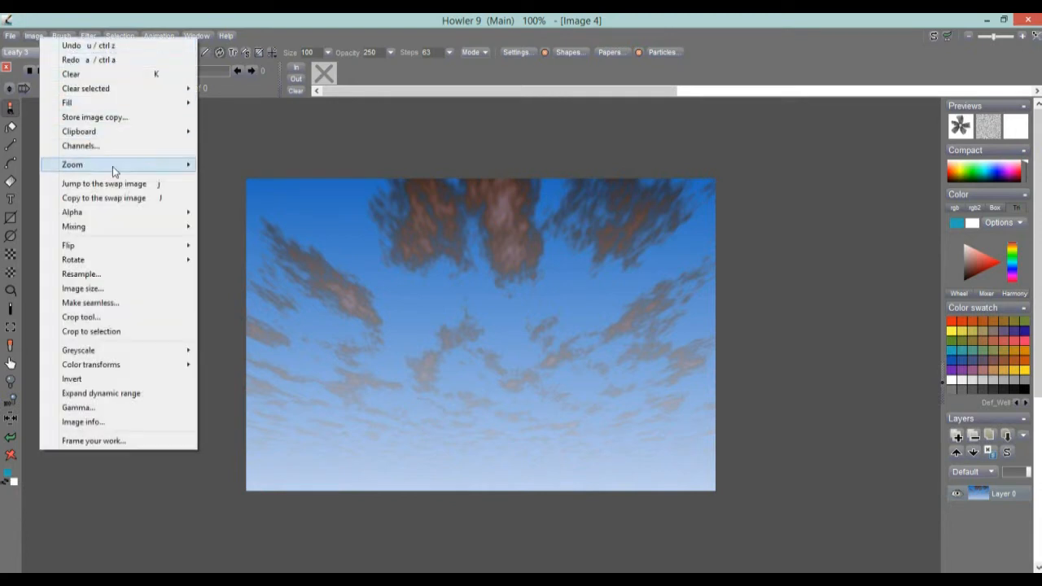
{"action": "left_click", "coordinate": [121, 121]}
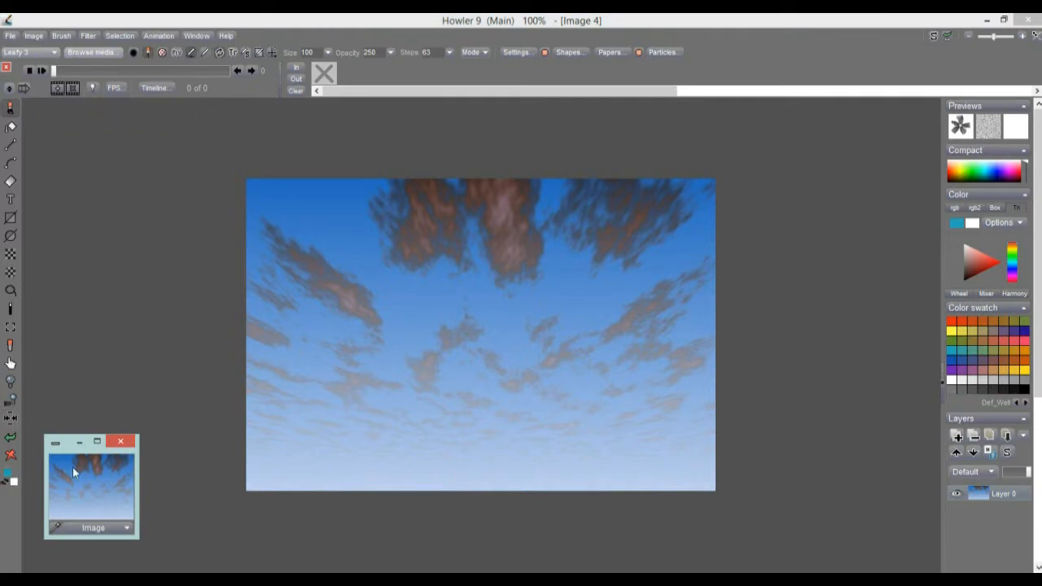
Restore the stored sky copy over a trial scatter of flowers and paint an arc of blue-green flowers across the lower sky
{"action": "mouse_move", "coordinate": [391, 301]}
{"action": "left_mouse_down"}
{"action": "mouse_move", "coordinate": [356, 398]}
{"action": "mouse_move", "coordinate": [505, 423]}
{"action": "mouse_move", "coordinate": [407, 221]}
{"action": "mouse_move", "coordinate": [393, 445]}
{"action": "mouse_move", "coordinate": [375, 390]}
{"action": "mouse_move", "coordinate": [456, 326]}
{"action": "mouse_move", "coordinate": [611, 301]}
{"action": "mouse_move", "coordinate": [390, 228]}
{"action": "mouse_move", "coordinate": [407, 326]}
{"action": "mouse_move", "coordinate": [573, 321]}
{"action": "left_mouse_up"}
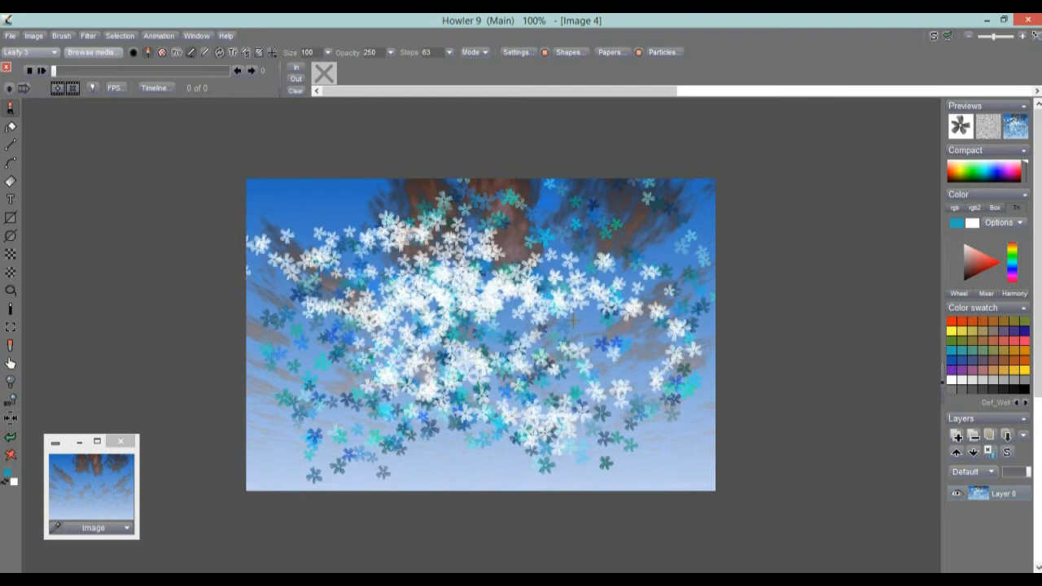
{"action": "left_click", "coordinate": [87, 468]}
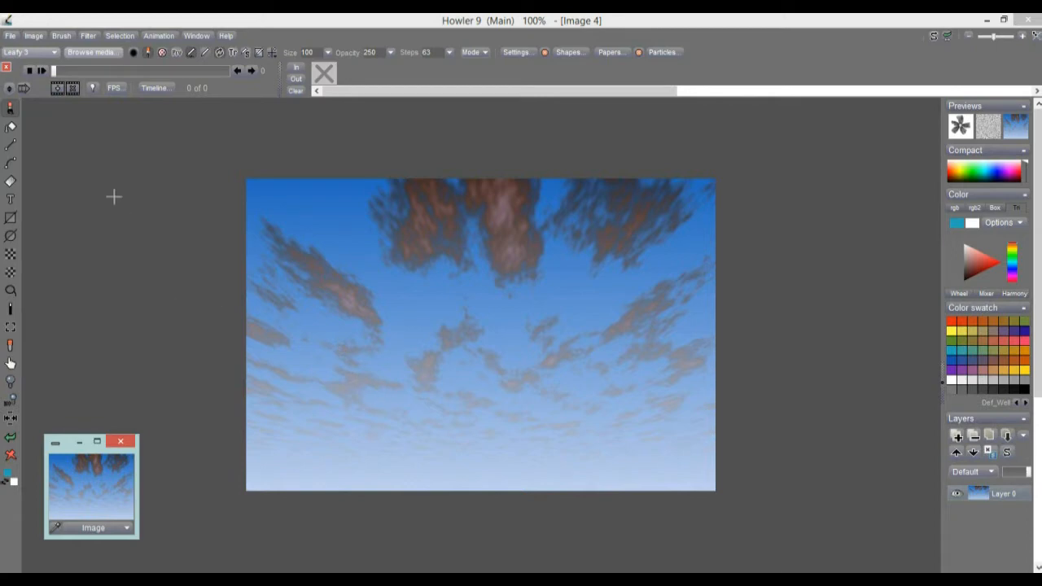
{"action": "mouse_move", "coordinate": [395, 433]}
{"action": "left_mouse_down"}
{"action": "mouse_move", "coordinate": [475, 390]}
{"action": "mouse_move", "coordinate": [502, 411]}
{"action": "mouse_move", "coordinate": [448, 399]}
{"action": "mouse_move", "coordinate": [558, 430]}
{"action": "mouse_move", "coordinate": [337, 447]}
{"action": "mouse_move", "coordinate": [311, 476]}
{"action": "mouse_move", "coordinate": [453, 383]}
{"action": "mouse_move", "coordinate": [660, 464]}
{"action": "mouse_move", "coordinate": [691, 489]}
{"action": "mouse_move", "coordinate": [361, 426]}
{"action": "mouse_move", "coordinate": [278, 487]}
{"action": "left_mouse_up"}
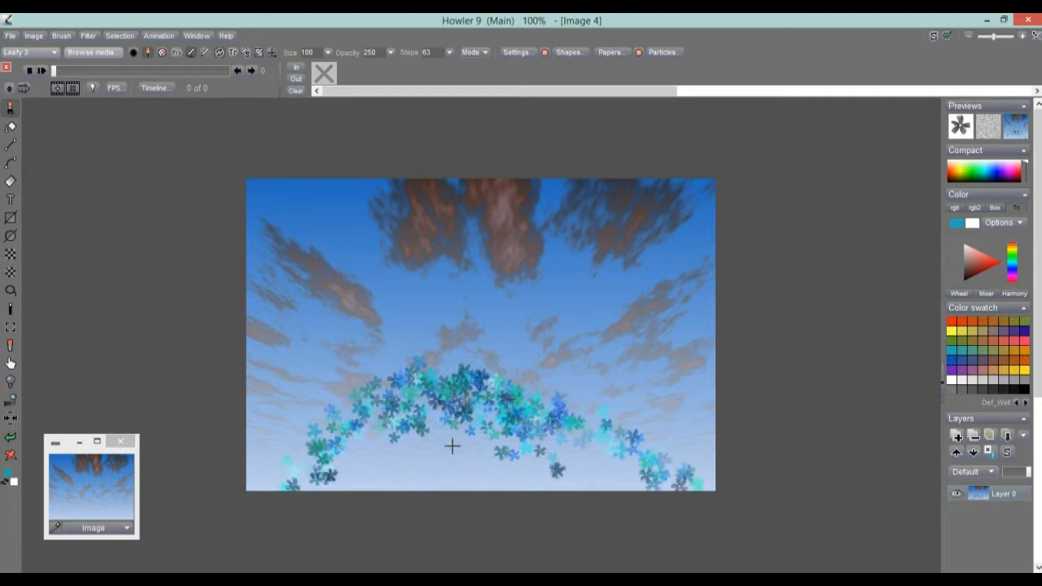
Fill the area beneath the flower arc with more flowers, and cover it with teal strokes of the Large airbrush
{"action": "mouse_move", "coordinate": [426, 451]}
{"action": "left_mouse_down"}
{"action": "mouse_move", "coordinate": [374, 464]}
{"action": "mouse_move", "coordinate": [484, 441]}
{"action": "mouse_move", "coordinate": [525, 466]}
{"action": "left_mouse_up"}
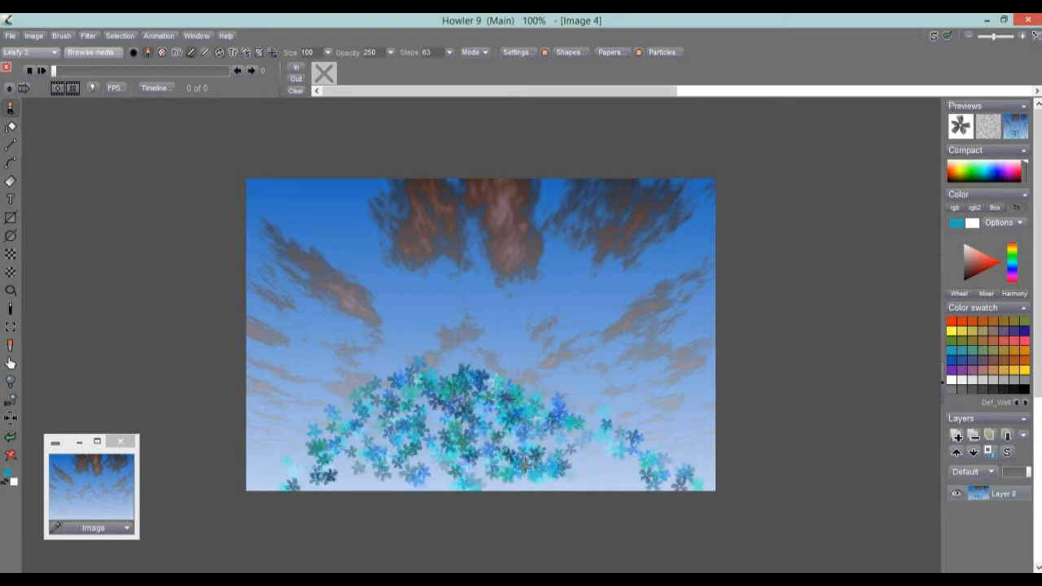
{"action": "left_click", "coordinate": [43, 51]}
{"action": "mouse_move", "coordinate": [72, 74]}
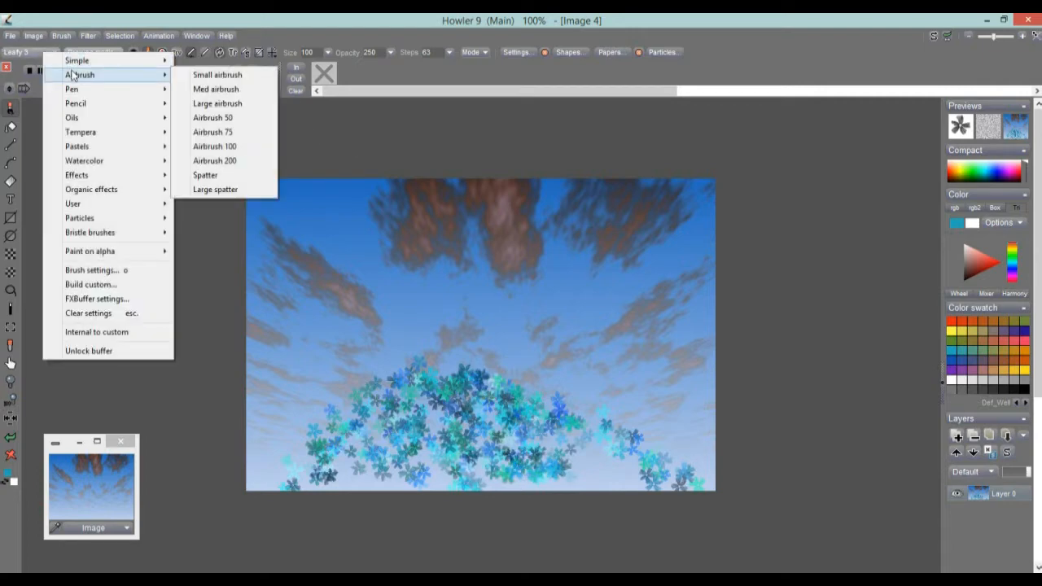
{"action": "left_click", "coordinate": [214, 103]}
{"action": "mouse_move", "coordinate": [375, 415]}
{"action": "left_mouse_down"}
{"action": "mouse_move", "coordinate": [570, 407]}
{"action": "mouse_move", "coordinate": [627, 477]}
{"action": "mouse_move", "coordinate": [371, 403]}
{"action": "mouse_move", "coordinate": [487, 467]}
{"action": "left_mouse_up"}
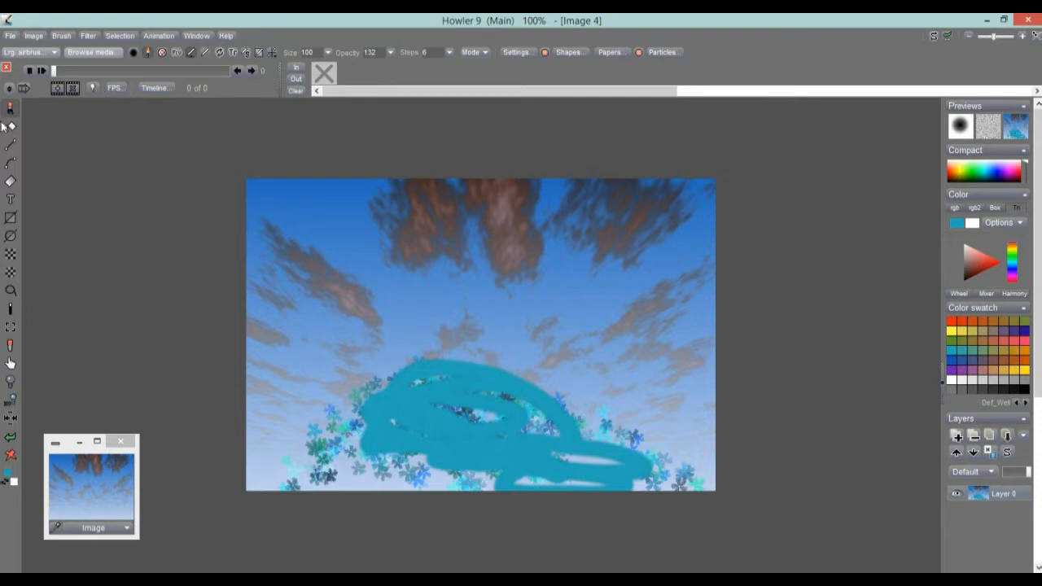
Examine the tool options of the line, curve, rectangle and fill tools, and return to the Brush tool
{"action": "left_click", "coordinate": [11, 163]}
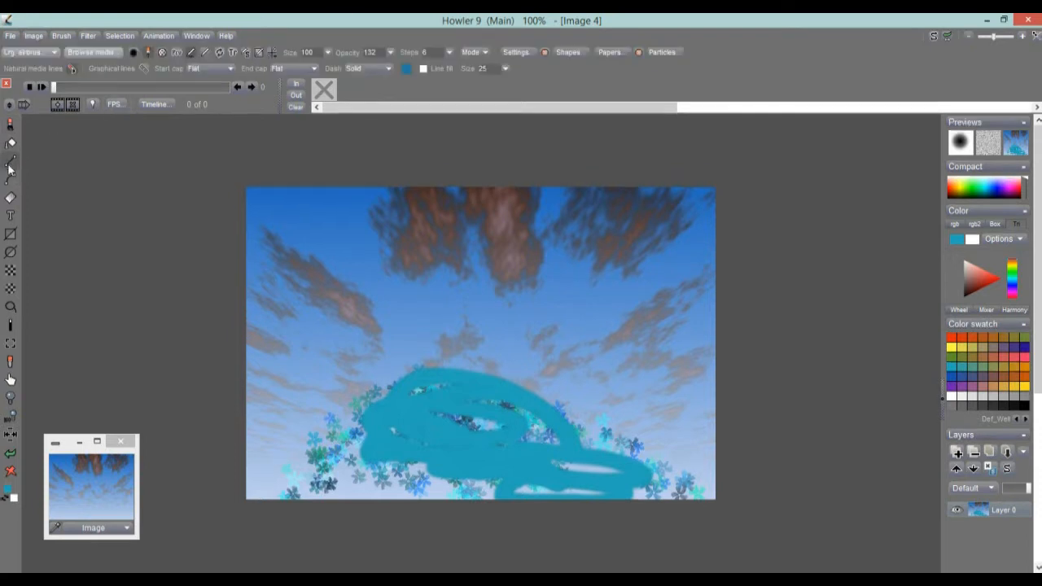
{"action": "left_click", "coordinate": [10, 179]}
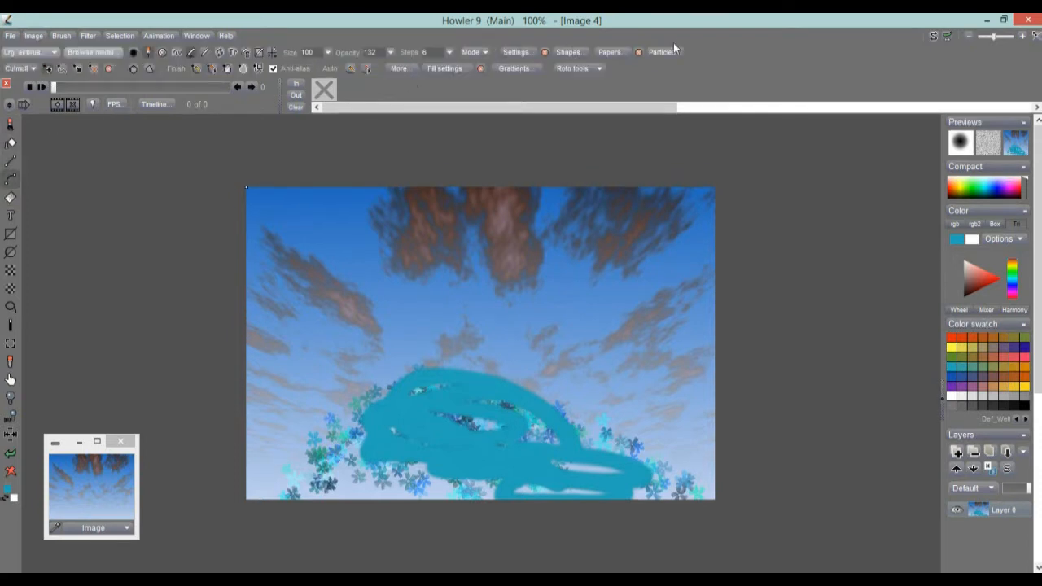
{"action": "left_click", "coordinate": [10, 234]}
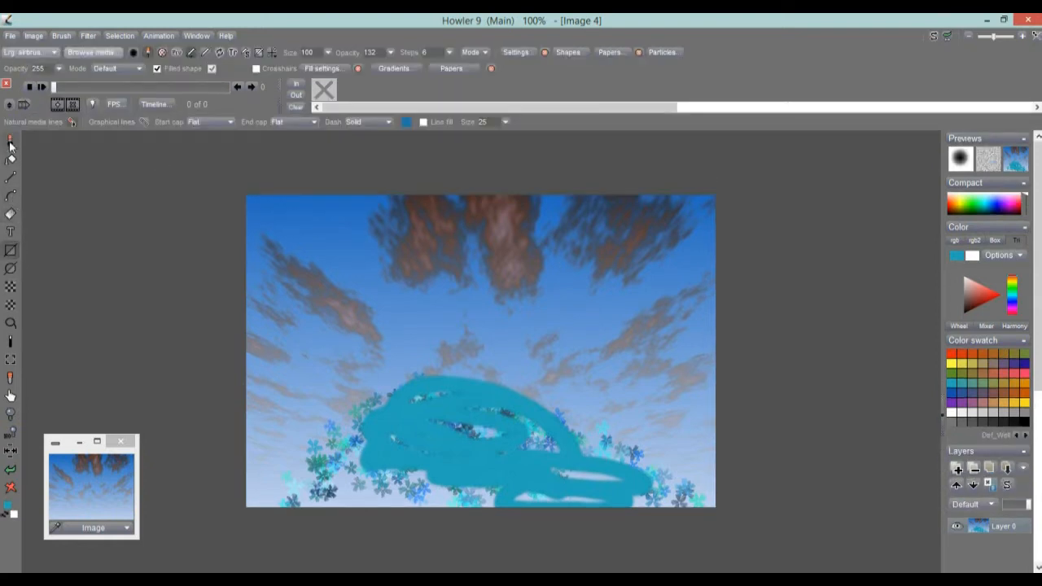
{"action": "left_click", "coordinate": [10, 158]}
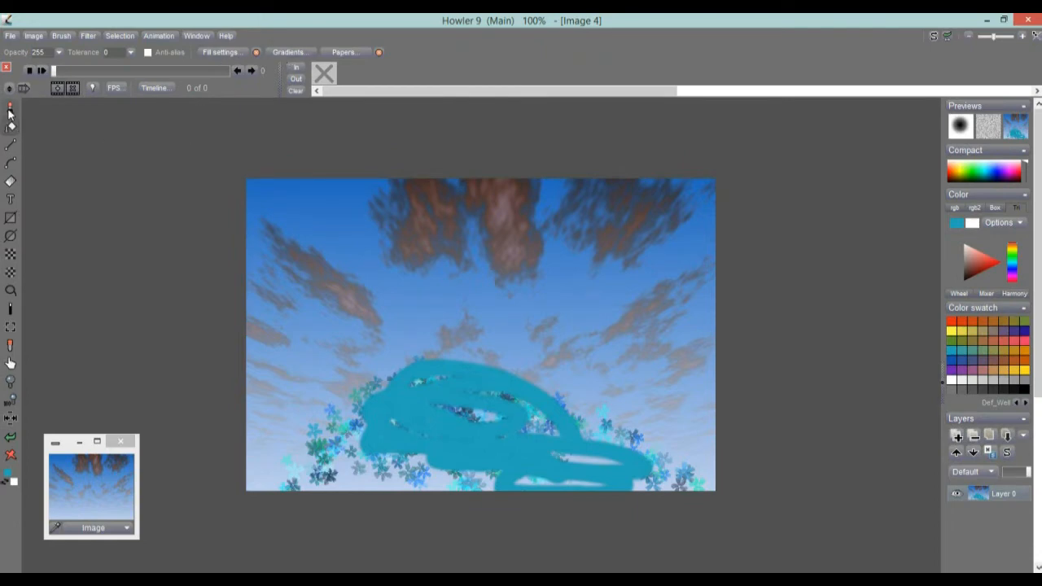
{"action": "left_click", "coordinate": [11, 108]}
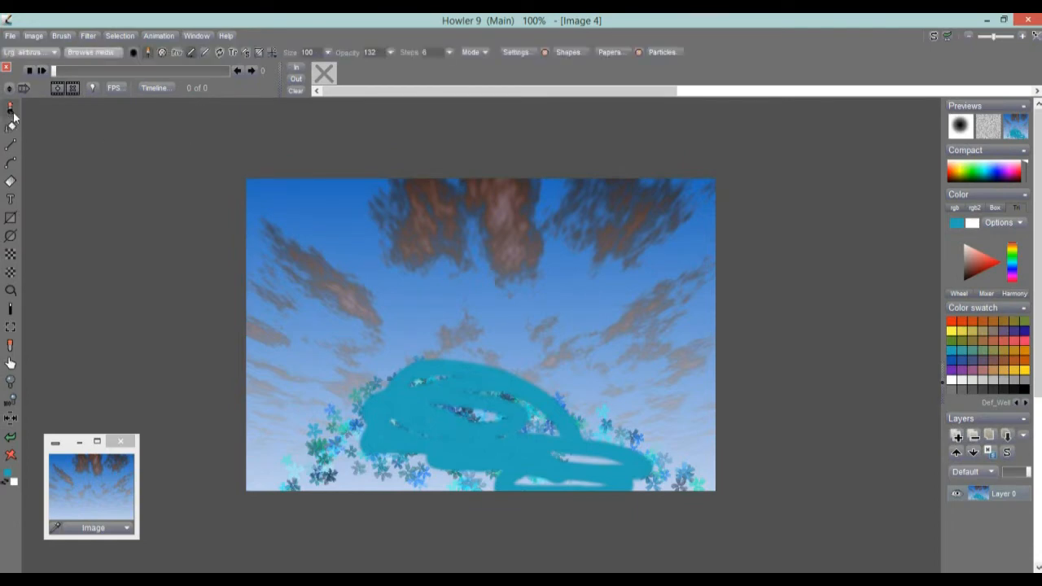
{"action": "left_click", "coordinate": [11, 164]}
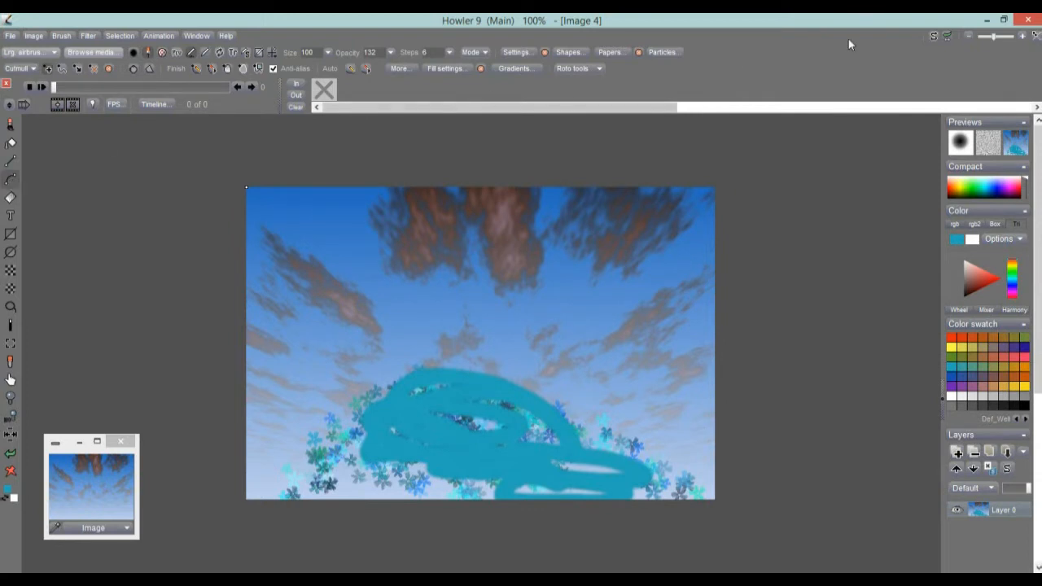
{"action": "left_click", "coordinate": [11, 124]}
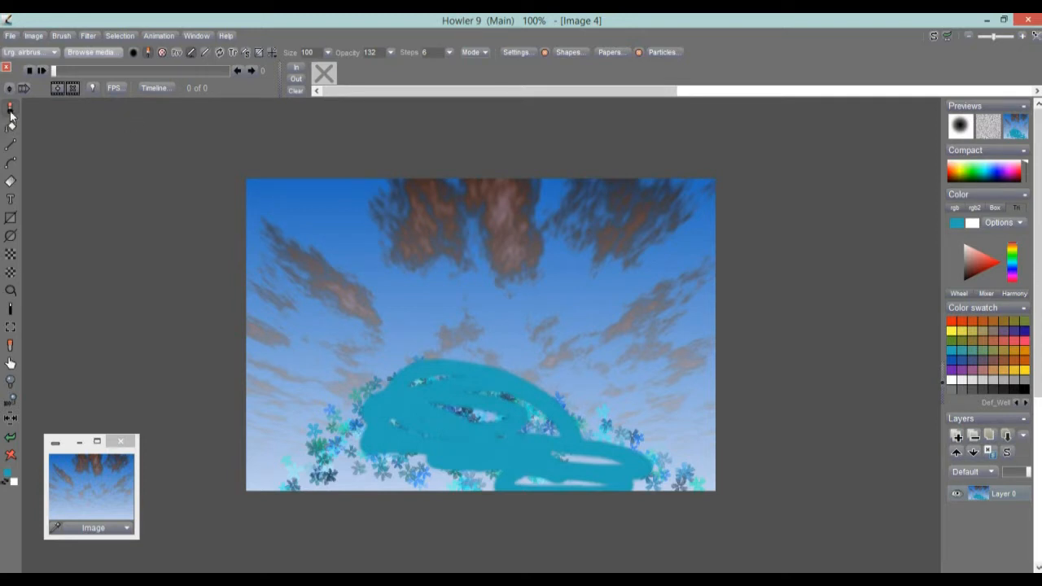
Look through the brush preset categories, including Airbrush, Pencil, Tempera, Particles and Paint on alpha, without choosing one
{"action": "left_click", "coordinate": [12, 111]}
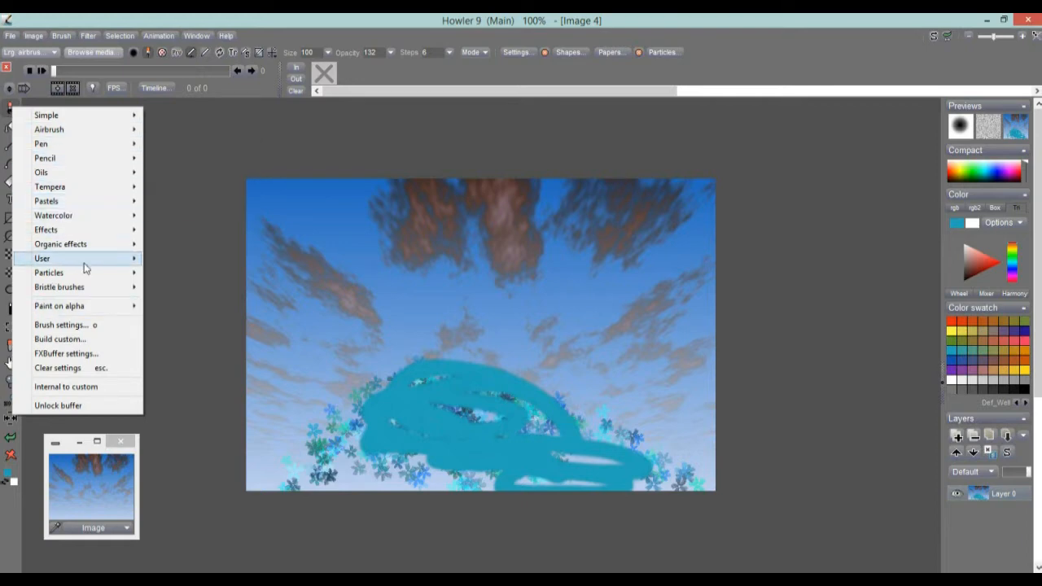
{"action": "mouse_move", "coordinate": [68, 277]}
{"action": "left_click", "coordinate": [119, 19]}
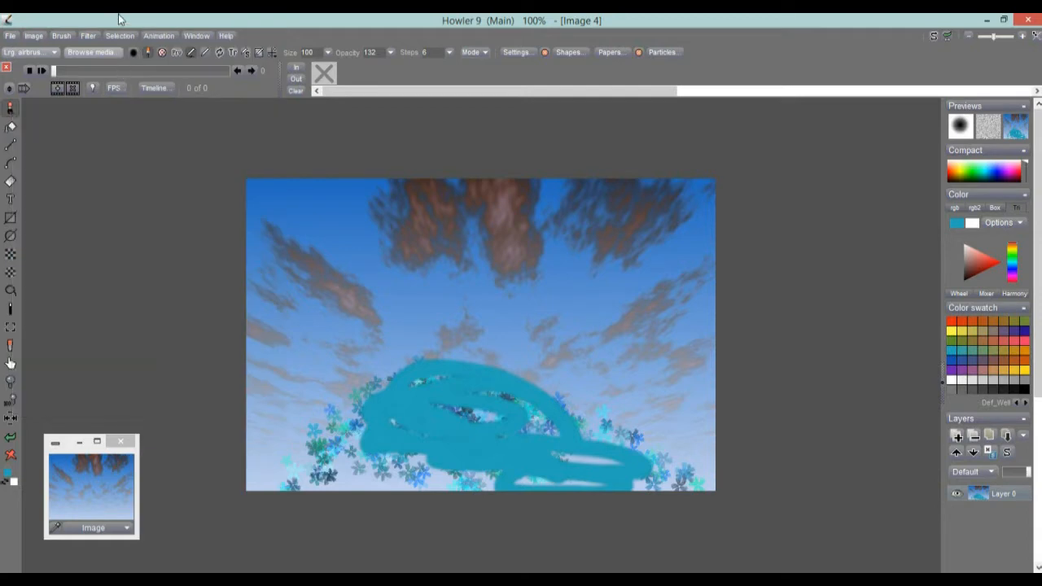
{"action": "left_click", "coordinate": [26, 54]}
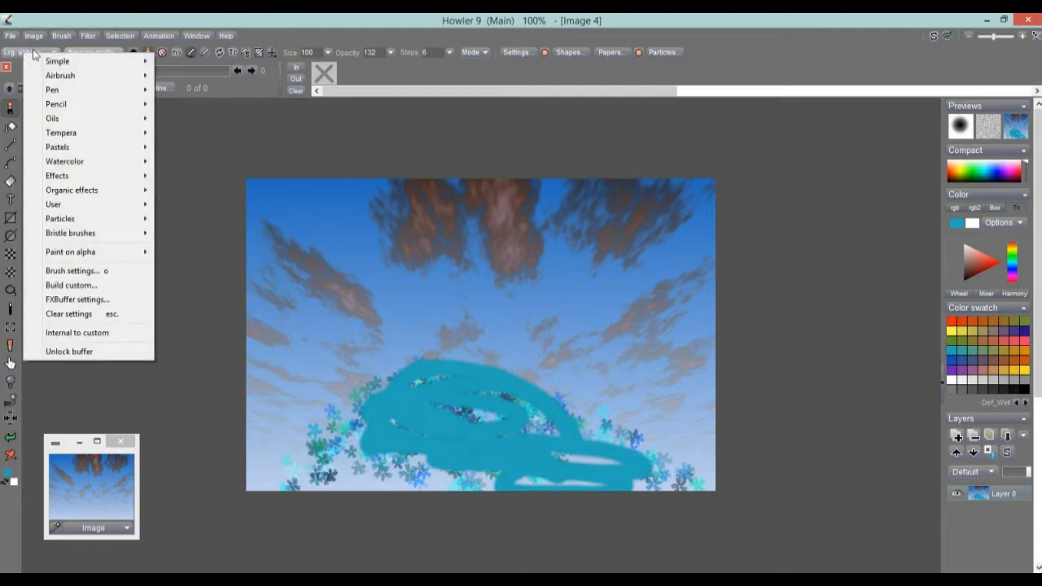
{"action": "left_click", "coordinate": [12, 105]}
{"action": "left_click", "coordinate": [13, 107]}
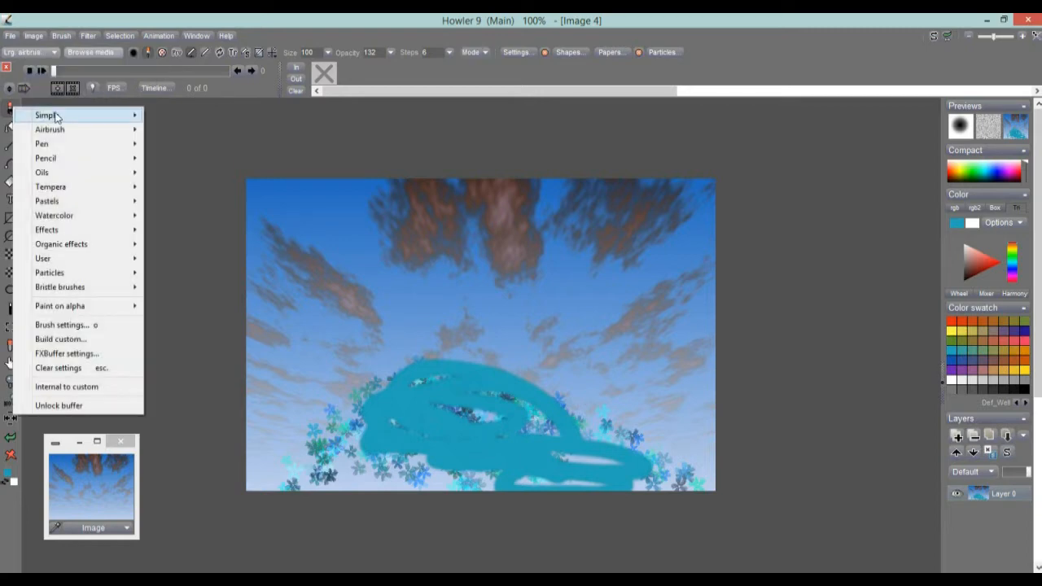
{"action": "mouse_move", "coordinate": [51, 158]}
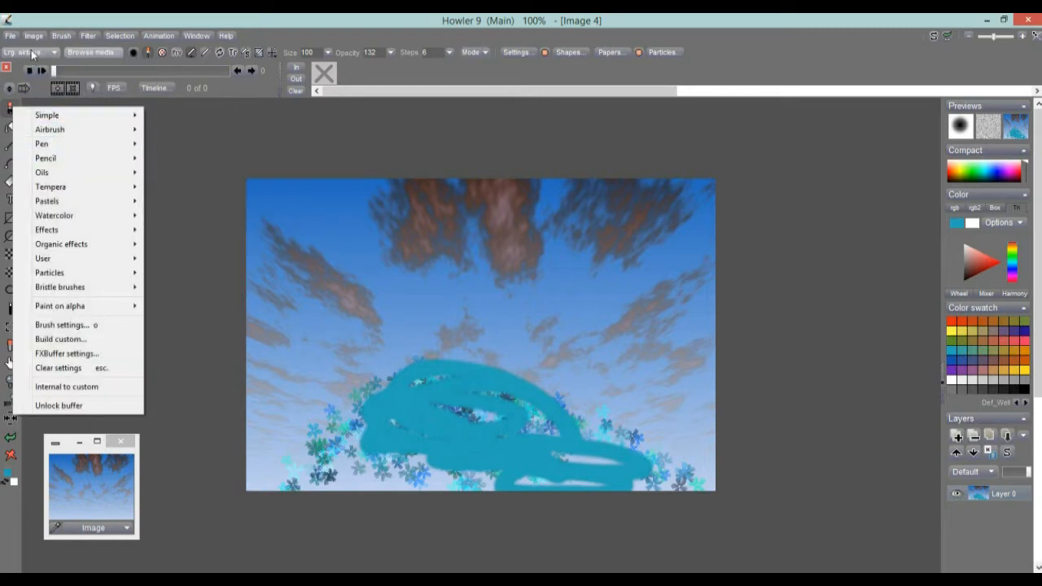
{"action": "left_click", "coordinate": [30, 50]}
{"action": "mouse_move", "coordinate": [76, 73]}
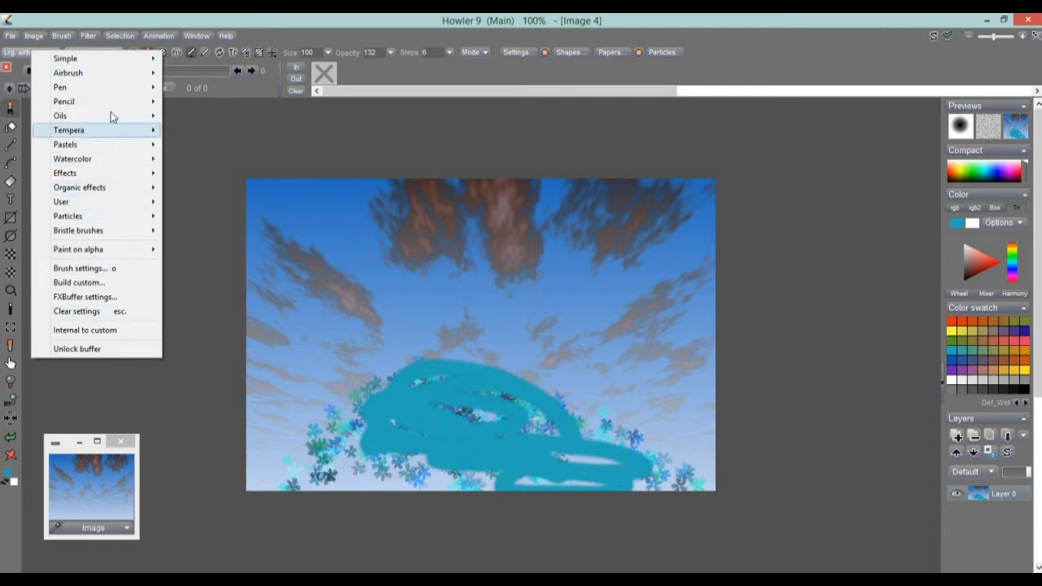
{"action": "mouse_move", "coordinate": [138, 62]}
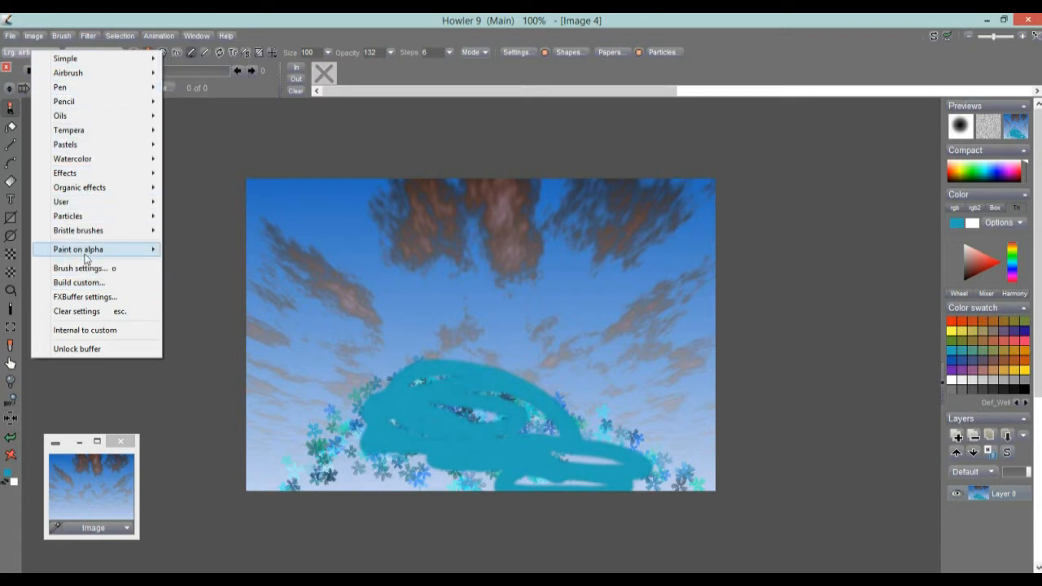
{"action": "mouse_move", "coordinate": [93, 249]}
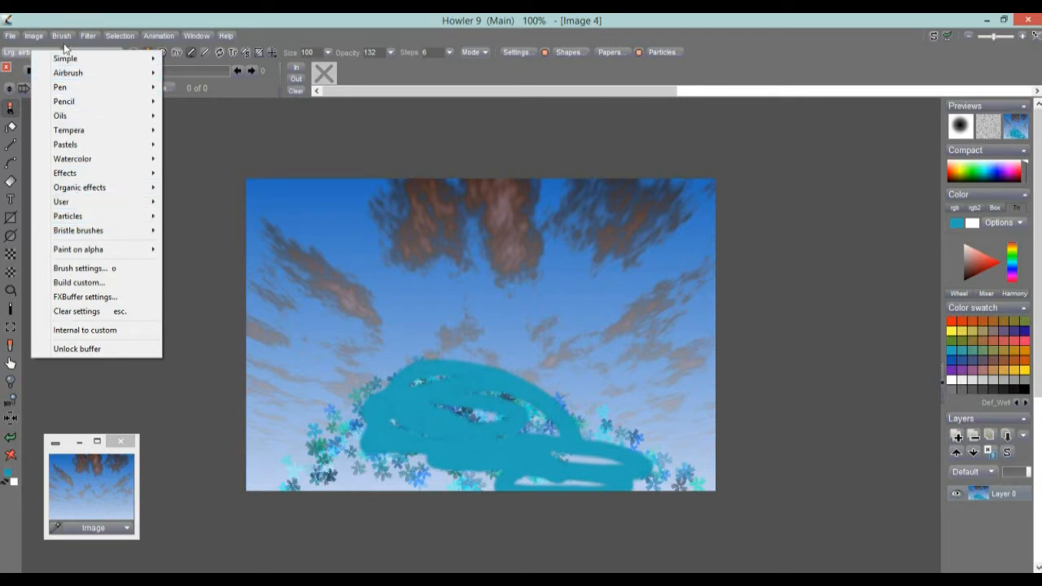
{"action": "left_click", "coordinate": [91, 17]}
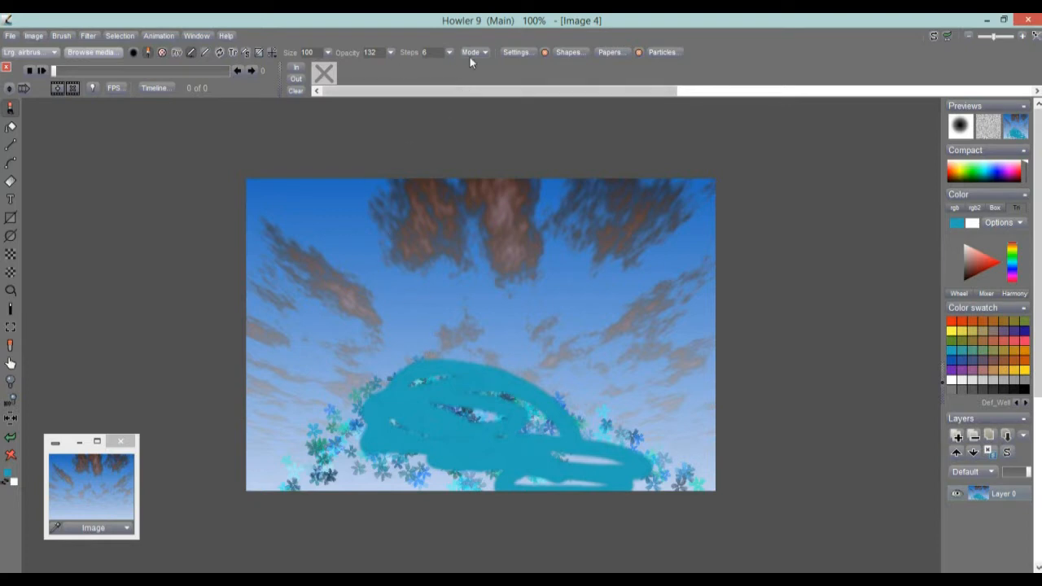
Open the Brush settings beside the canvas and bring up the brush media browser
{"action": "left_click", "coordinate": [516, 53]}
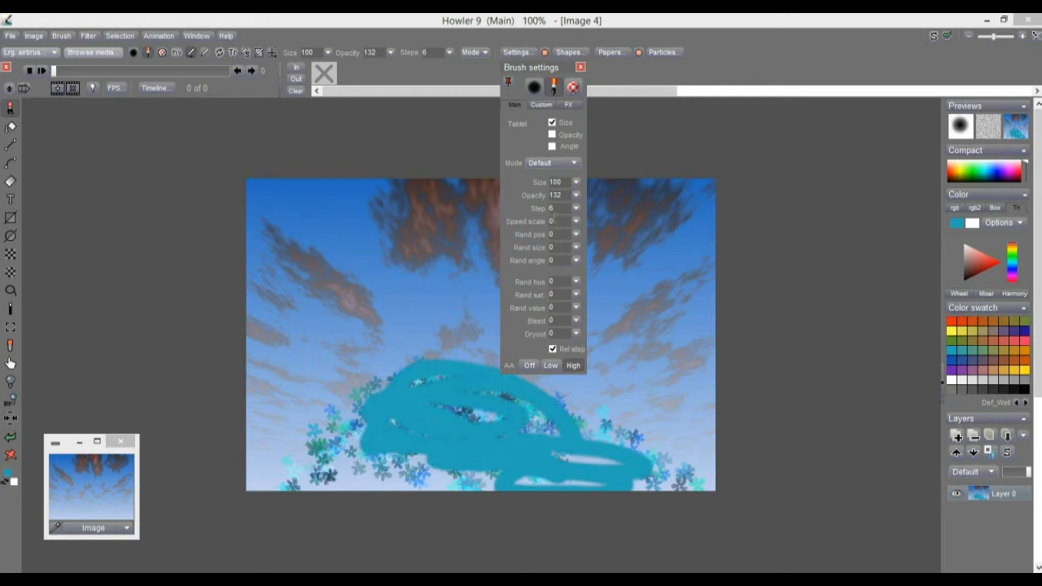
{"action": "left_click_drag", "start_coordinate": [531, 73], "coordinate": [831, 164]}
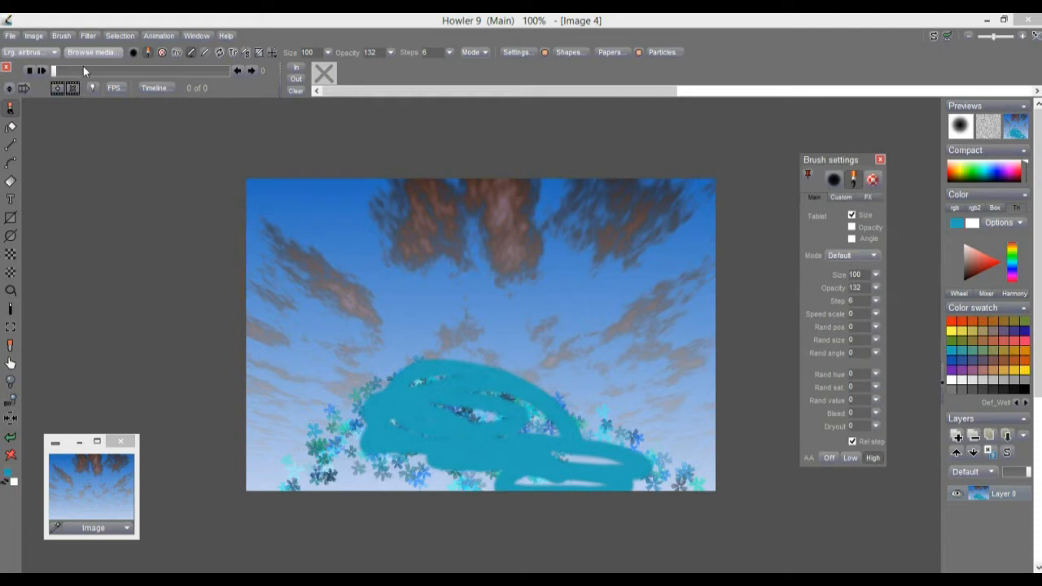
{"action": "left_click", "coordinate": [102, 51]}
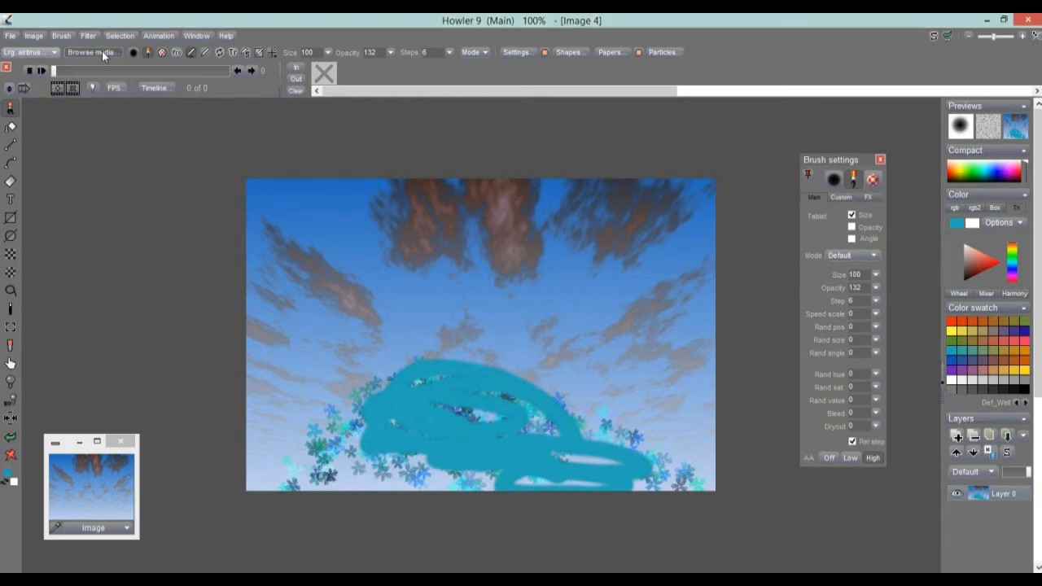
{"action": "left_click_drag", "start_coordinate": [116, 74], "coordinate": [79, 128]}
Examine the brush media folders, including Art styles, Calligraphy, Effects, Fractal, My Anim Brushes and my own brushes
{"action": "left_click", "coordinate": [52, 178]}
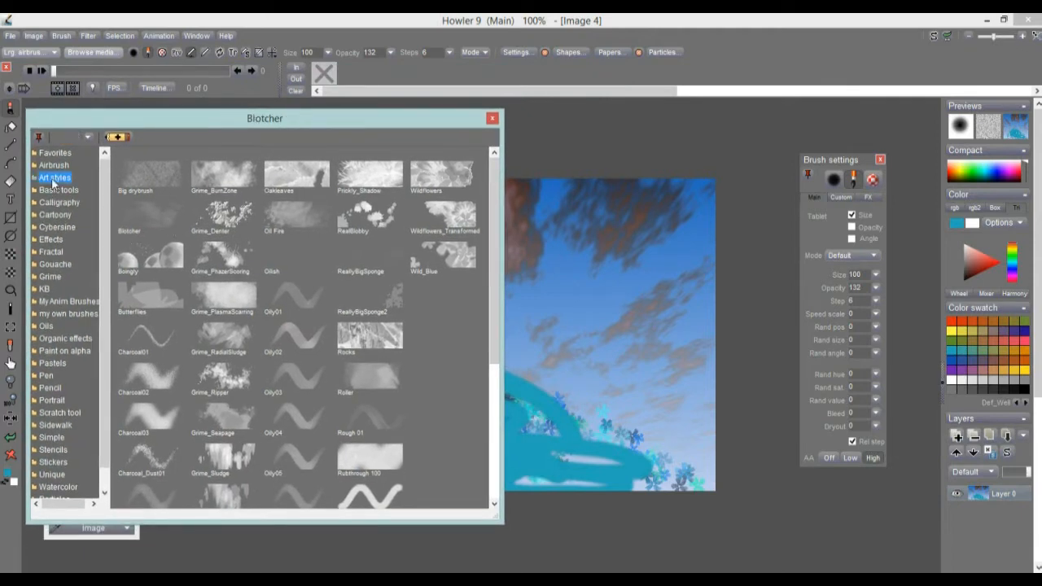
{"action": "left_click", "coordinate": [52, 191]}
{"action": "left_click", "coordinate": [69, 207]}
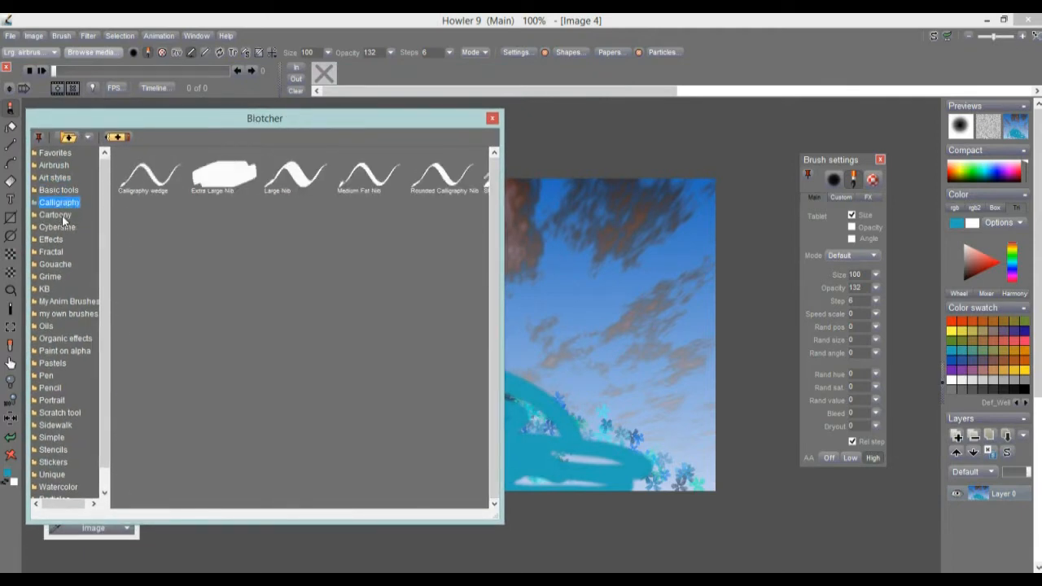
{"action": "left_click", "coordinate": [55, 215]}
{"action": "left_click", "coordinate": [57, 227]}
{"action": "left_click", "coordinate": [55, 240]}
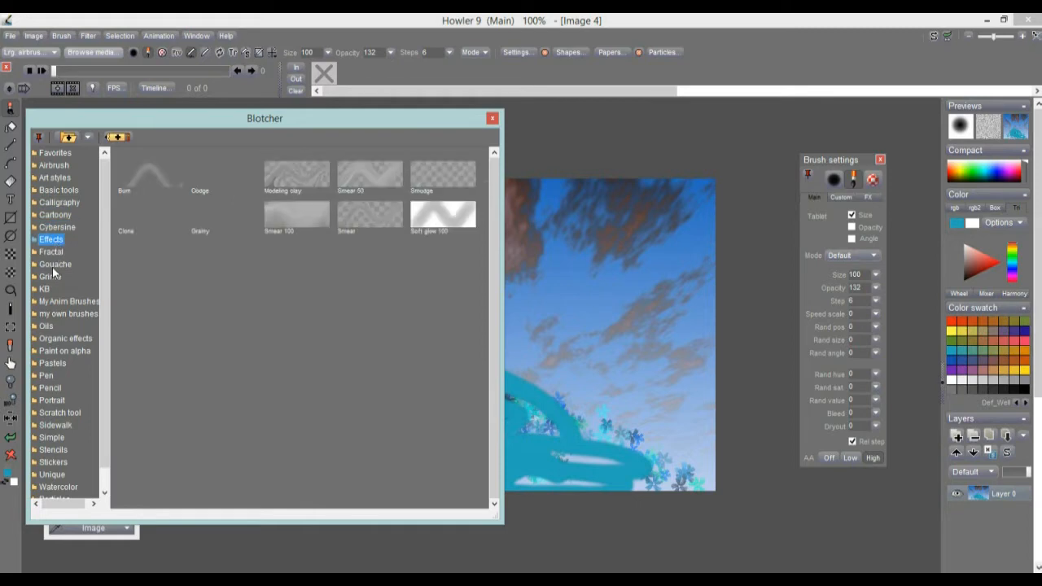
{"action": "left_click", "coordinate": [55, 265]}
{"action": "left_click", "coordinate": [52, 252]}
{"action": "left_click", "coordinate": [54, 154]}
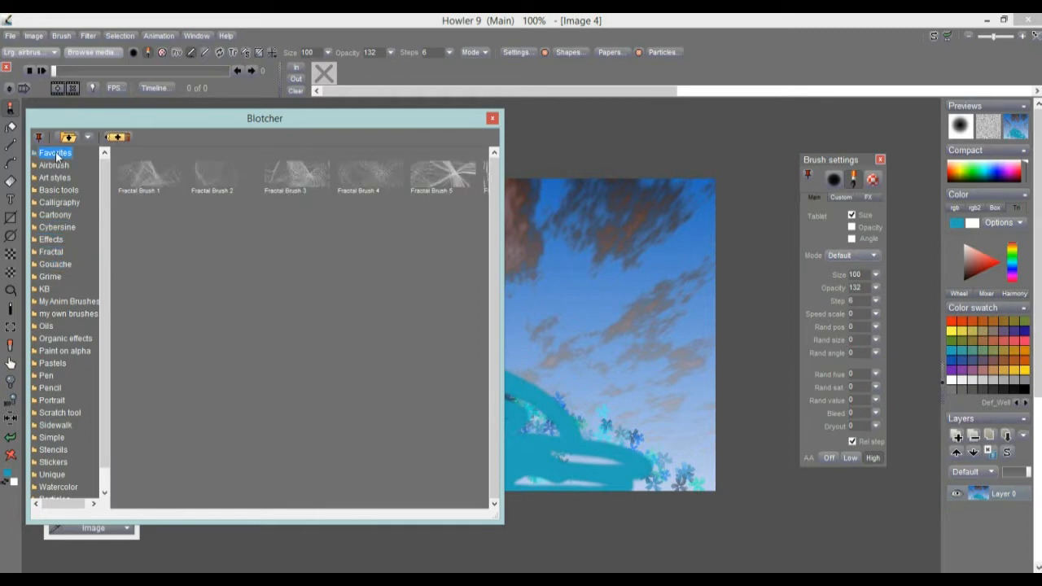
{"action": "left_click", "coordinate": [54, 167]}
{"action": "left_click", "coordinate": [52, 302]}
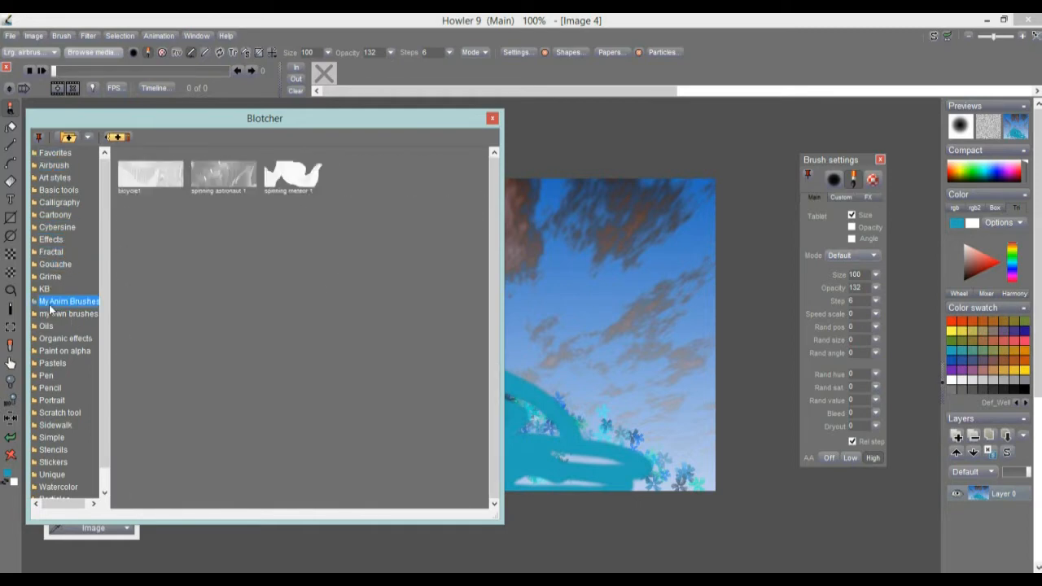
{"action": "left_click", "coordinate": [50, 316]}
{"action": "left_click", "coordinate": [55, 303]}
{"action": "left_click", "coordinate": [65, 314]}
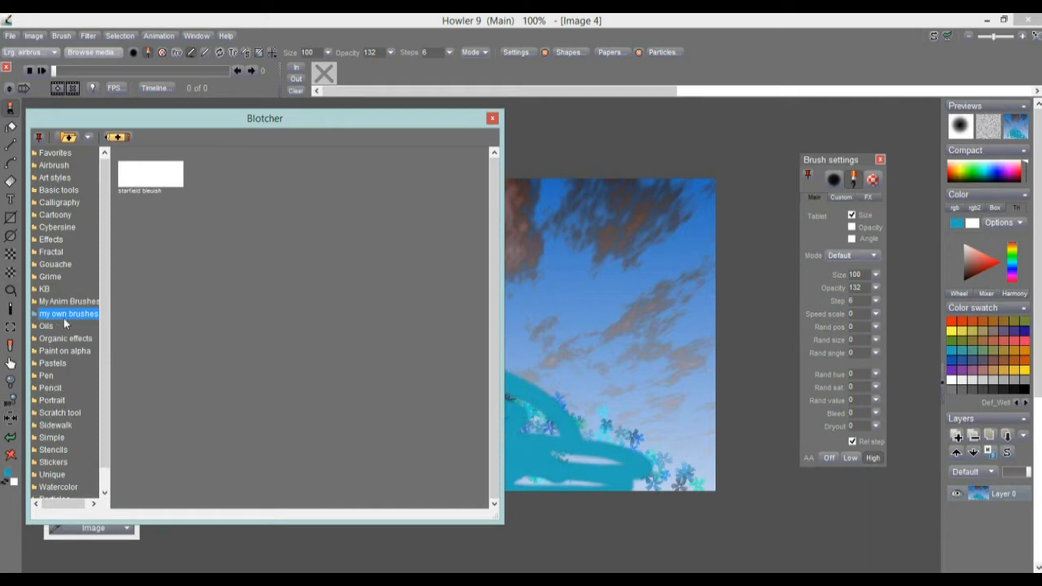
{"action": "left_click_drag", "start_coordinate": [105, 252], "coordinate": [105, 244]}
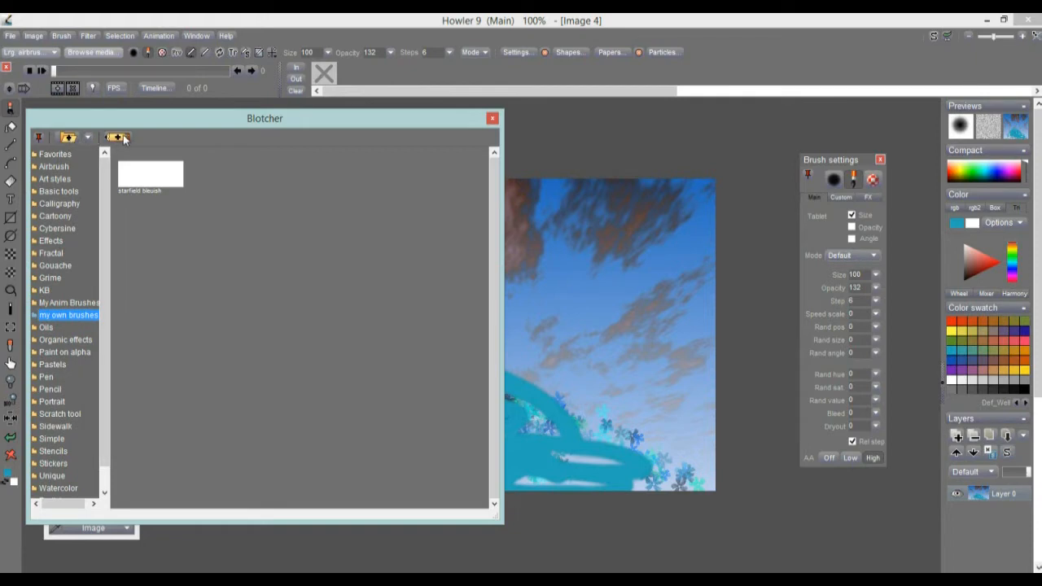
Choose the spinning meteor 1 brush from My Anim Brushes and paint a mound of dark rocks across the lower sky
{"action": "left_click", "coordinate": [56, 303]}
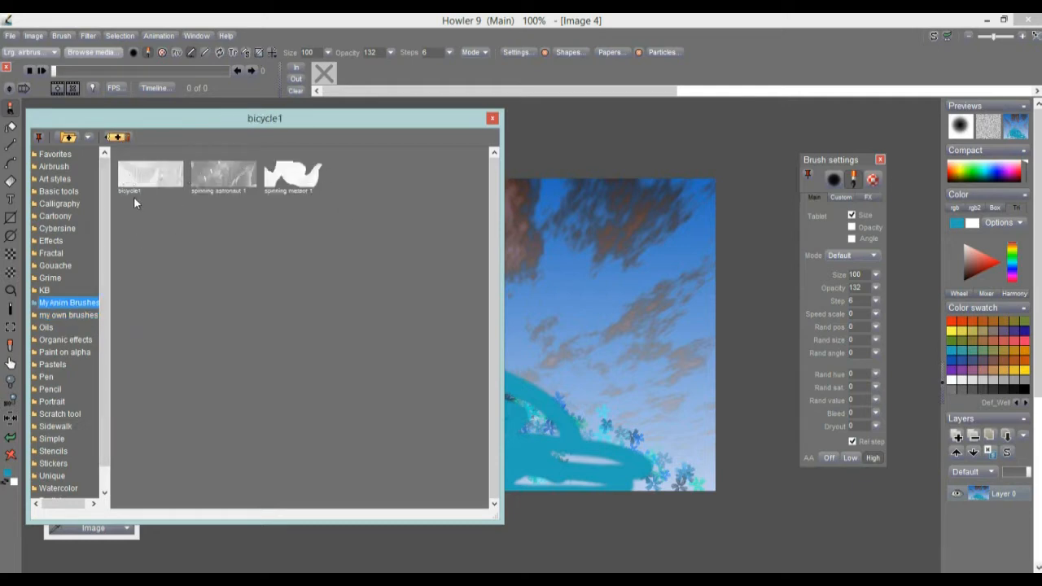
{"action": "left_click", "coordinate": [291, 181]}
{"action": "mouse_move", "coordinate": [501, 447]}
{"action": "left_mouse_down"}
{"action": "mouse_move", "coordinate": [462, 355]}
{"action": "mouse_move", "coordinate": [368, 444]}
{"action": "mouse_move", "coordinate": [512, 416]}
{"action": "mouse_move", "coordinate": [506, 434]}
{"action": "mouse_move", "coordinate": [467, 409]}
{"action": "mouse_move", "coordinate": [543, 432]}
{"action": "mouse_move", "coordinate": [501, 356]}
{"action": "mouse_move", "coordinate": [534, 401]}
{"action": "mouse_move", "coordinate": [500, 386]}
{"action": "left_mouse_up"}
{"action": "scroll", "coordinate": [516, 410], "scroll_direction": "up", "scroll_amount": 5}
{"action": "scroll", "coordinate": [516, 410], "scroll_direction": "down", "scroll_amount": 5}
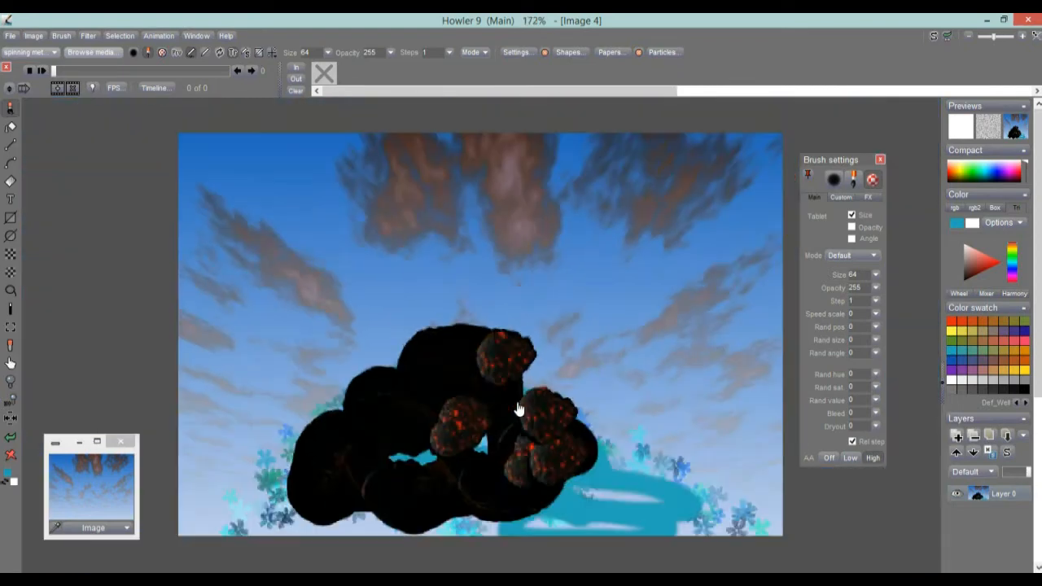
{"action": "mouse_move", "coordinate": [418, 418]}
{"action": "left_mouse_down"}
{"action": "mouse_move", "coordinate": [308, 475]}
{"action": "mouse_move", "coordinate": [523, 478]}
{"action": "mouse_move", "coordinate": [606, 444]}
{"action": "mouse_move", "coordinate": [701, 471]}
{"action": "mouse_move", "coordinate": [591, 449]}
{"action": "mouse_move", "coordinate": [546, 408]}
{"action": "mouse_move", "coordinate": [408, 443]}
{"action": "mouse_move", "coordinate": [388, 409]}
{"action": "mouse_move", "coordinate": [484, 476]}
{"action": "mouse_move", "coordinate": [594, 461]}
{"action": "mouse_move", "coordinate": [533, 406]}
{"action": "mouse_move", "coordinate": [473, 384]}
{"action": "mouse_move", "coordinate": [630, 447]}
{"action": "mouse_move", "coordinate": [462, 478]}
{"action": "mouse_move", "coordinate": [342, 425]}
{"action": "mouse_move", "coordinate": [248, 479]}
{"action": "mouse_move", "coordinate": [377, 484]}
{"action": "mouse_move", "coordinate": [548, 447]}
{"action": "left_mouse_up"}
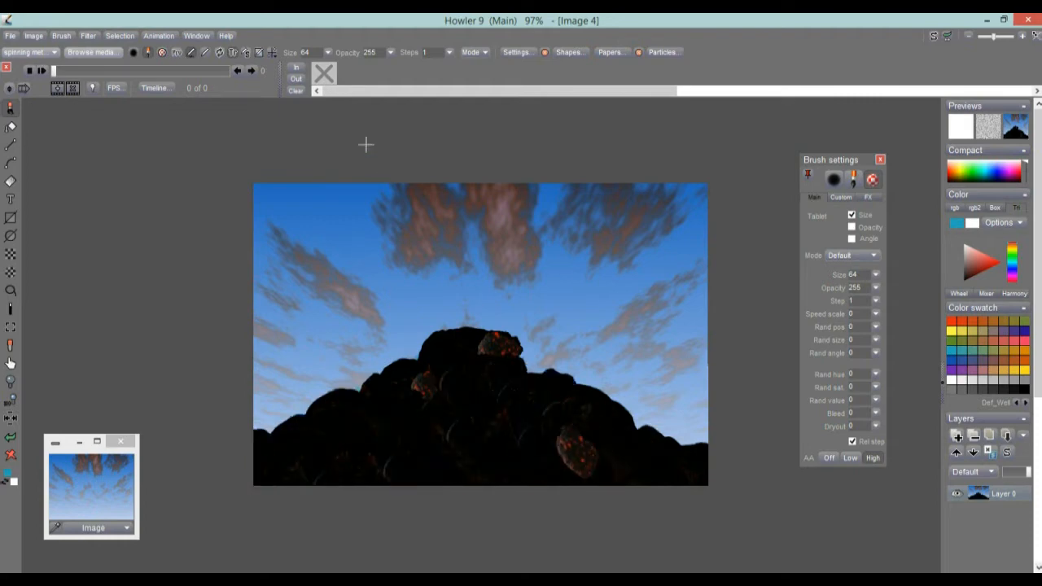
Open the particle brush settings, place them beside the canvas, and load the BaddyGrass.opt preset
{"action": "left_click", "coordinate": [660, 52]}
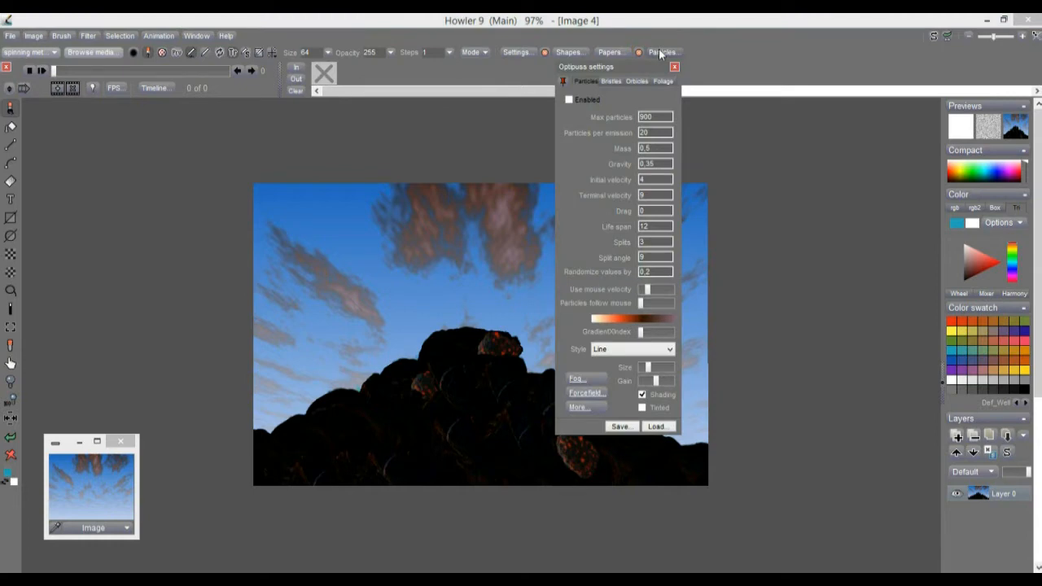
{"action": "left_click_drag", "start_coordinate": [631, 66], "coordinate": [867, 163]}
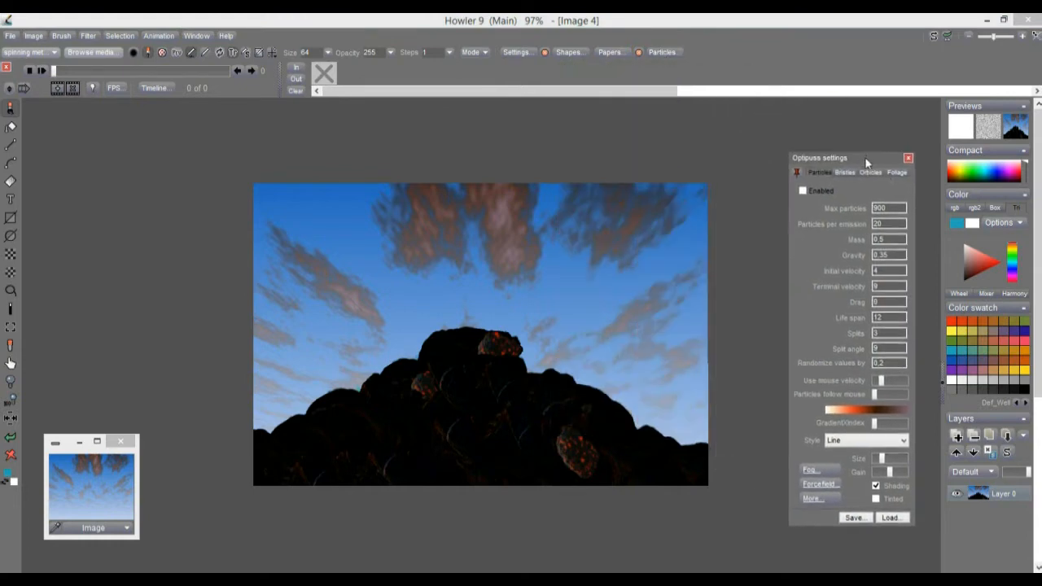
{"action": "left_click", "coordinate": [891, 519]}
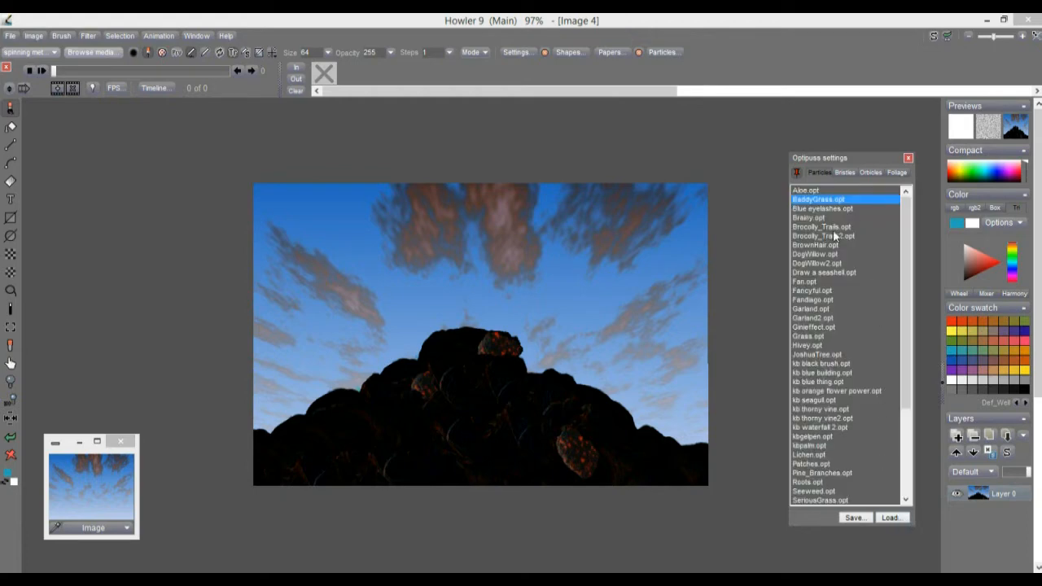
{"action": "double_click", "coordinate": [819, 200]}
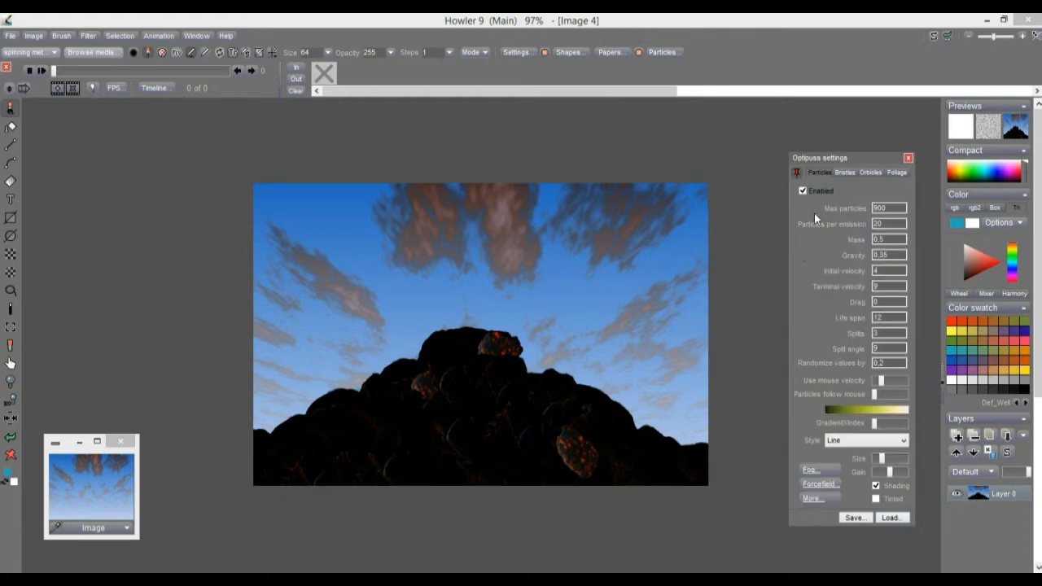
Paint overlapping tufts of yellow-green grass across the slopes of the dark rock mound and along the image's lower edge
{"action": "left_click", "coordinate": [583, 401]}
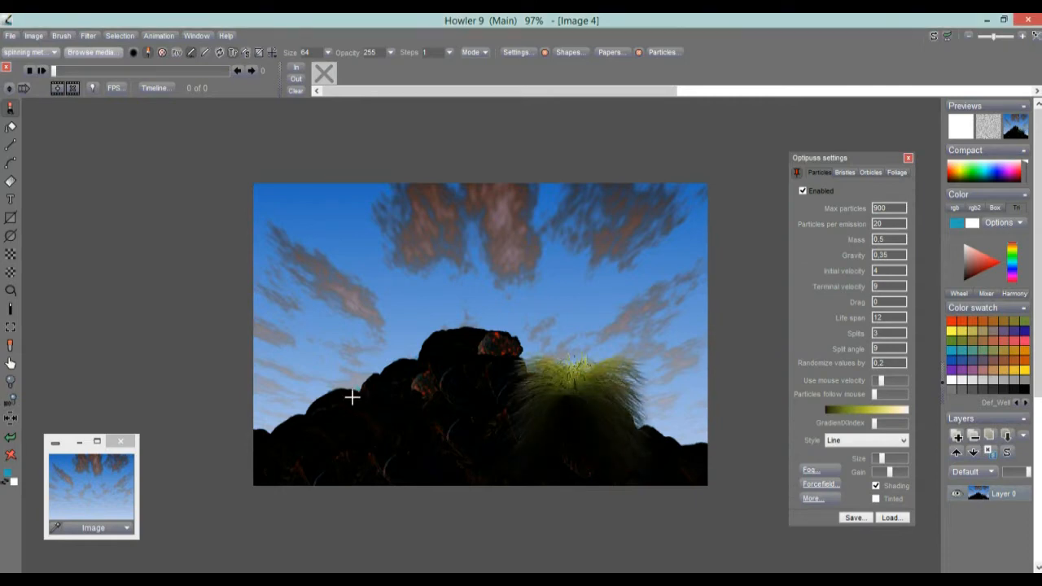
{"action": "left_click", "coordinate": [360, 393]}
{"action": "left_click", "coordinate": [424, 411]}
{"action": "left_click", "coordinate": [291, 423]}
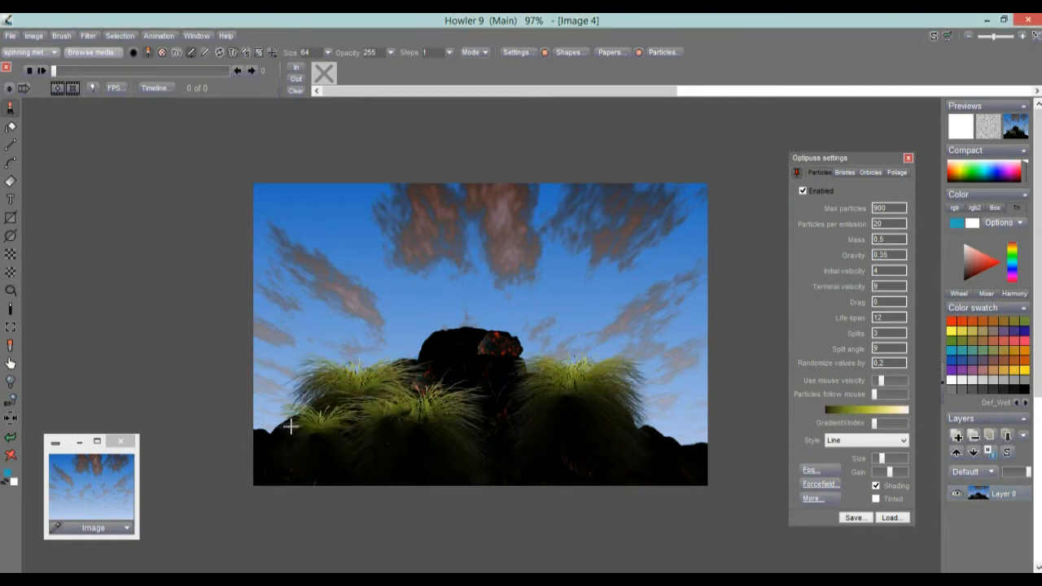
{"action": "left_click", "coordinate": [502, 452]}
{"action": "left_click", "coordinate": [400, 473]}
{"action": "left_click", "coordinate": [602, 471]}
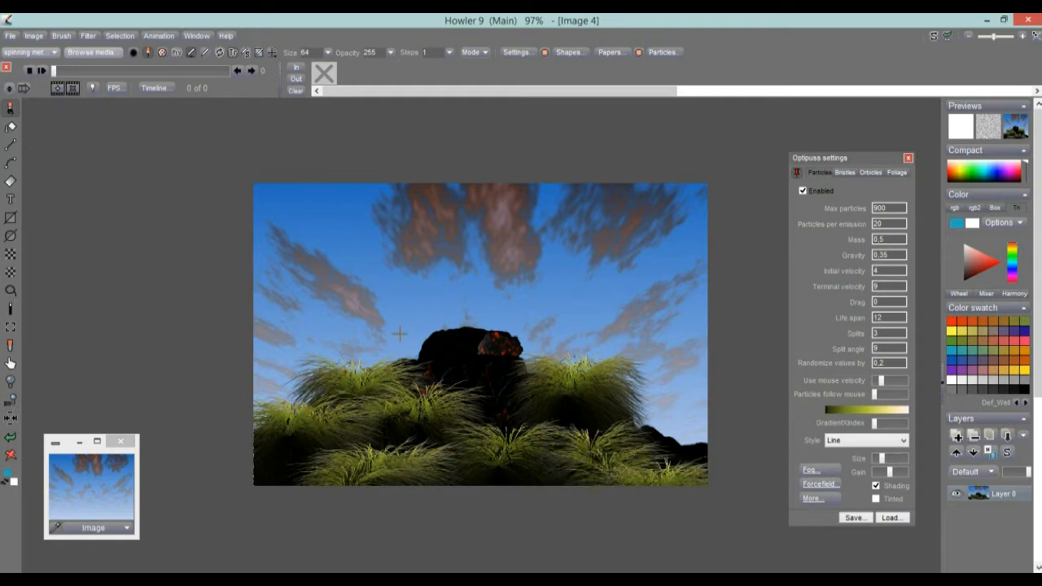
Examine the Particles, Bristles, Orbicles and Foliage brush settings, moving the settings window slightly closer to the canvas
{"action": "left_click", "coordinate": [897, 172]}
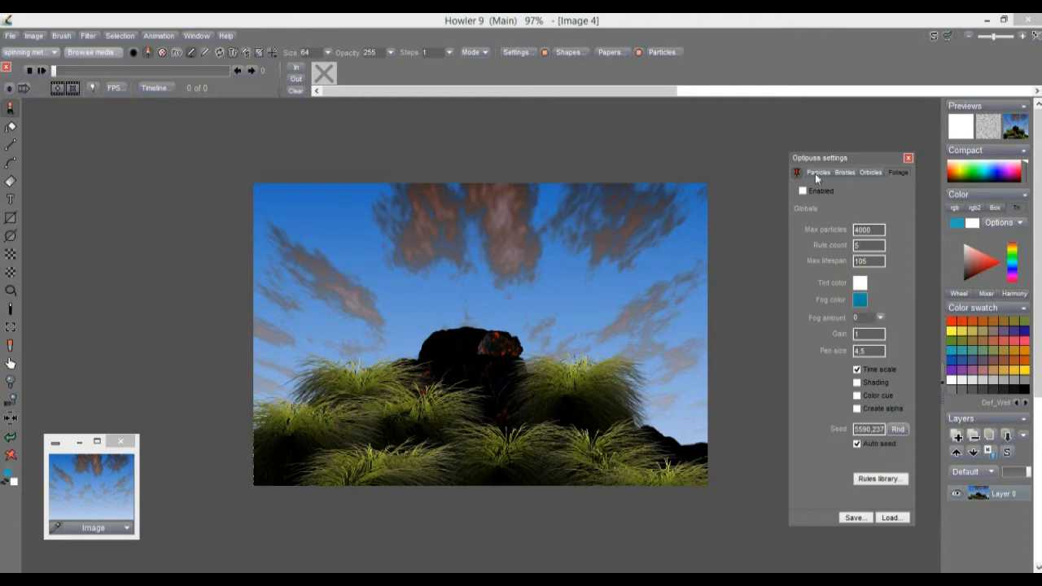
{"action": "left_click", "coordinate": [819, 173]}
{"action": "left_click", "coordinate": [845, 173]}
{"action": "left_click", "coordinate": [872, 172]}
{"action": "left_click", "coordinate": [897, 173]}
{"action": "left_click", "coordinate": [819, 173]}
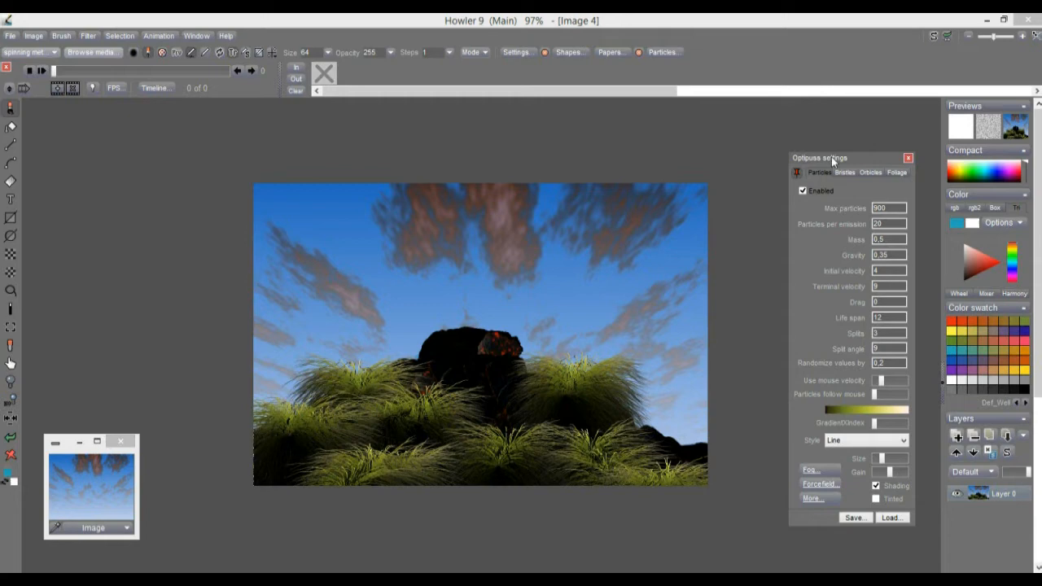
{"action": "left_click_drag", "start_coordinate": [837, 159], "coordinate": [812, 133]}
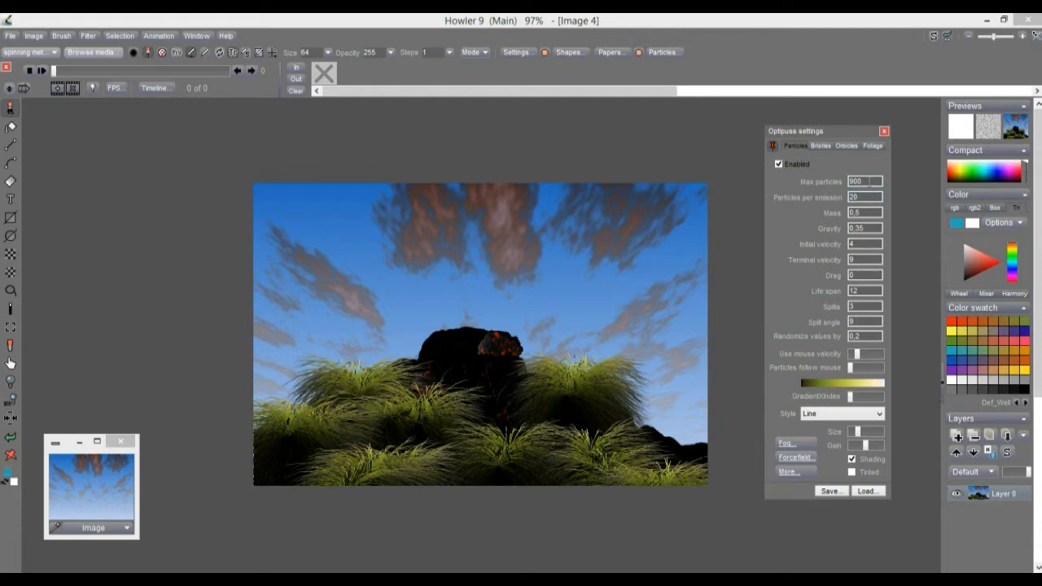
{"action": "left_click", "coordinate": [822, 147]}
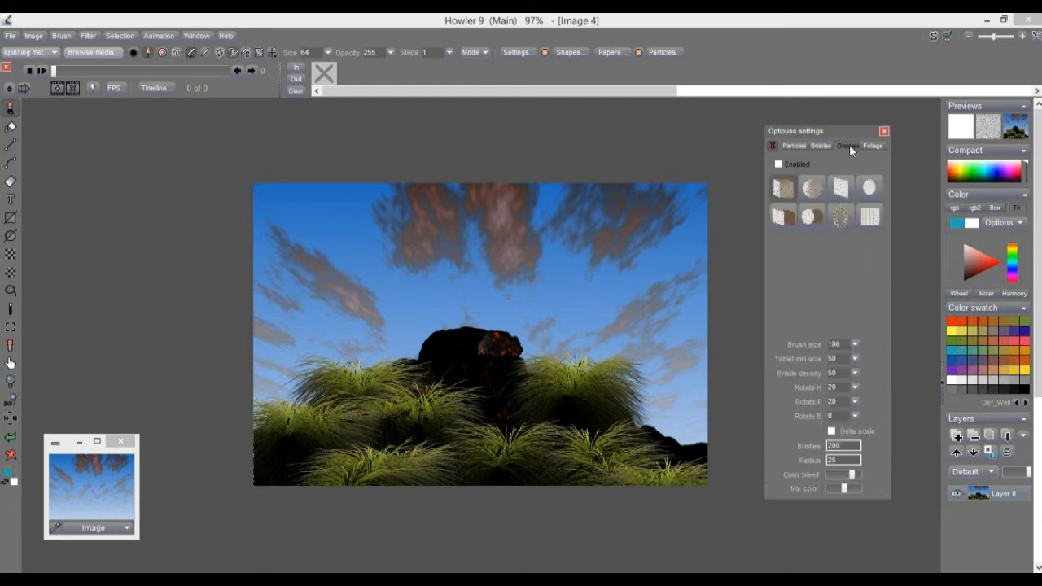
{"action": "left_click", "coordinate": [856, 148]}
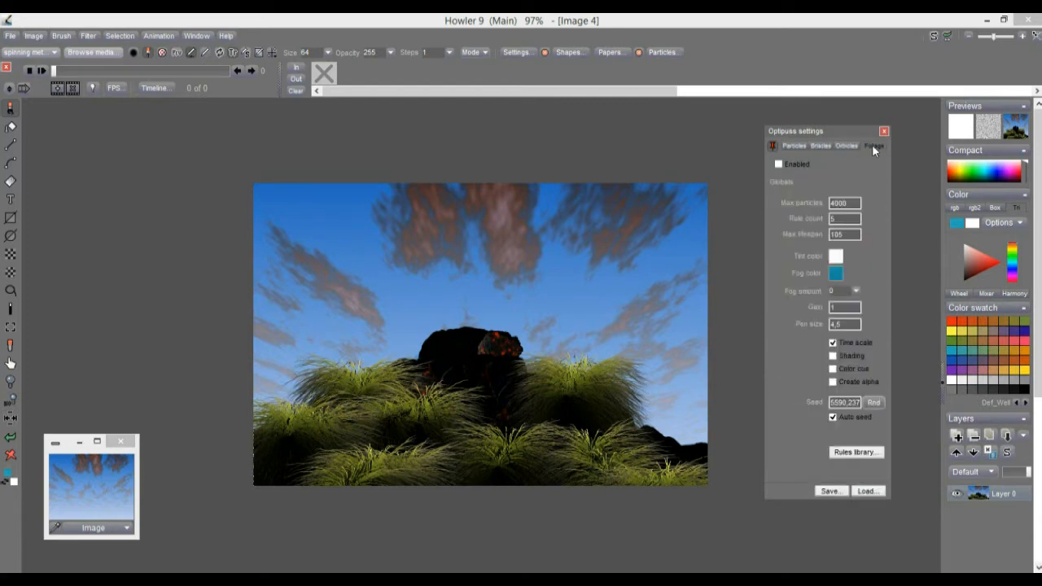
Enable the Foliage brush and try its current plant on top of the rock mound, undoing the test plant
{"action": "left_click", "coordinate": [780, 165]}
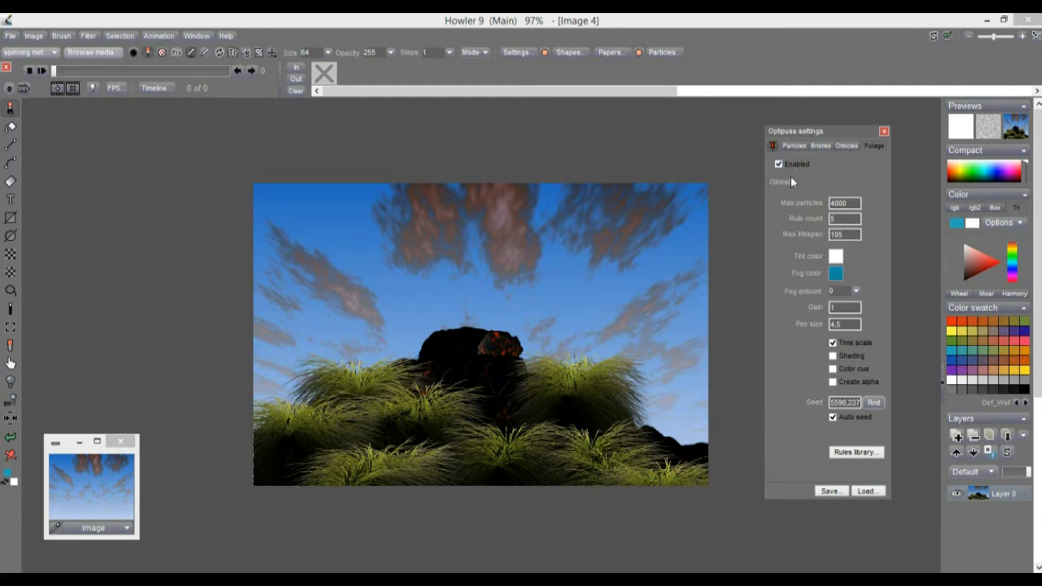
{"action": "left_click", "coordinate": [515, 361]}
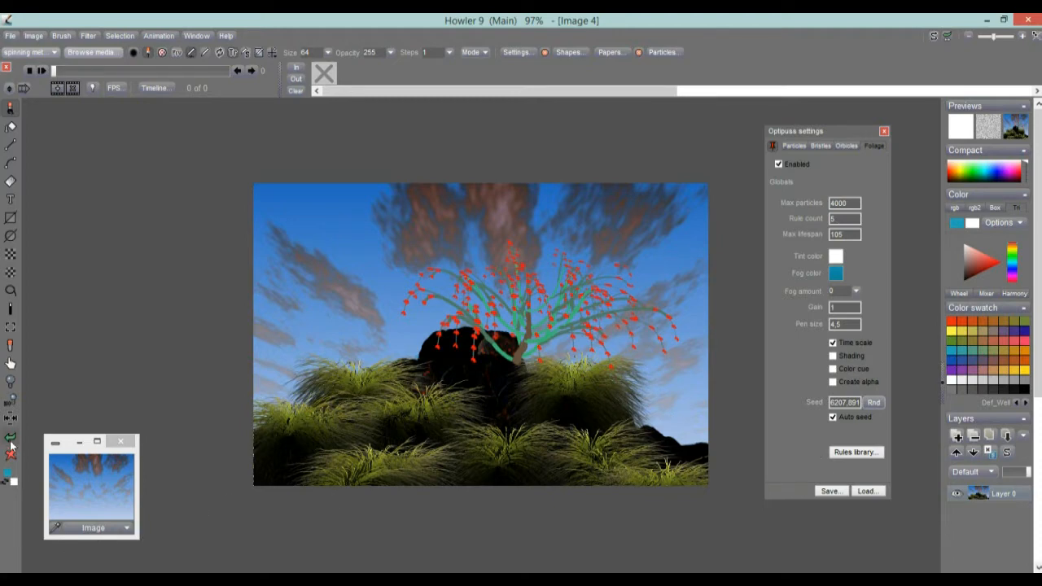
{"action": "left_click", "coordinate": [11, 439]}
Browse the foliage presets, load Classic 04.fol, and paint a tall tree in front of the dark rock
{"action": "left_click", "coordinate": [863, 492]}
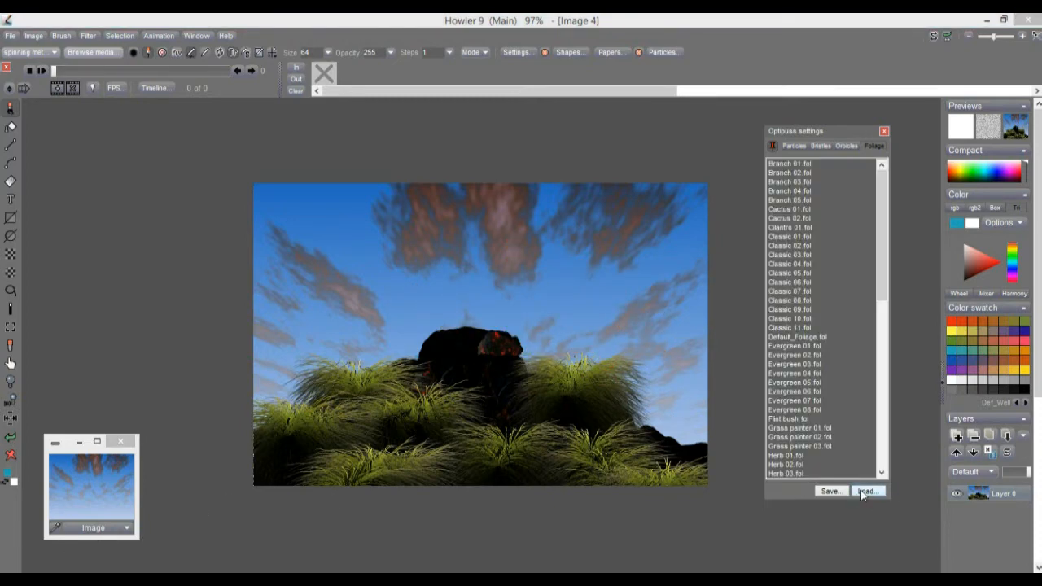
{"action": "left_click_drag", "start_coordinate": [880, 189], "coordinate": [890, 391]}
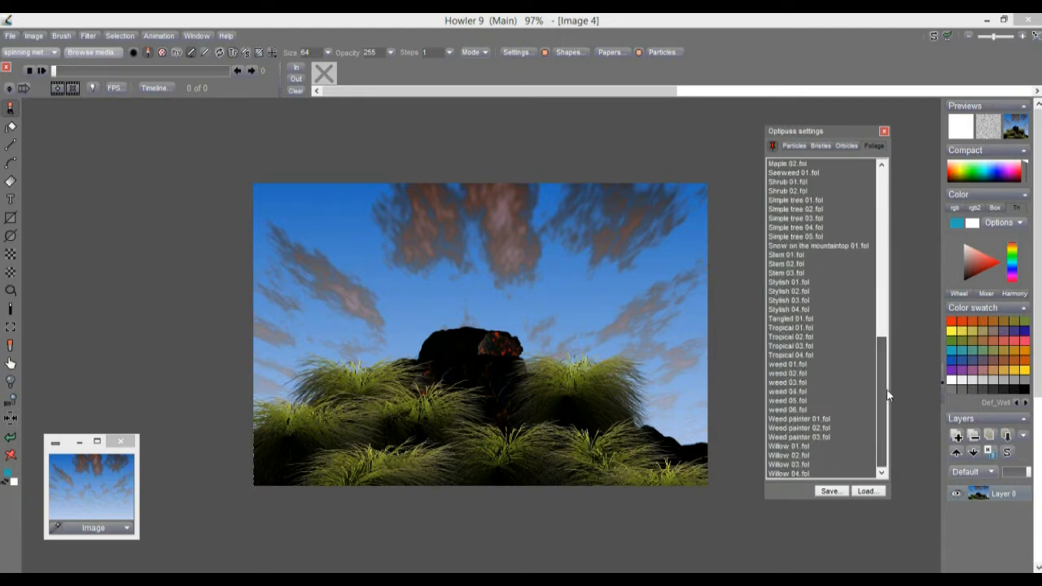
{"action": "left_click_drag", "start_coordinate": [884, 460], "coordinate": [874, 244]}
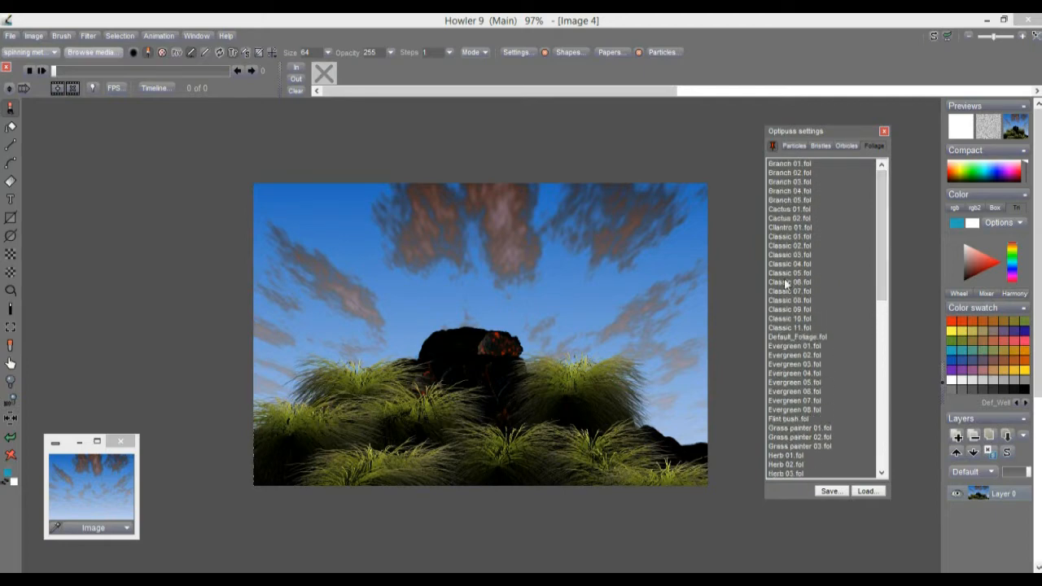
{"action": "double_click", "coordinate": [787, 265]}
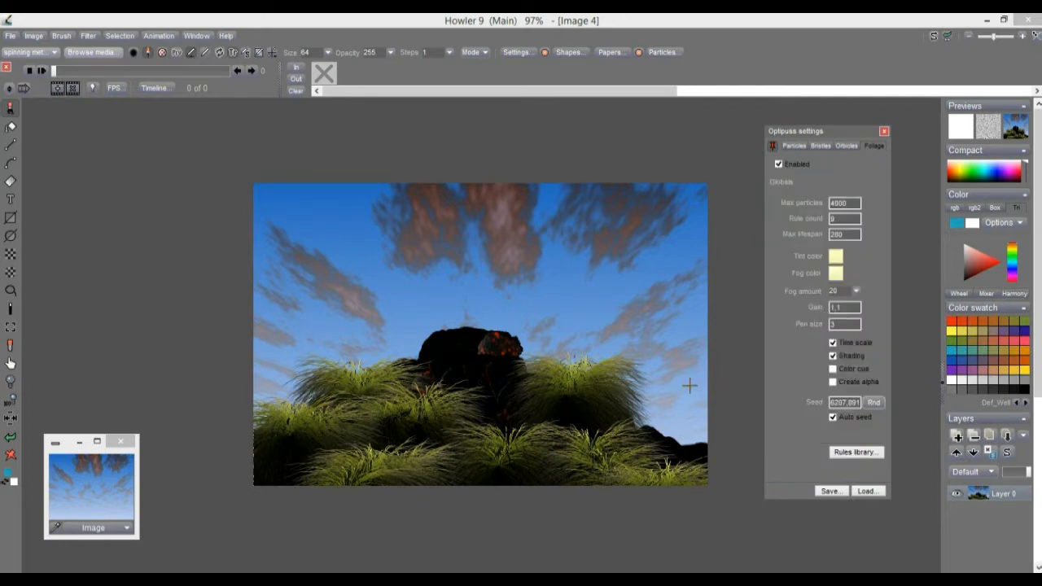
{"action": "left_click", "coordinate": [491, 399]}
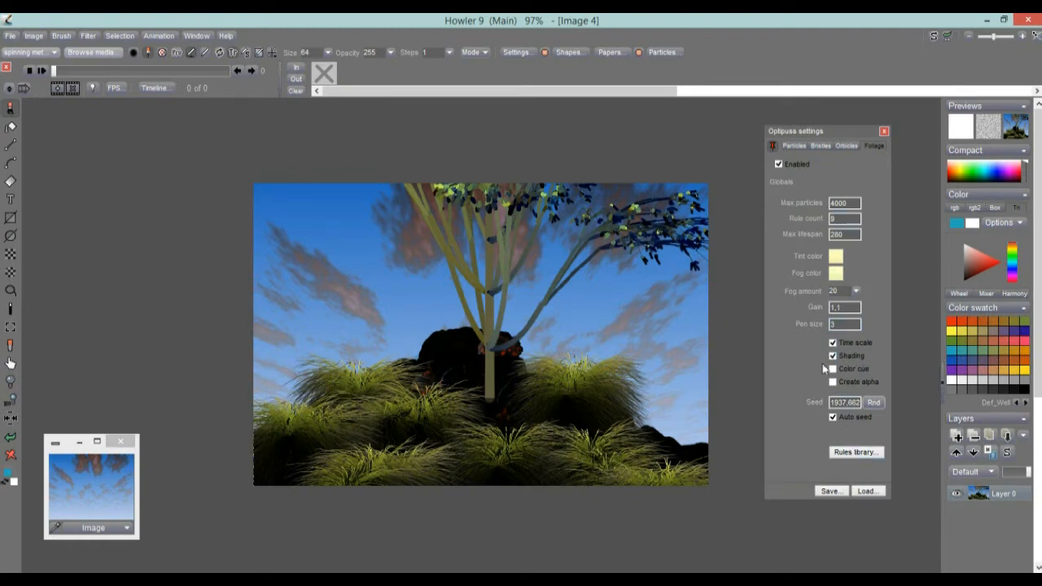
Load the Classic 05.fol foliage preset and paint a tree in the grass on the left side of the picture
{"action": "left_click", "coordinate": [867, 492]}
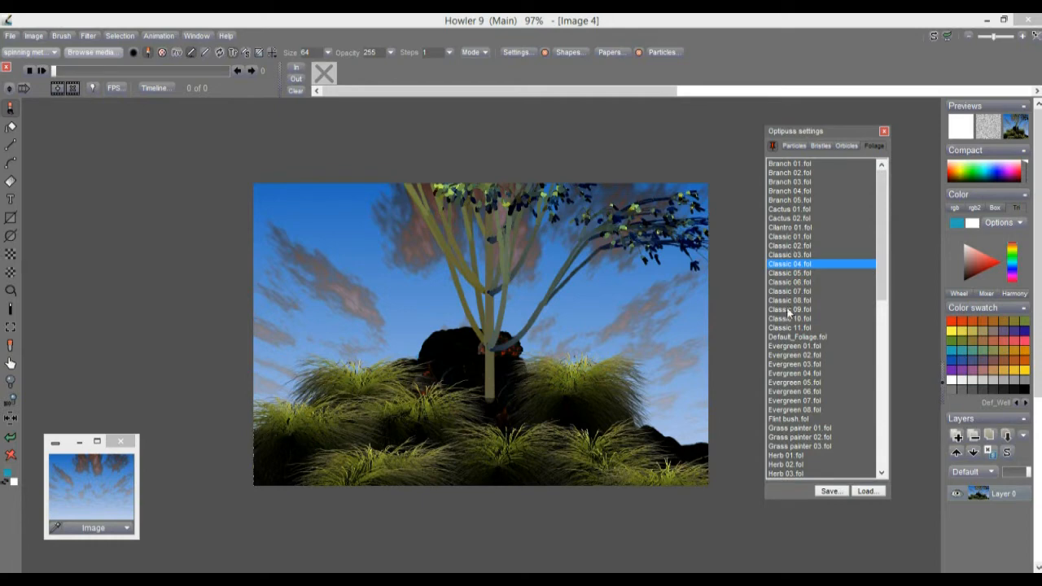
{"action": "double_click", "coordinate": [781, 277]}
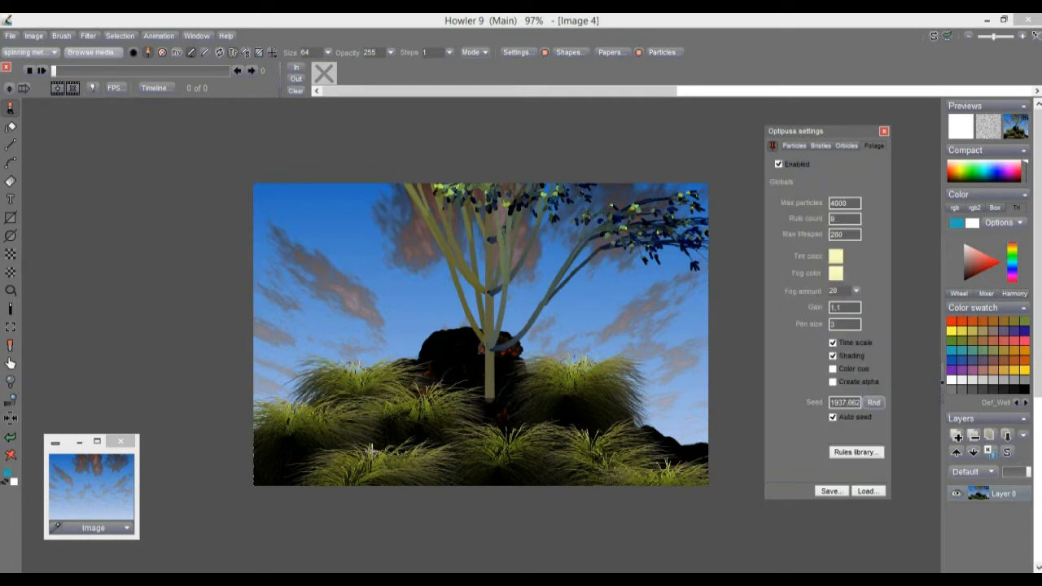
{"action": "left_click", "coordinate": [368, 440]}
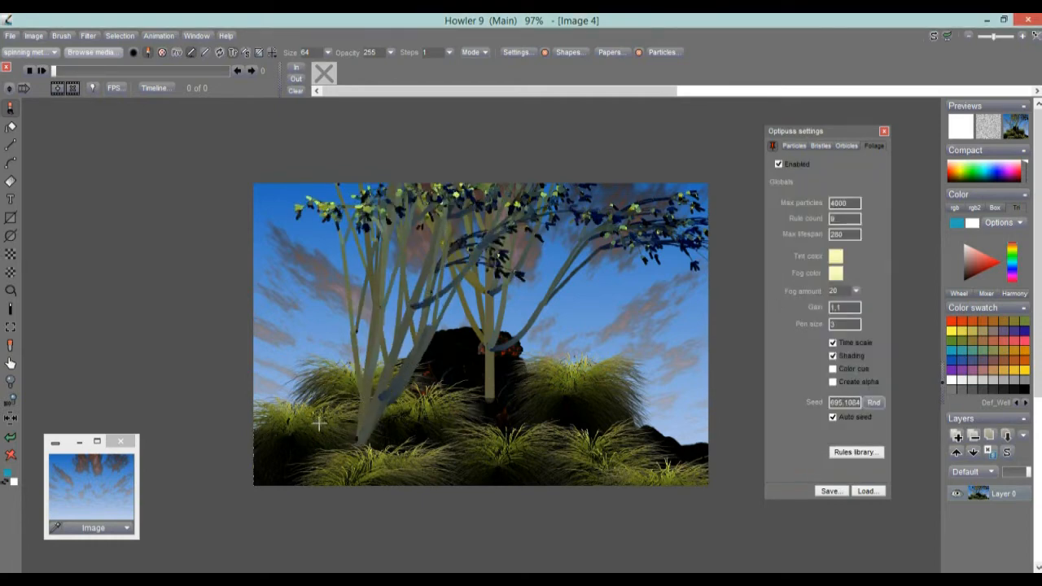
Undo both painted trees and try another Classic 05 tree near the picture's lower edge, undoing that one as well
{"action": "key", "text": "ctrl+z"}
{"action": "key", "text": "ctrl+z"}
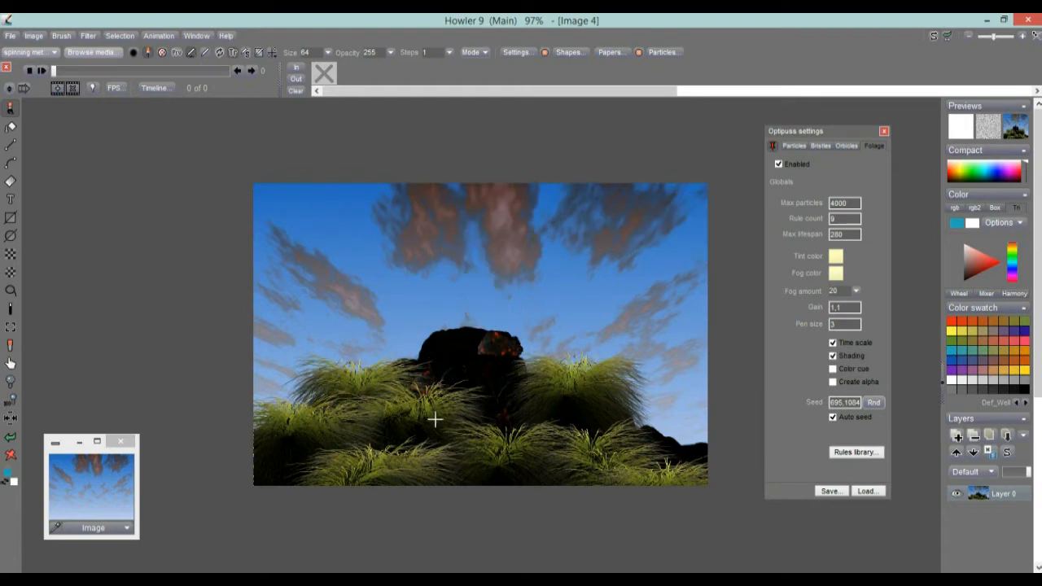
{"action": "left_click", "coordinate": [436, 466]}
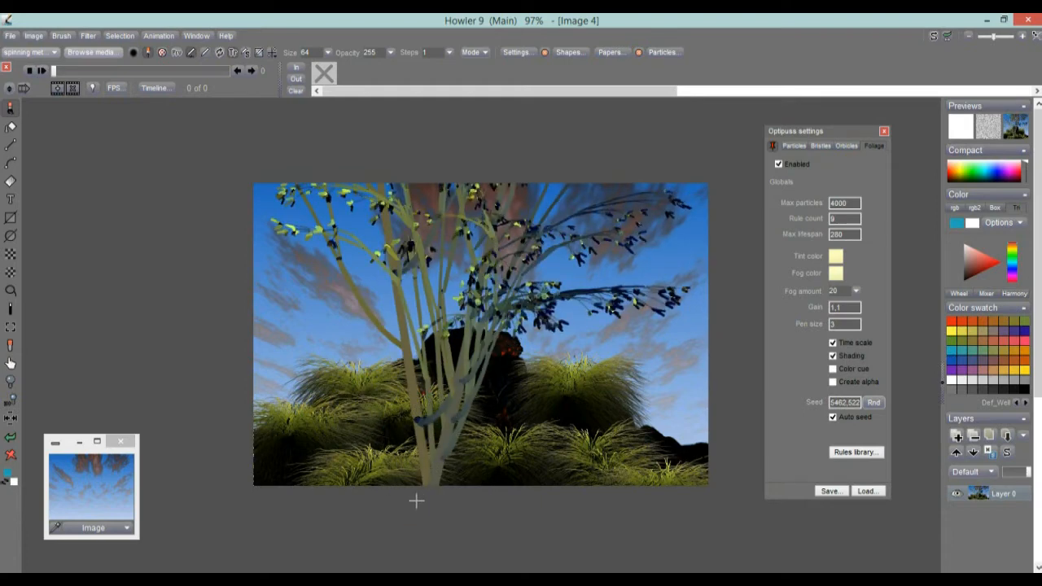
{"action": "key", "text": "ctrl+z"}
Load the Classic 09.fol foliage preset, paint a leafy tree on the picture's left side, and view the foliage rules library
{"action": "left_click", "coordinate": [866, 492]}
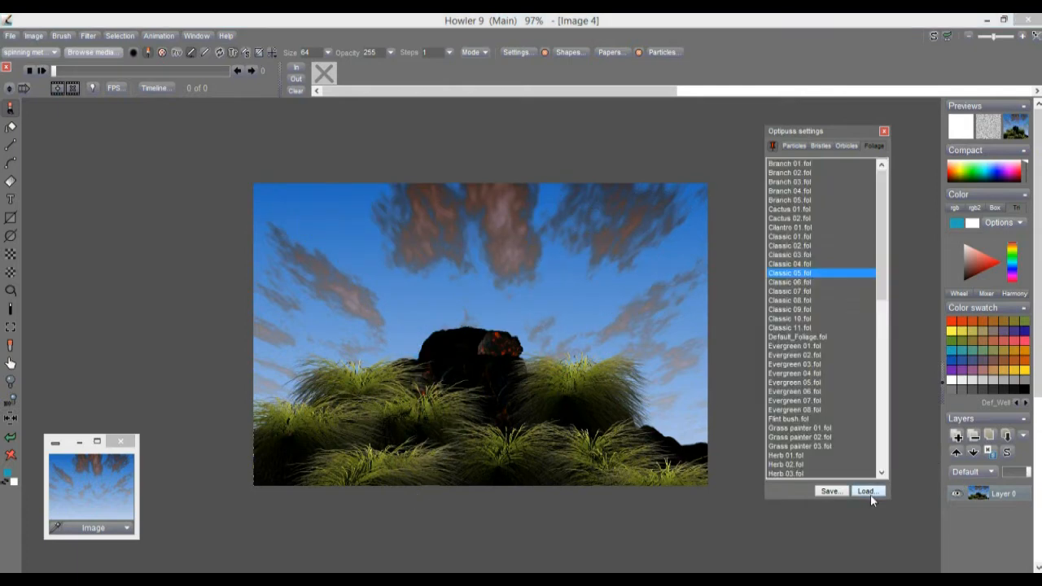
{"action": "double_click", "coordinate": [780, 312]}
{"action": "left_click", "coordinate": [325, 462]}
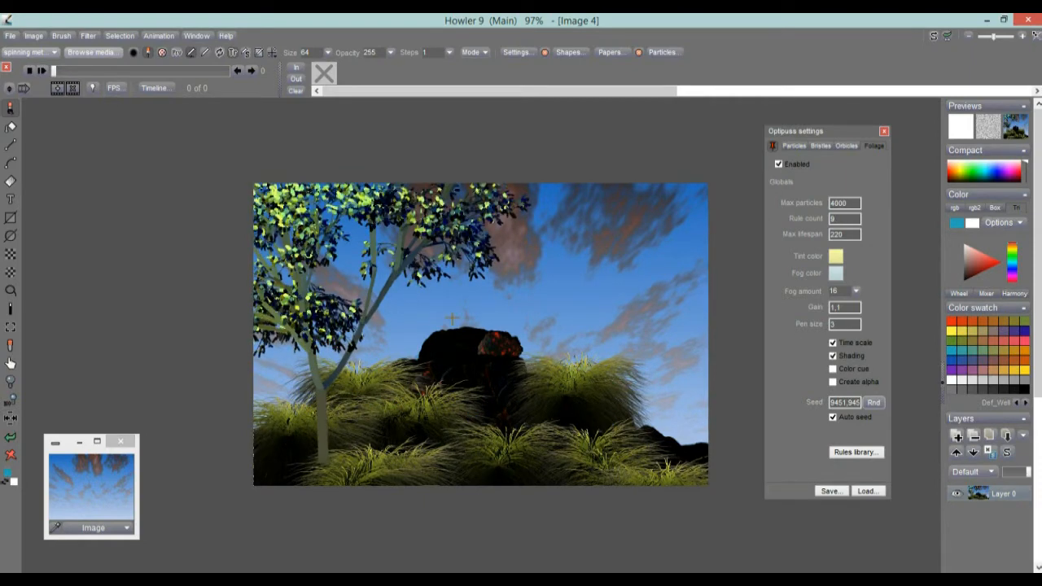
{"action": "left_click", "coordinate": [868, 453]}
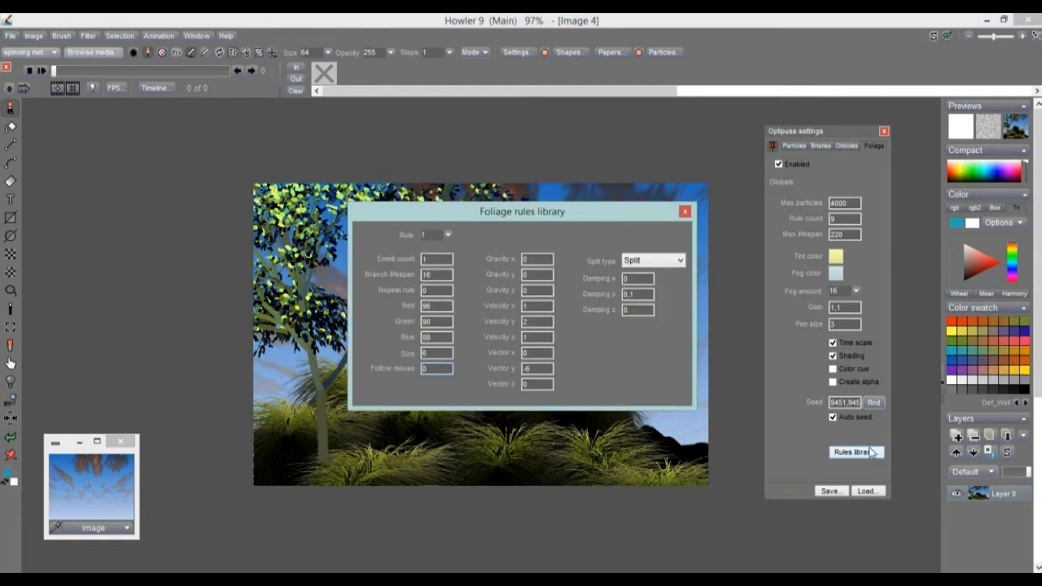
{"action": "left_click", "coordinate": [686, 211]}
Load the Snow on the mountaintop 01.fol foliage preset and paint a white-leaved tree on the picture's right side
{"action": "left_click", "coordinate": [868, 492]}
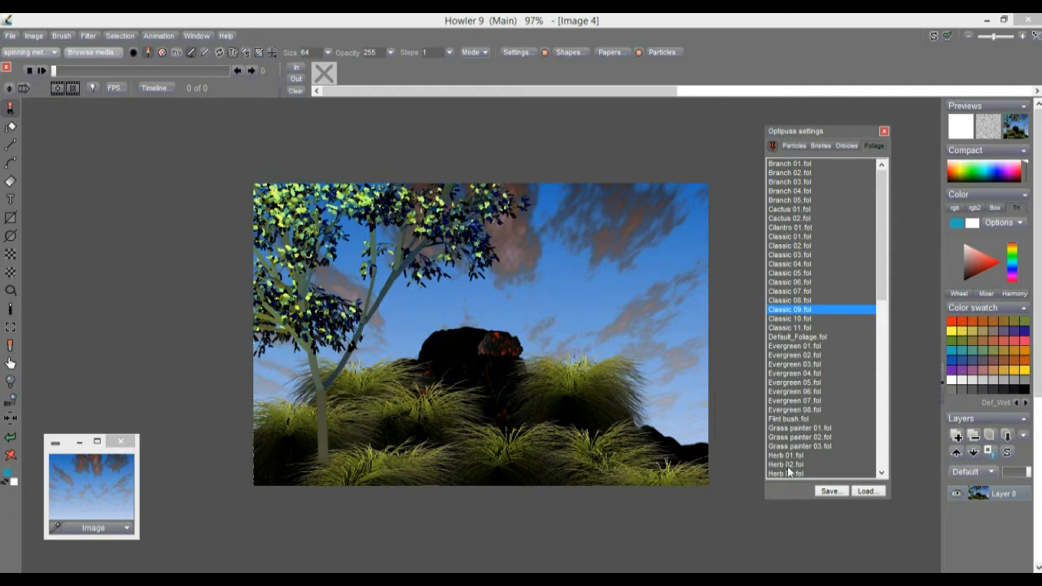
{"action": "left_click", "coordinate": [885, 464]}
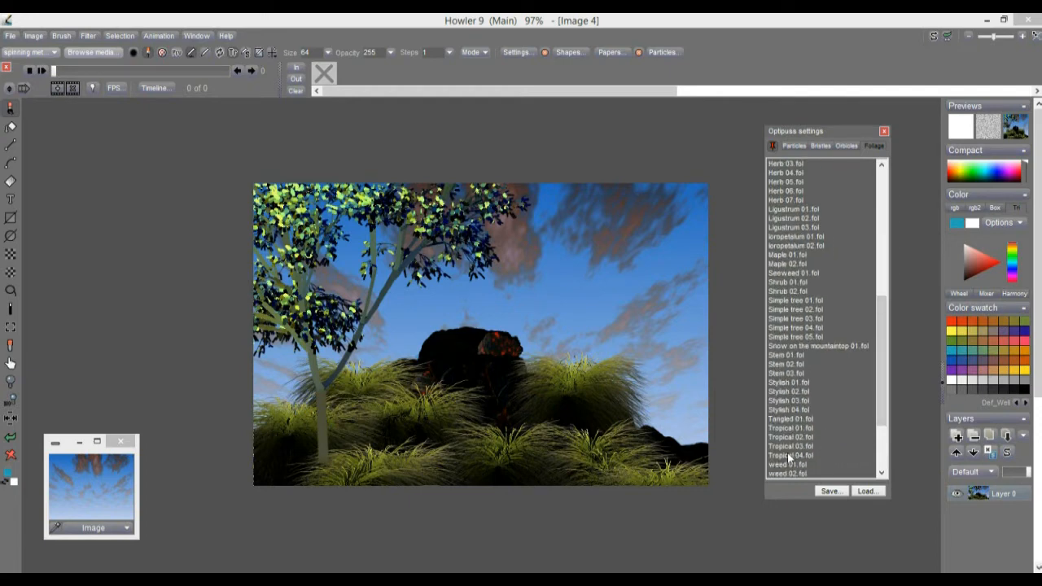
{"action": "double_click", "coordinate": [812, 347]}
{"action": "left_click", "coordinate": [629, 433]}
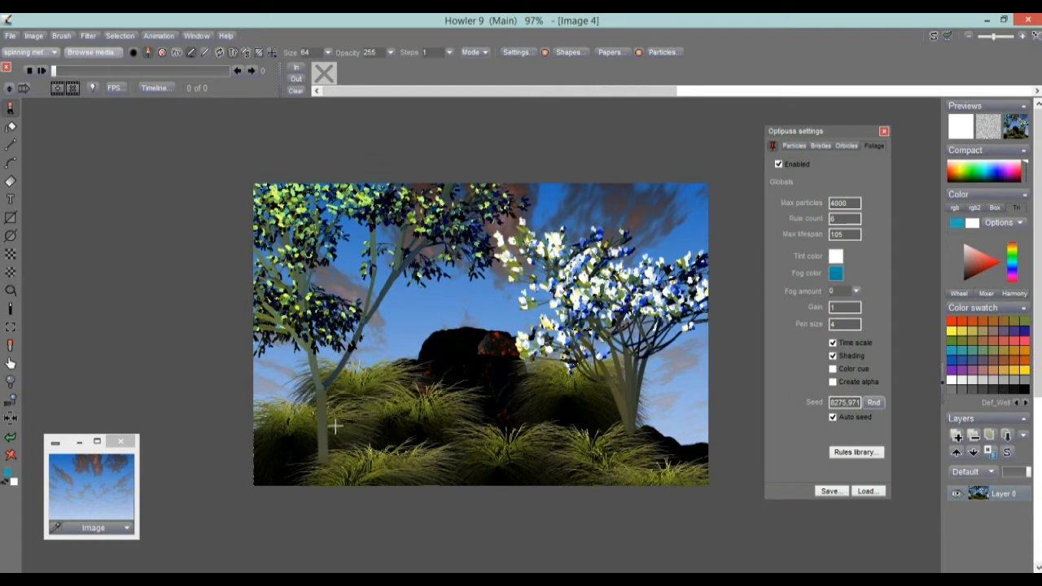
Choose the Smear 50 effects brush, try smearing swirls across the trees and grass, and undo the smear
{"action": "left_click", "coordinate": [46, 54]}
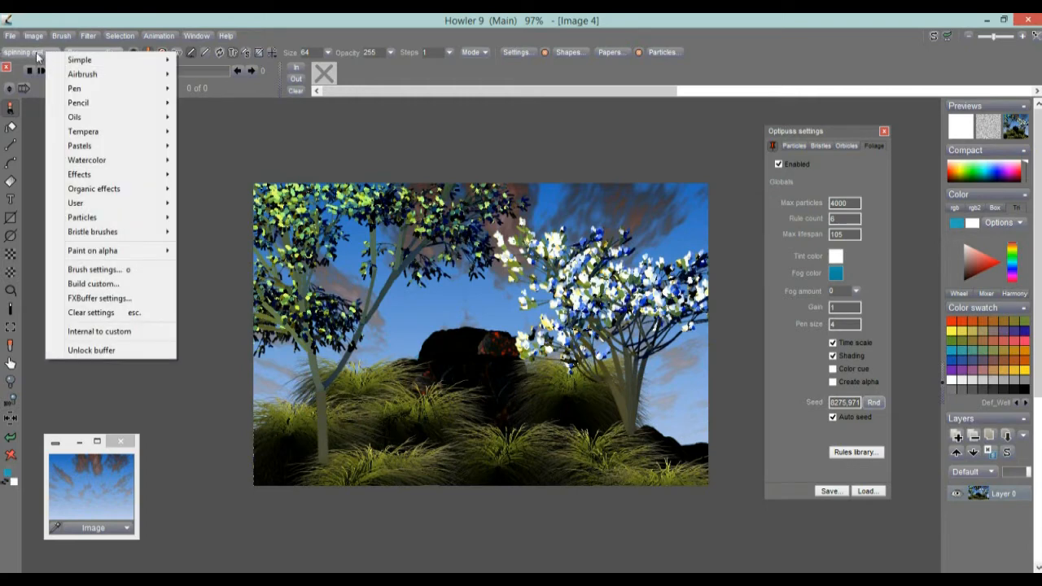
{"action": "mouse_move", "coordinate": [96, 181]}
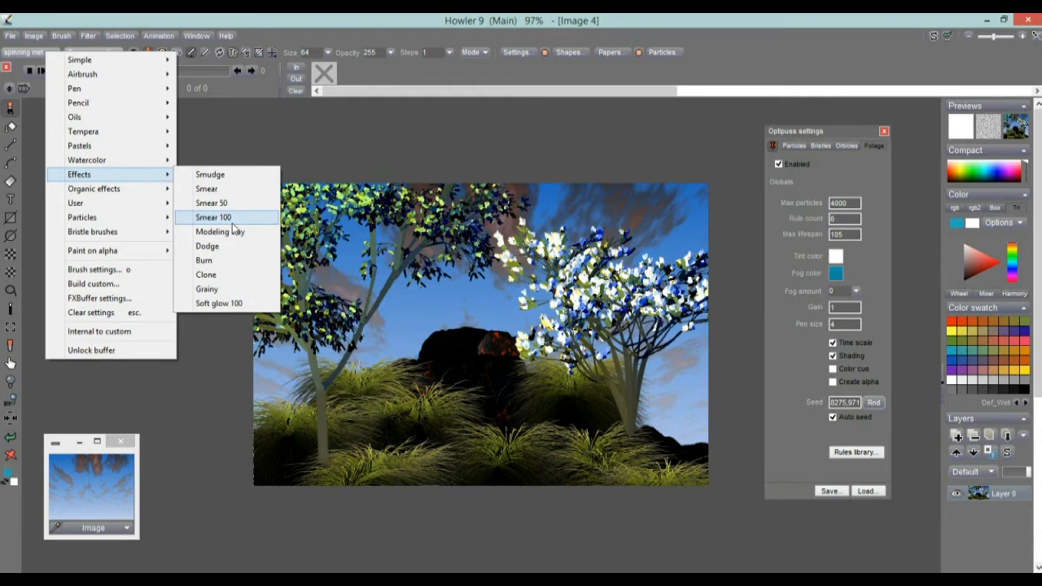
{"action": "left_click", "coordinate": [212, 204]}
{"action": "mouse_move", "coordinate": [469, 322]}
{"action": "left_mouse_down"}
{"action": "mouse_move", "coordinate": [440, 334]}
{"action": "mouse_move", "coordinate": [334, 295]}
{"action": "mouse_move", "coordinate": [583, 292]}
{"action": "mouse_move", "coordinate": [500, 481]}
{"action": "mouse_move", "coordinate": [481, 416]}
{"action": "mouse_move", "coordinate": [407, 440]}
{"action": "left_mouse_up"}
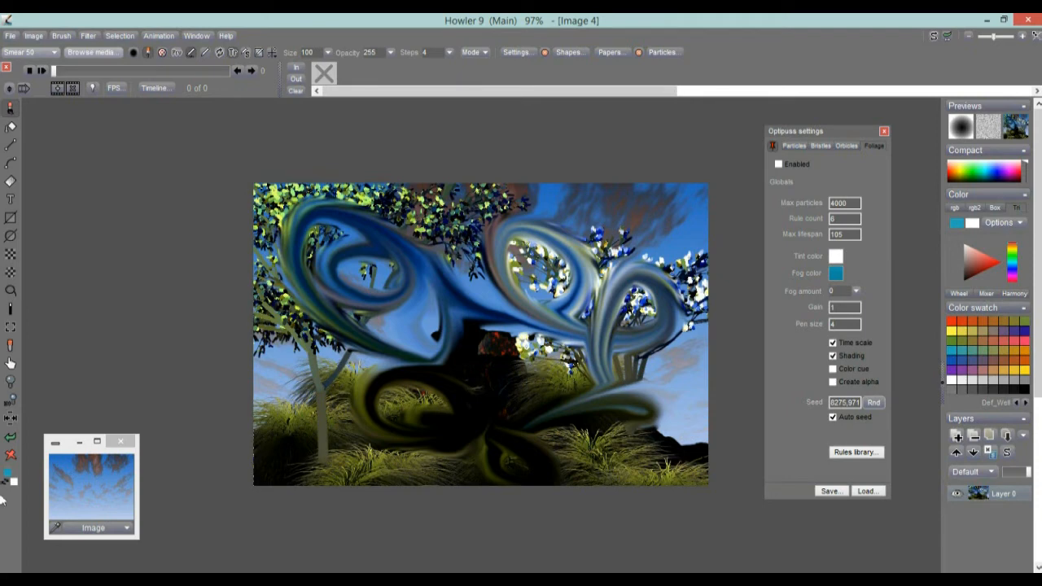
{"action": "left_click", "coordinate": [10, 437]}
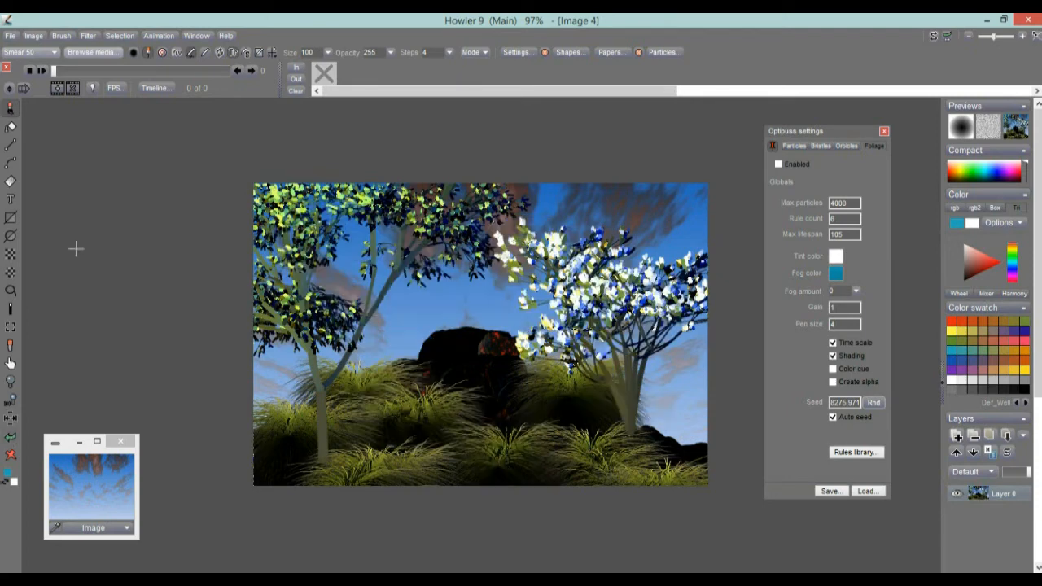
Choose the Flowery organic effects brush and view the brush shape presets
{"action": "left_click", "coordinate": [33, 51]}
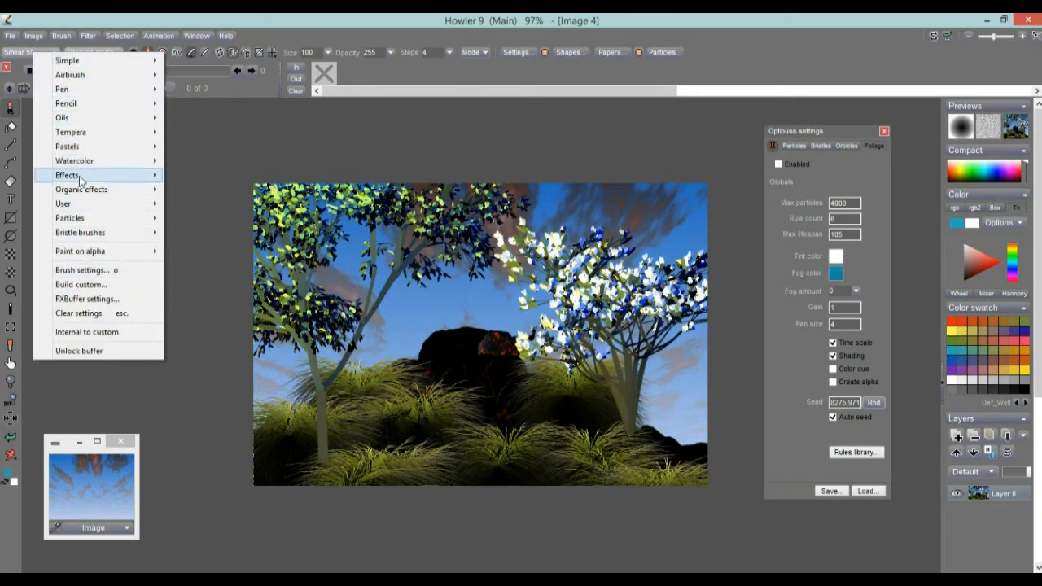
{"action": "mouse_move", "coordinate": [85, 190]}
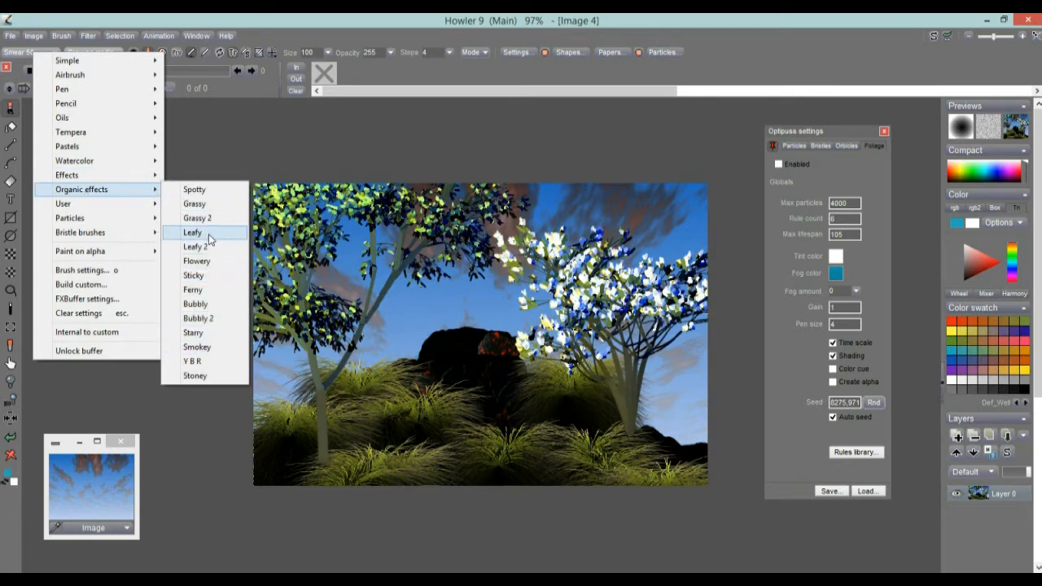
{"action": "left_click", "coordinate": [209, 265]}
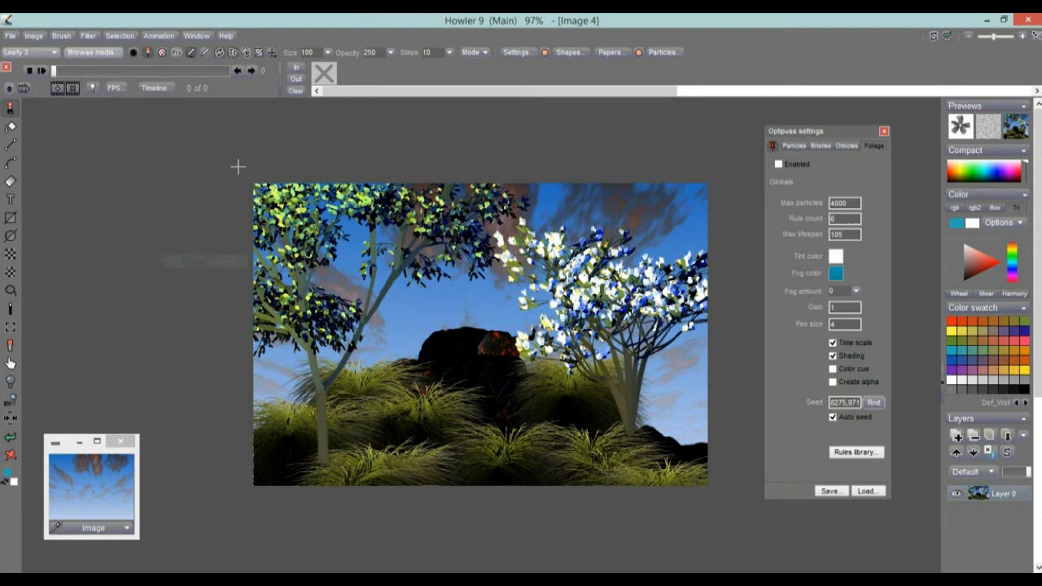
{"action": "left_click", "coordinate": [570, 53]}
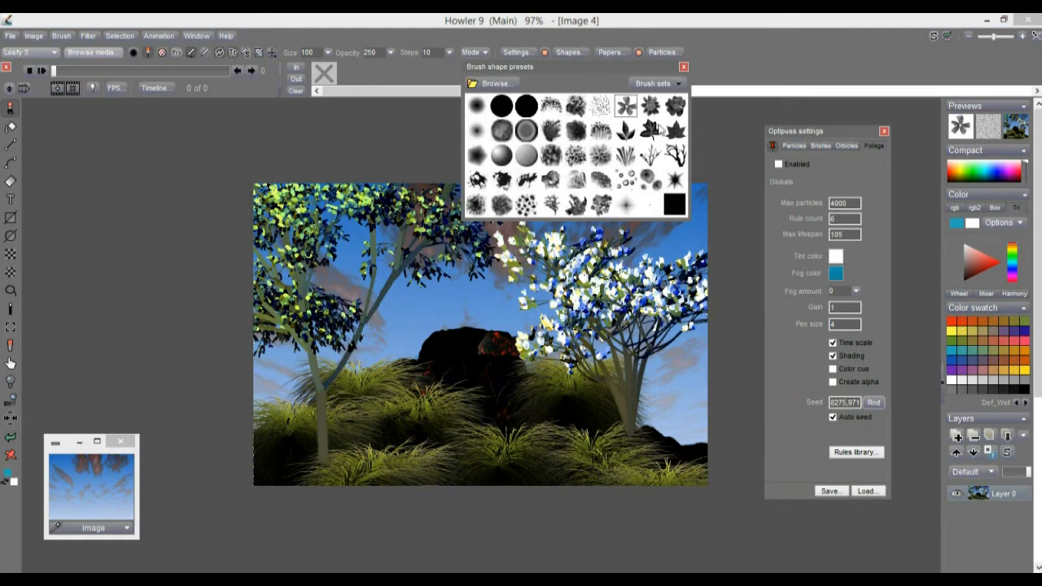
{"action": "left_click", "coordinate": [684, 67]}
Try painting dense blue flowers across the grass along the picture's lower edge, and undo the strokes
{"action": "mouse_move", "coordinate": [457, 438]}
{"action": "left_mouse_down"}
{"action": "mouse_move", "coordinate": [350, 449]}
{"action": "mouse_move", "coordinate": [538, 469]}
{"action": "mouse_move", "coordinate": [588, 460]}
{"action": "left_mouse_up"}
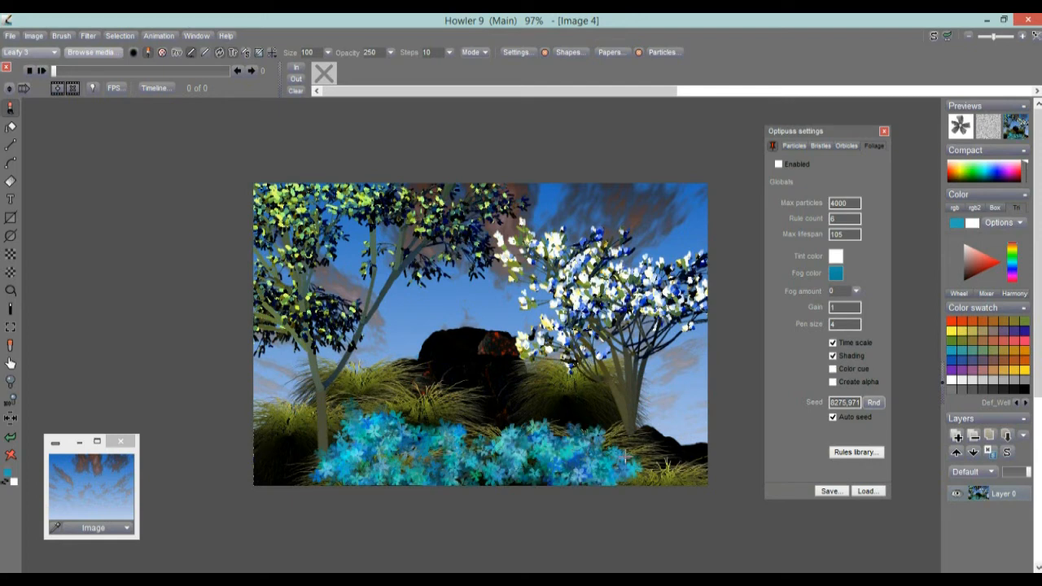
{"action": "left_click", "coordinate": [9, 438]}
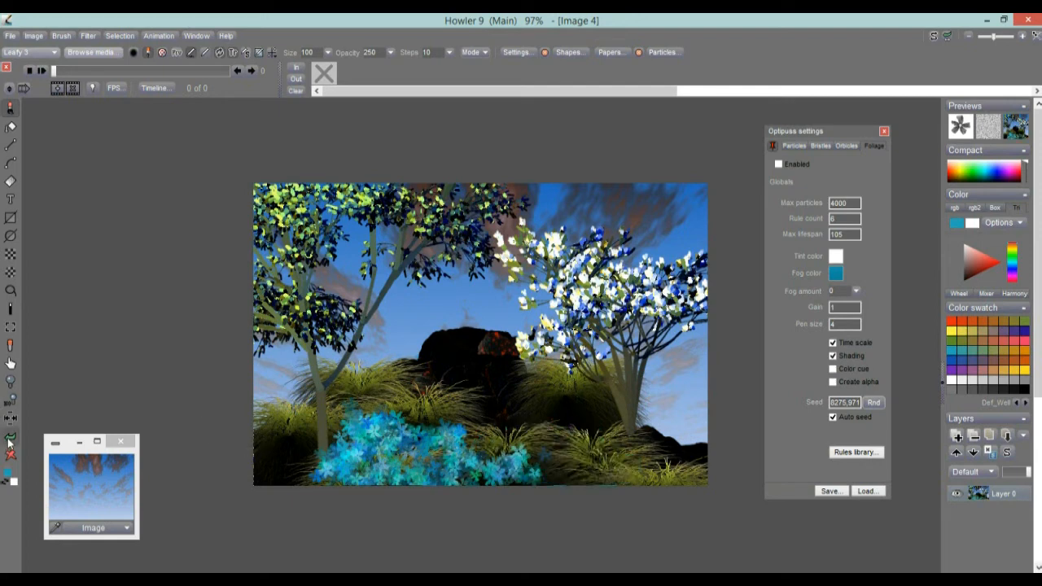
{"action": "left_click", "coordinate": [9, 438]}
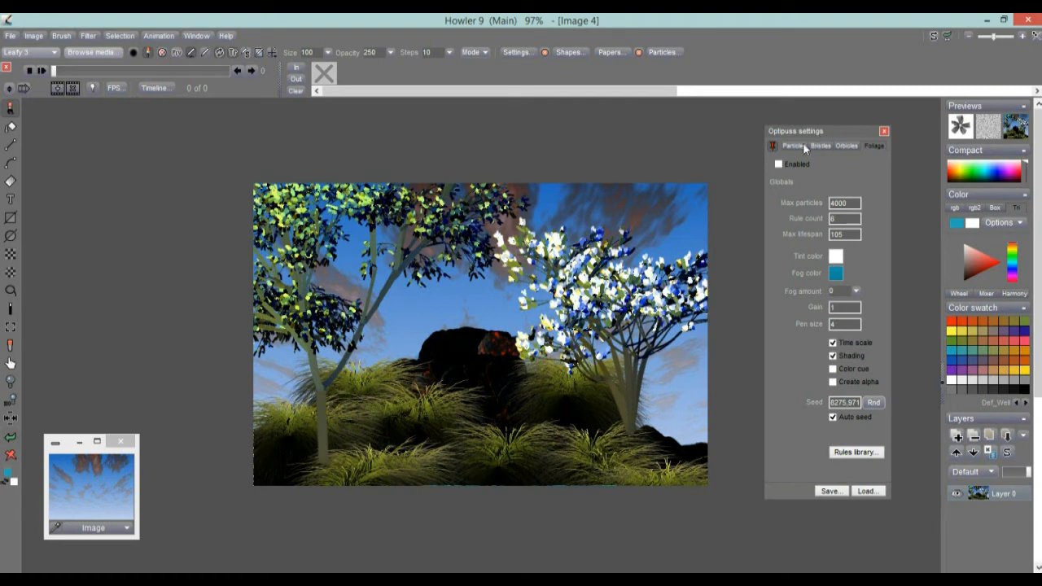
Show the brush settings beside the picture and set the flower brush's step value to 67
{"action": "left_click", "coordinate": [516, 53]}
{"action": "mouse_move", "coordinate": [531, 68]}
{"action": "left_mouse_down"}
{"action": "mouse_move", "coordinate": [791, 189]}
{"action": "mouse_move", "coordinate": [763, 223]}
{"action": "left_mouse_up"}
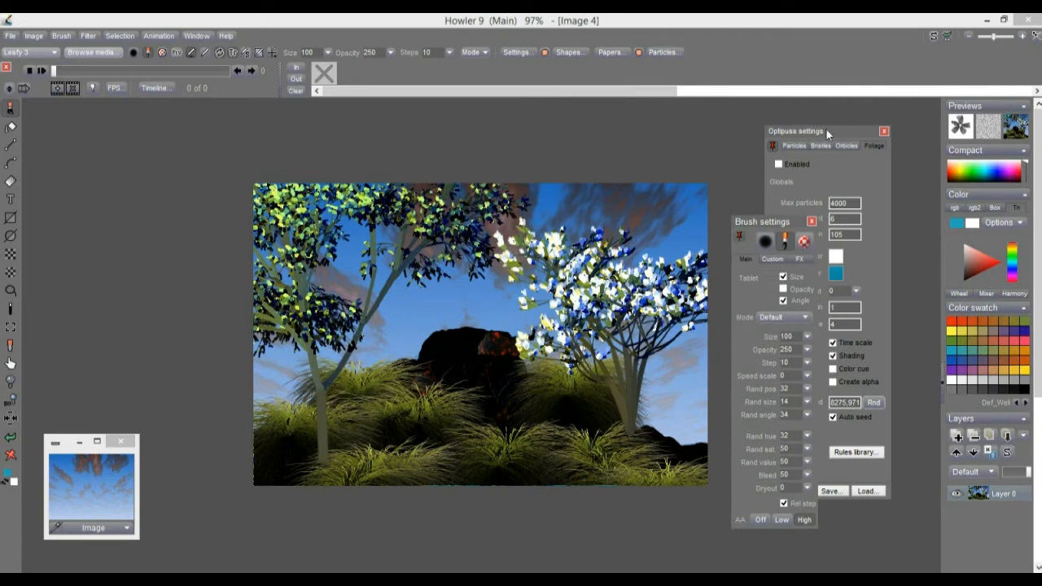
{"action": "mouse_move", "coordinate": [773, 144]}
{"action": "left_mouse_down"}
{"action": "mouse_move", "coordinate": [831, 131]}
{"action": "mouse_move", "coordinate": [899, 213]}
{"action": "left_mouse_up"}
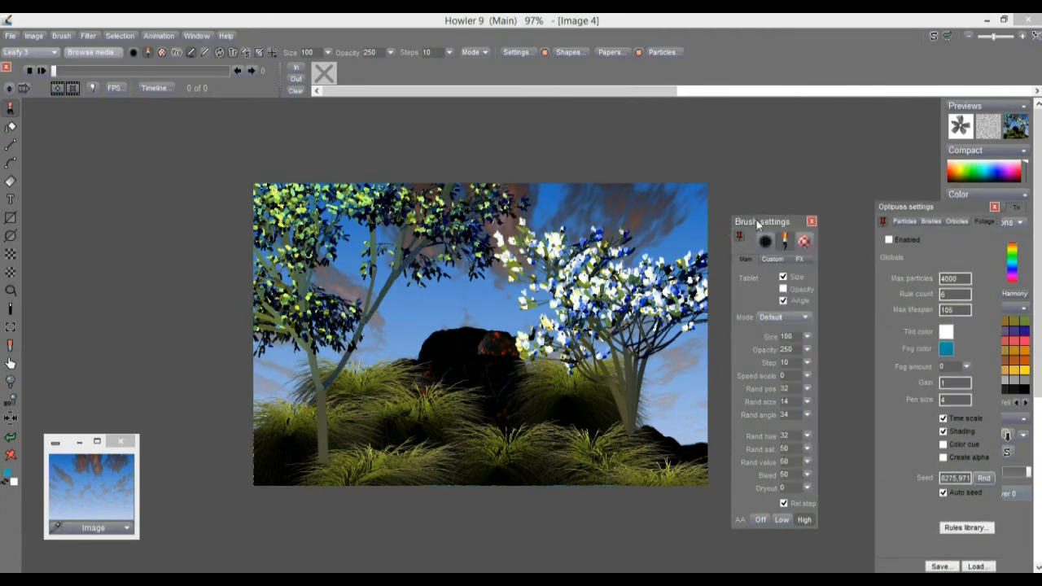
{"action": "left_click_drag", "start_coordinate": [756, 220], "coordinate": [756, 159]}
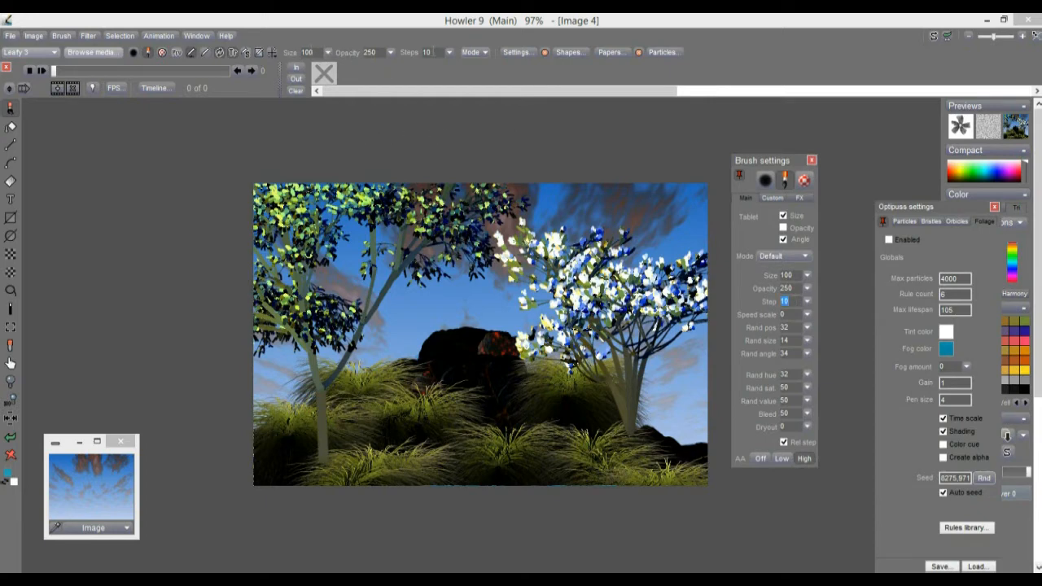
{"action": "left_click", "coordinate": [427, 52]}
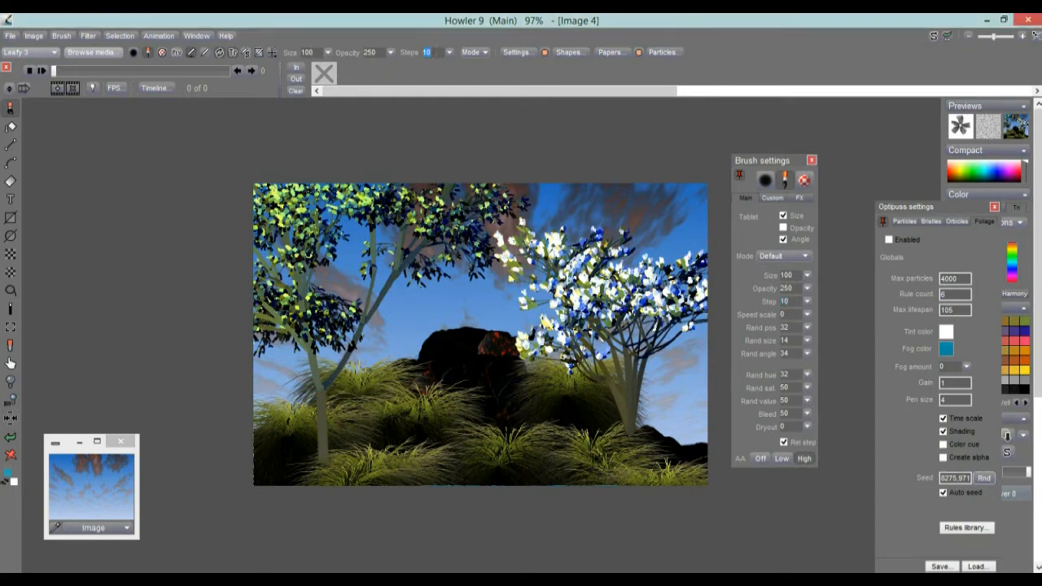
{"action": "left_click", "coordinate": [449, 52]}
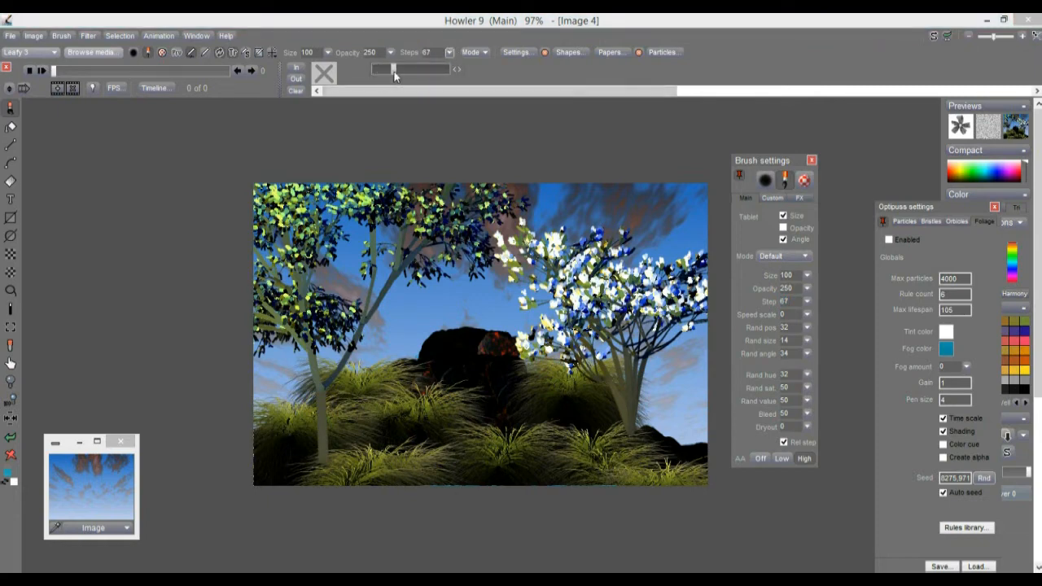
Try painting sparse light-blue flowers over the grass, move the Optipuss settings aside, and undo the flowers
{"action": "mouse_move", "coordinate": [568, 444]}
{"action": "left_mouse_down"}
{"action": "mouse_move", "coordinate": [501, 422]}
{"action": "mouse_move", "coordinate": [396, 427]}
{"action": "mouse_move", "coordinate": [349, 463]}
{"action": "left_mouse_up"}
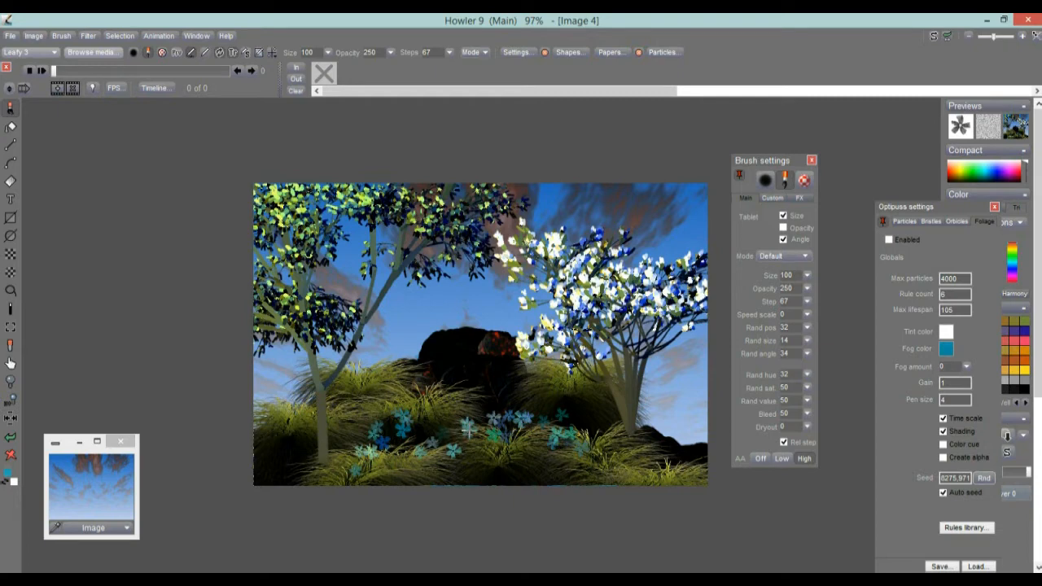
{"action": "mouse_move", "coordinate": [520, 457]}
{"action": "left_mouse_down"}
{"action": "mouse_move", "coordinate": [484, 468]}
{"action": "mouse_move", "coordinate": [412, 451]}
{"action": "mouse_move", "coordinate": [325, 462]}
{"action": "left_mouse_up"}
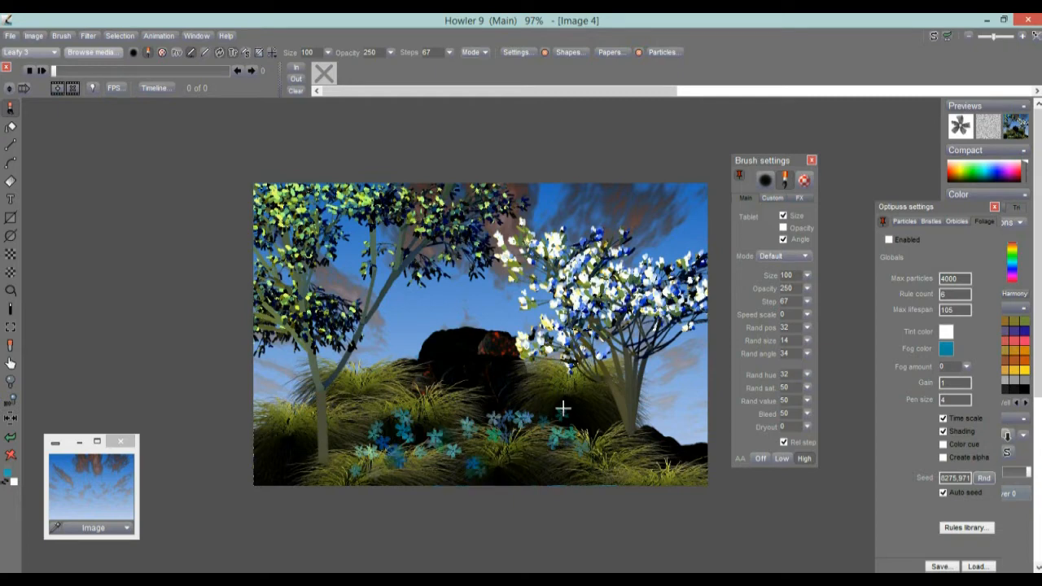
{"action": "left_click_drag", "start_coordinate": [965, 206], "coordinate": [158, 153]}
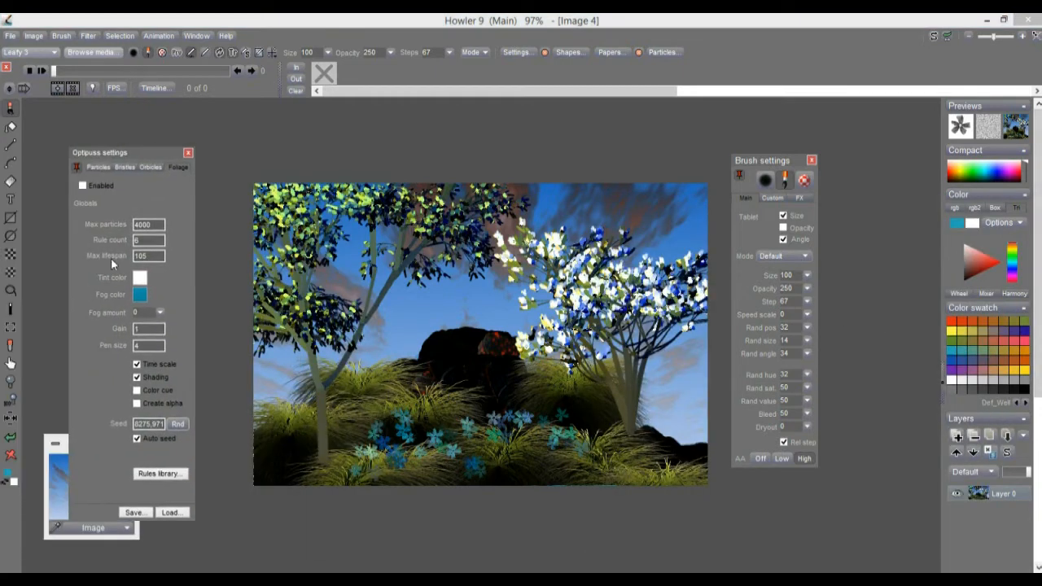
{"action": "left_click", "coordinate": [10, 438]}
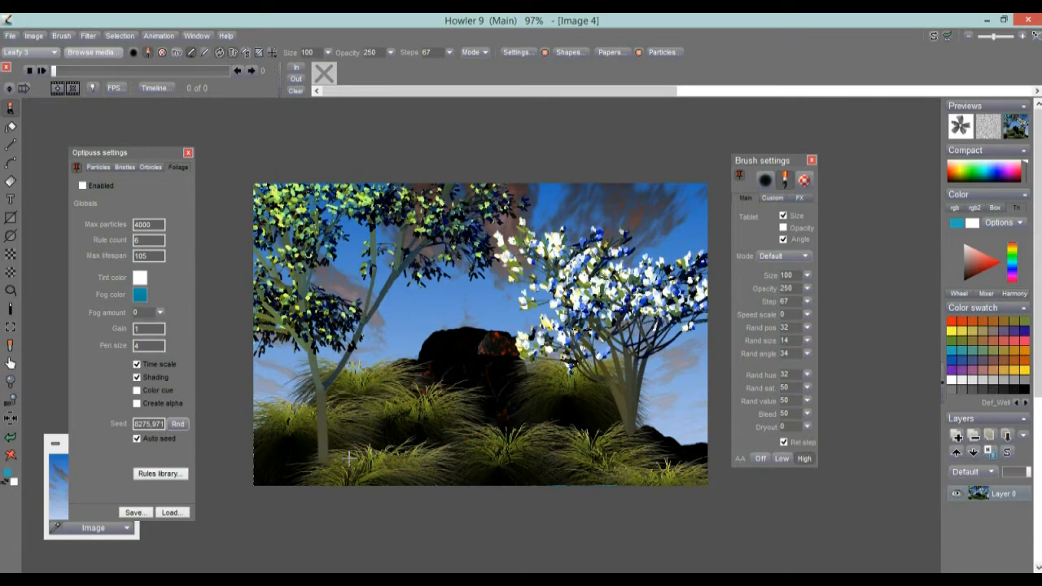
Paint blue flowers in the picture's lower-left grass and pink flowers in its lower-right grass
{"action": "left_click", "coordinate": [954, 358]}
{"action": "mouse_move", "coordinate": [284, 457]}
{"action": "left_mouse_down"}
{"action": "mouse_move", "coordinate": [329, 459]}
{"action": "mouse_move", "coordinate": [305, 477]}
{"action": "mouse_move", "coordinate": [288, 477]}
{"action": "mouse_move", "coordinate": [375, 453]}
{"action": "left_mouse_up"}
{"action": "left_click", "coordinate": [1024, 340]}
{"action": "left_click_drag", "start_coordinate": [663, 460], "coordinate": [570, 456]}
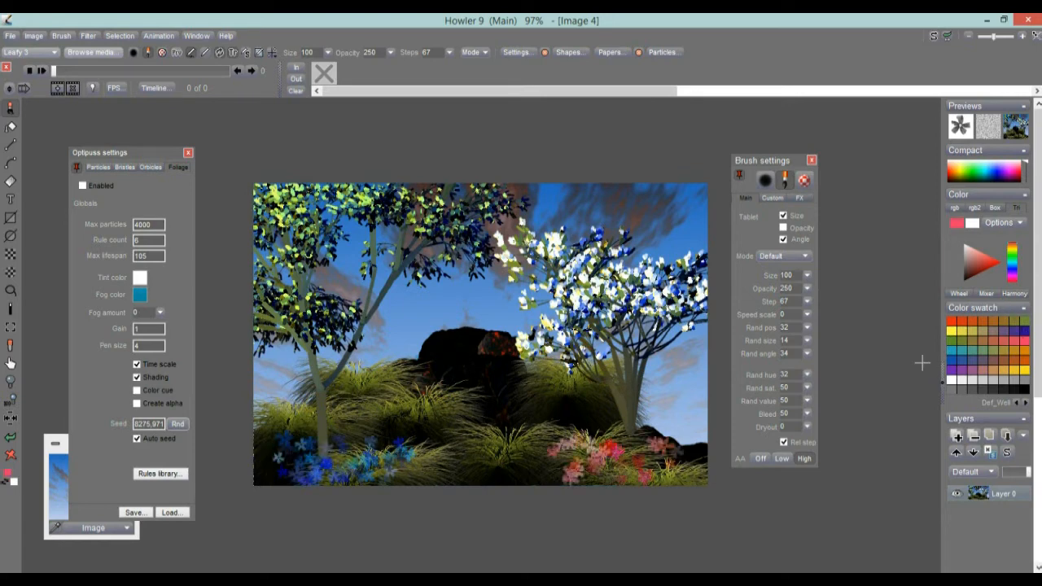
Paint golden-orange flowers in the grass in front of the rock, and close the Optipuss and brush settings
{"action": "left_click", "coordinate": [1019, 371]}
{"action": "mouse_move", "coordinate": [510, 407]}
{"action": "left_mouse_down"}
{"action": "mouse_move", "coordinate": [422, 388]}
{"action": "mouse_move", "coordinate": [413, 395]}
{"action": "mouse_move", "coordinate": [524, 395]}
{"action": "mouse_move", "coordinate": [519, 421]}
{"action": "mouse_move", "coordinate": [554, 434]}
{"action": "left_mouse_up"}
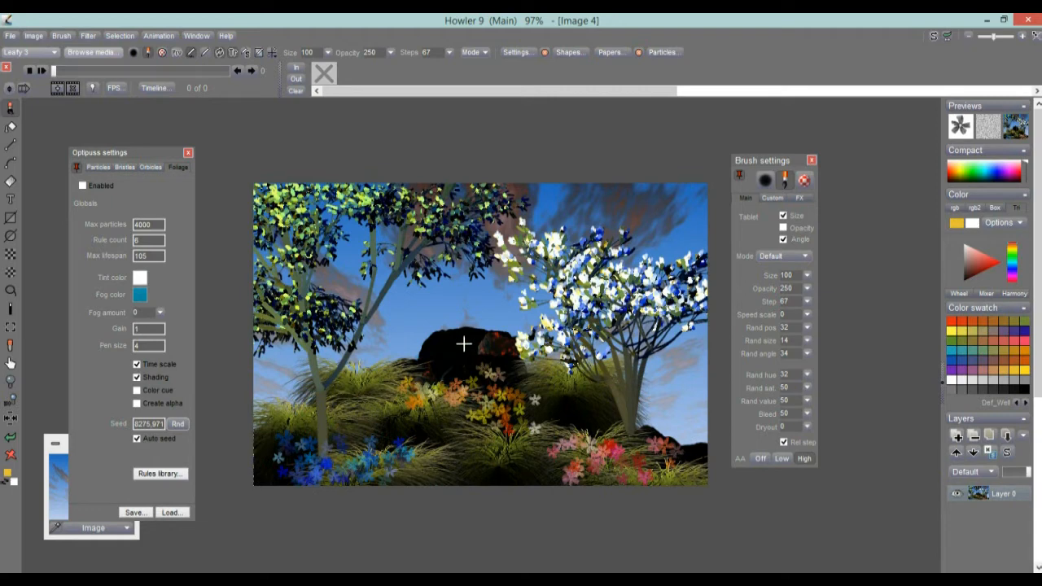
{"action": "left_click", "coordinate": [188, 153]}
{"action": "left_click", "coordinate": [811, 160]}
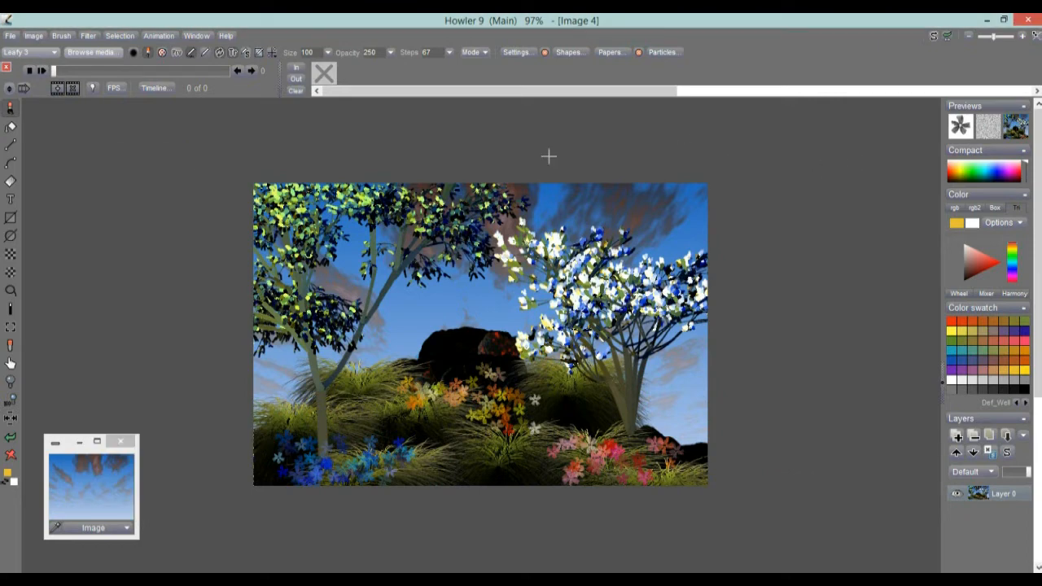
Store a copy of the finished picture and place its thumbnail above the stored sky image
{"action": "left_click", "coordinate": [33, 37]}
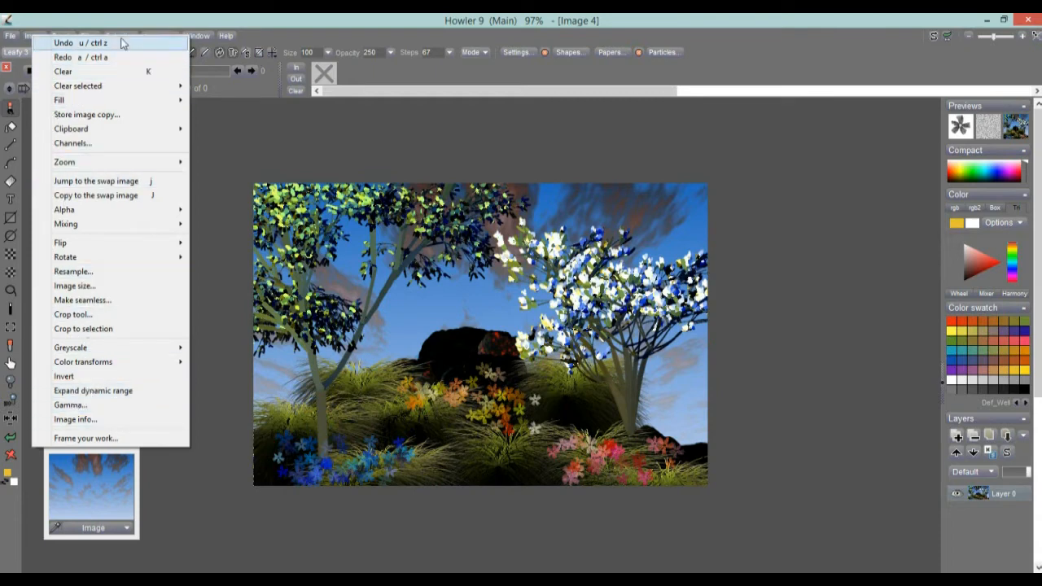
{"action": "left_click", "coordinate": [59, 23]}
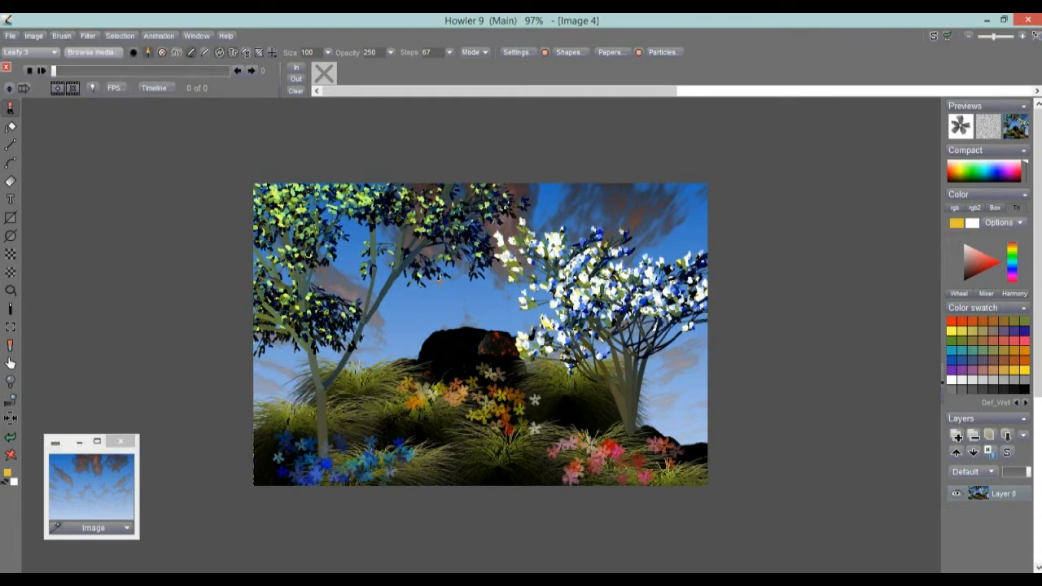
{"action": "left_click", "coordinate": [34, 36]}
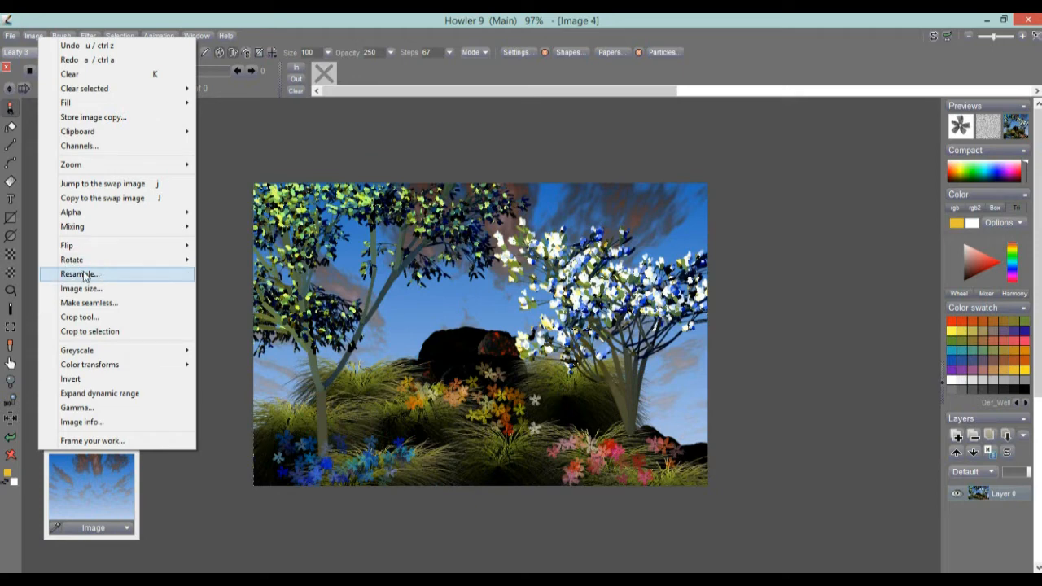
{"action": "left_click", "coordinate": [131, 117]}
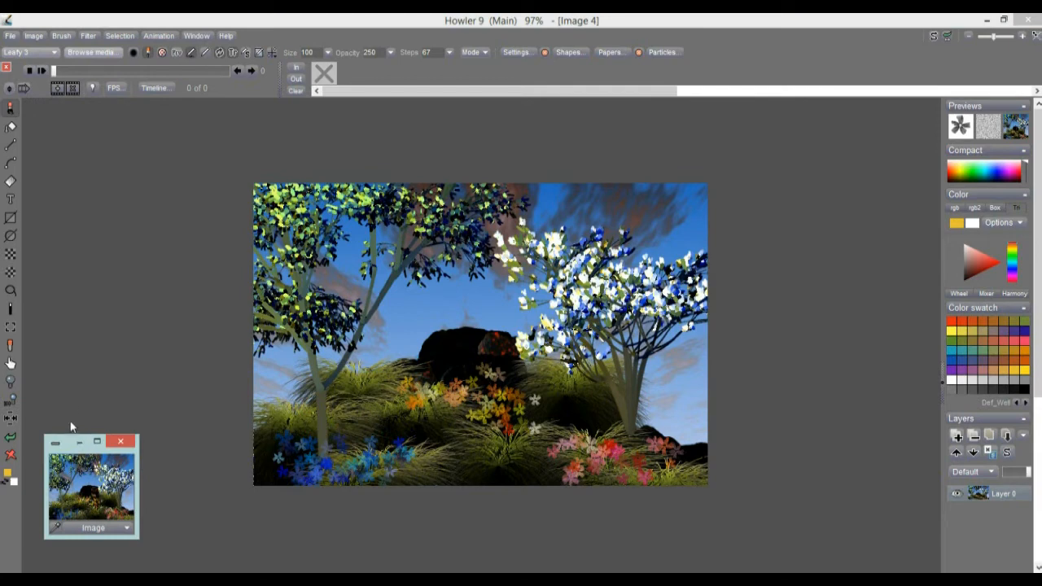
{"action": "left_click_drag", "start_coordinate": [66, 452], "coordinate": [64, 324]}
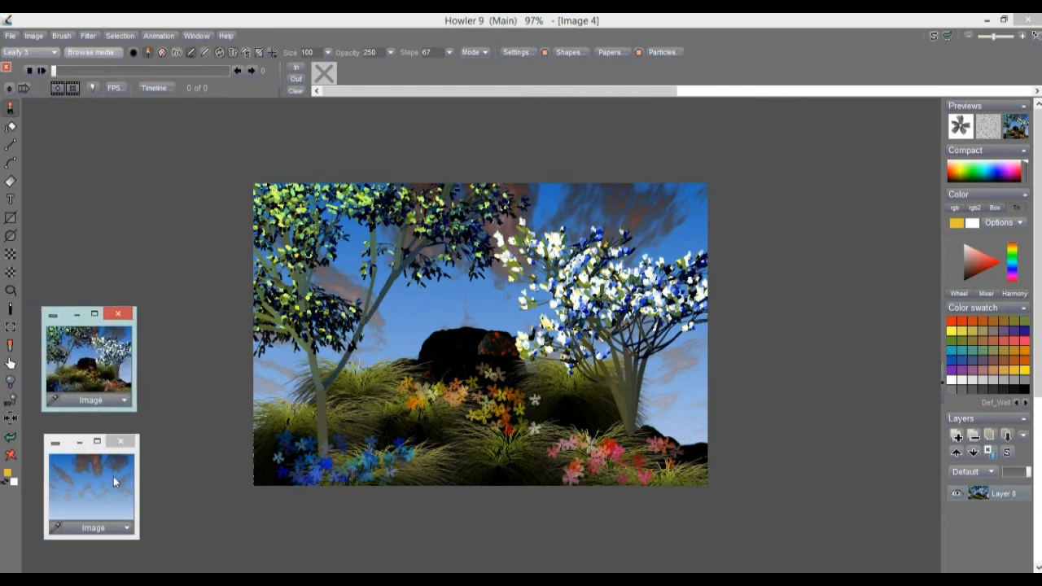
{"action": "left_click", "coordinate": [86, 486]}
{"action": "left_click", "coordinate": [69, 377]}
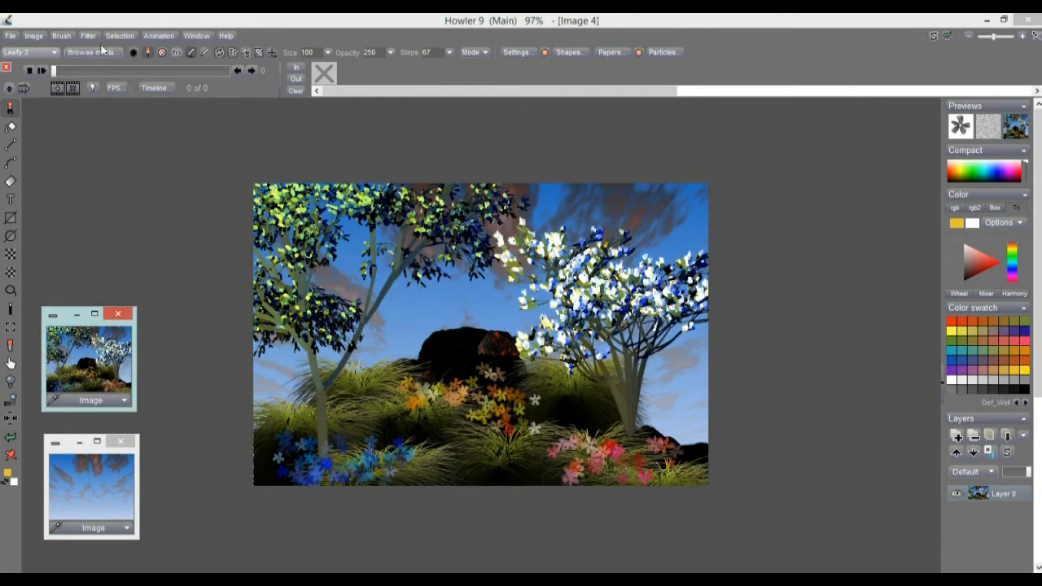
Copy the picture to the clipboard, paste it into IrfanView, and minimize IrfanView to return to the painting
{"action": "left_click", "coordinate": [11, 36]}
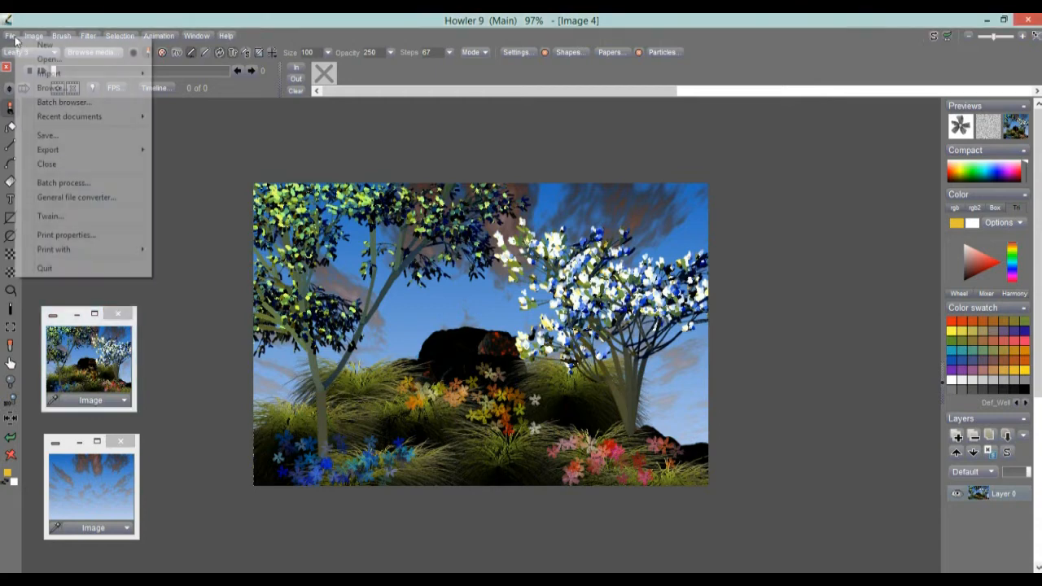
{"action": "left_click", "coordinate": [33, 35]}
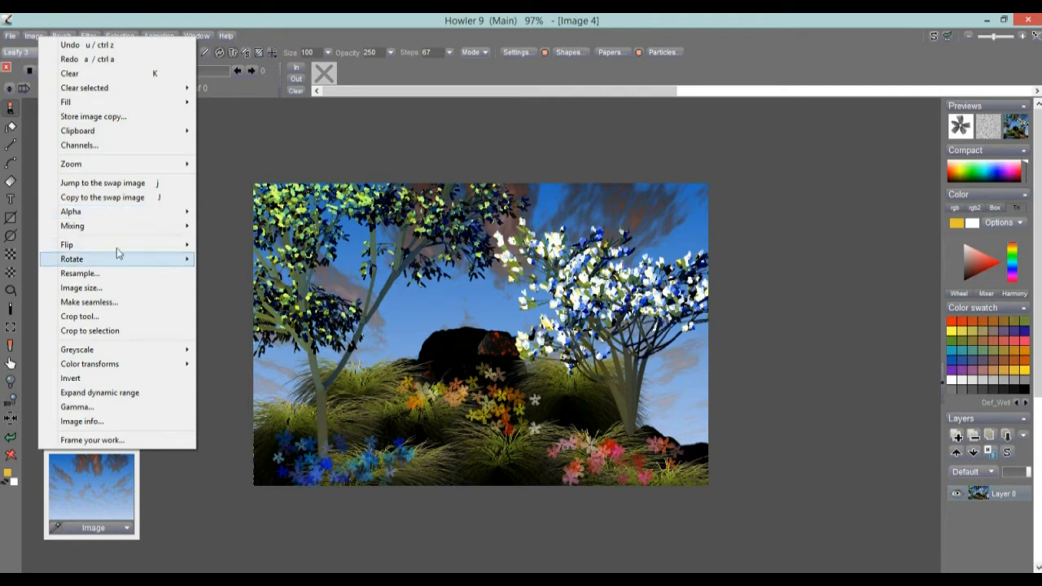
{"action": "mouse_move", "coordinate": [95, 131]}
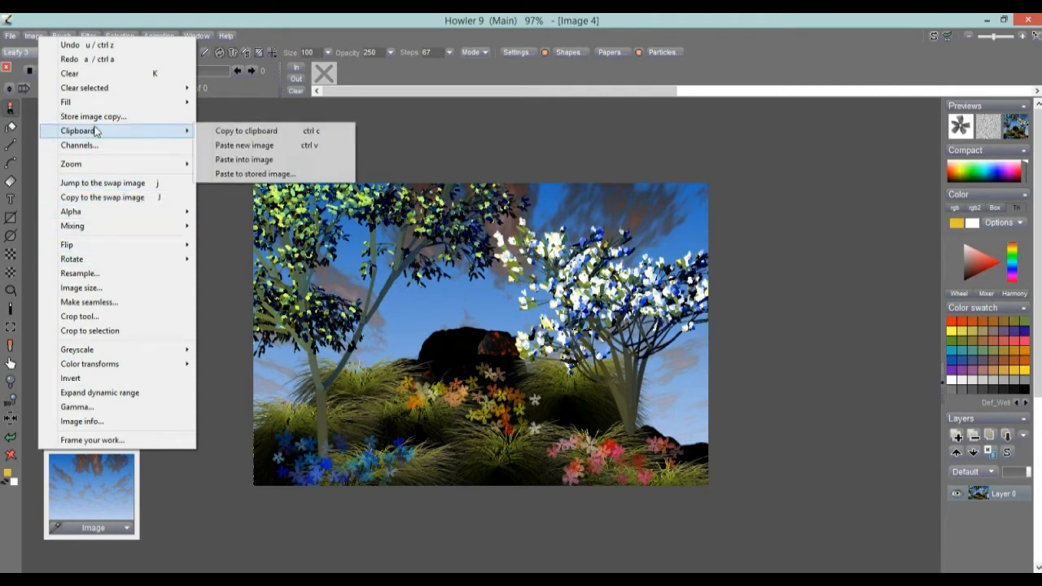
{"action": "left_click", "coordinate": [266, 133]}
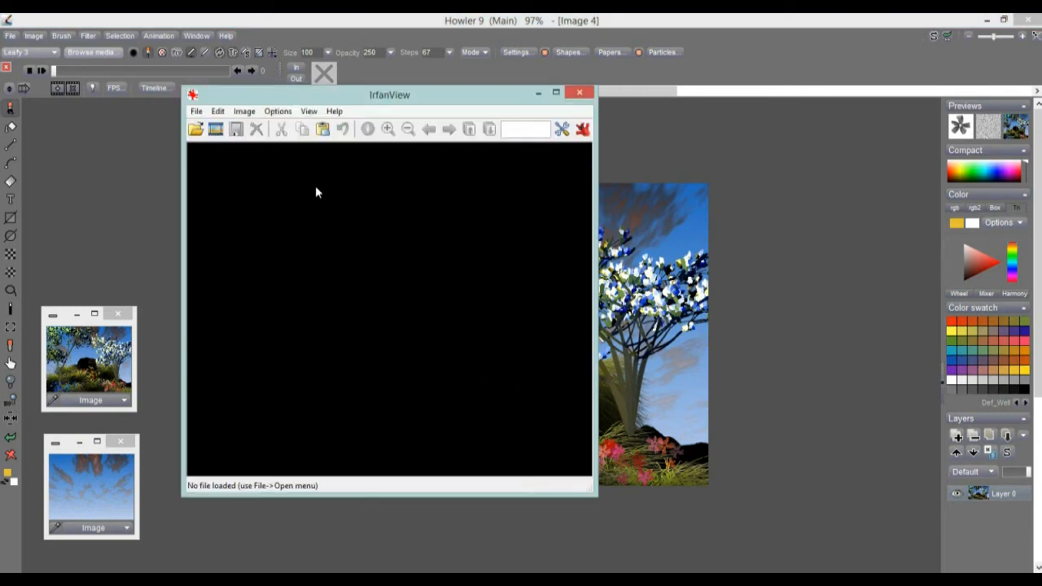
{"action": "key", "text": "ctrl+v"}
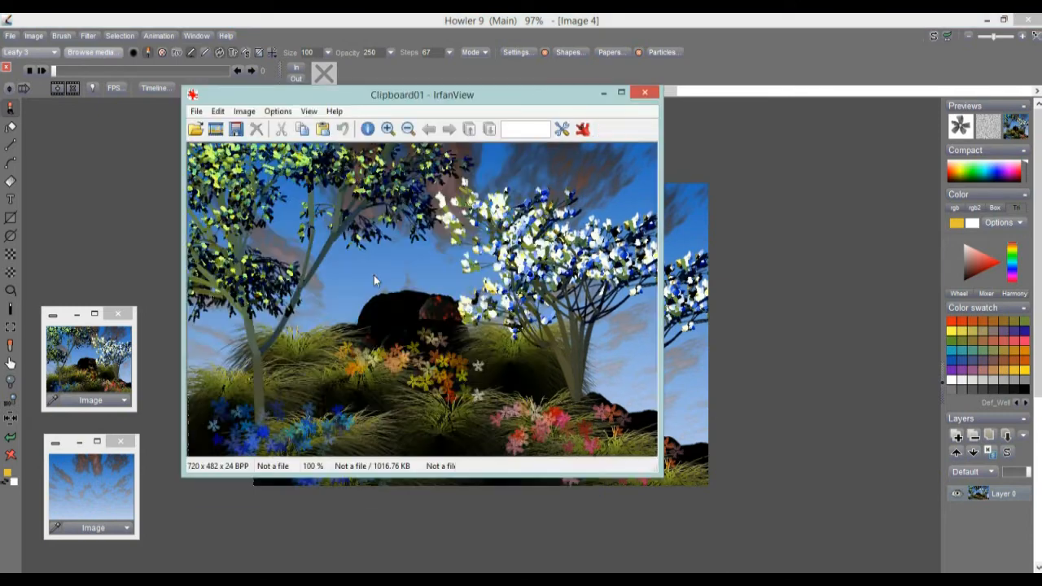
{"action": "left_click_drag", "start_coordinate": [252, 95], "coordinate": [515, 183]}
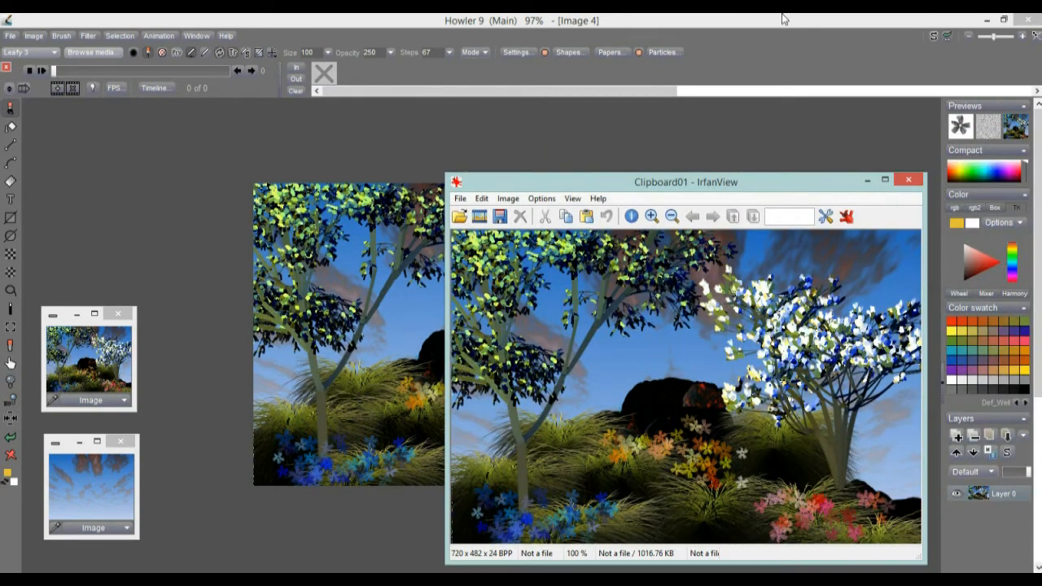
{"action": "left_click", "coordinate": [867, 180]}
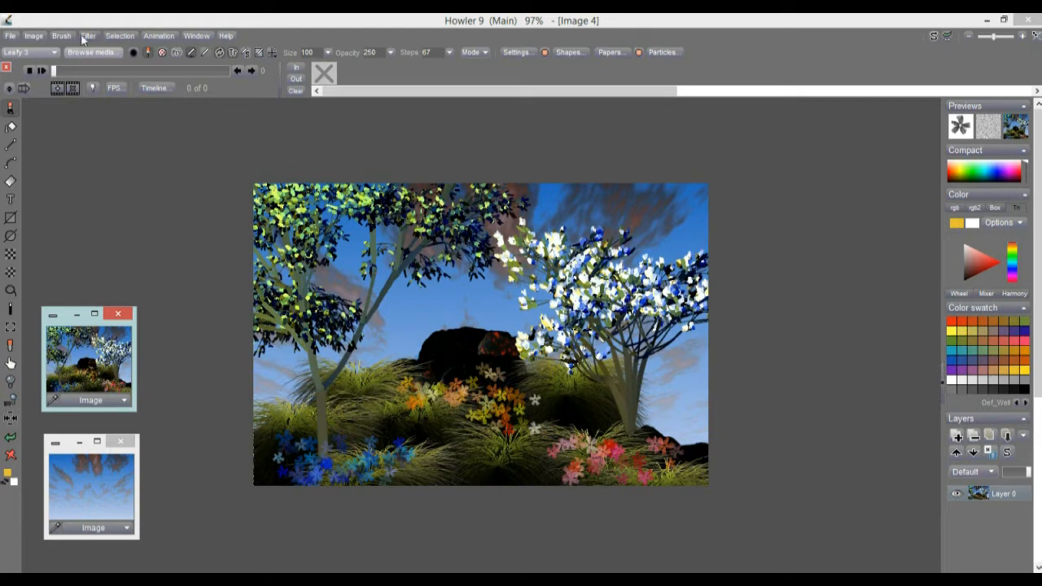
Open the Matte cutter to frame the finished picture, and load the PictureFrames_04.grd gradient list
{"action": "left_click", "coordinate": [33, 35]}
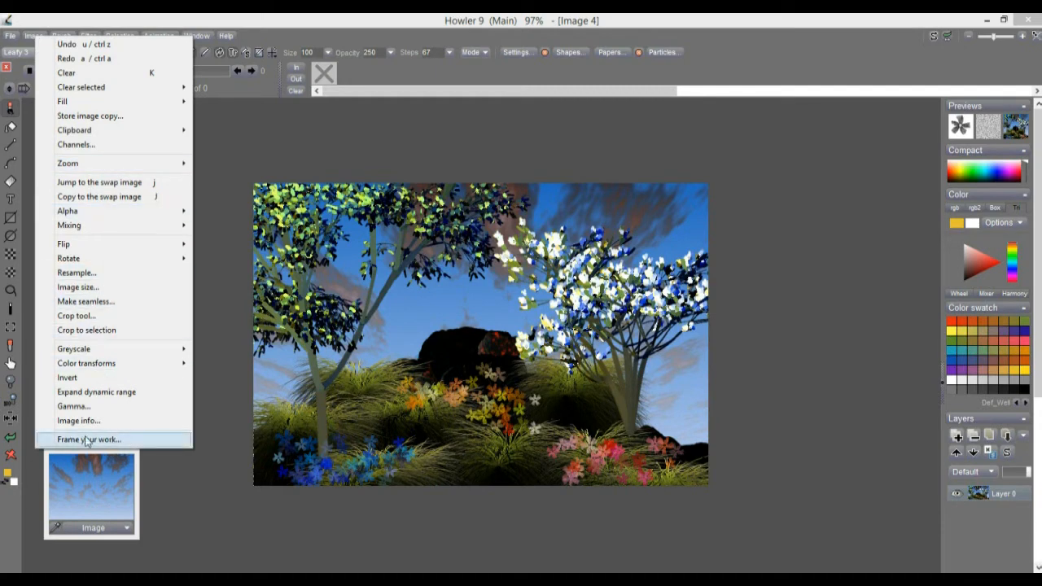
{"action": "left_click", "coordinate": [138, 440]}
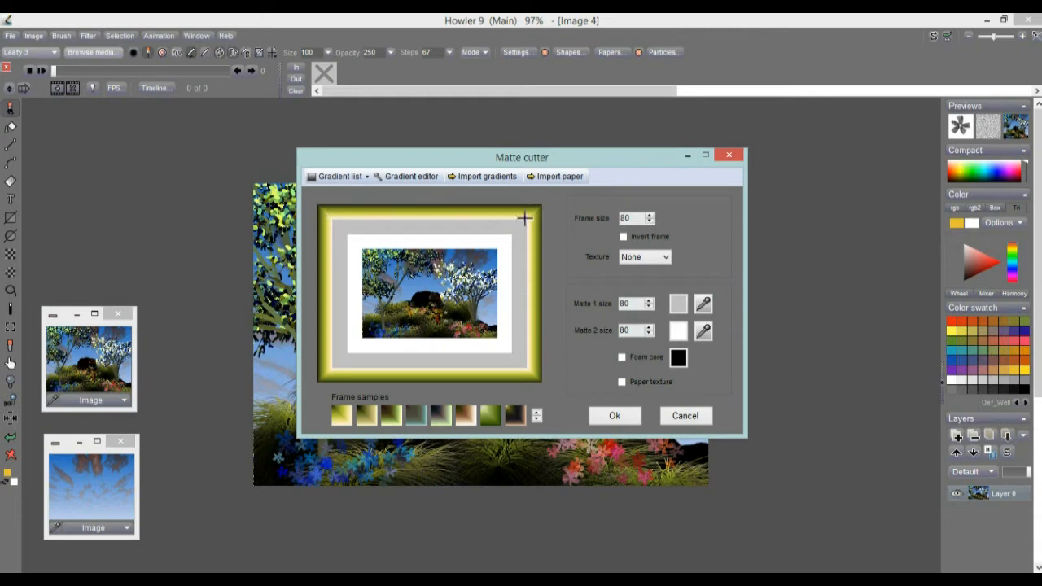
{"action": "left_click_drag", "start_coordinate": [489, 157], "coordinate": [837, 190]}
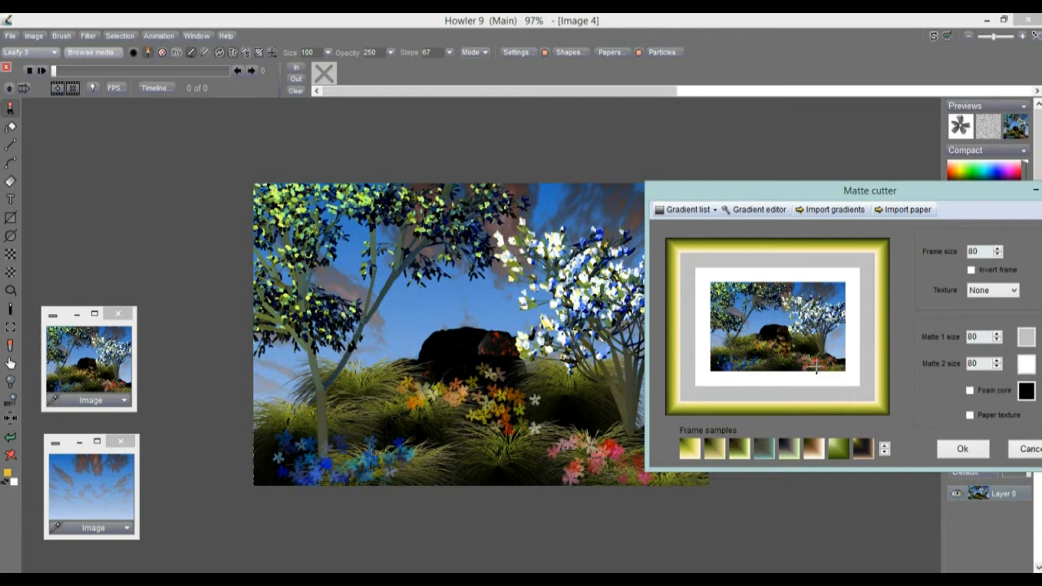
{"action": "left_click_drag", "start_coordinate": [844, 189], "coordinate": [561, 168]}
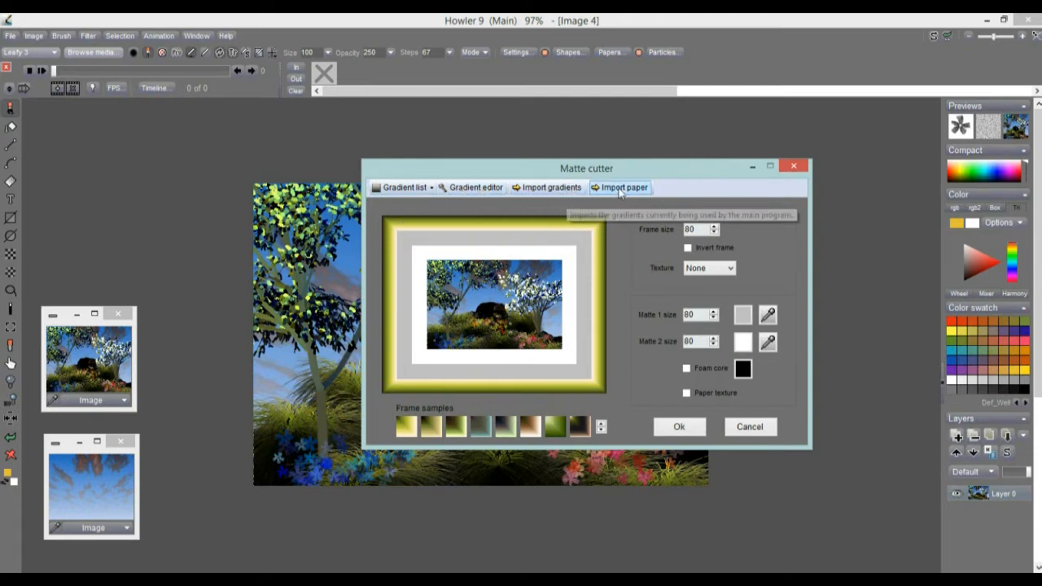
{"action": "left_click", "coordinate": [430, 187]}
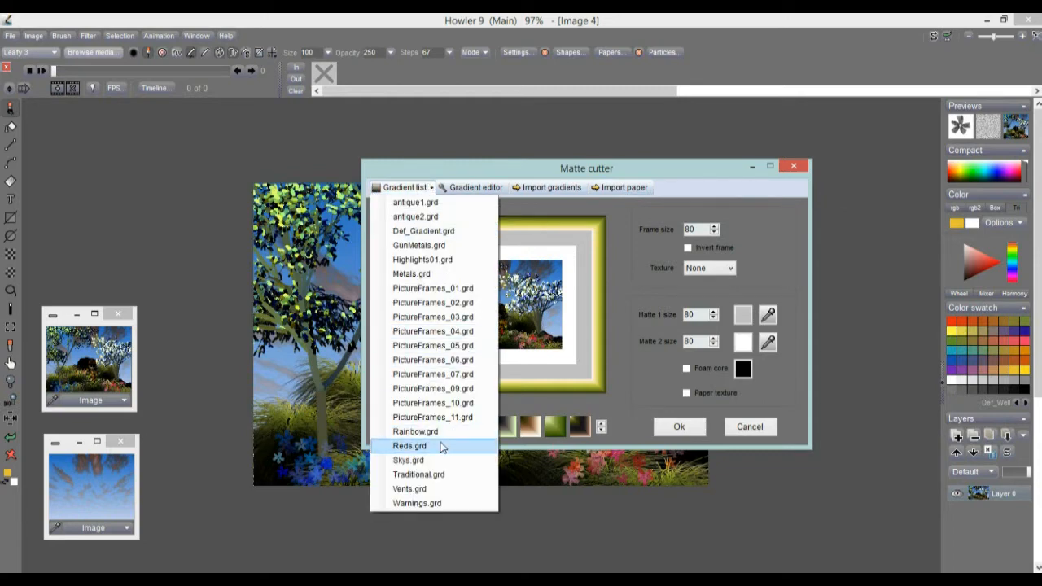
{"action": "left_click", "coordinate": [436, 334]}
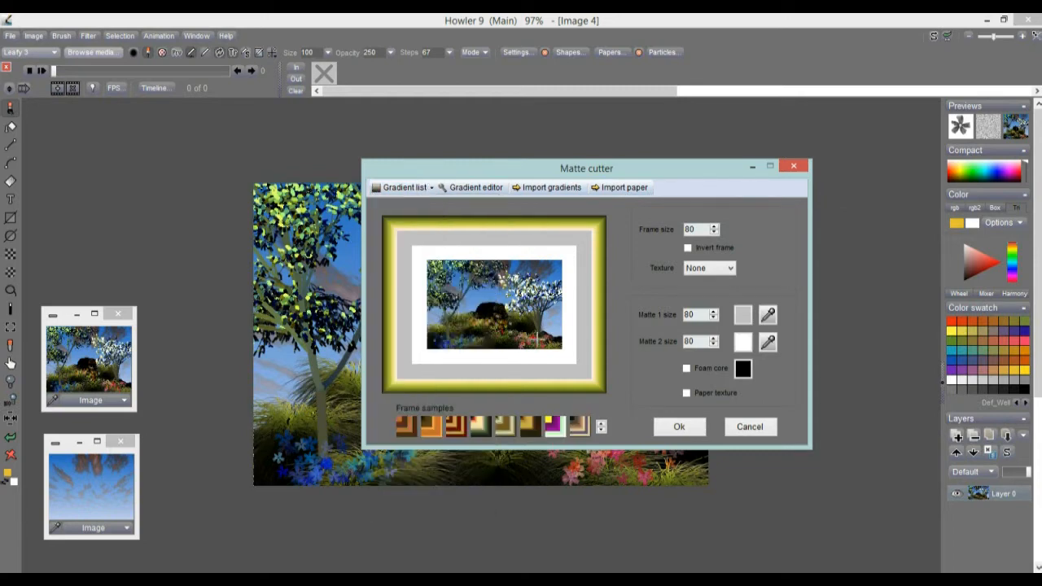
Browse the frame samples, trying several, and choose the glowing orange-gold frame with dark red edges
{"action": "left_click", "coordinate": [421, 428]}
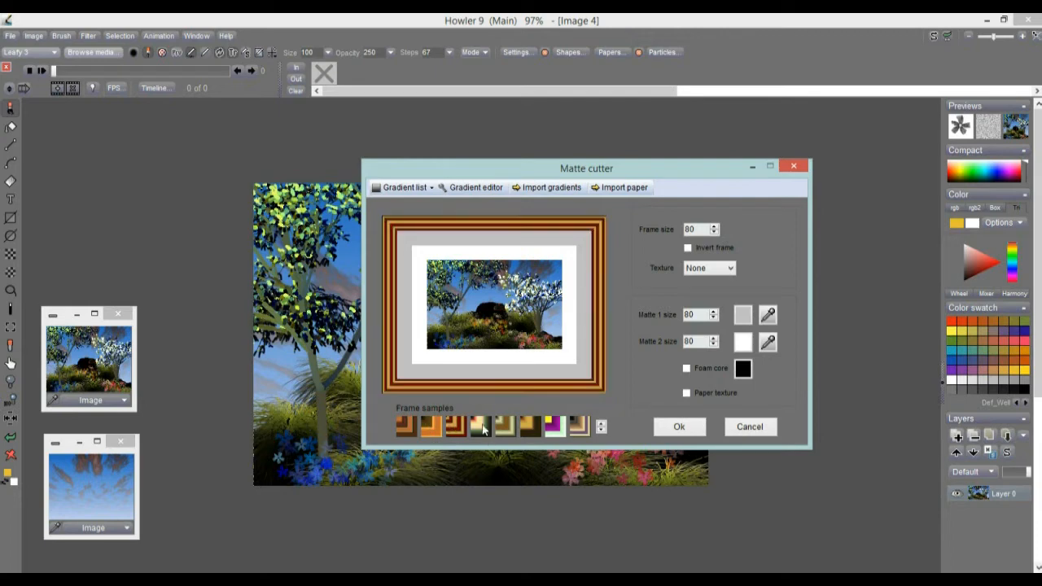
{"action": "left_click", "coordinate": [602, 433]}
{"action": "left_click", "coordinate": [605, 430]}
{"action": "left_click", "coordinate": [605, 430]}
{"action": "left_click", "coordinate": [605, 431]}
{"action": "left_click", "coordinate": [605, 431]}
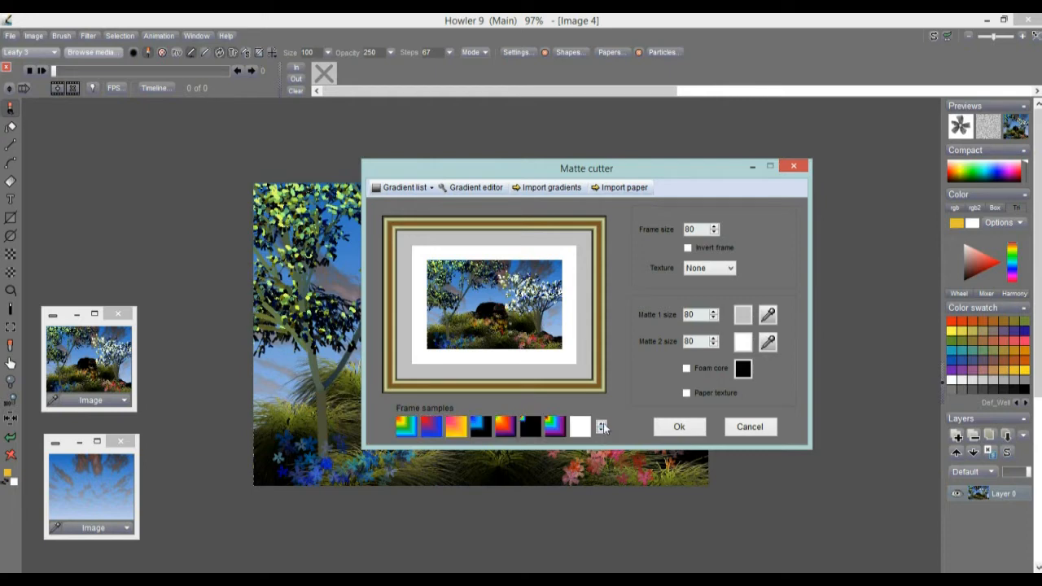
{"action": "left_click", "coordinate": [602, 425]}
{"action": "left_click", "coordinate": [440, 430]}
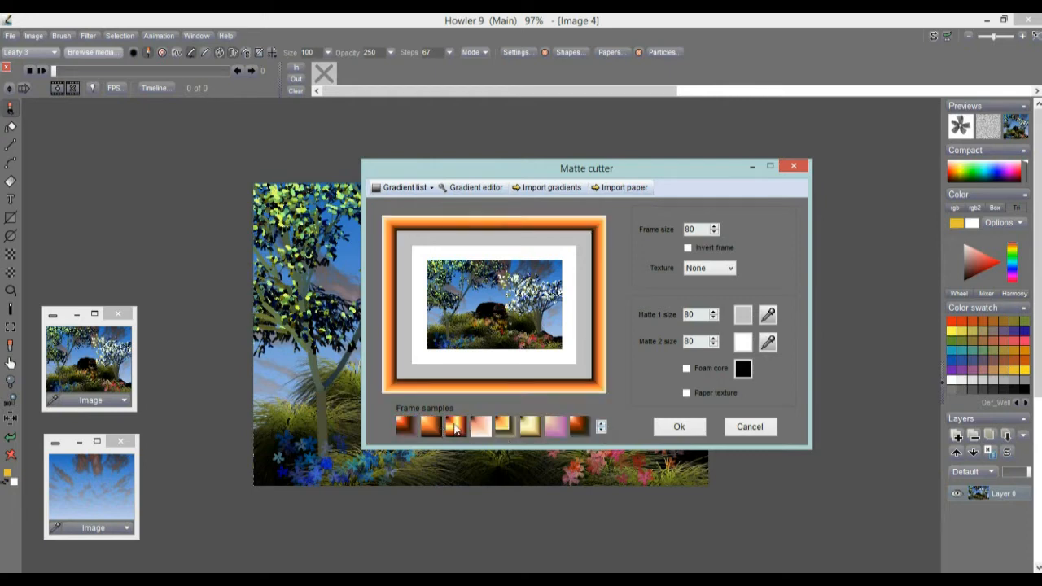
{"action": "left_click", "coordinate": [456, 430]}
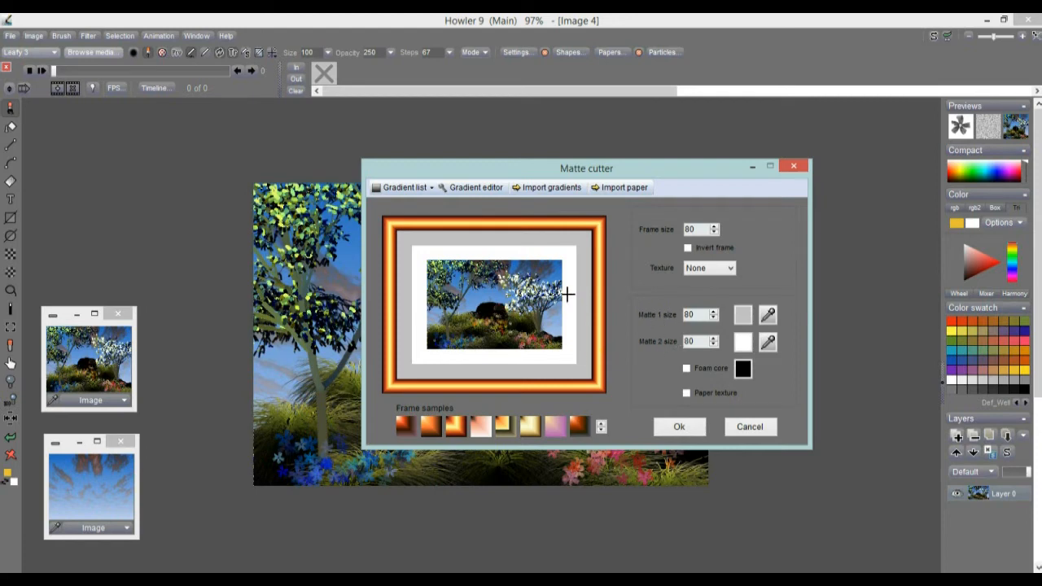
Set both the Matte 1 size and the Matte 2 size to 0
{"action": "left_click", "coordinate": [702, 314]}
{"action": "left_click_drag", "start_coordinate": [702, 315], "coordinate": [676, 322]}
{"action": "type", "text": "0"}
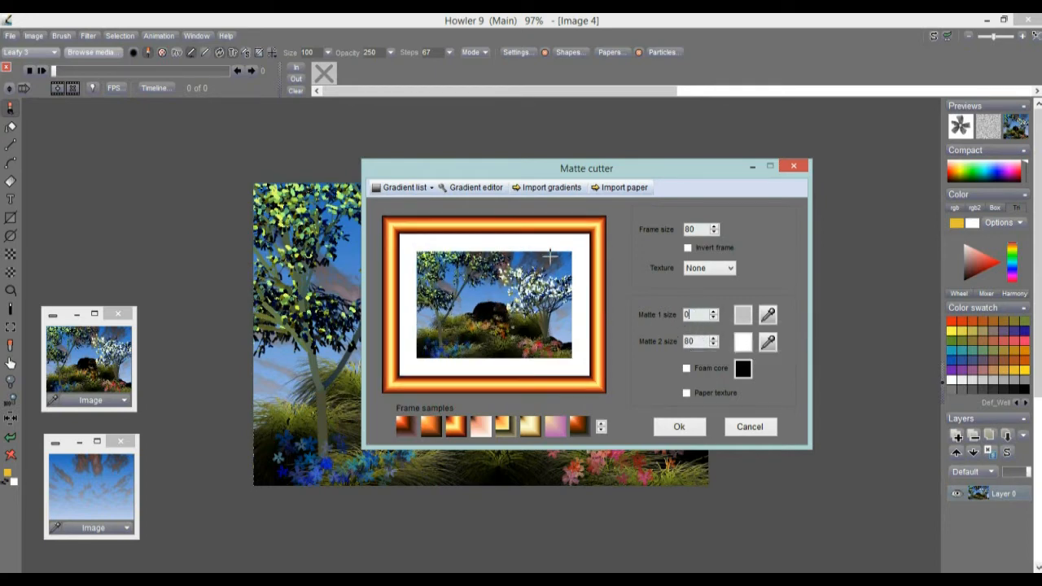
{"action": "double_click", "coordinate": [698, 343]}
{"action": "type", "text": "0"}
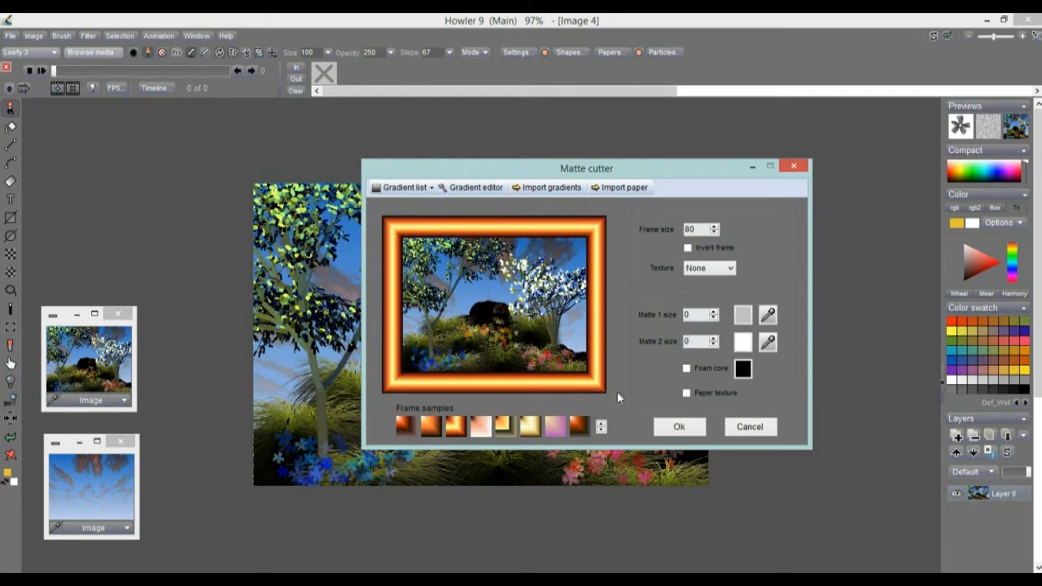
Try the Antique frame texture and settle on Wood grain
{"action": "left_click", "coordinate": [733, 268]}
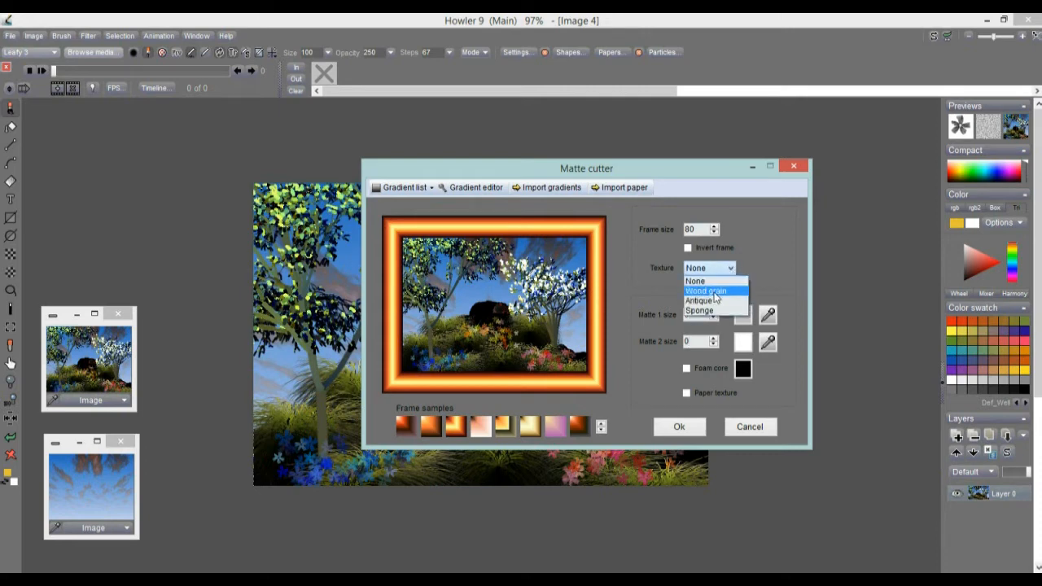
{"action": "left_click", "coordinate": [713, 291]}
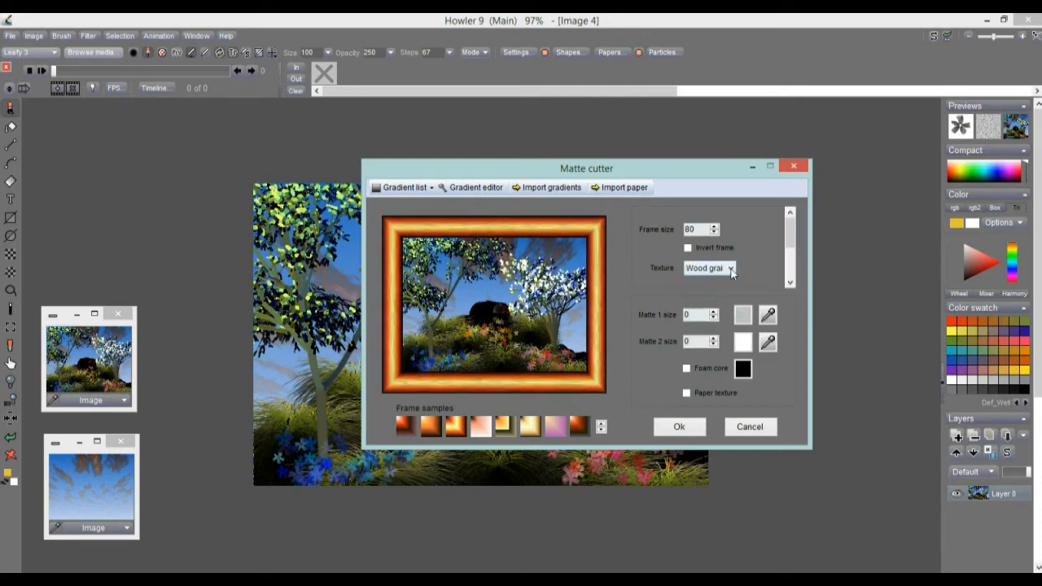
{"action": "left_click", "coordinate": [732, 270]}
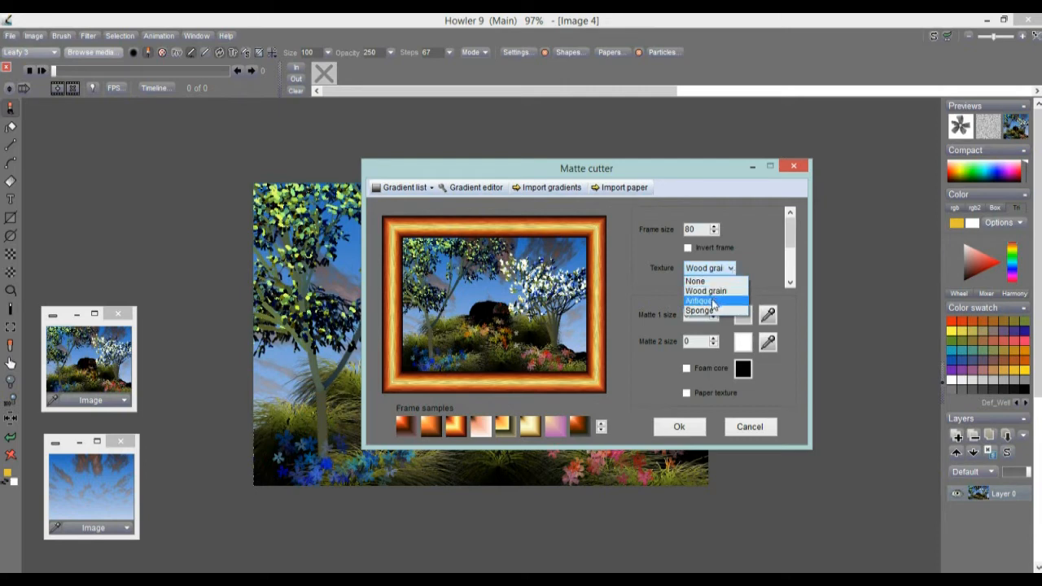
{"action": "left_click", "coordinate": [714, 301]}
{"action": "left_click", "coordinate": [726, 268]}
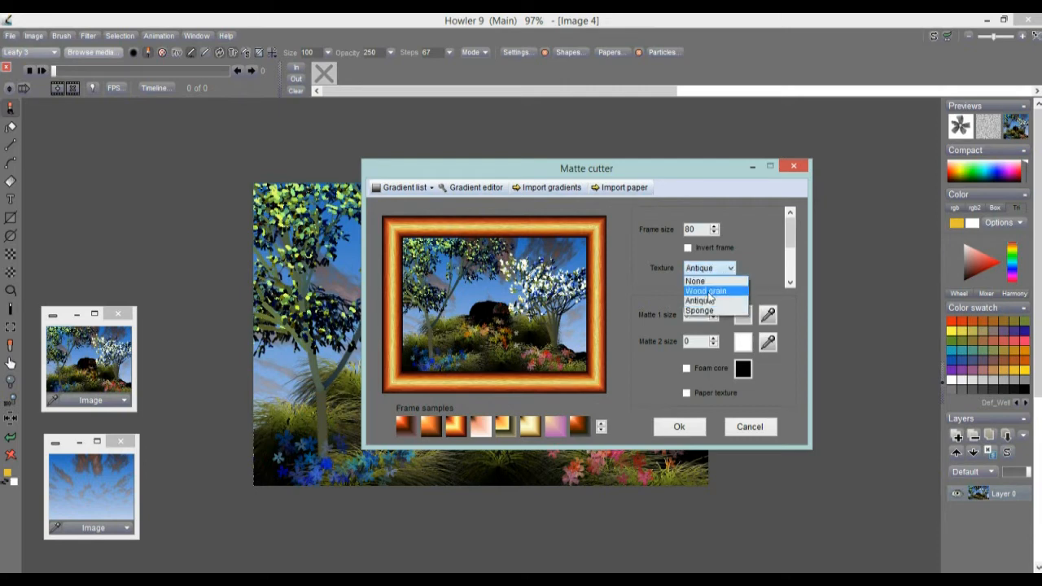
{"action": "left_click", "coordinate": [711, 289]}
{"action": "left_click_drag", "start_coordinate": [793, 234], "coordinate": [782, 211]}
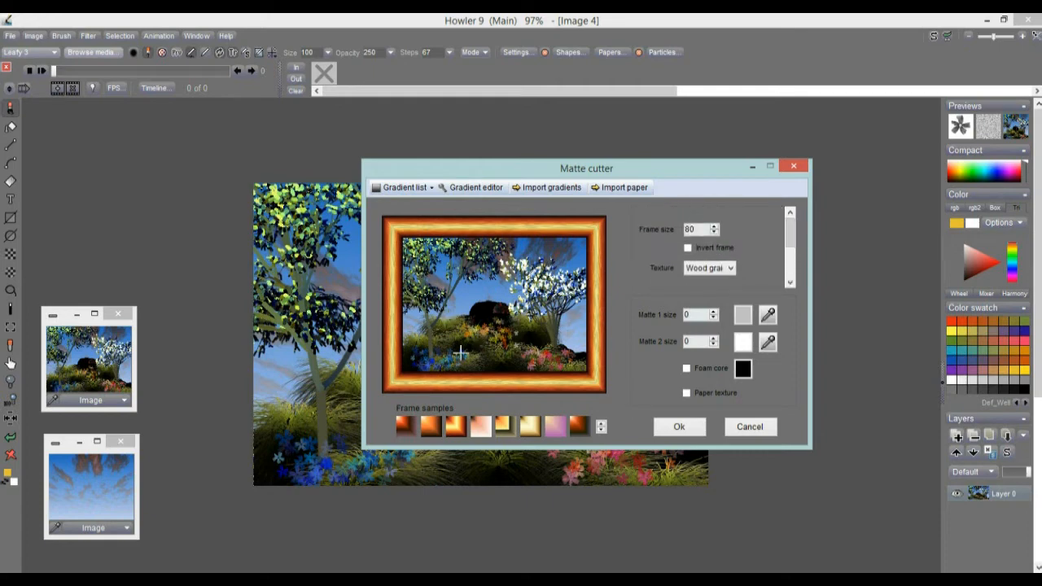
Preview the orange, red, salmon, dark brown-orange, cream and pink frame samples with the wood grain texture
{"action": "left_click", "coordinate": [423, 432]}
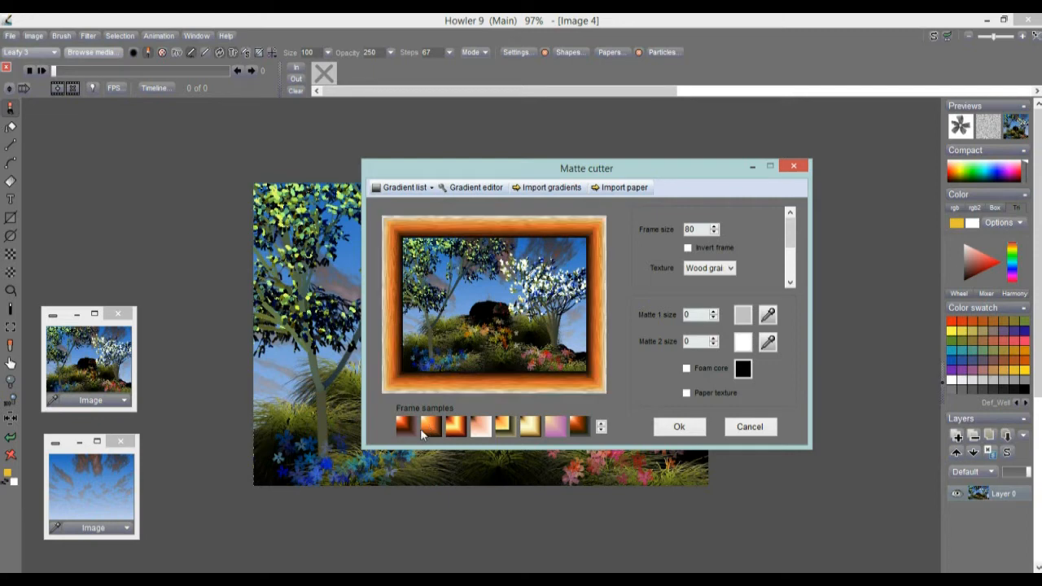
{"action": "left_click", "coordinate": [403, 427]}
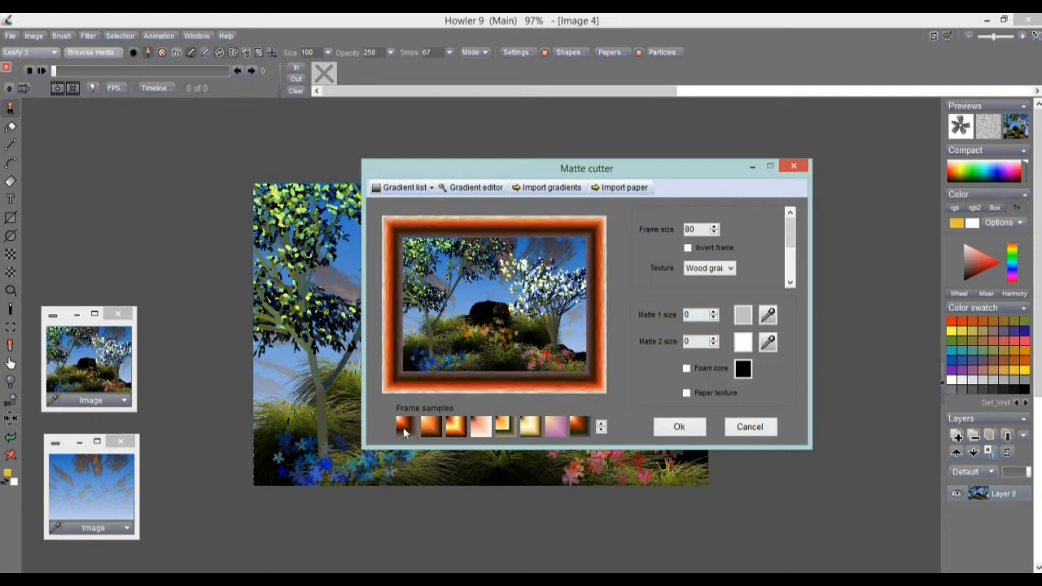
{"action": "left_click", "coordinate": [483, 430]}
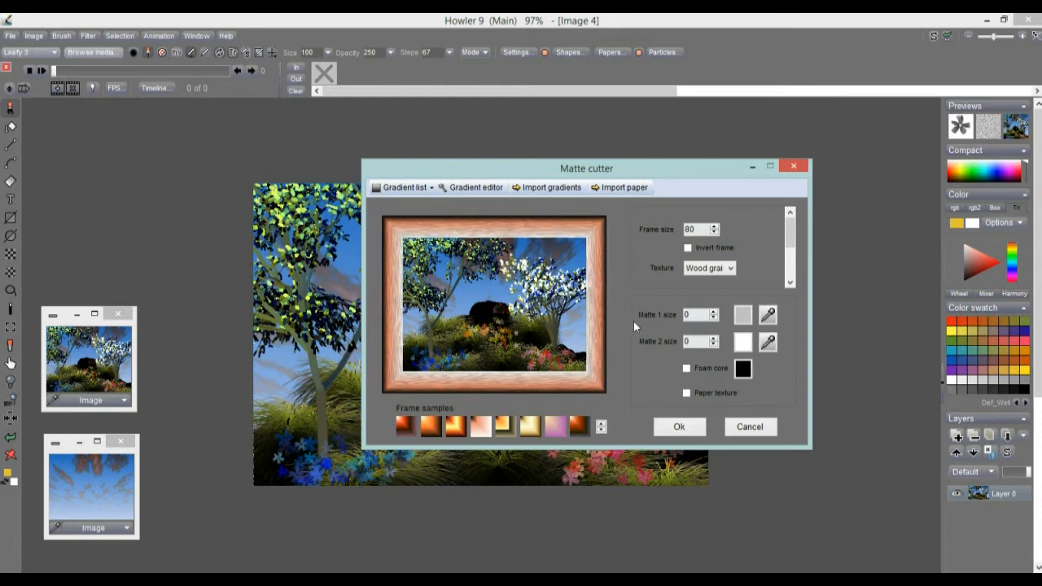
{"action": "left_click", "coordinate": [578, 427]}
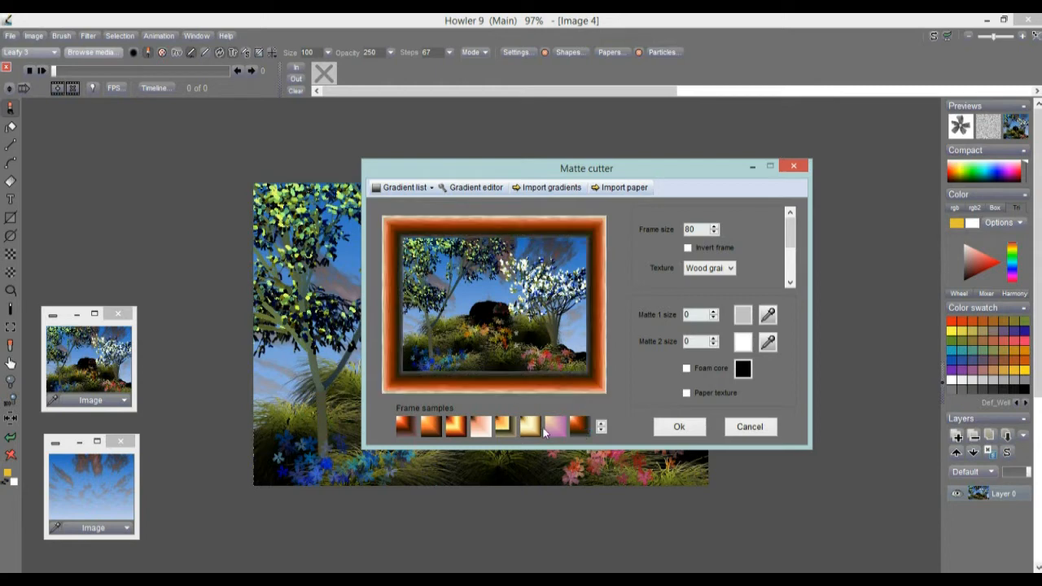
{"action": "left_click", "coordinate": [563, 427]}
{"action": "left_click", "coordinate": [534, 427]}
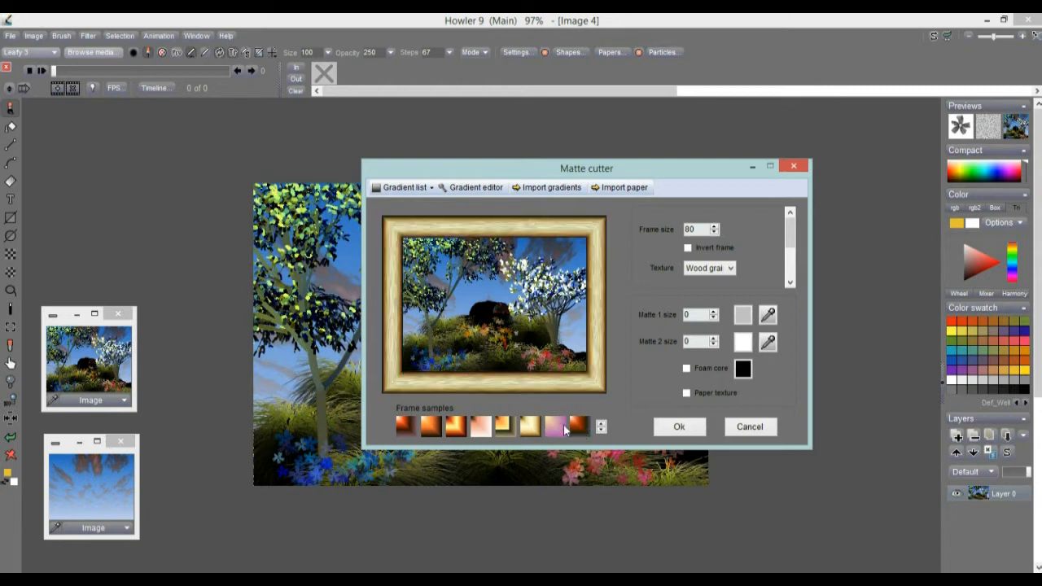
{"action": "left_click", "coordinate": [565, 427]}
Choose the salmon-pink wood grain frame and render it around the picture
{"action": "left_click", "coordinate": [487, 430]}
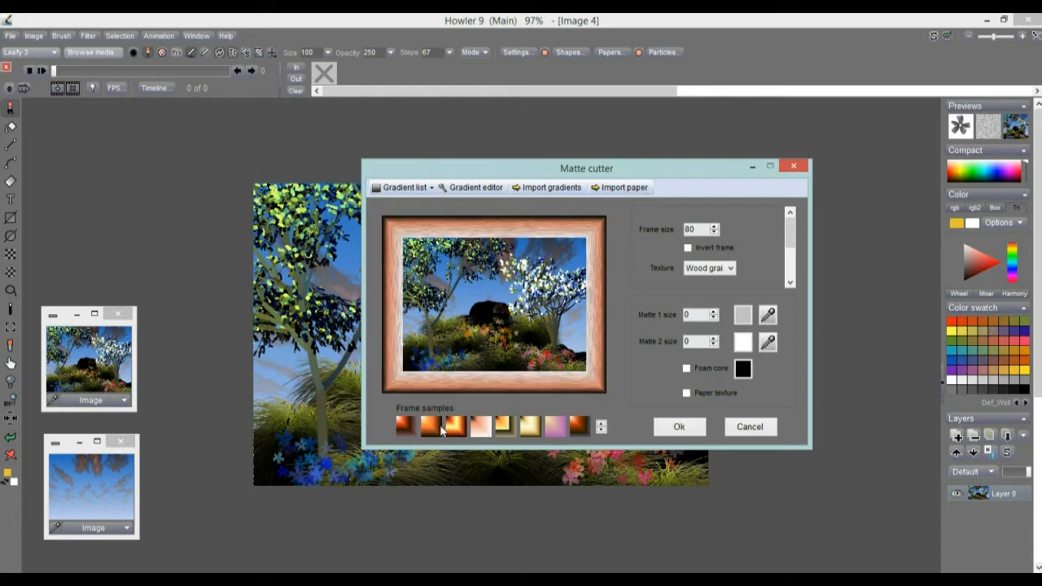
{"action": "left_click", "coordinate": [456, 428]}
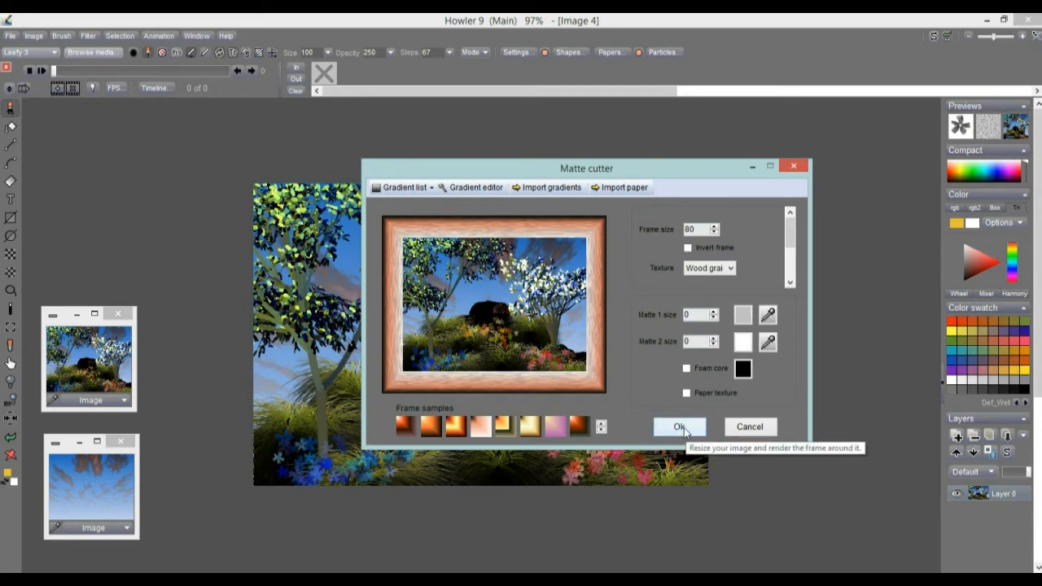
{"action": "left_click", "coordinate": [691, 430]}
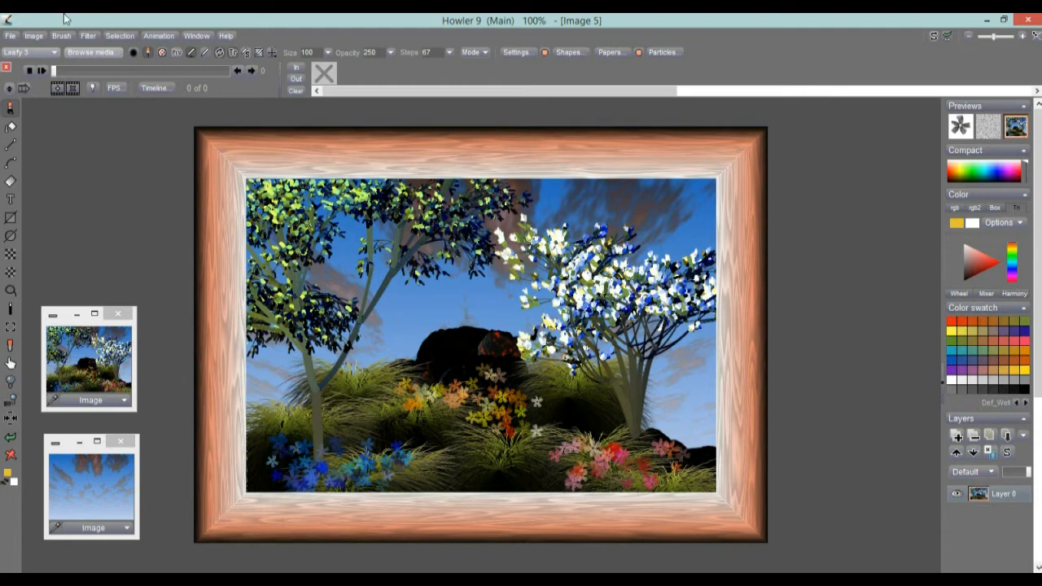
Store a copy of the framed picture and place its thumbnail above the other two stored images
{"action": "left_click", "coordinate": [44, 34]}
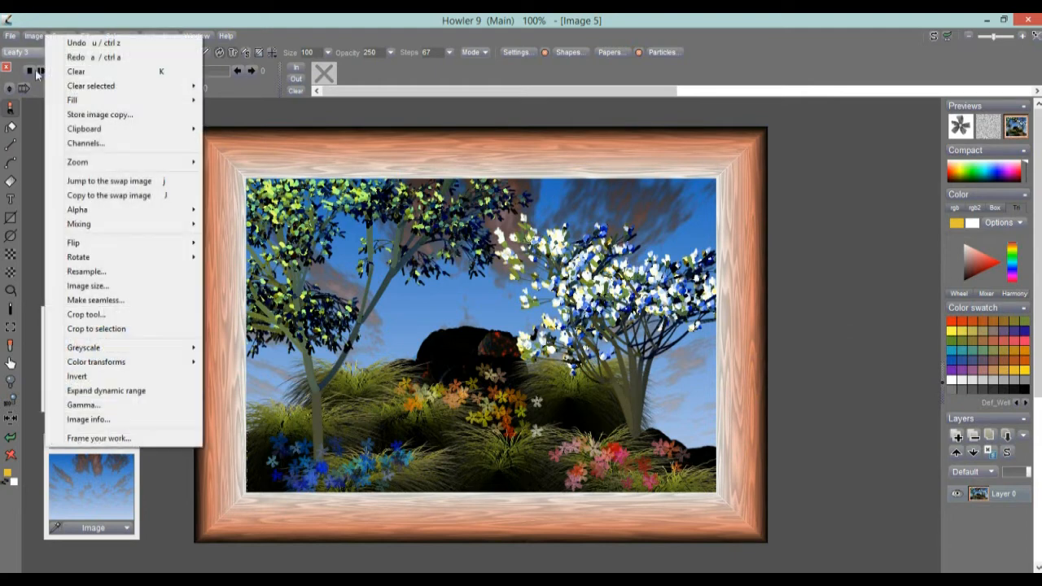
{"action": "left_click", "coordinate": [108, 116]}
{"action": "left_click_drag", "start_coordinate": [70, 454], "coordinate": [79, 174]}
Paste the stored unframed landscape and the stored sky alternately over the framed picture
{"action": "double_click", "coordinate": [87, 364]}
{"action": "double_click", "coordinate": [97, 488]}
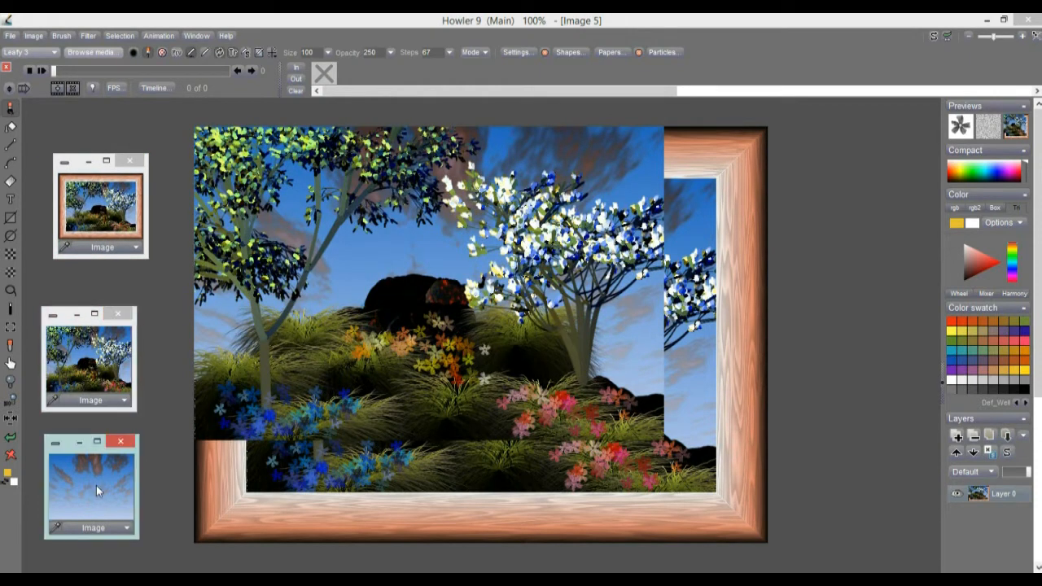
{"action": "double_click", "coordinate": [87, 364]}
{"action": "double_click", "coordinate": [101, 482]}
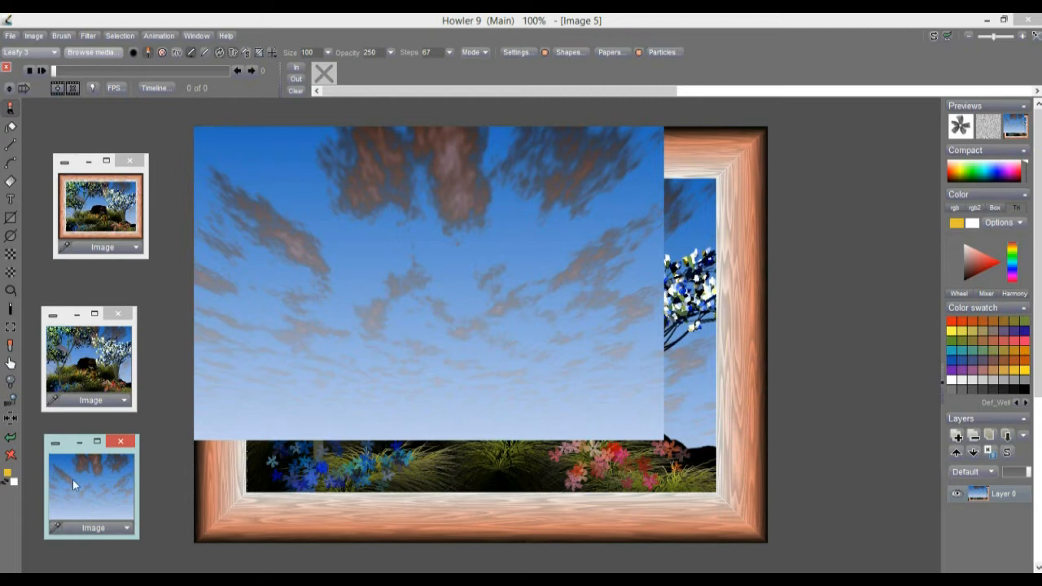
Paste the stored unframed landscape centered over the current image, and clear the canvas to white
{"action": "left_click", "coordinate": [125, 402]}
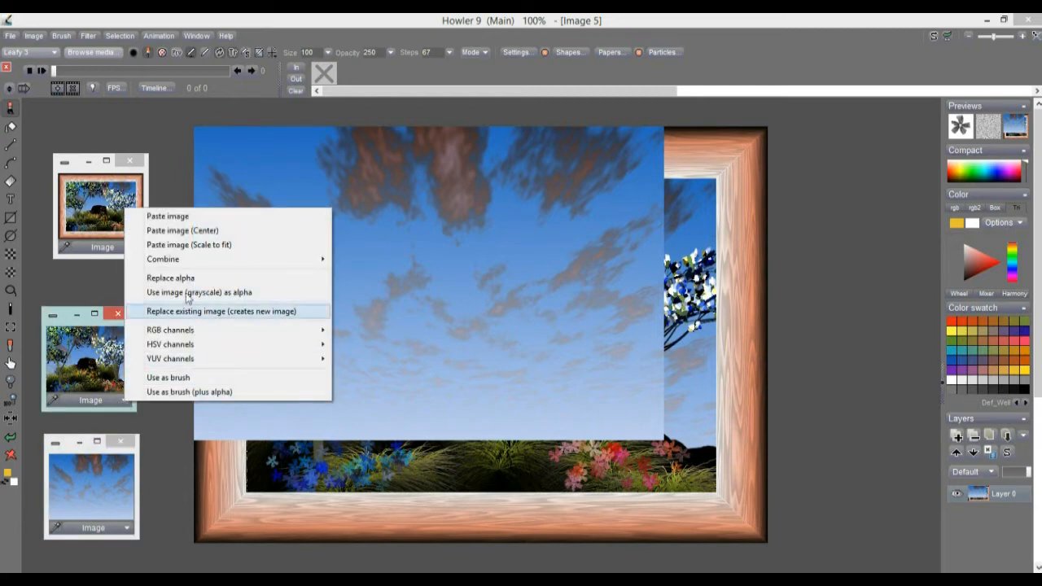
{"action": "left_click", "coordinate": [203, 232]}
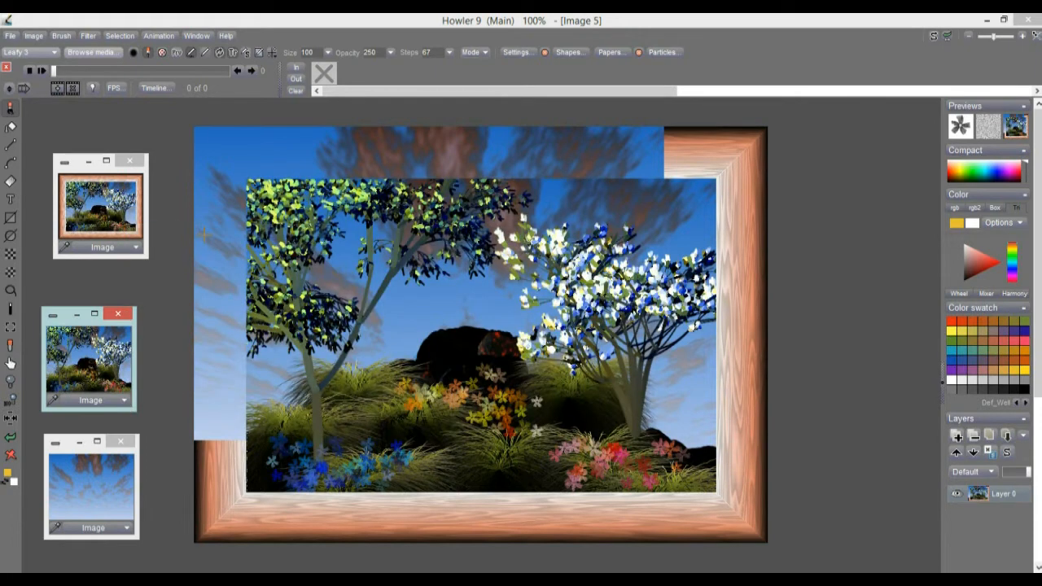
{"action": "left_click", "coordinate": [11, 454]}
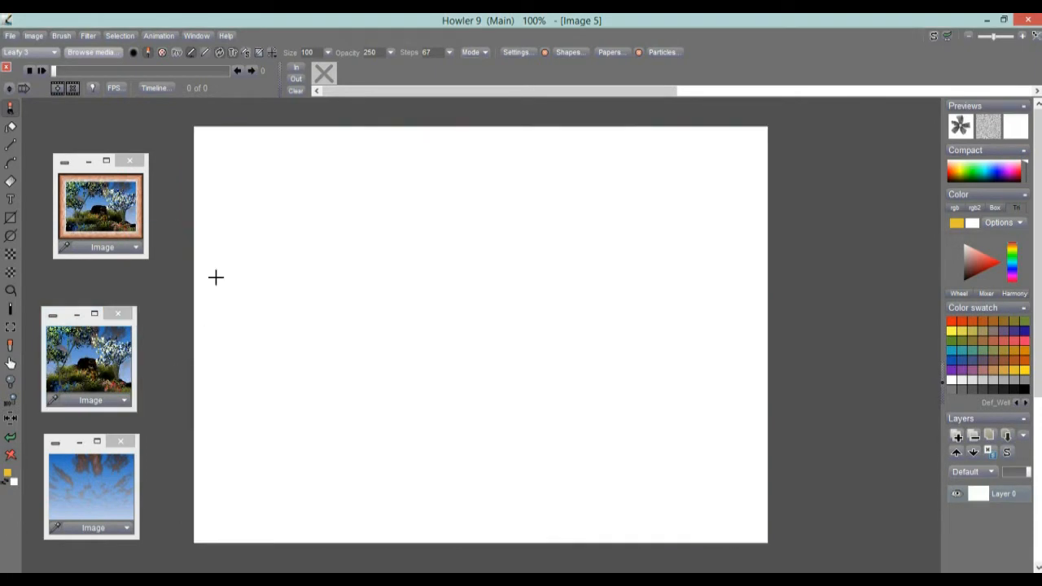
Paste the stored unframed landscape centered on the blank canvas, and paste it again with Scale to fit
{"action": "left_click", "coordinate": [124, 401]}
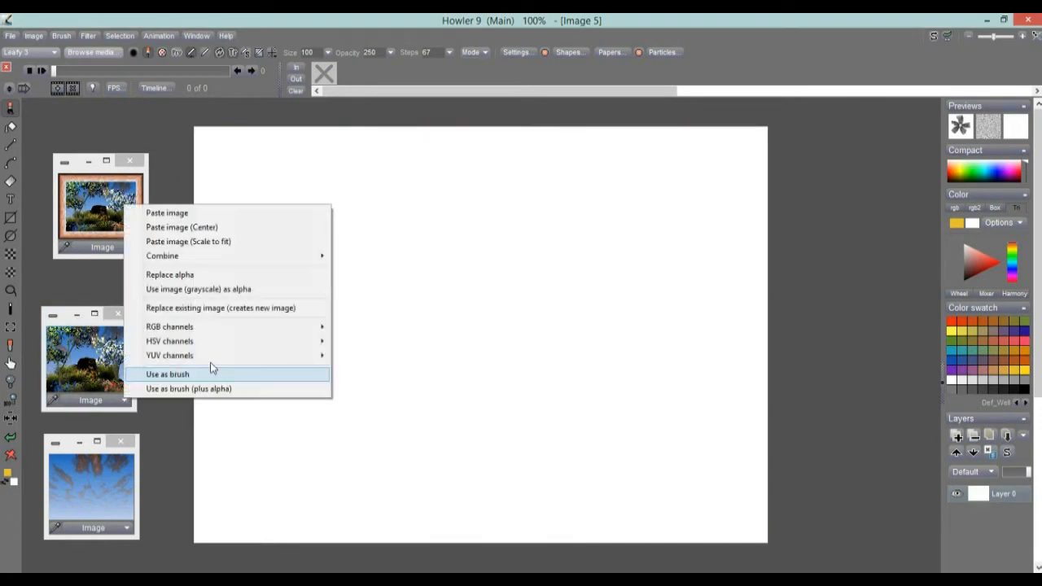
{"action": "left_click", "coordinate": [198, 227]}
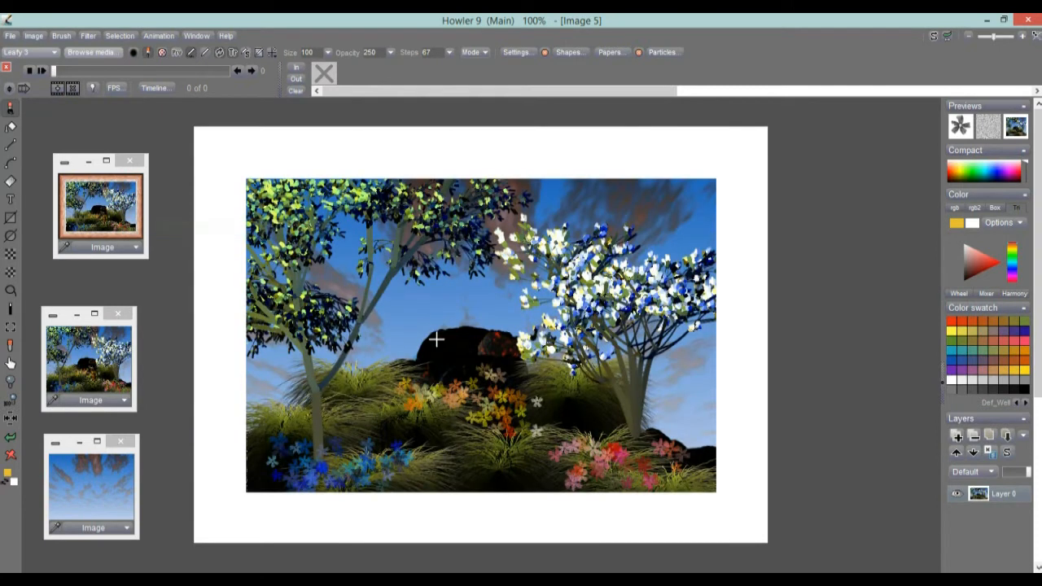
{"action": "left_click", "coordinate": [125, 402]}
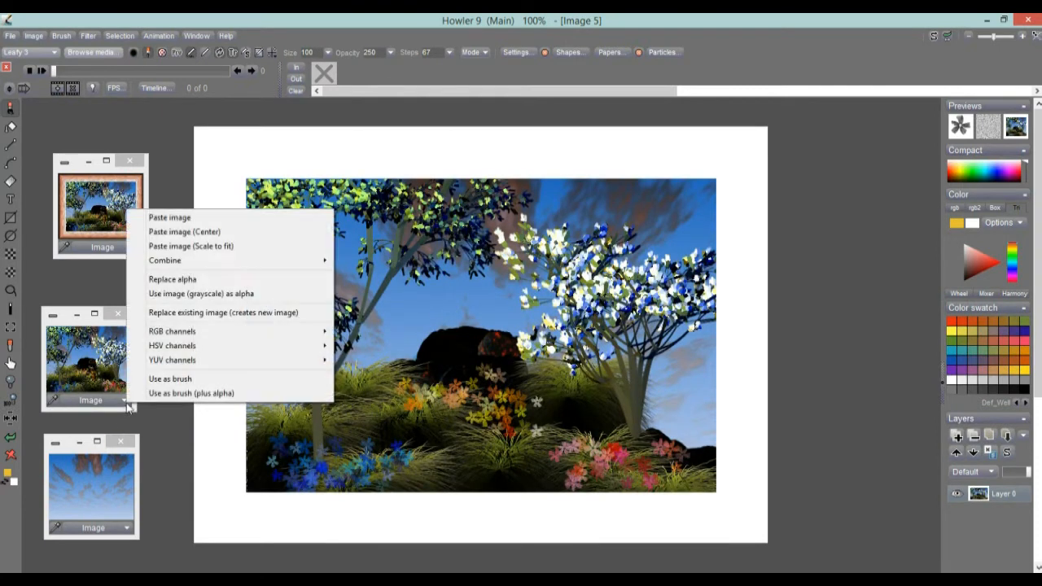
{"action": "left_click", "coordinate": [217, 246]}
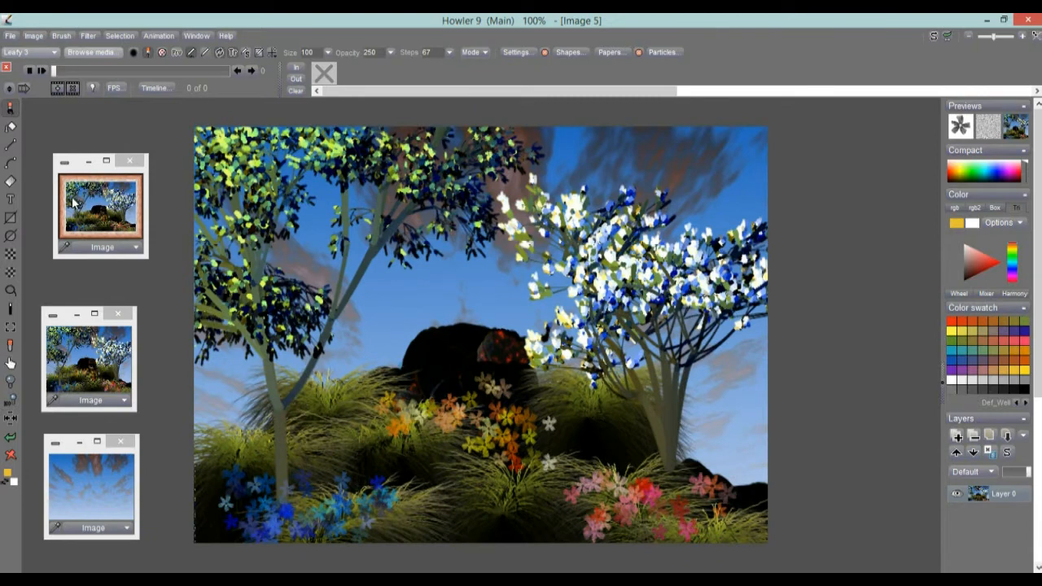
Paste the stored framed picture back onto the canvas
{"action": "left_click", "coordinate": [74, 203]}
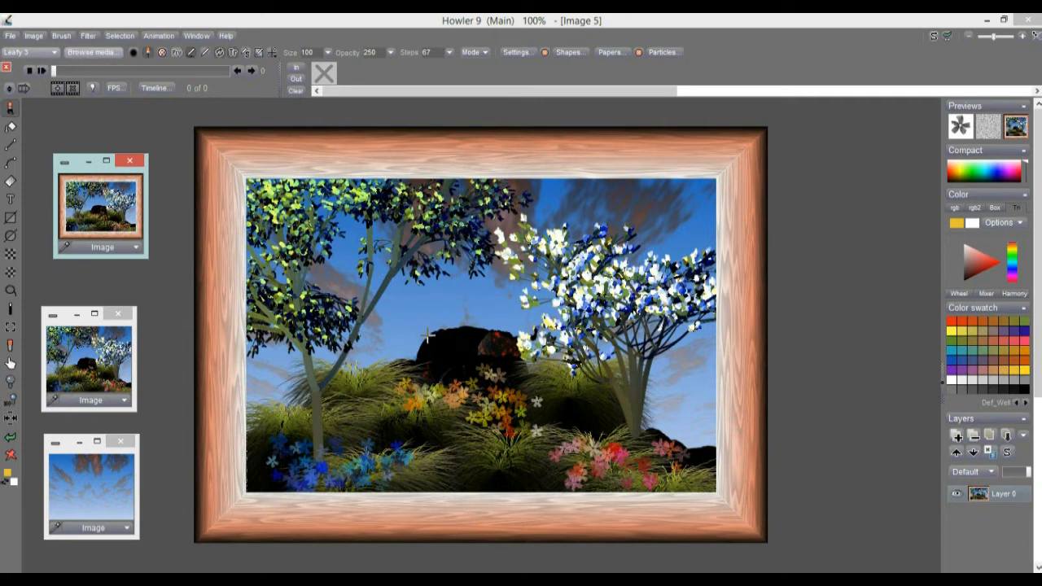
{"action": "left_click", "coordinate": [91, 35]}
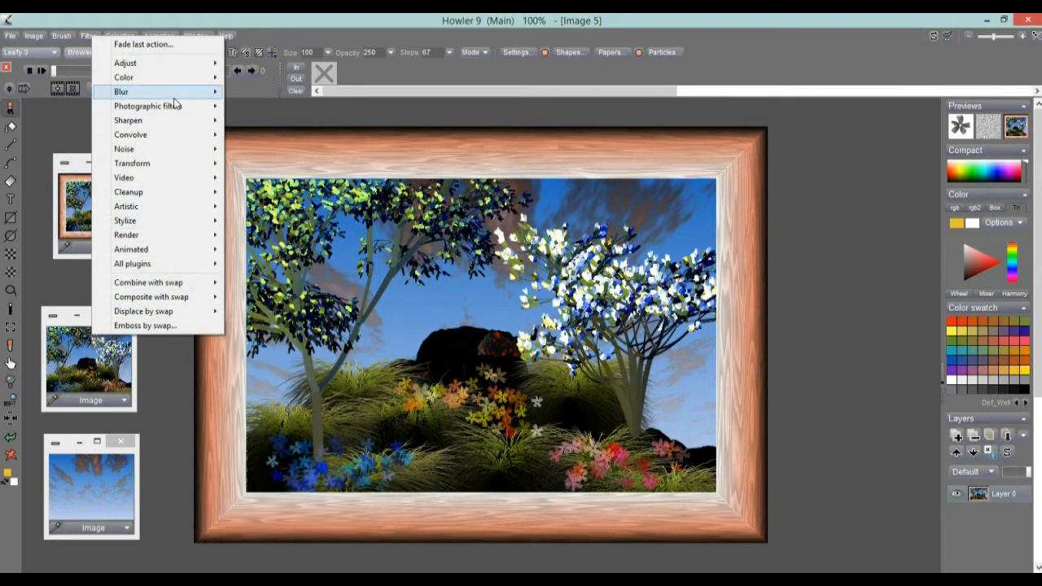
{"action": "mouse_move", "coordinate": [171, 106]}
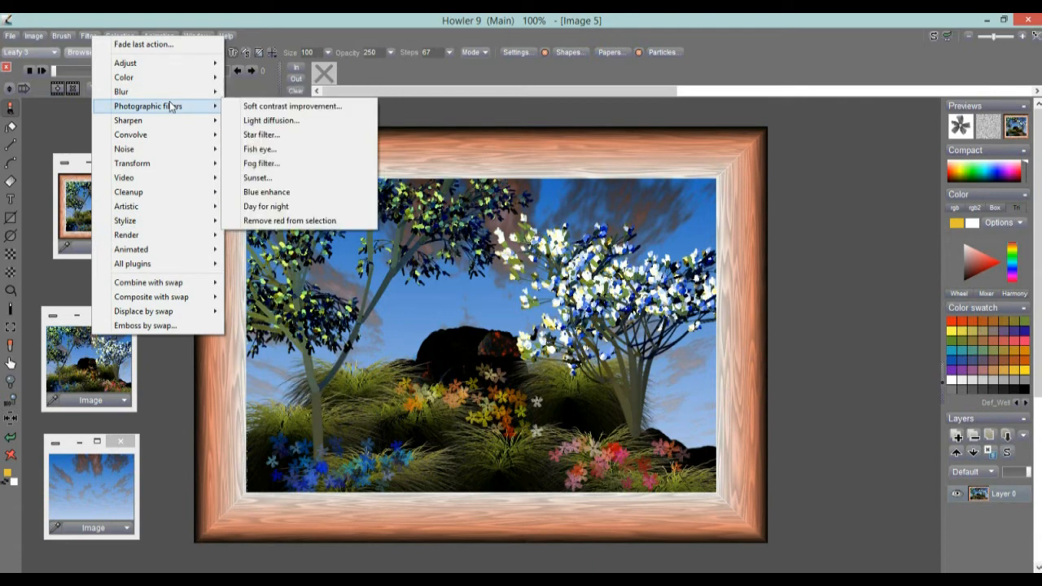
{"action": "left_click", "coordinate": [133, 18]}
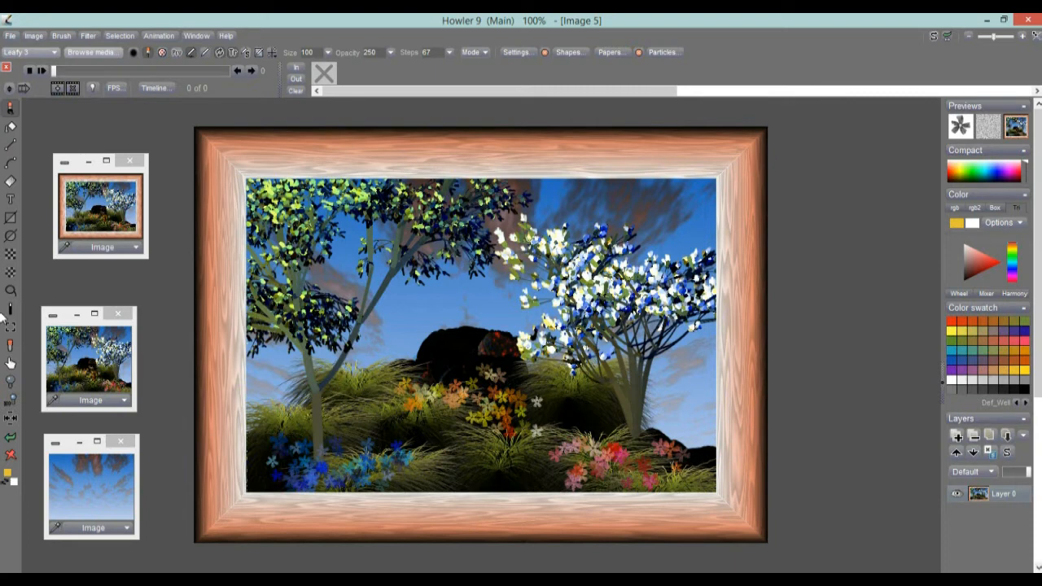
Draw a Nova light burst with 6 star elements and medium bloom at the edge of the dark rock, and undo it
{"action": "left_click", "coordinate": [10, 186]}
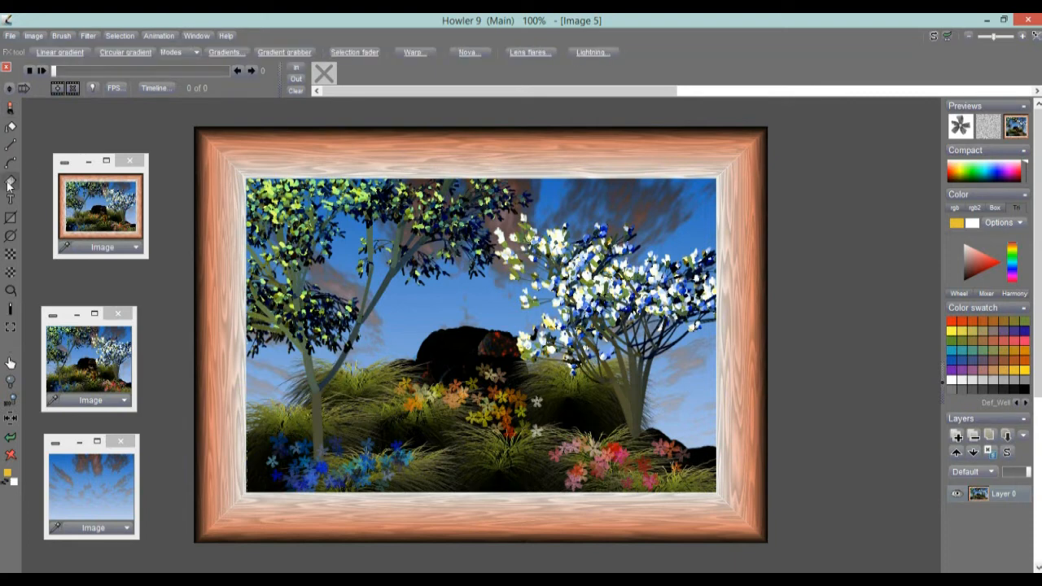
{"action": "right_click", "coordinate": [9, 186]}
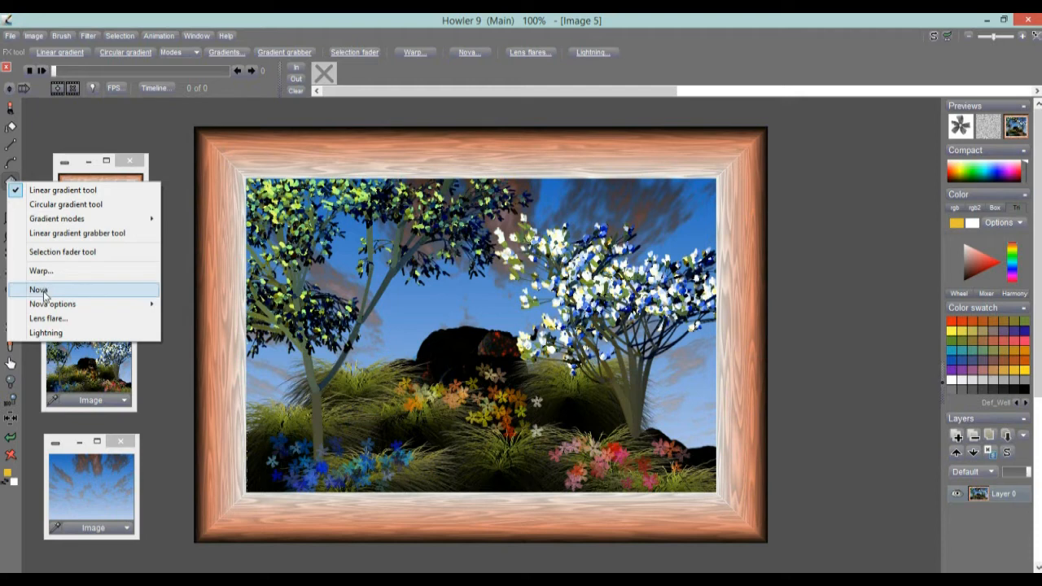
{"action": "mouse_move", "coordinate": [44, 310]}
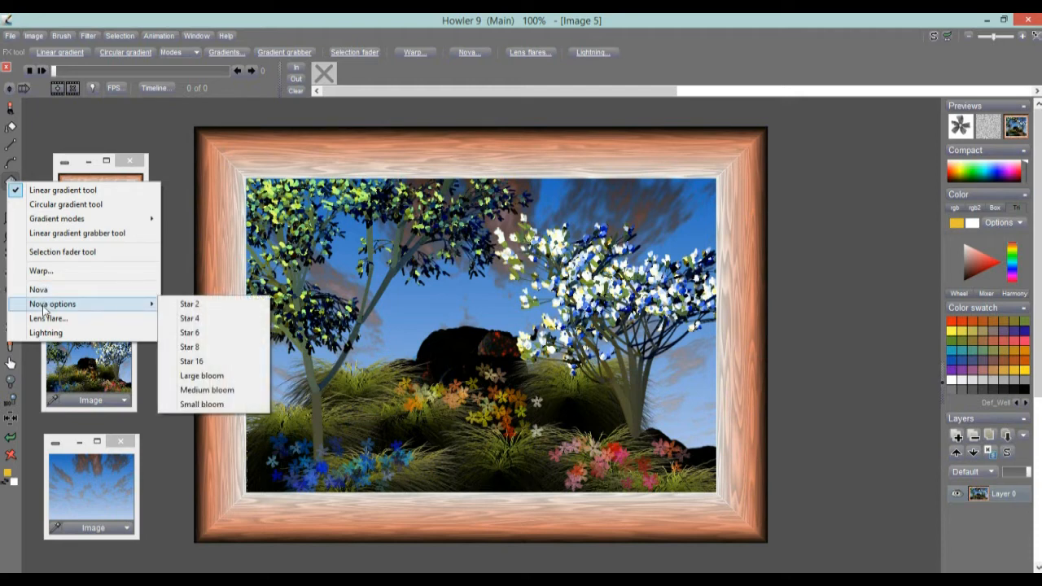
{"action": "left_click", "coordinate": [39, 290]}
{"action": "left_click_drag", "start_coordinate": [427, 334], "coordinate": [466, 291]}
{"action": "left_click_drag", "start_coordinate": [494, 252], "coordinate": [418, 334]}
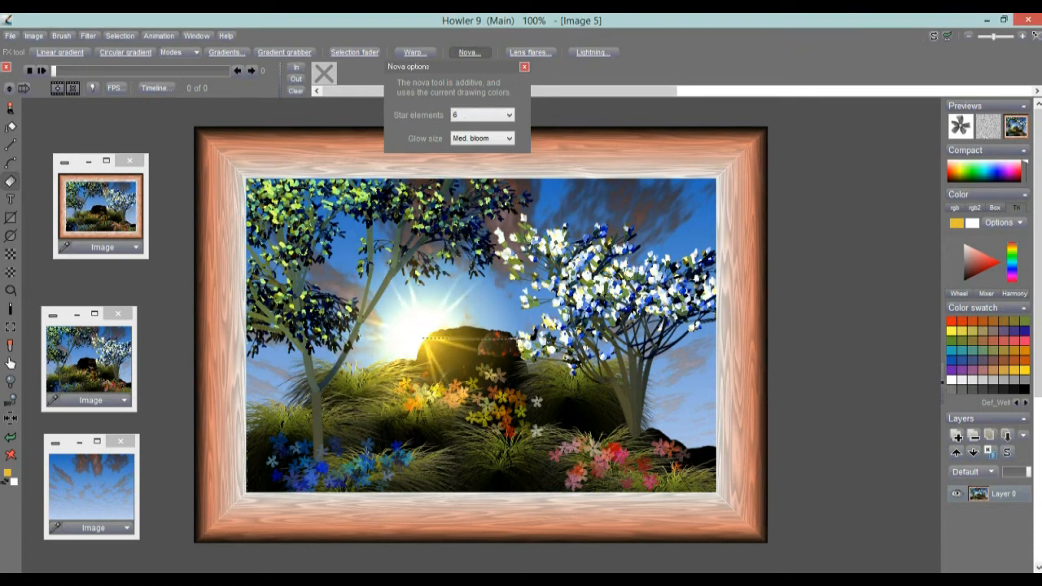
{"action": "left_click", "coordinate": [10, 438]}
{"action": "left_click", "coordinate": [10, 438]}
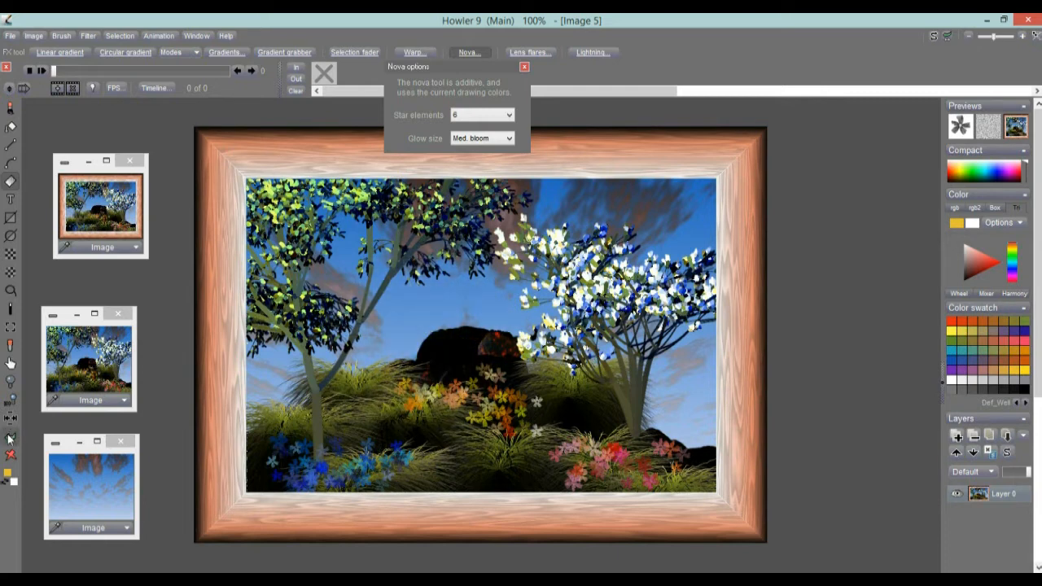
Add a lens flare with the orange-red preset where the dark rock's left edge meets the sky
{"action": "right_click", "coordinate": [10, 186]}
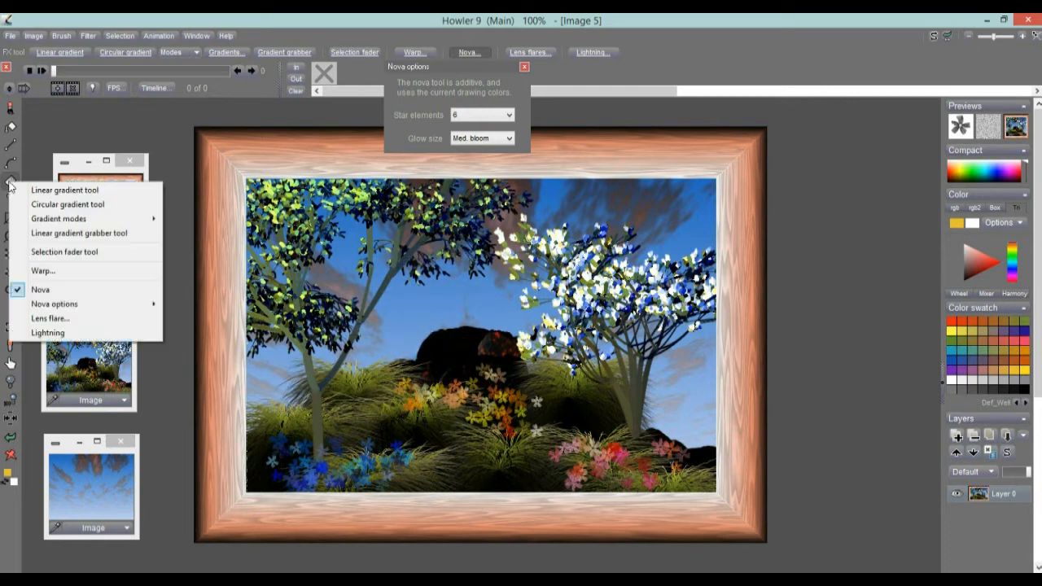
{"action": "left_click", "coordinate": [52, 319]}
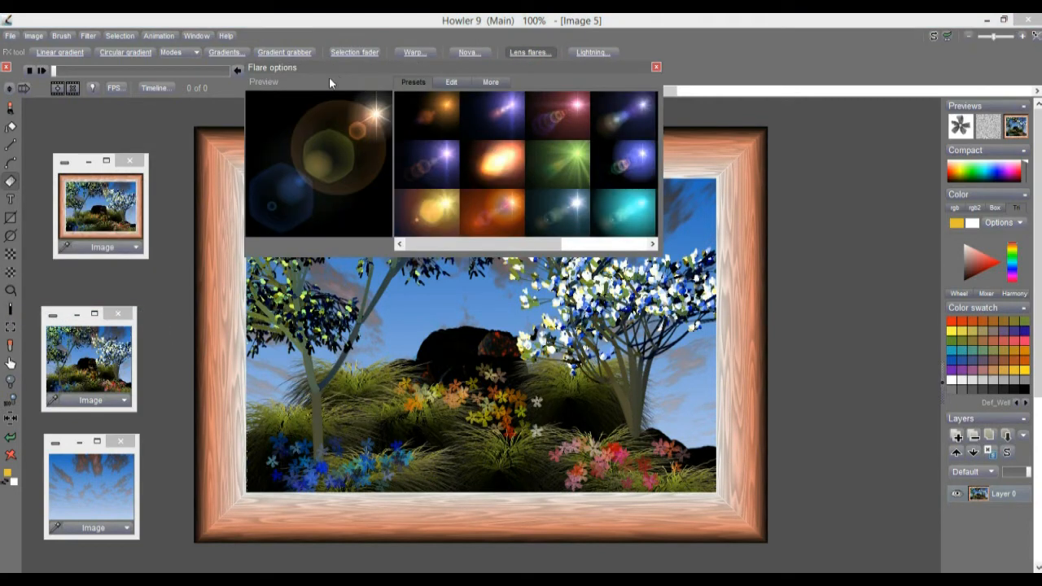
{"action": "left_click_drag", "start_coordinate": [597, 65], "coordinate": [454, 356]}
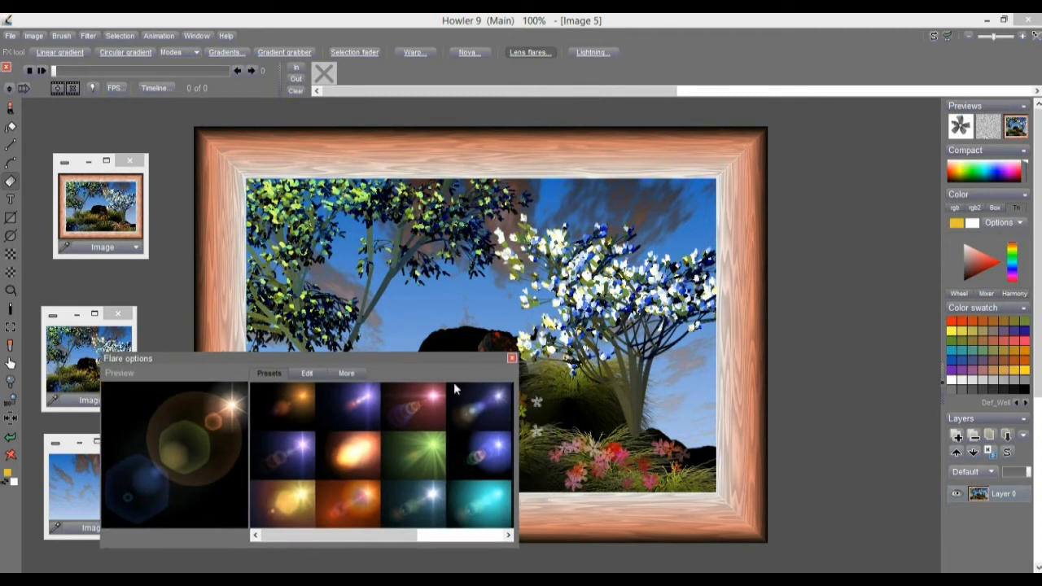
{"action": "left_click", "coordinate": [364, 494]}
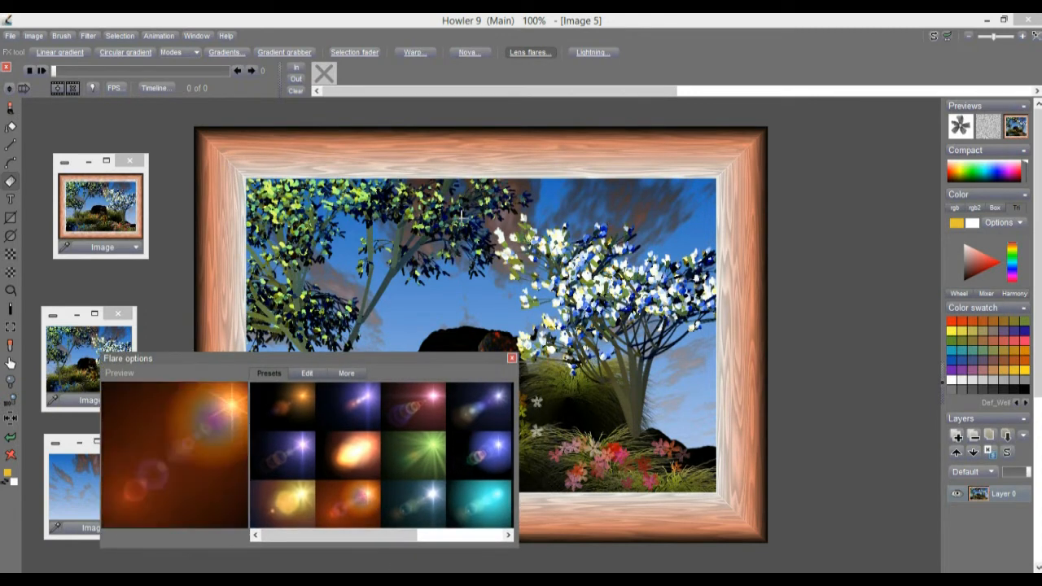
{"action": "left_click_drag", "start_coordinate": [364, 357], "coordinate": [944, 459]}
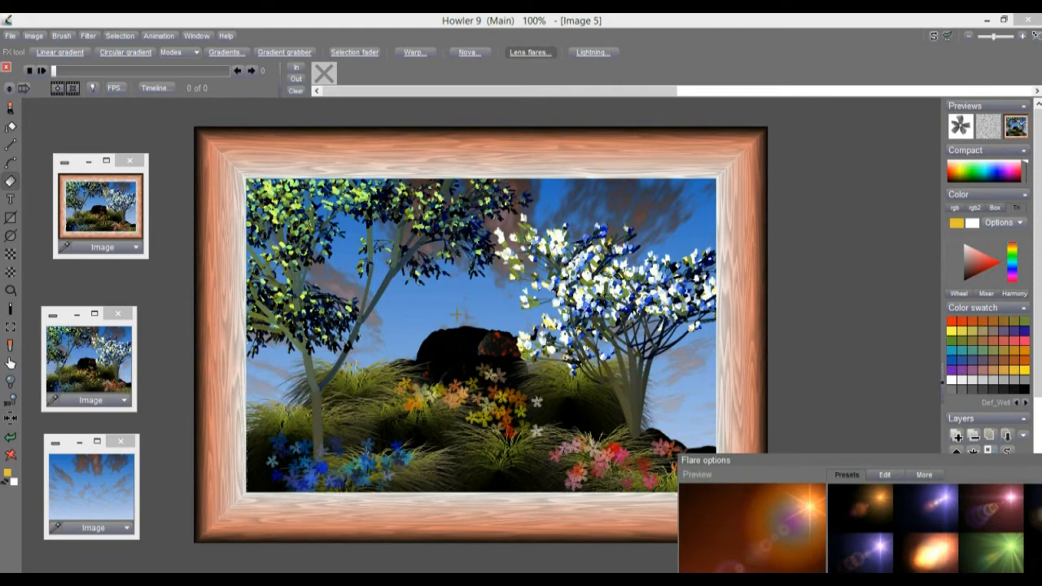
{"action": "left_click_drag", "start_coordinate": [423, 329], "coordinate": [449, 290]}
{"action": "mouse_move", "coordinate": [427, 261]}
{"action": "left_mouse_down"}
{"action": "mouse_move", "coordinate": [414, 259]}
{"action": "mouse_move", "coordinate": [431, 269]}
{"action": "left_mouse_up"}
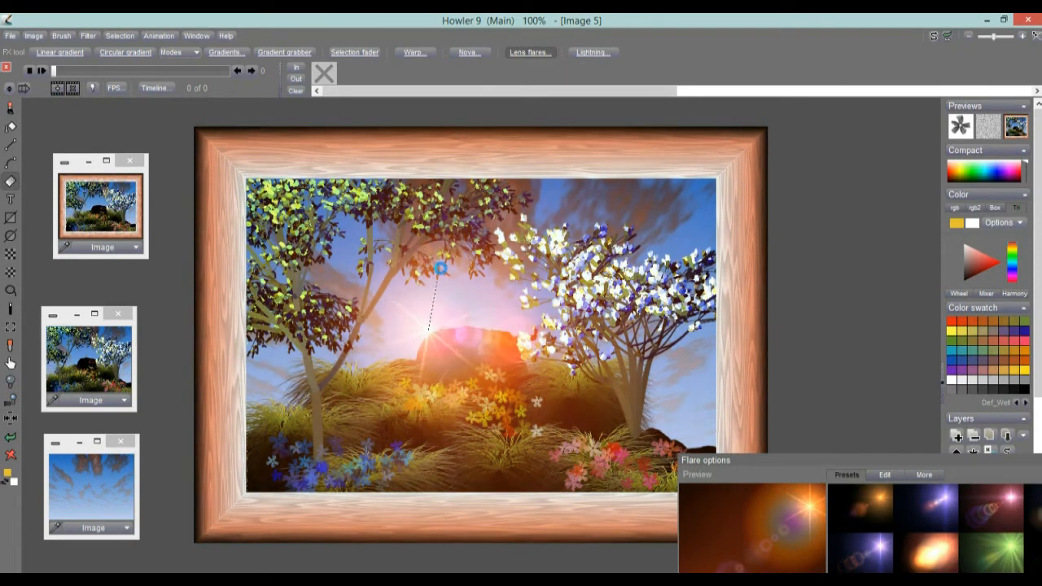
Add a green-preset and a violet-preset lens flare over the same sun point beside the rock, and close the flare options
{"action": "left_click_drag", "start_coordinate": [872, 463], "coordinate": [665, 356]}
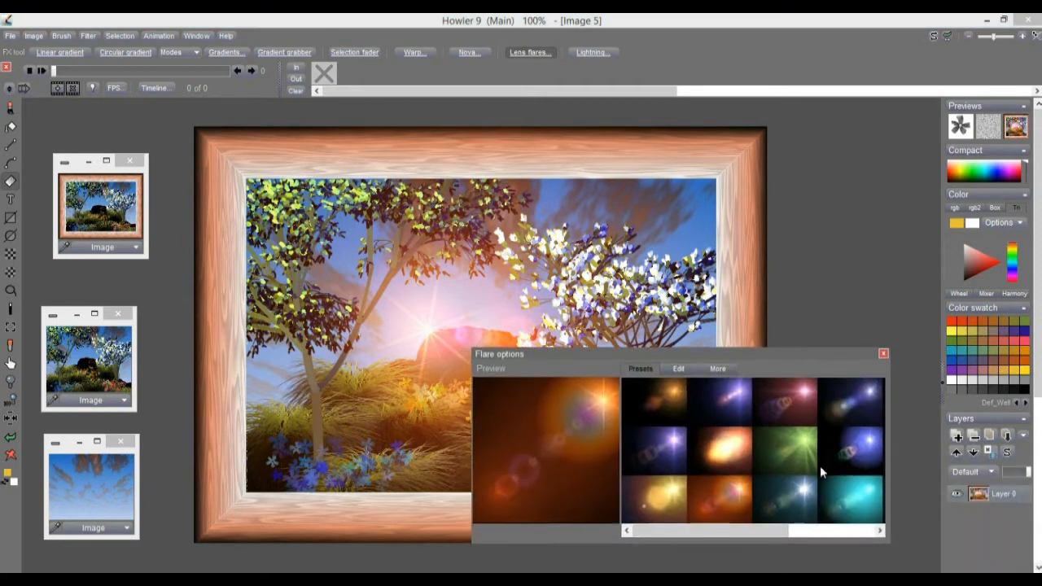
{"action": "left_click", "coordinate": [803, 448]}
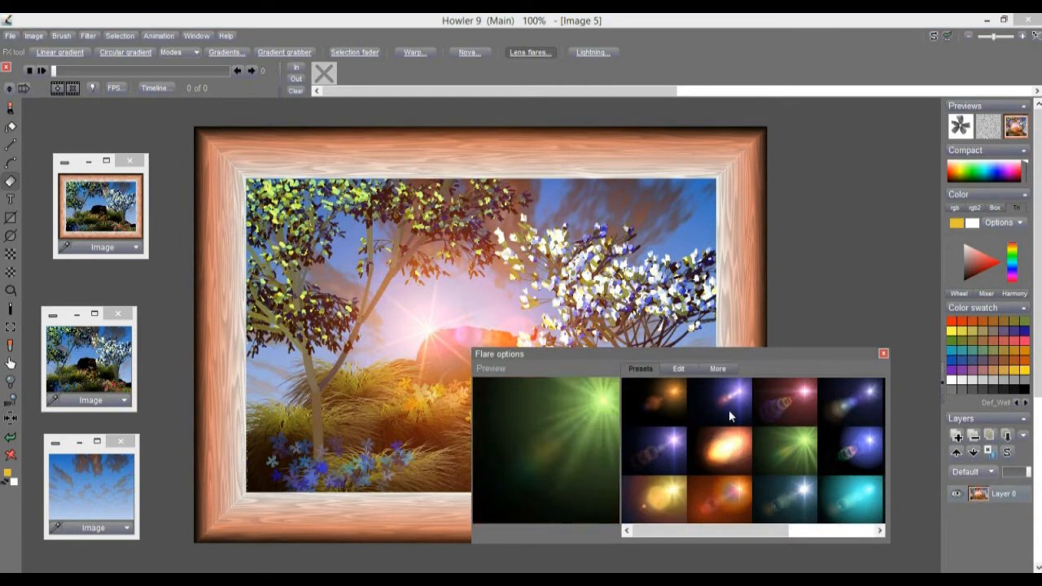
{"action": "left_click", "coordinate": [426, 329]}
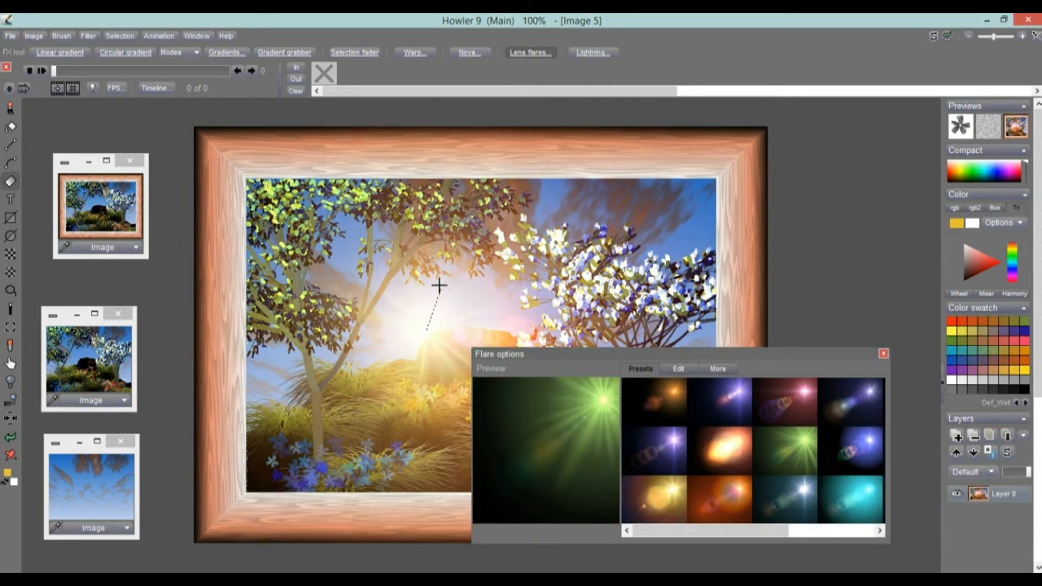
{"action": "left_click", "coordinate": [725, 398]}
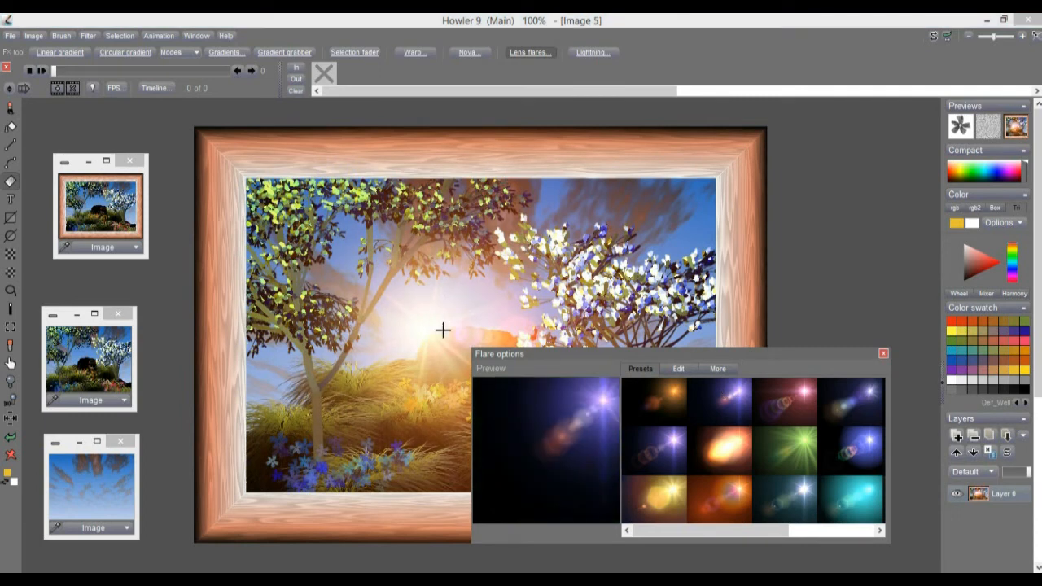
{"action": "left_click_drag", "start_coordinate": [427, 331], "coordinate": [477, 277]}
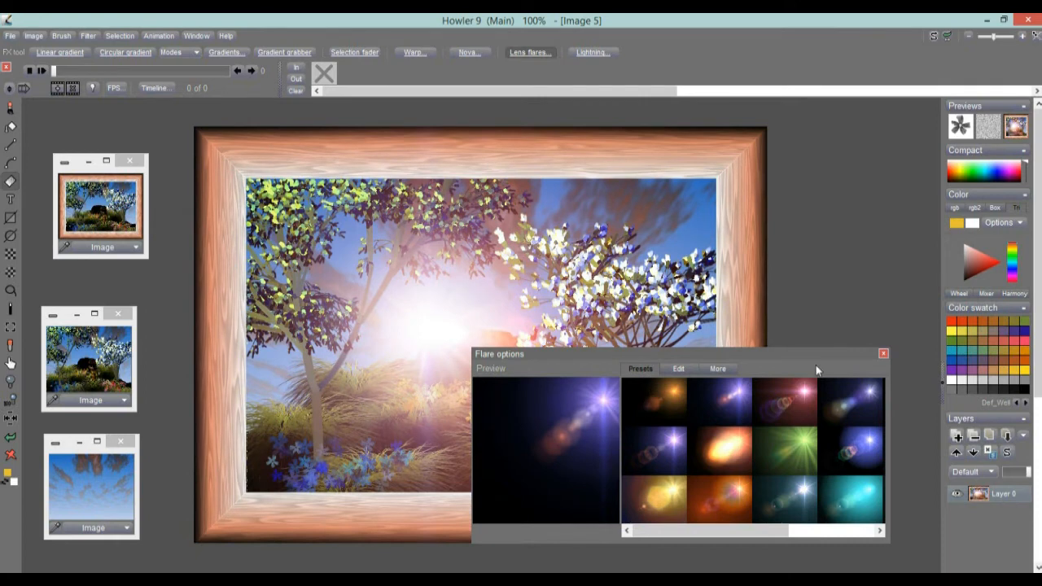
{"action": "left_click", "coordinate": [884, 353]}
{"action": "left_click_drag", "start_coordinate": [737, 580], "coordinate": [718, 376]}
{"action": "left_click", "coordinate": [779, 372]}
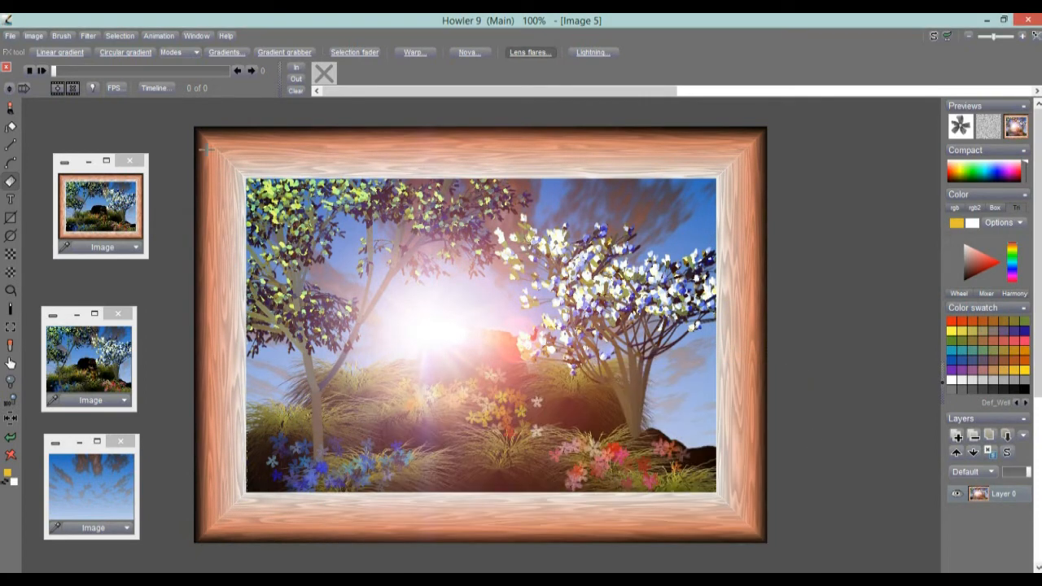
Store a copy of the picture with the sun flare and move its thumbnail off the stored sky
{"action": "left_click", "coordinate": [32, 36]}
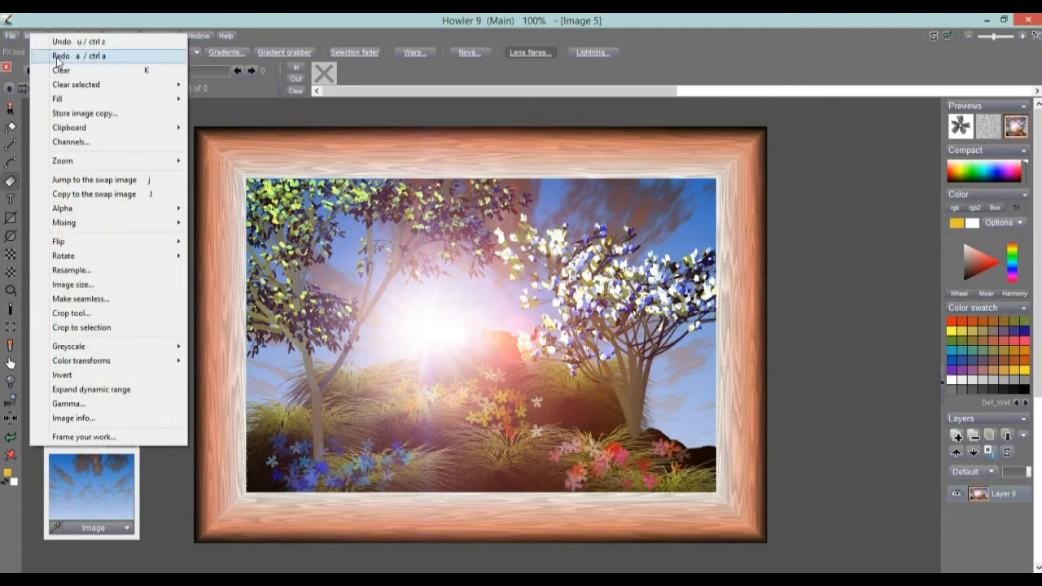
{"action": "left_click", "coordinate": [97, 113]}
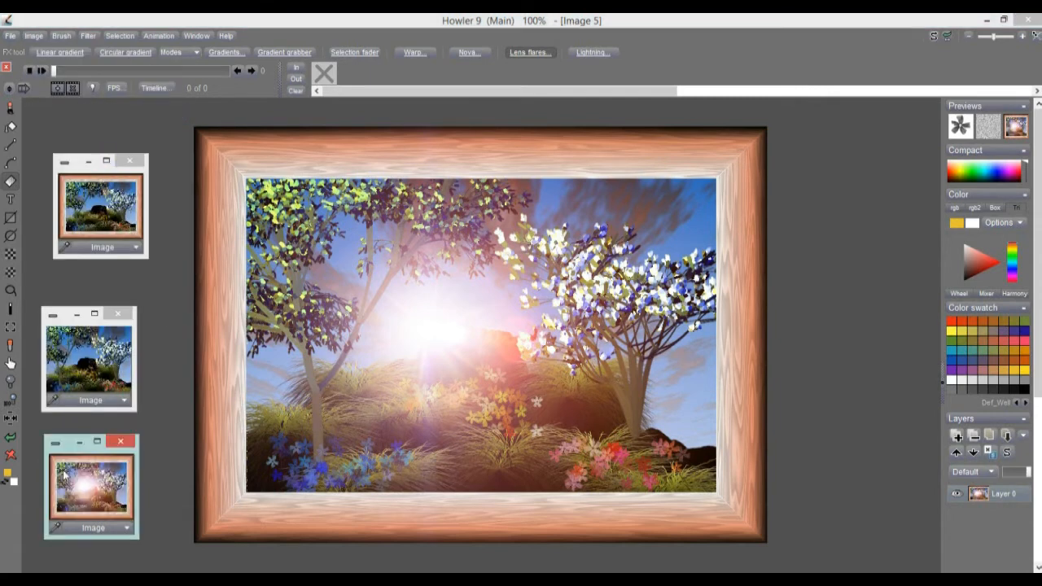
{"action": "left_click_drag", "start_coordinate": [65, 463], "coordinate": [87, 387]}
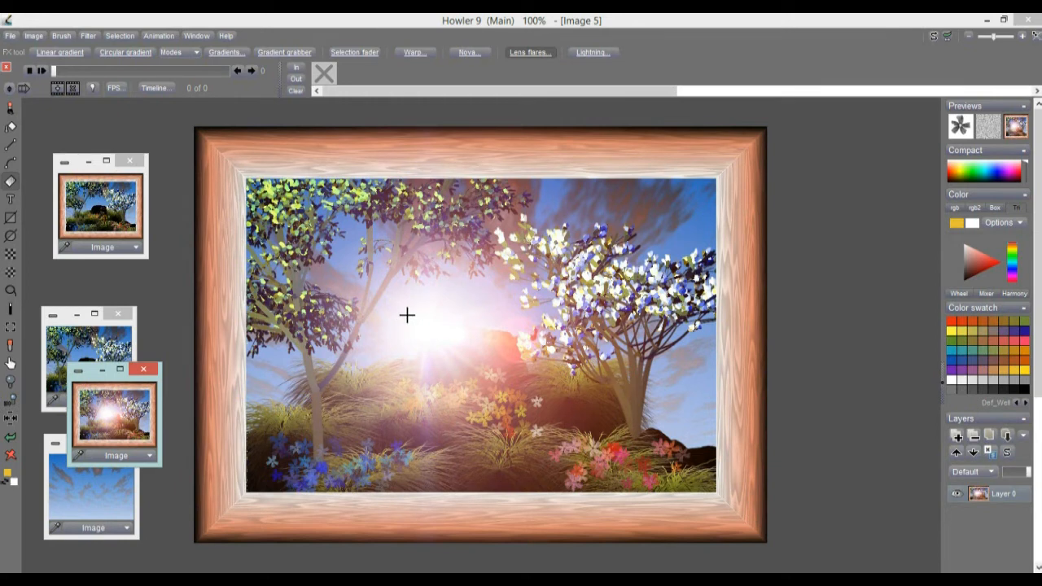
Create a 99-frame animation initialized with copies of the current frame
{"action": "left_click", "coordinate": [162, 34]}
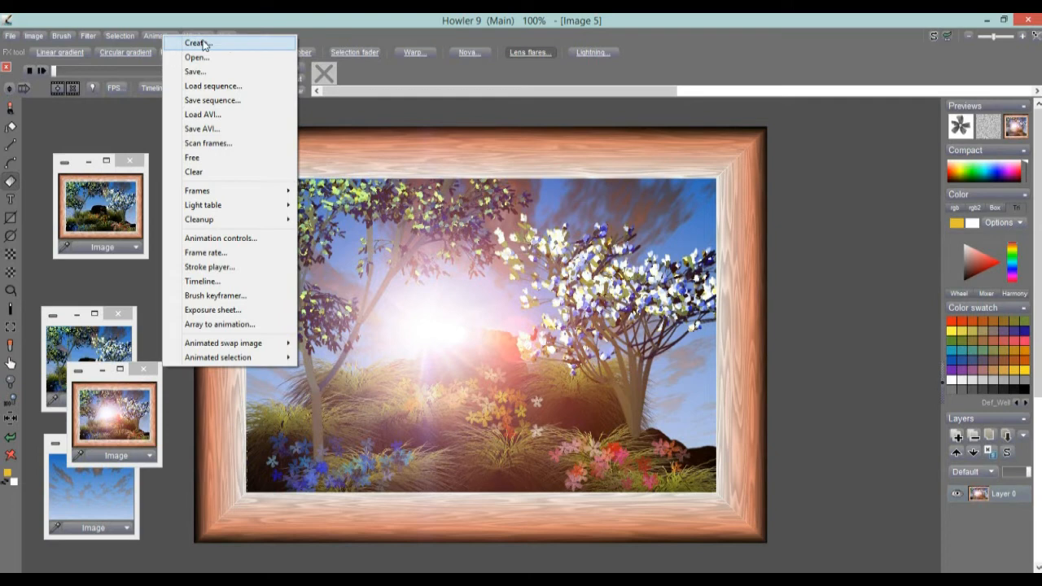
{"action": "left_click", "coordinate": [198, 43]}
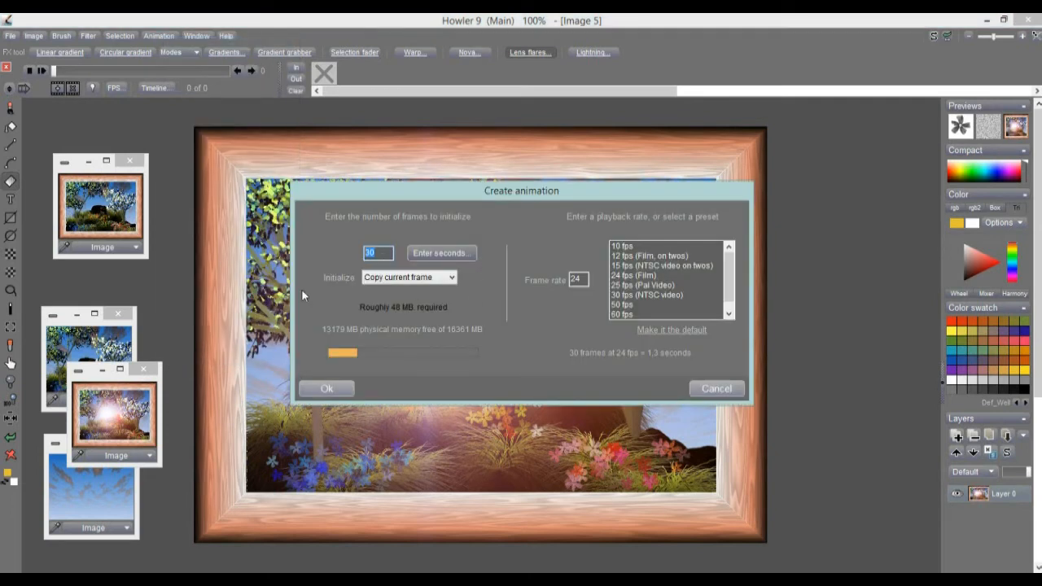
{"action": "type", "text": "99"}
{"action": "left_click", "coordinate": [326, 389]}
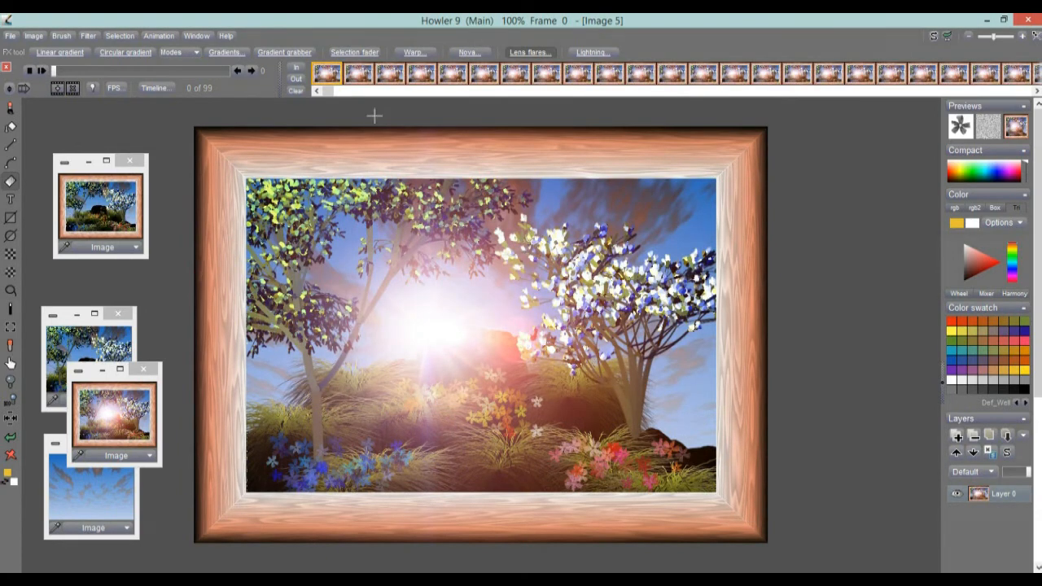
Step through the first animation frames and play the animation back
{"action": "left_click_drag", "start_coordinate": [65, 70], "coordinate": [38, 71]}
{"action": "left_click", "coordinate": [38, 71]}
{"action": "left_click", "coordinate": [358, 74]}
{"action": "left_click", "coordinate": [391, 74]}
{"action": "left_click", "coordinate": [427, 75]}
{"action": "left_click", "coordinate": [401, 77]}
{"action": "left_click", "coordinate": [362, 77]}
{"action": "left_click", "coordinate": [329, 75]}
{"action": "left_click", "coordinate": [43, 71]}
Set the playback rate to 30 fps (NTSC video), stop playback and return to frame 0
{"action": "left_click", "coordinate": [114, 88]}
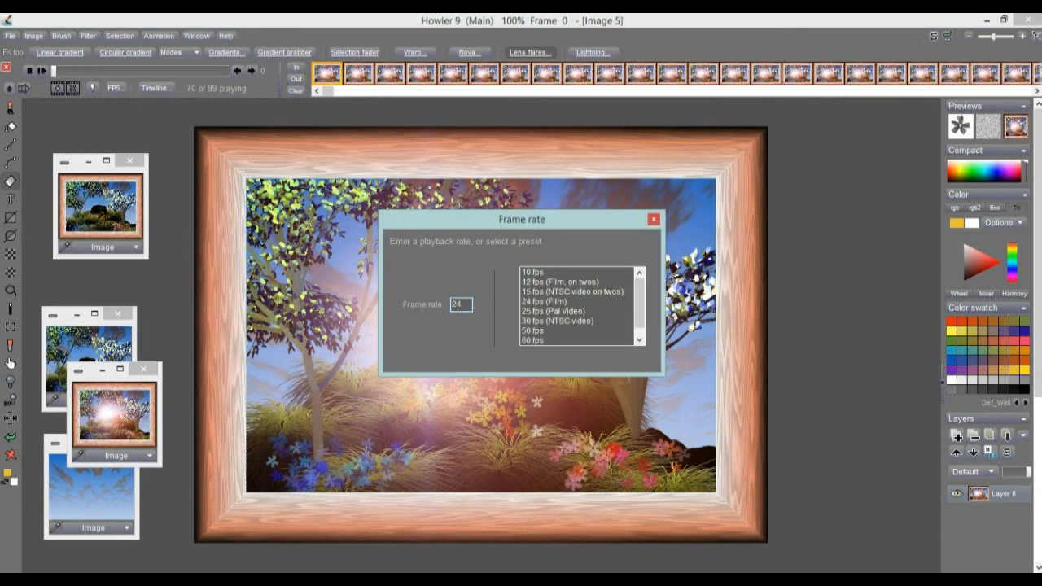
{"action": "left_click", "coordinate": [547, 321]}
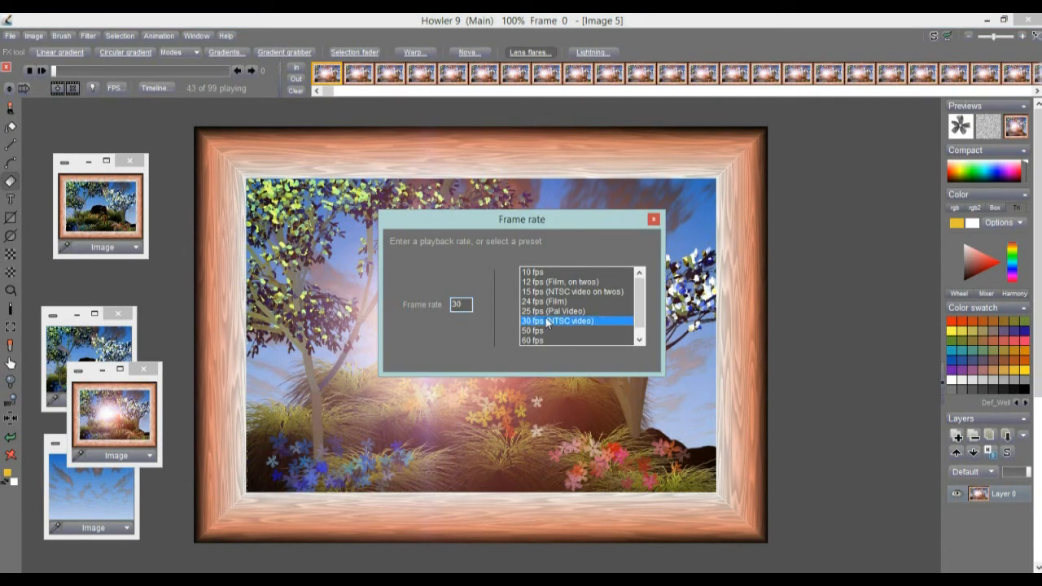
{"action": "left_click", "coordinate": [654, 220]}
{"action": "left_click", "coordinate": [188, 72]}
{"action": "left_click_drag", "start_coordinate": [188, 72], "coordinate": [50, 72]}
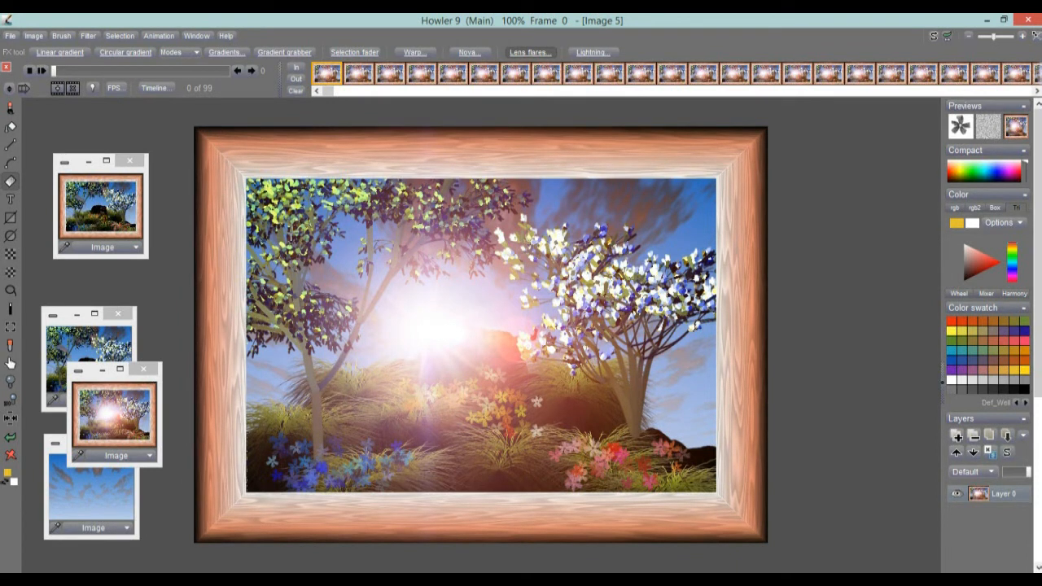
Open the timeline editor for the animation and move its window clear of the sun in the picture
{"action": "left_click", "coordinate": [154, 88]}
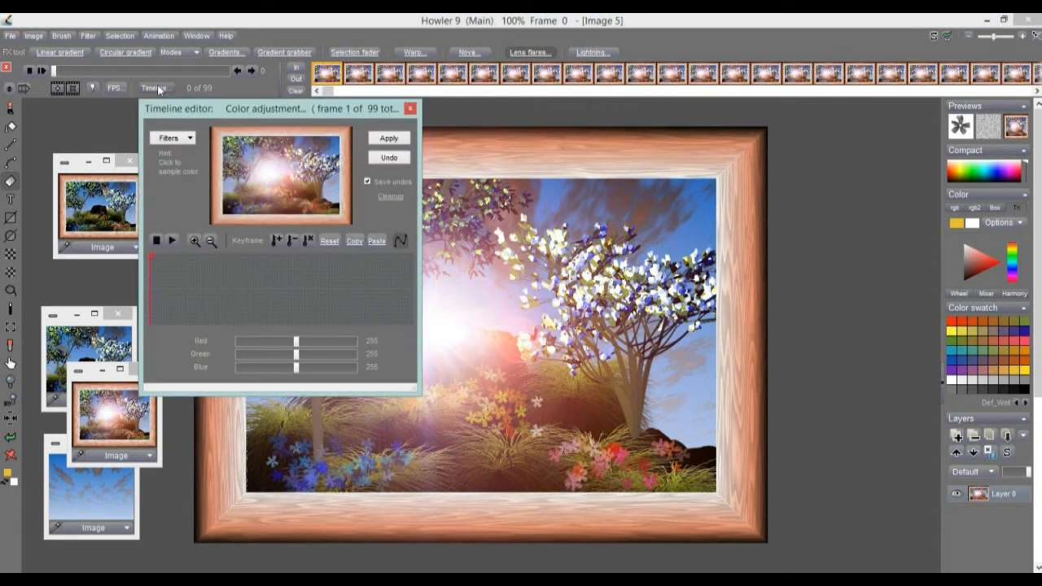
{"action": "left_click_drag", "start_coordinate": [190, 115], "coordinate": [85, 132]}
{"action": "left_click", "coordinate": [92, 36]}
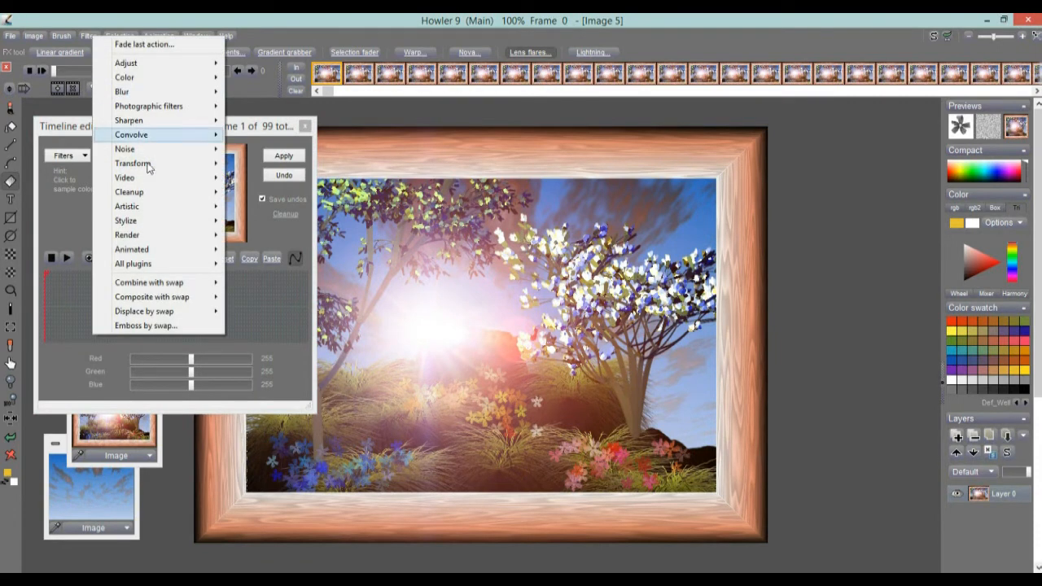
{"action": "mouse_move", "coordinate": [167, 254]}
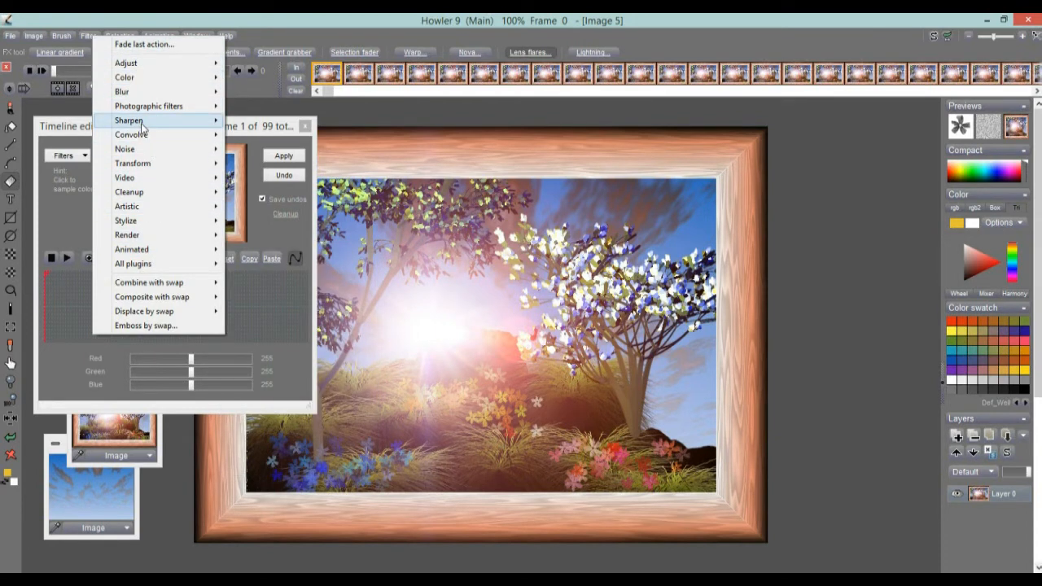
{"action": "left_click", "coordinate": [147, 18]}
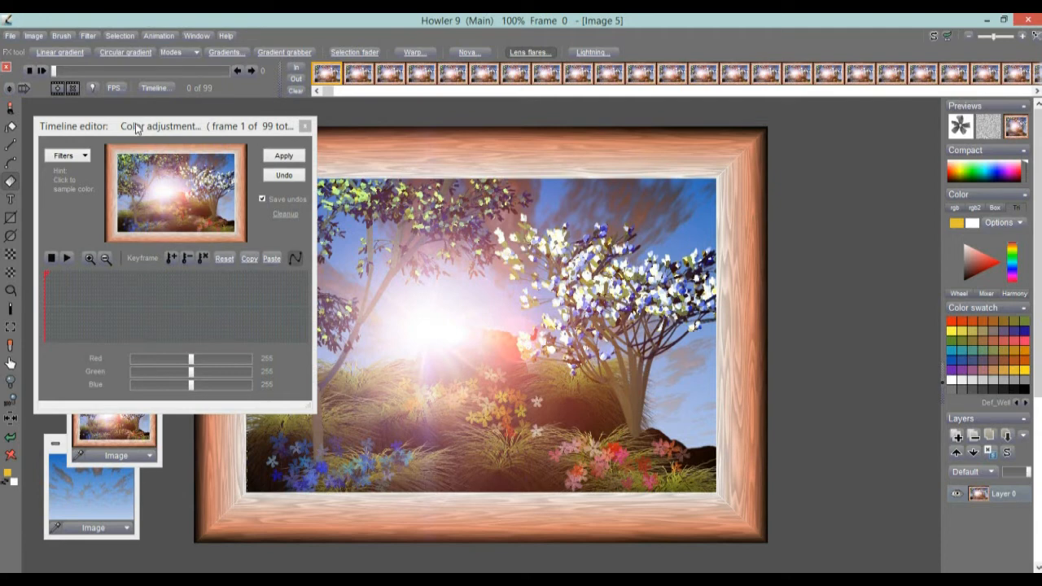
{"action": "mouse_move", "coordinate": [61, 126]}
{"action": "left_mouse_down"}
{"action": "mouse_move", "coordinate": [101, 136]}
{"action": "mouse_move", "coordinate": [57, 120]}
{"action": "left_mouse_up"}
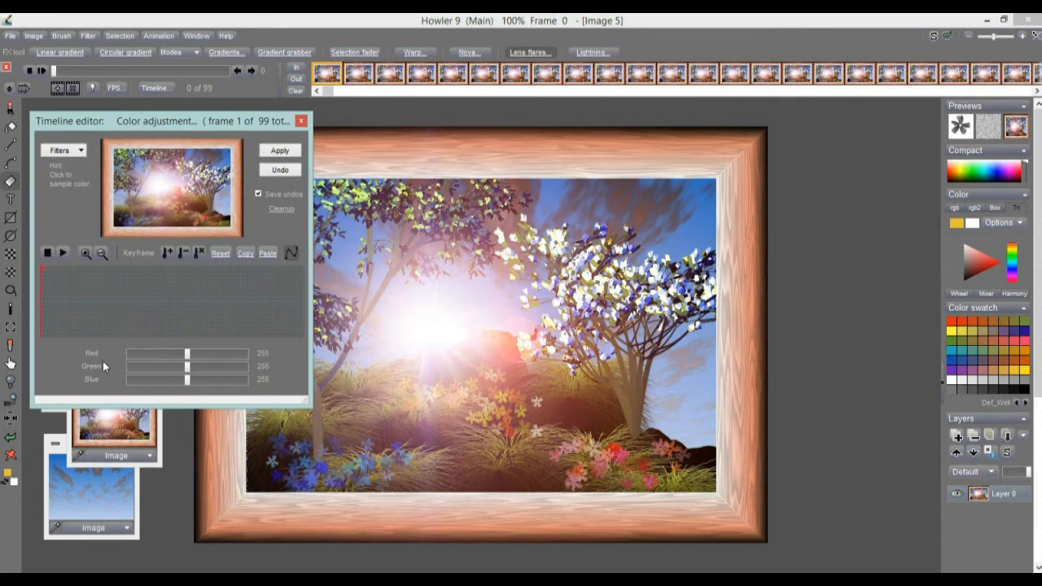
Try out the color adjustment filter with different red, green and blue levels while scrubbing through the timeline
{"action": "left_click_drag", "start_coordinate": [89, 315], "coordinate": [154, 306]}
{"action": "left_click_drag", "start_coordinate": [155, 353], "coordinate": [110, 352]}
{"action": "left_click_drag", "start_coordinate": [222, 380], "coordinate": [119, 379]}
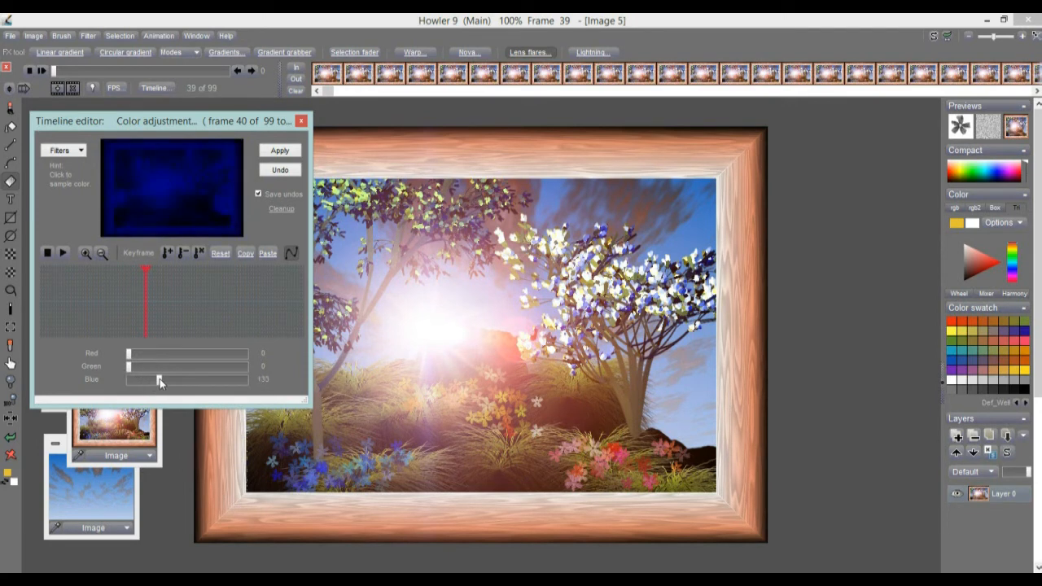
{"action": "mouse_move", "coordinate": [133, 368]}
{"action": "left_mouse_down"}
{"action": "mouse_move", "coordinate": [159, 368]}
{"action": "mouse_move", "coordinate": [143, 366]}
{"action": "left_mouse_up"}
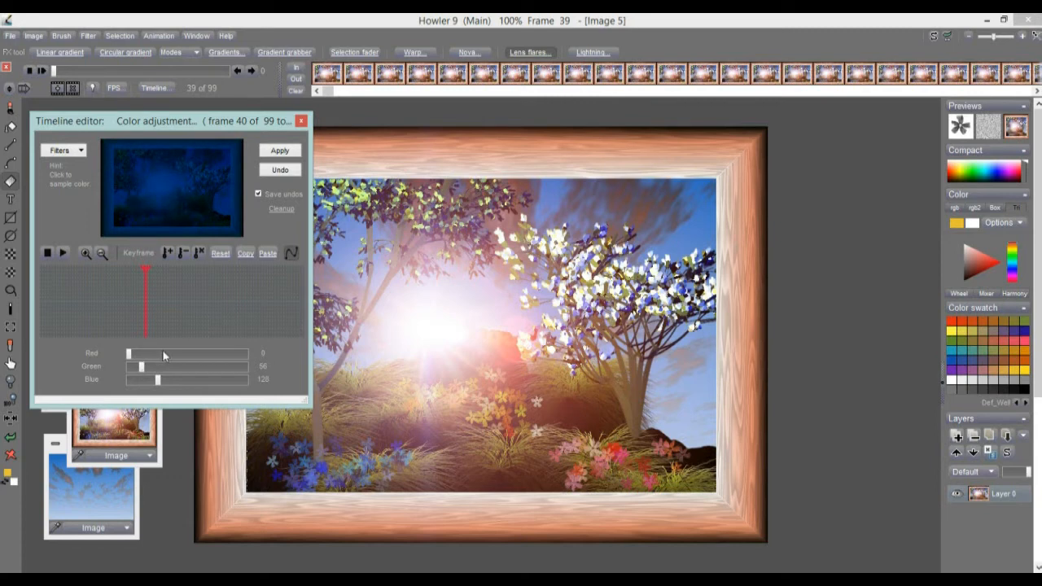
{"action": "left_click_drag", "start_coordinate": [85, 294], "coordinate": [195, 296]}
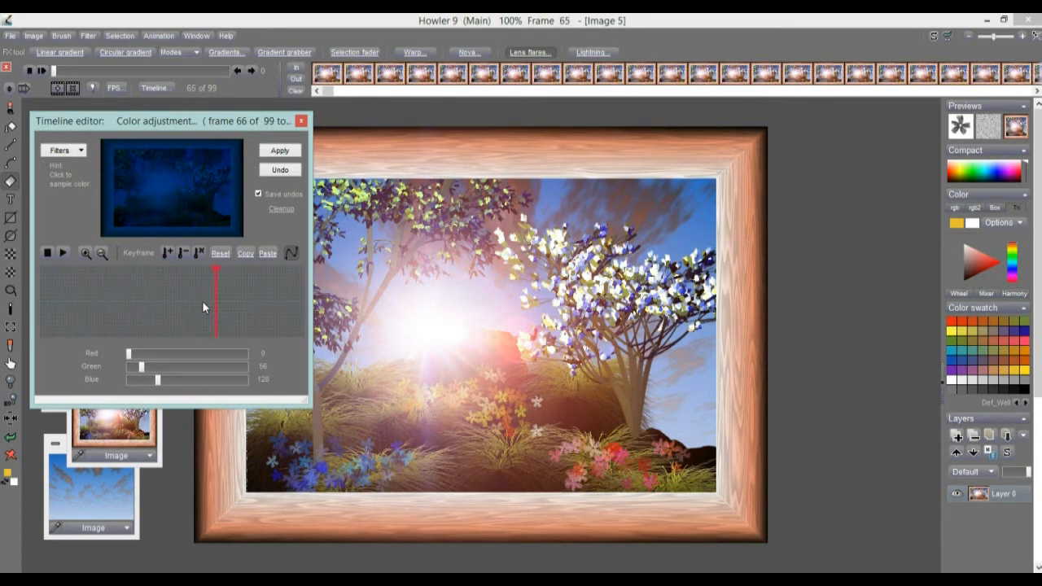
{"action": "left_click_drag", "start_coordinate": [169, 354], "coordinate": [240, 354]}
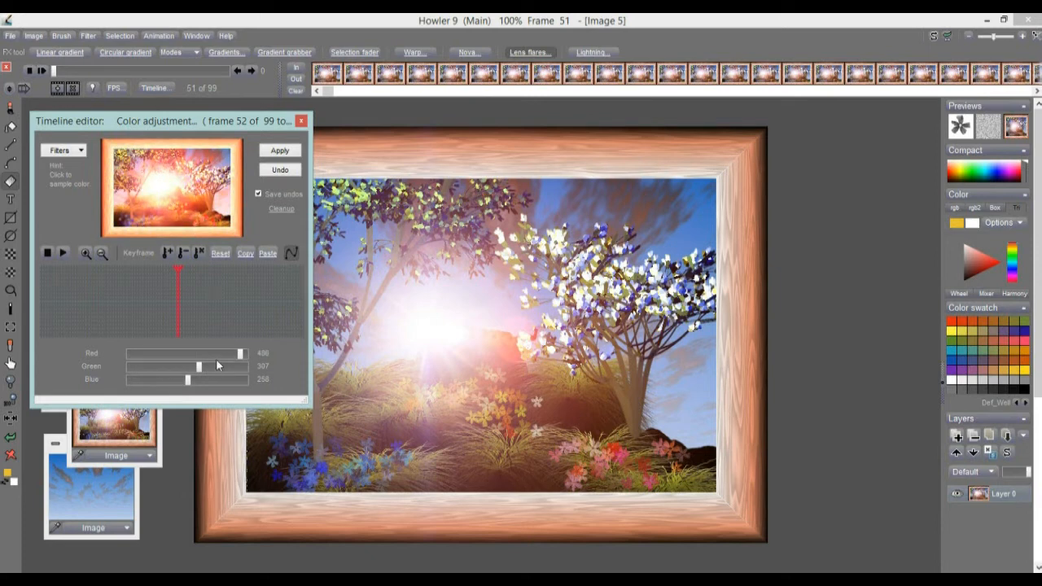
{"action": "left_click_drag", "start_coordinate": [168, 302], "coordinate": [141, 293]}
Switch the timeline filter to the animated Snowfall effect, set its size to 23, and preview it back to frame 24
{"action": "left_click", "coordinate": [70, 150]}
{"action": "left_click_drag", "start_coordinate": [253, 165], "coordinate": [253, 305]}
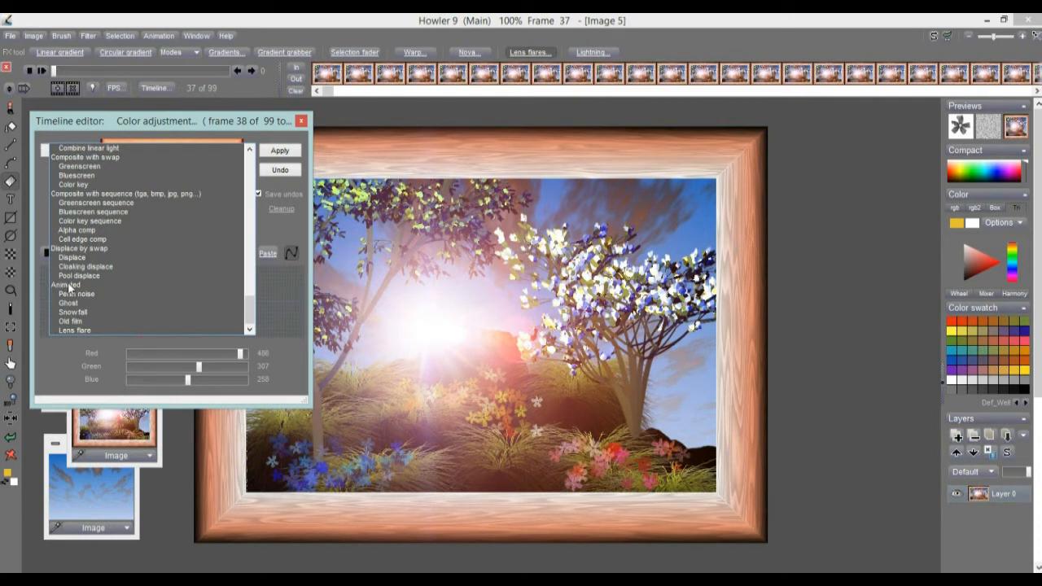
{"action": "left_click", "coordinate": [72, 313]}
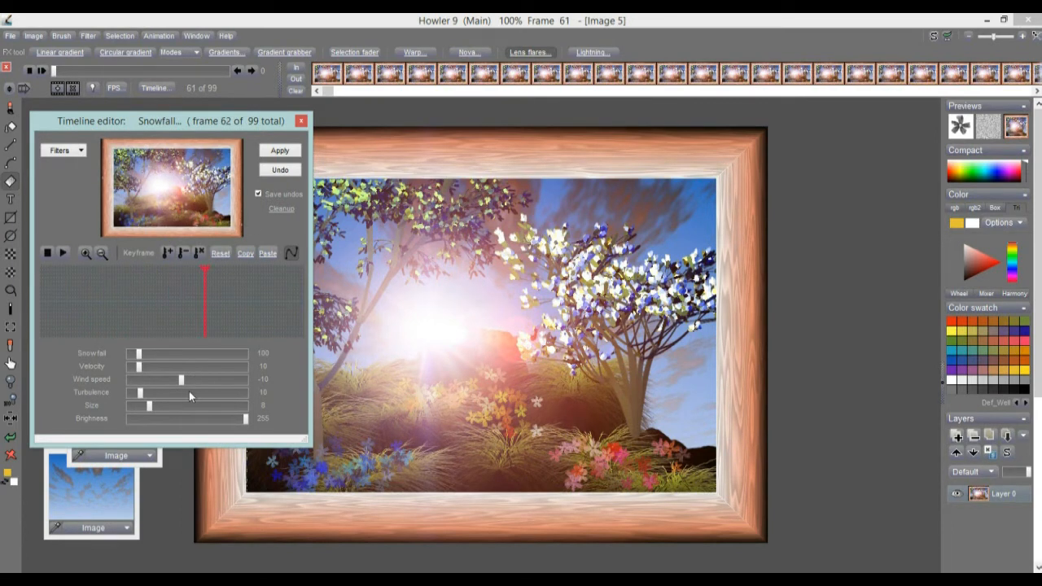
{"action": "left_click_drag", "start_coordinate": [172, 405], "coordinate": [199, 407]}
{"action": "mouse_move", "coordinate": [121, 319]}
{"action": "left_mouse_down"}
{"action": "mouse_move", "coordinate": [196, 316]}
{"action": "mouse_move", "coordinate": [154, 316]}
{"action": "left_mouse_up"}
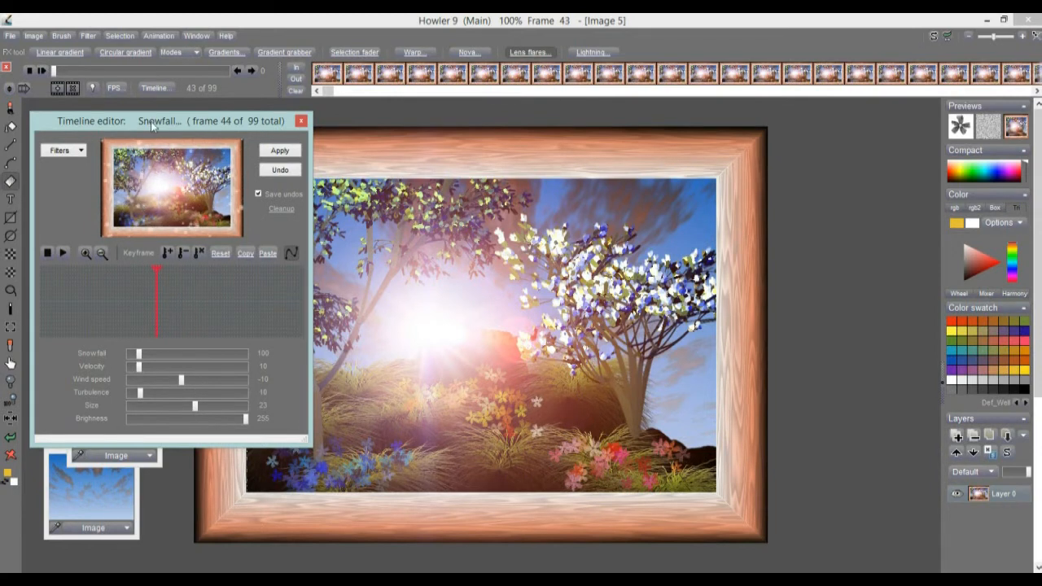
{"action": "mouse_move", "coordinate": [111, 293]}
{"action": "left_mouse_down"}
{"action": "mouse_move", "coordinate": [224, 296]}
{"action": "mouse_move", "coordinate": [235, 307]}
{"action": "mouse_move", "coordinate": [91, 303]}
{"action": "mouse_move", "coordinate": [102, 302]}
{"action": "left_mouse_up"}
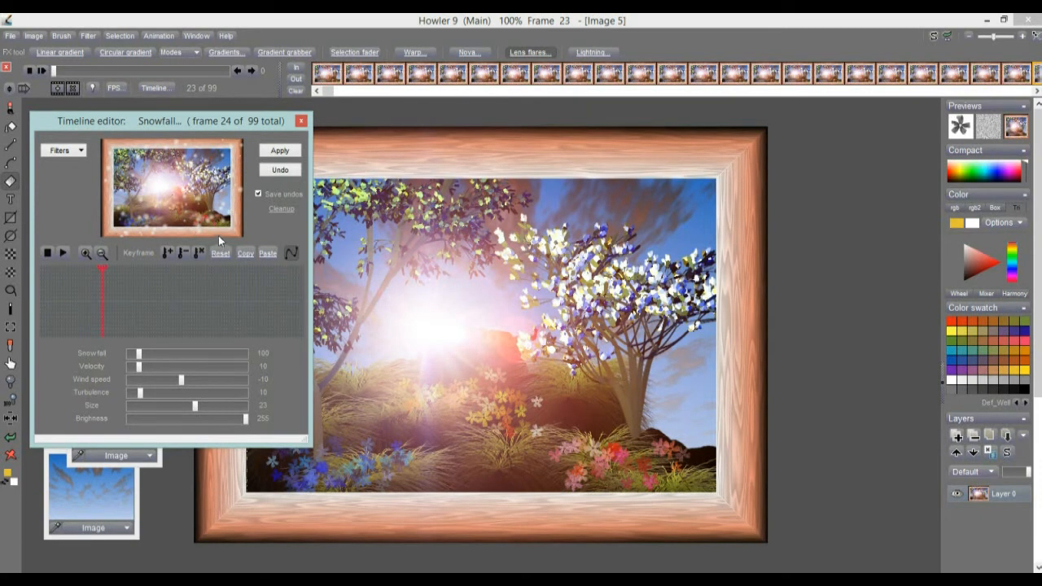
Move the timeline editor low enough to uncover most of the picture and draw a trial rectangular selection over its upper-left corner
{"action": "left_click_drag", "start_coordinate": [205, 127], "coordinate": [121, 396]}
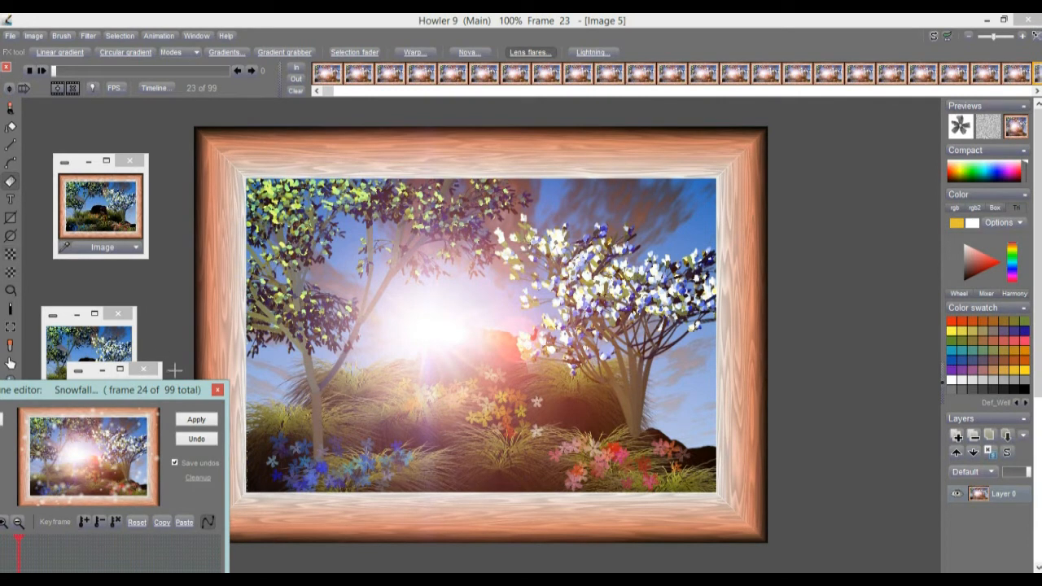
{"action": "left_click_drag", "start_coordinate": [91, 393], "coordinate": [213, 467]}
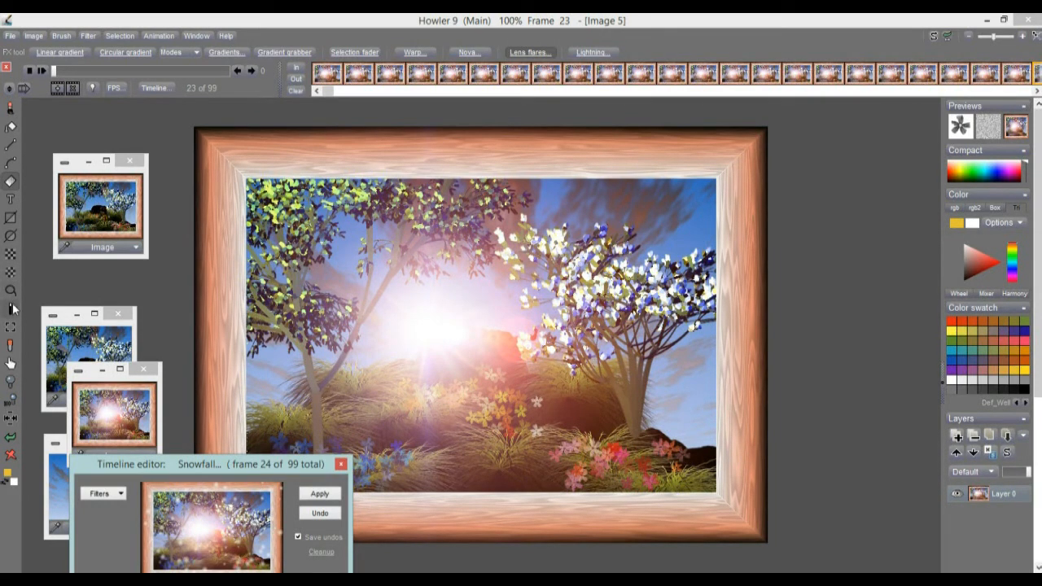
{"action": "left_click", "coordinate": [12, 258]}
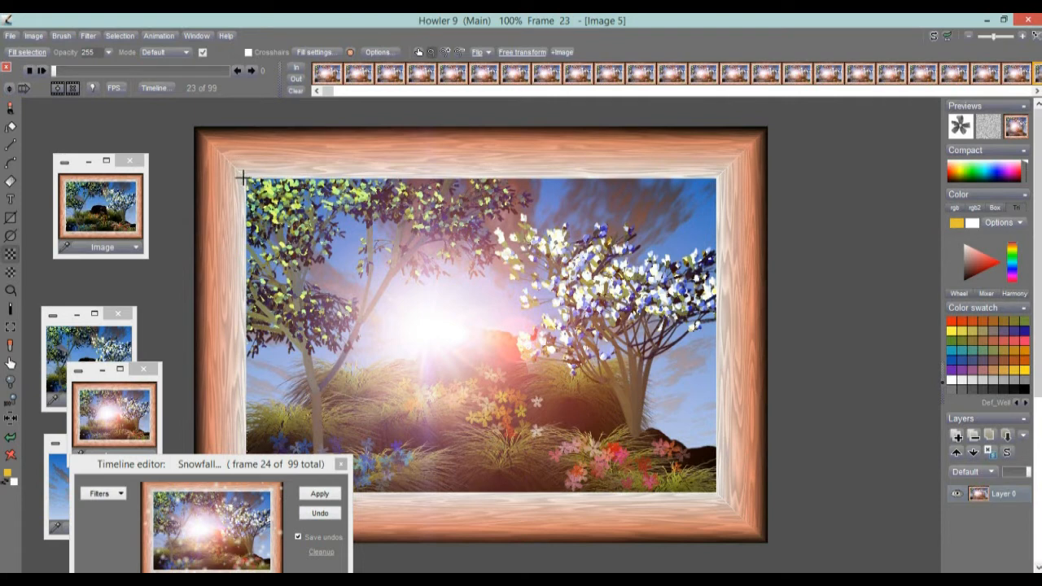
{"action": "left_click_drag", "start_coordinate": [384, 251], "coordinate": [394, 250]}
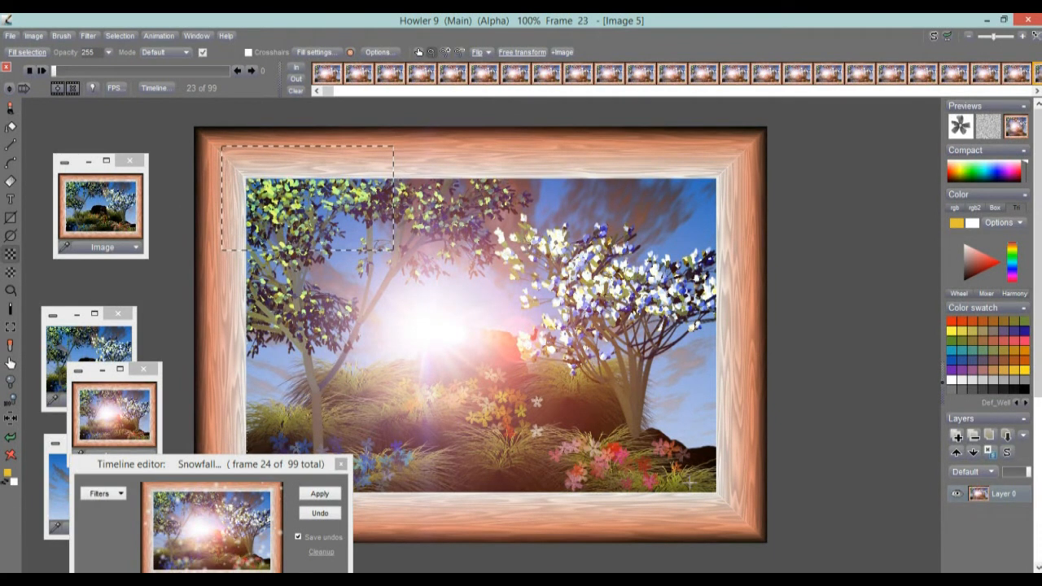
Select the landscape area inside the wooden frame with a rectangle and turn on the alpha overlay
{"action": "left_click_drag", "start_coordinate": [247, 178], "coordinate": [718, 493]}
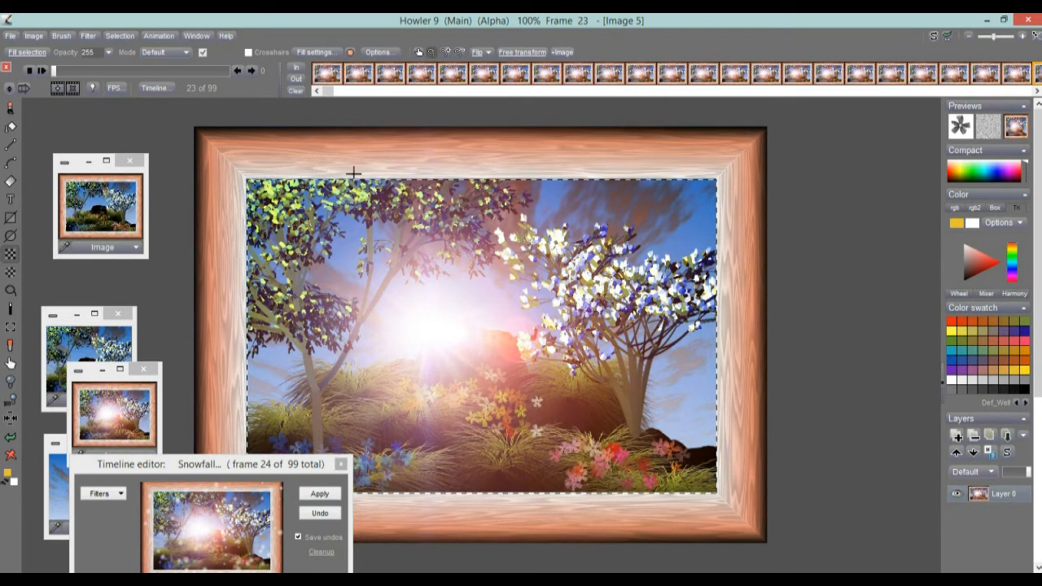
{"action": "left_click", "coordinate": [124, 34]}
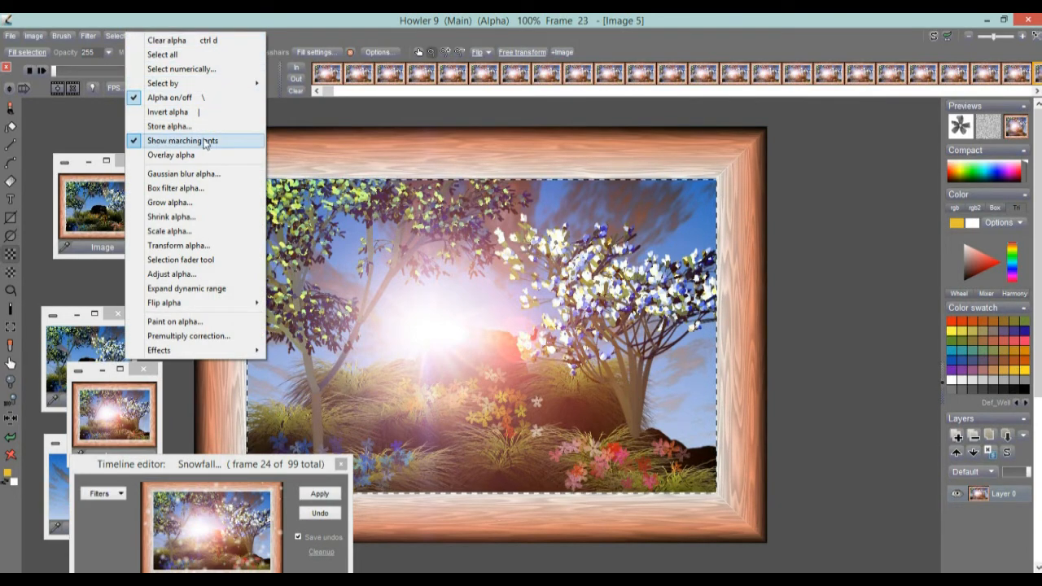
{"action": "left_click", "coordinate": [171, 155]}
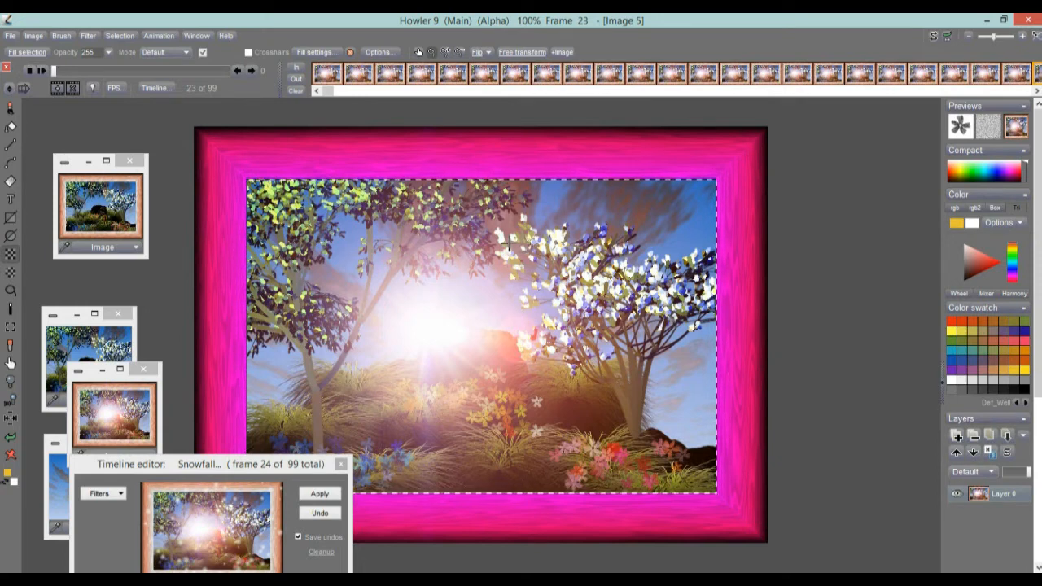
Try stretching the selection vertically over the frame's upper and lower bars with Free transform, and clear the selection
{"action": "left_click", "coordinate": [525, 53]}
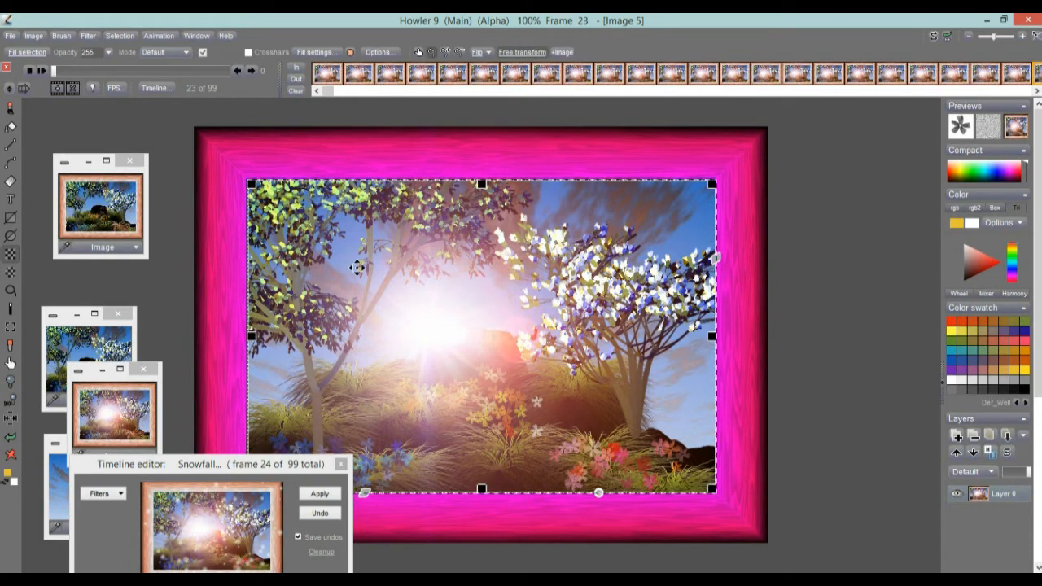
{"action": "left_click_drag", "start_coordinate": [482, 185], "coordinate": [482, 137]}
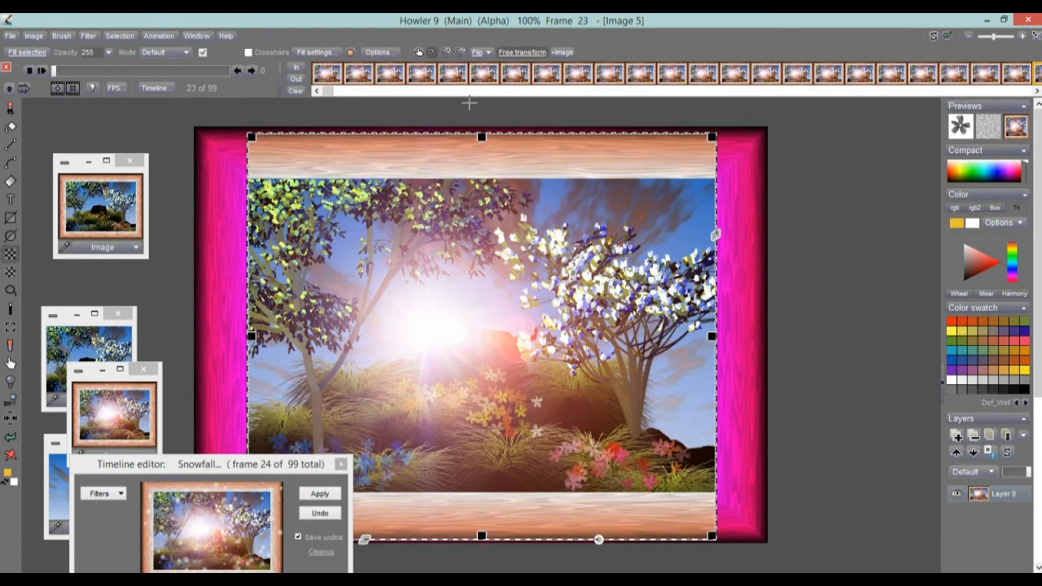
{"action": "left_click", "coordinate": [522, 53]}
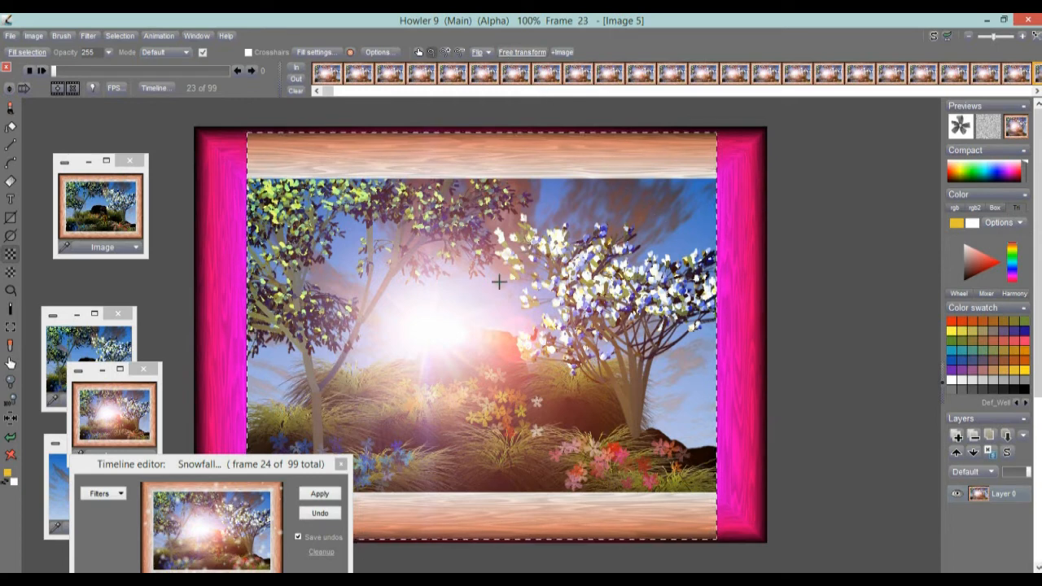
{"action": "left_click", "coordinate": [489, 312]}
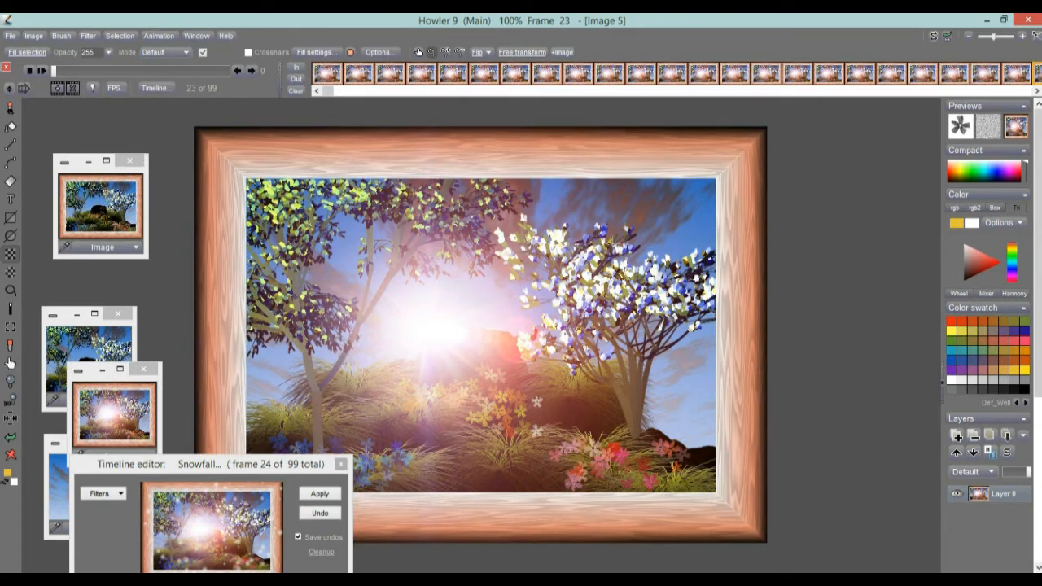
Try shrinking a whole-image selection to the inner edge of the frame with Free transform, and cancel the transform
{"action": "left_click", "coordinate": [522, 52]}
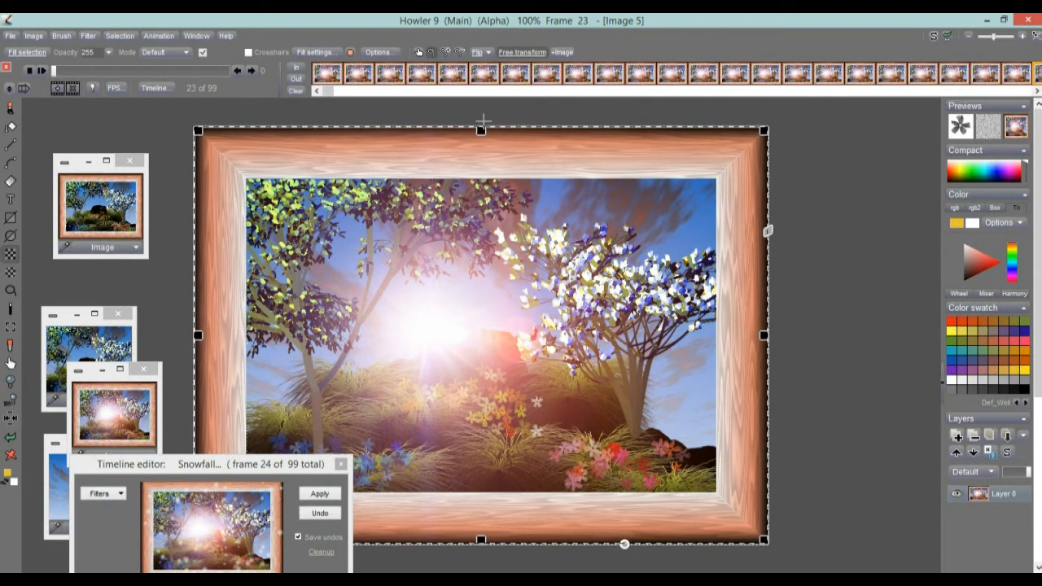
{"action": "left_click_drag", "start_coordinate": [481, 541], "coordinate": [481, 490]}
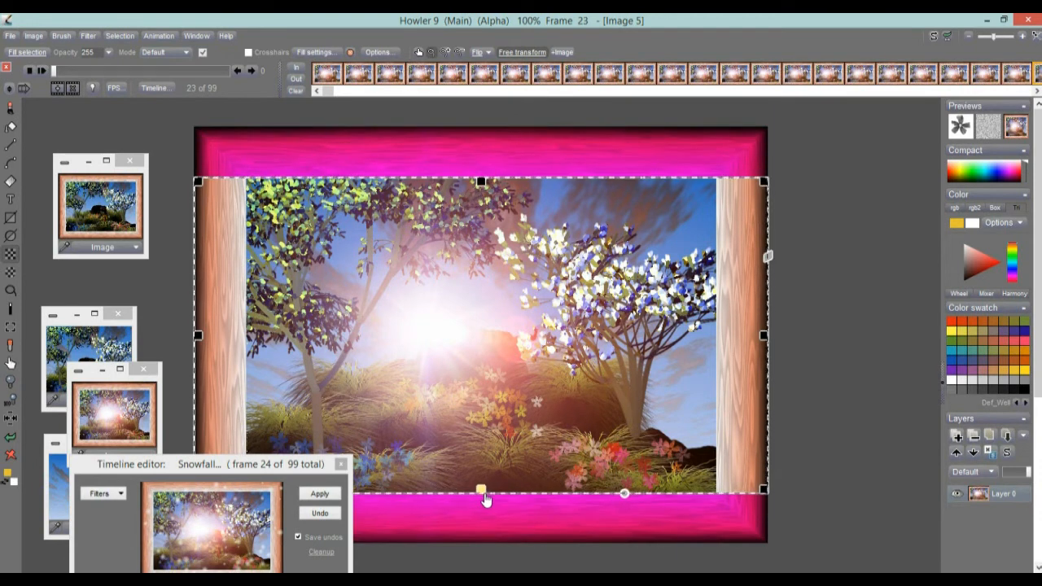
{"action": "left_click_drag", "start_coordinate": [764, 342], "coordinate": [717, 348]}
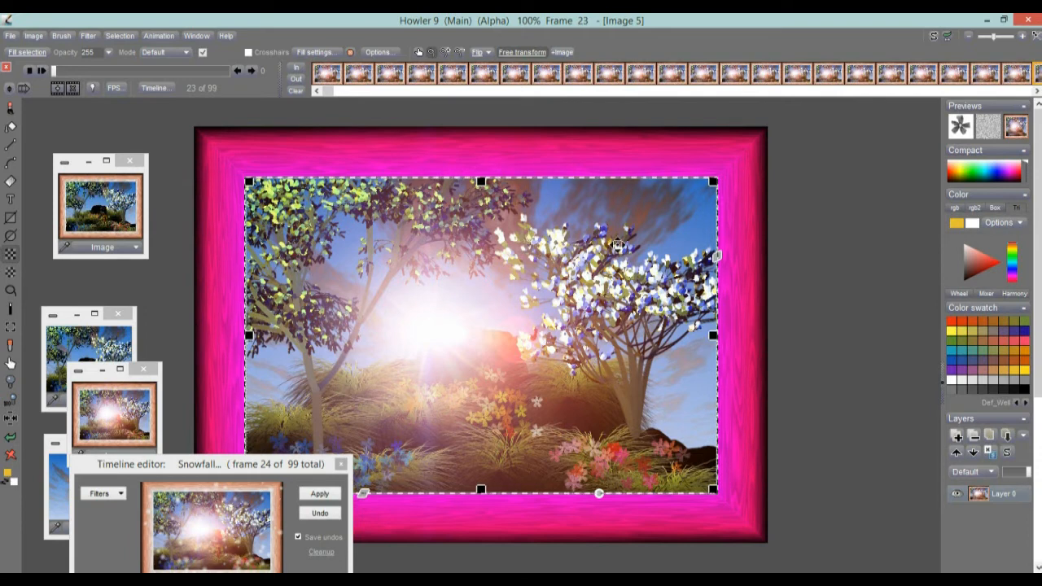
{"action": "right_click", "coordinate": [499, 234]}
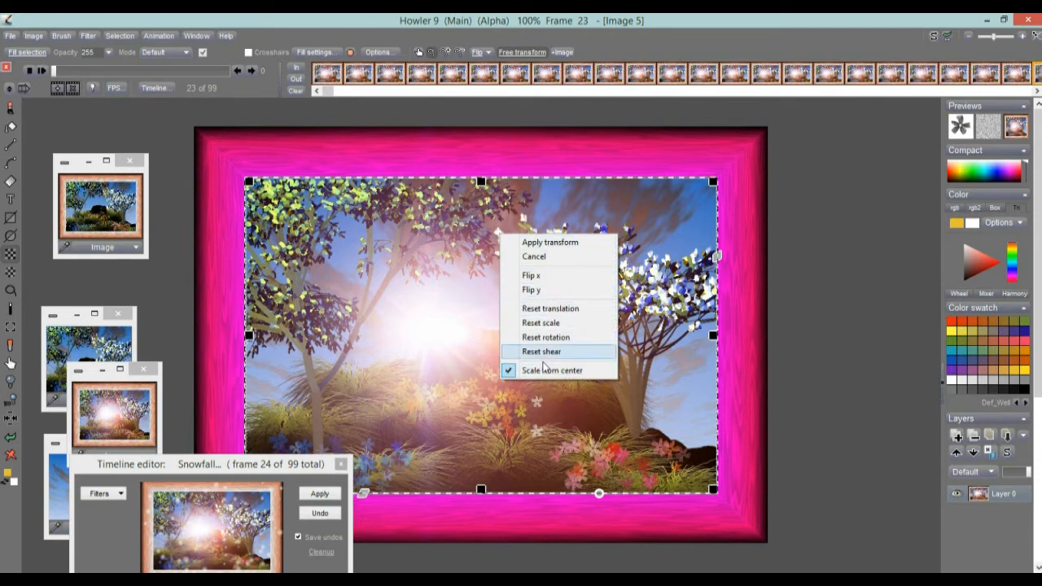
{"action": "left_click", "coordinate": [549, 262]}
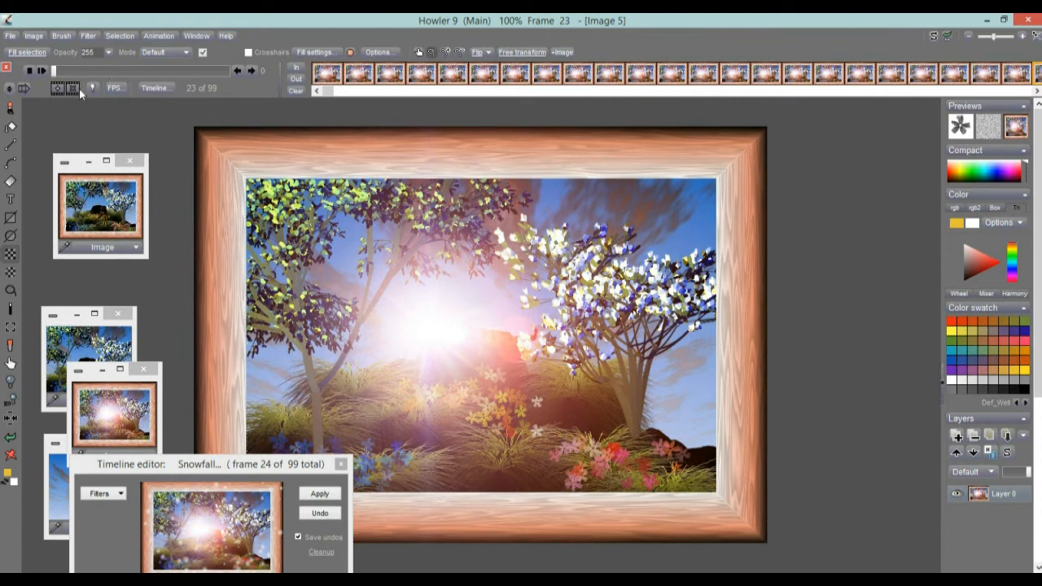
Reselect the landscape inside the frame with a rectangle and bring the timeline editor back into full view
{"action": "left_click", "coordinate": [10, 255]}
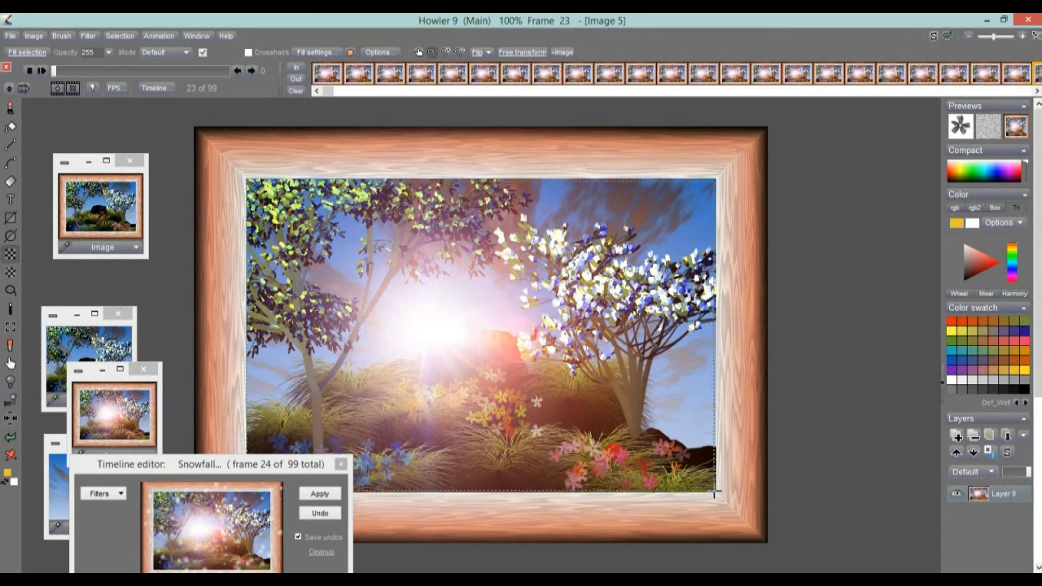
{"action": "left_click_drag", "start_coordinate": [715, 493], "coordinate": [715, 492]}
{"action": "left_click_drag", "start_coordinate": [177, 469], "coordinate": [316, 192]}
Set the snowfall size to 40, scrub the timeline to frame 28 to preview it, and move the editor off the sun
{"action": "left_click_drag", "start_coordinate": [280, 368], "coordinate": [324, 379]}
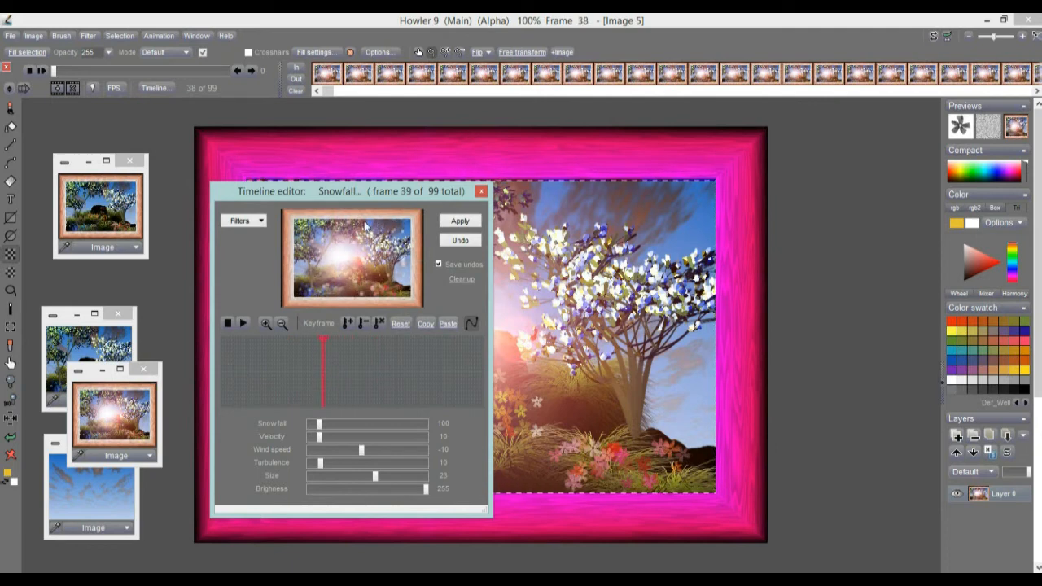
{"action": "left_click_drag", "start_coordinate": [389, 476], "coordinate": [427, 477]}
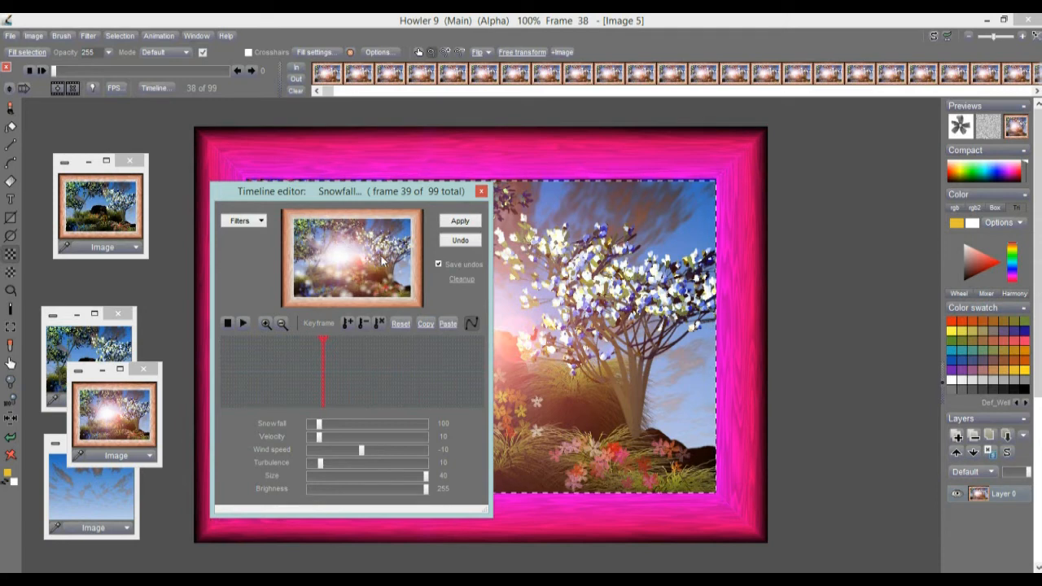
{"action": "left_click_drag", "start_coordinate": [374, 381], "coordinate": [408, 379]}
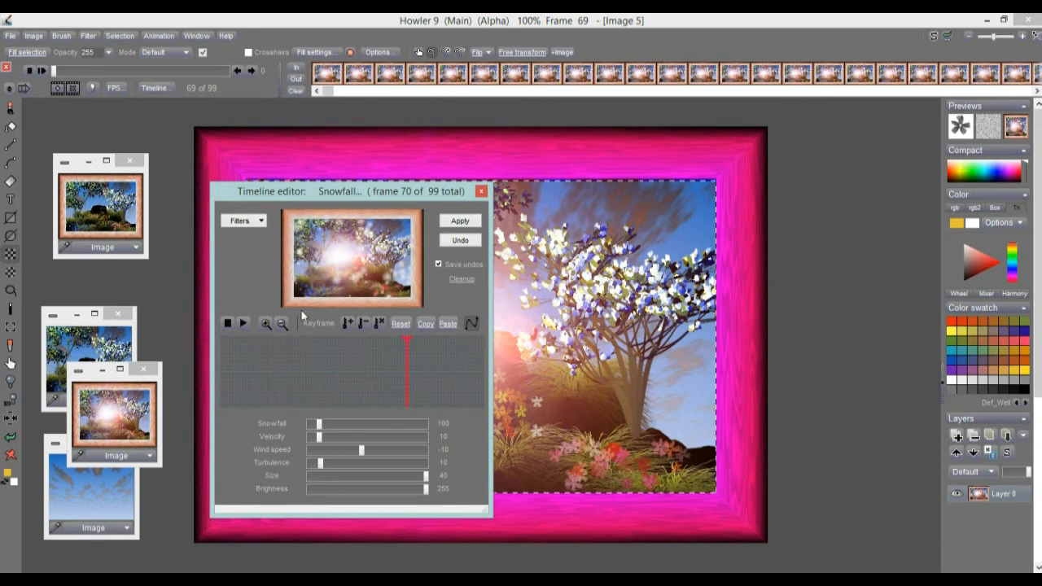
{"action": "left_click_drag", "start_coordinate": [351, 370], "coordinate": [294, 371]}
{"action": "left_click_drag", "start_coordinate": [410, 191], "coordinate": [246, 210]}
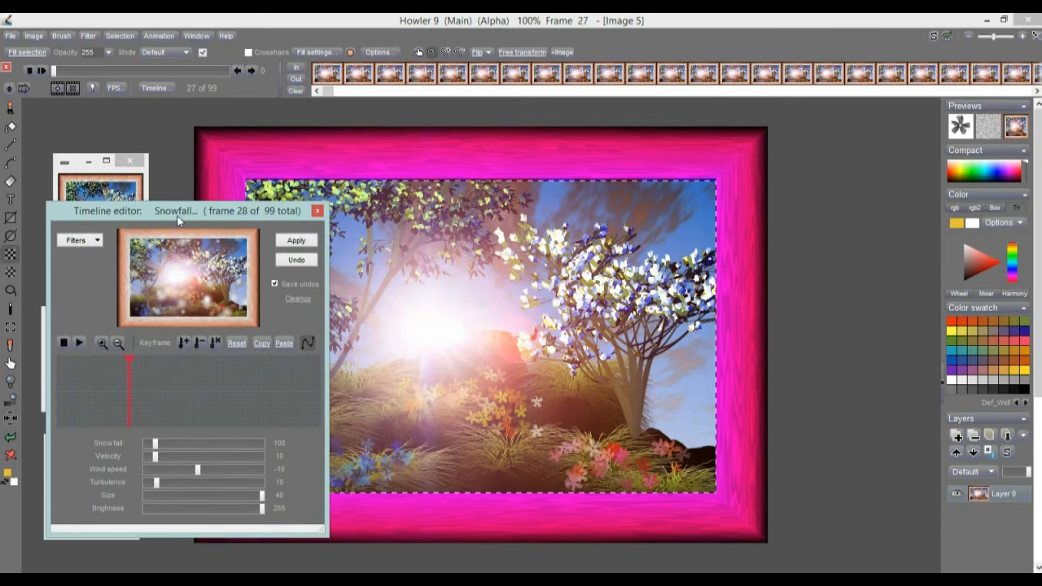
Paint test strokes with the Leafy 3 brush across the selected landscape and undo them
{"action": "left_click", "coordinate": [11, 109]}
{"action": "mouse_move", "coordinate": [400, 214]}
{"action": "left_mouse_down"}
{"action": "mouse_move", "coordinate": [444, 216]}
{"action": "mouse_move", "coordinate": [481, 274]}
{"action": "mouse_move", "coordinate": [791, 272]}
{"action": "mouse_move", "coordinate": [640, 423]}
{"action": "mouse_move", "coordinate": [590, 397]}
{"action": "left_mouse_up"}
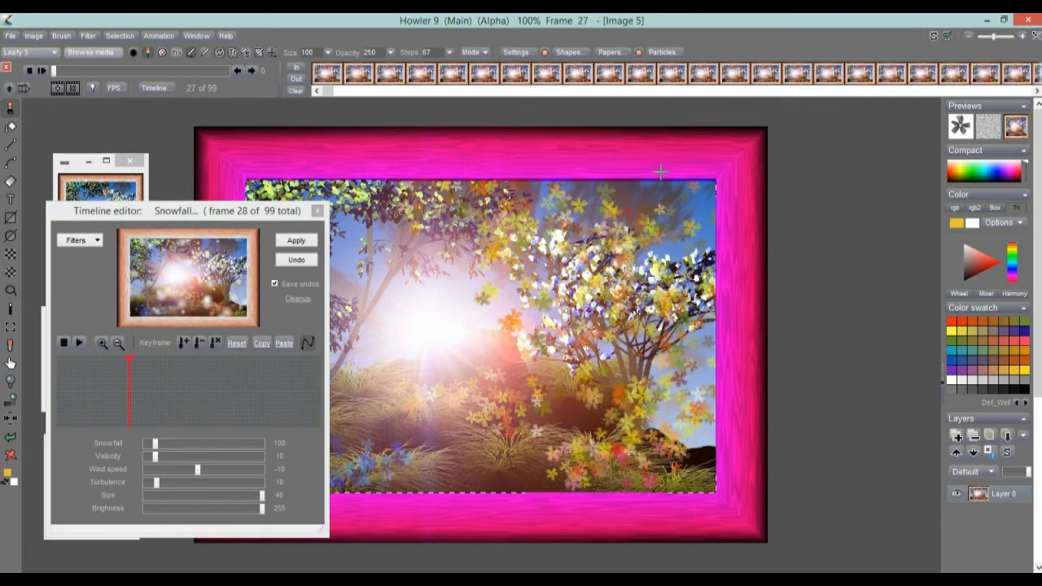
{"action": "mouse_move", "coordinate": [595, 219]}
{"action": "left_mouse_down"}
{"action": "mouse_move", "coordinate": [631, 293]}
{"action": "mouse_move", "coordinate": [557, 399]}
{"action": "mouse_move", "coordinate": [489, 416]}
{"action": "mouse_move", "coordinate": [425, 323]}
{"action": "mouse_move", "coordinate": [422, 358]}
{"action": "left_mouse_up"}
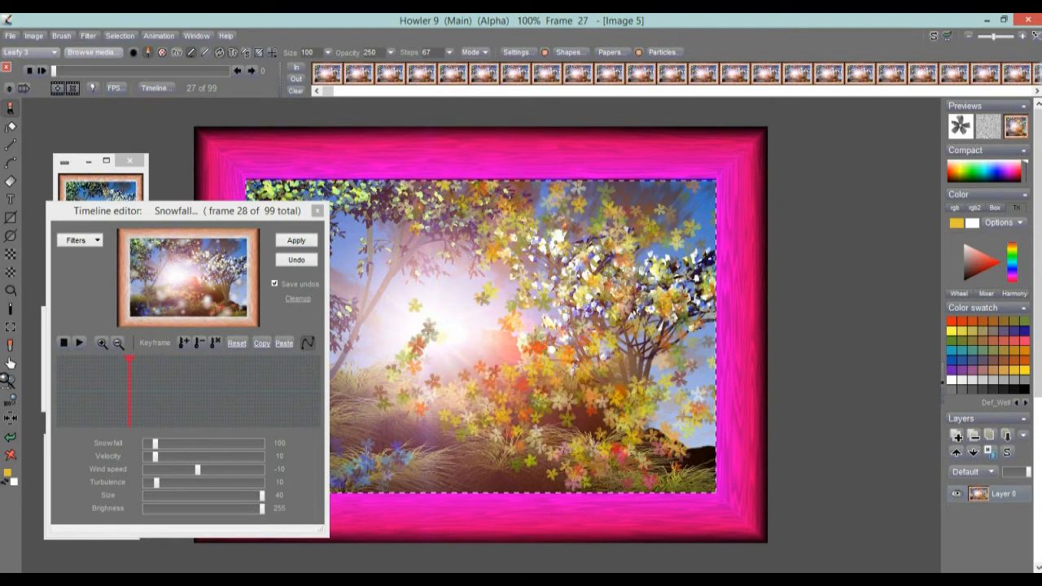
{"action": "left_click", "coordinate": [10, 439]}
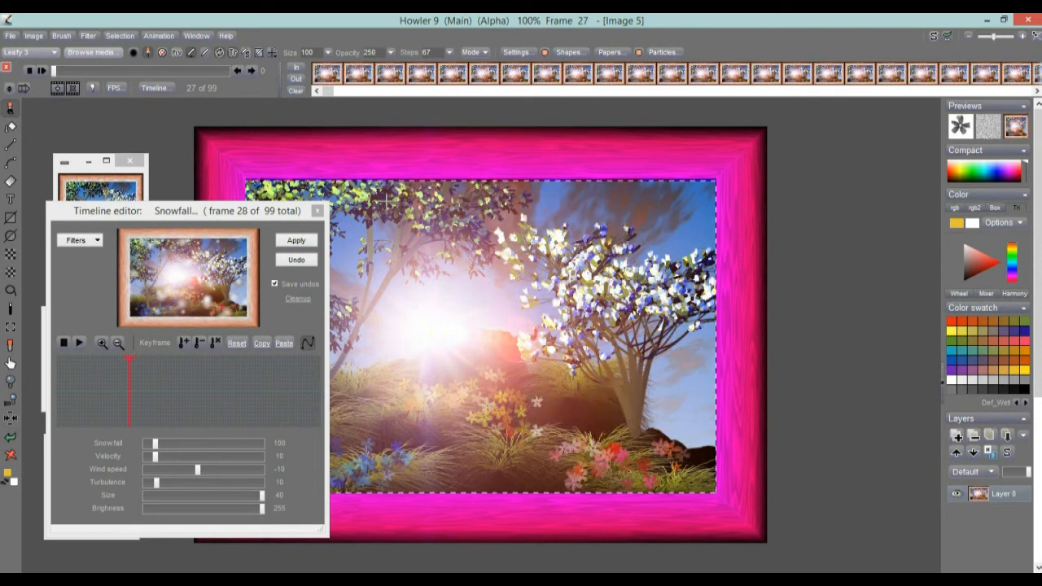
Move the timeline editor down until the whole selected picture is uncovered
{"action": "mouse_move", "coordinate": [159, 212]}
{"action": "left_mouse_down"}
{"action": "mouse_move", "coordinate": [167, 216]}
{"action": "mouse_move", "coordinate": [147, 243]}
{"action": "mouse_move", "coordinate": [144, 224]}
{"action": "left_mouse_up"}
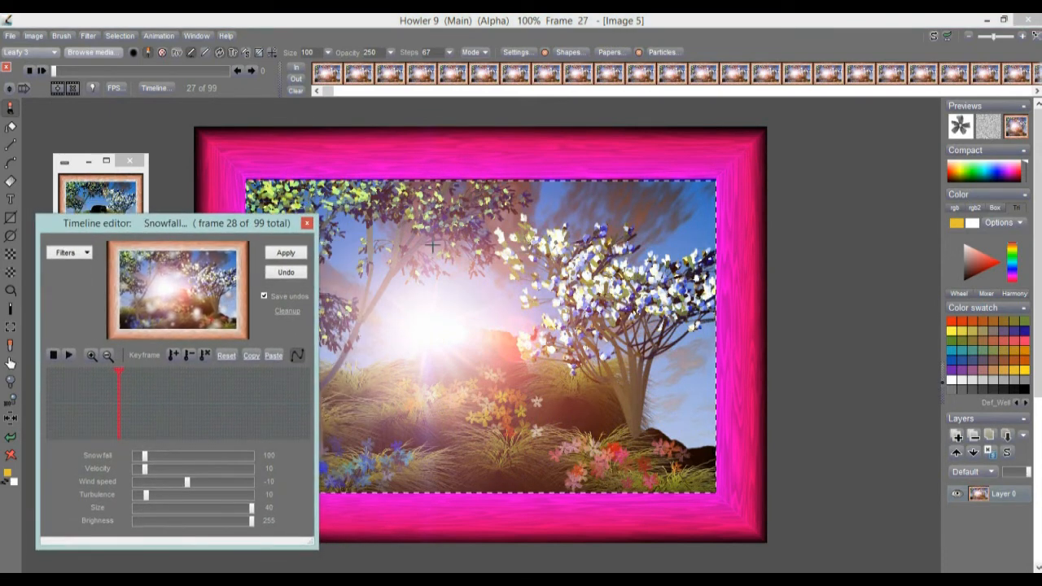
{"action": "left_click_drag", "start_coordinate": [131, 230], "coordinate": [148, 501]}
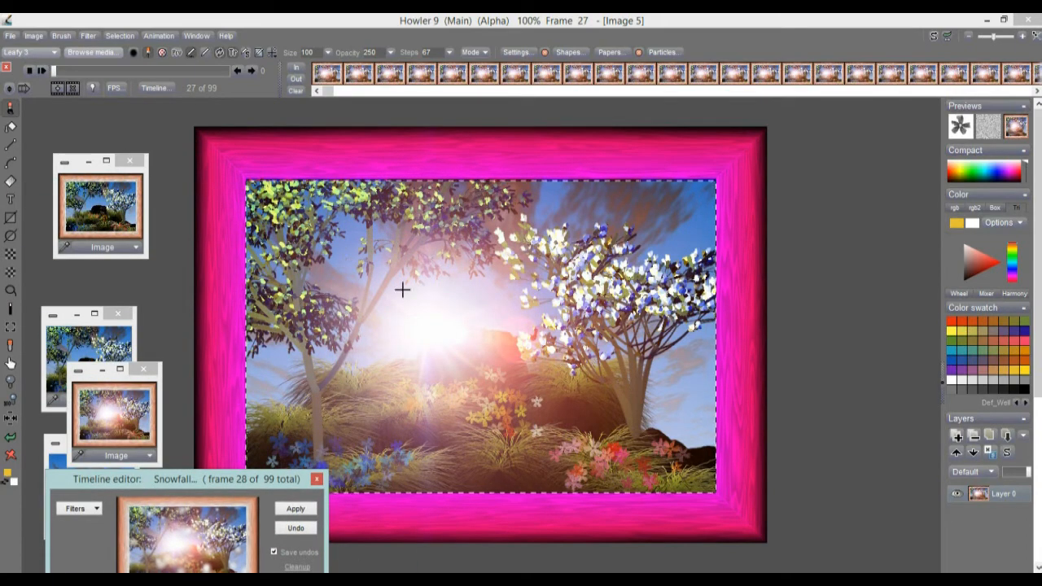
{"action": "left_click_drag", "start_coordinate": [203, 479], "coordinate": [199, 548]}
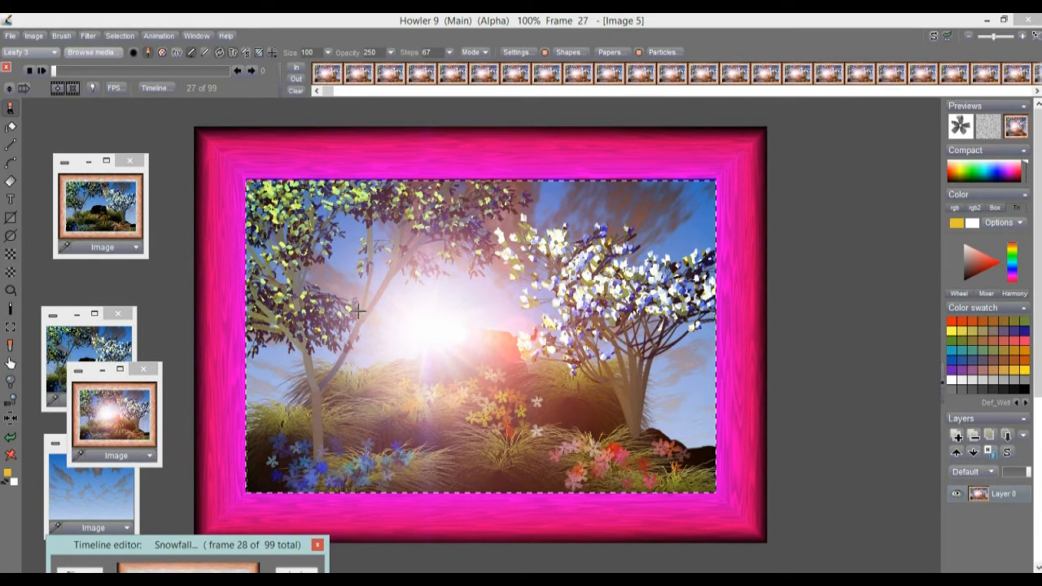
Try a color key selection with RGB difference, sampling the blue sky and the bright glow as key colors
{"action": "left_click", "coordinate": [117, 35]}
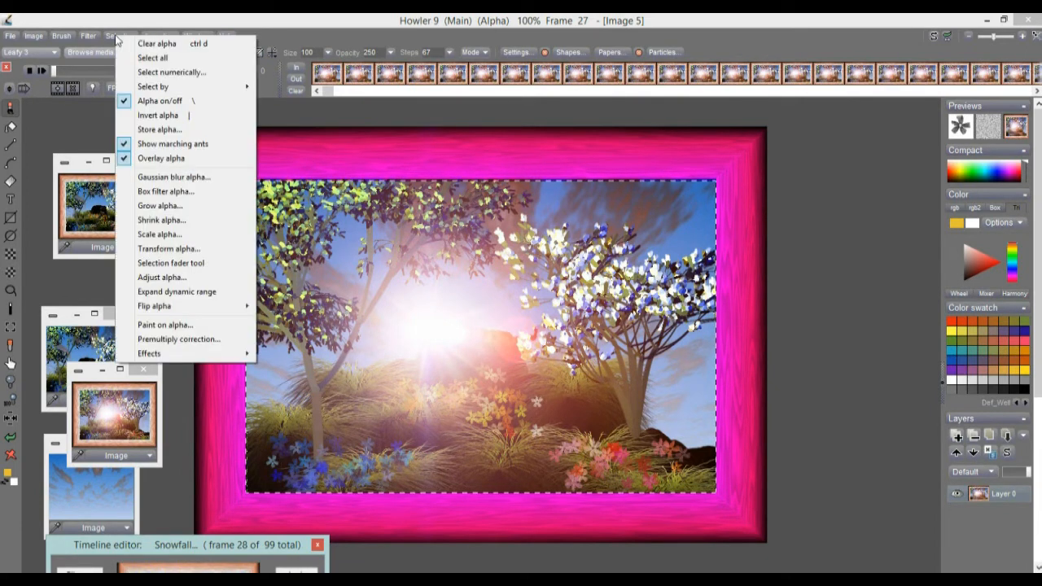
{"action": "mouse_move", "coordinate": [165, 92]}
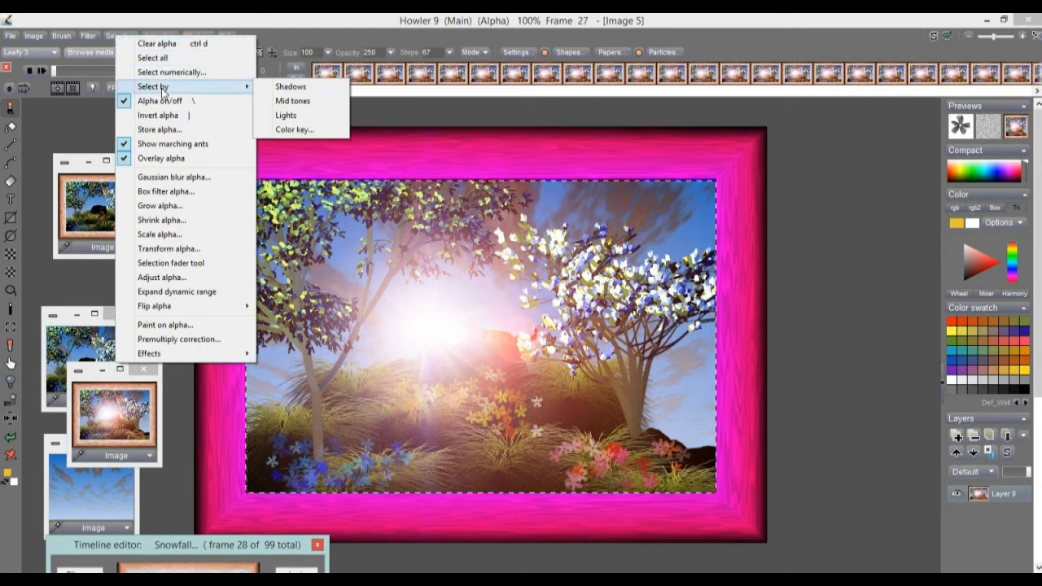
{"action": "left_click", "coordinate": [300, 131]}
{"action": "left_click", "coordinate": [528, 243]}
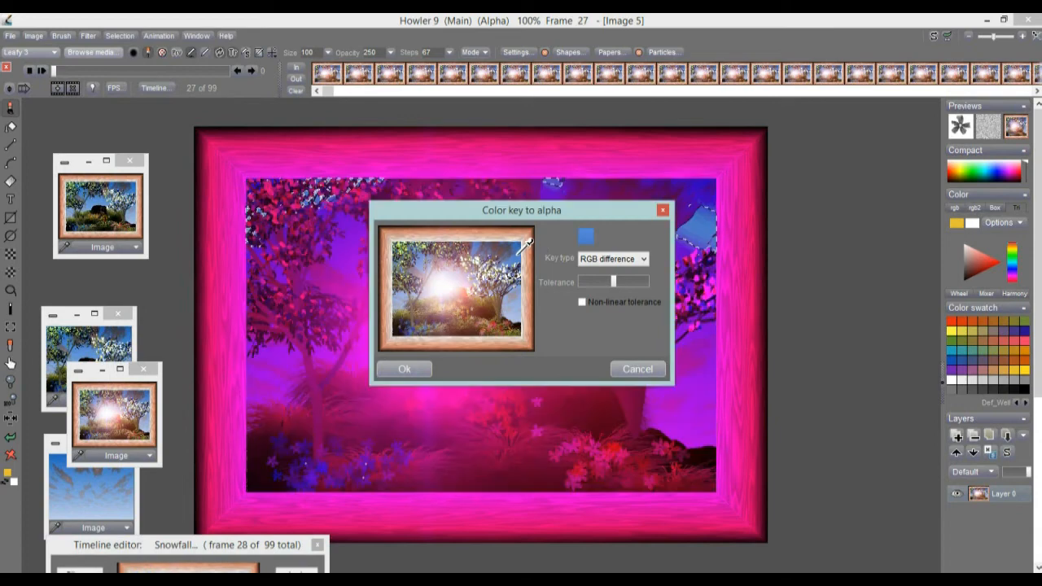
{"action": "left_click_drag", "start_coordinate": [523, 215], "coordinate": [308, 383]}
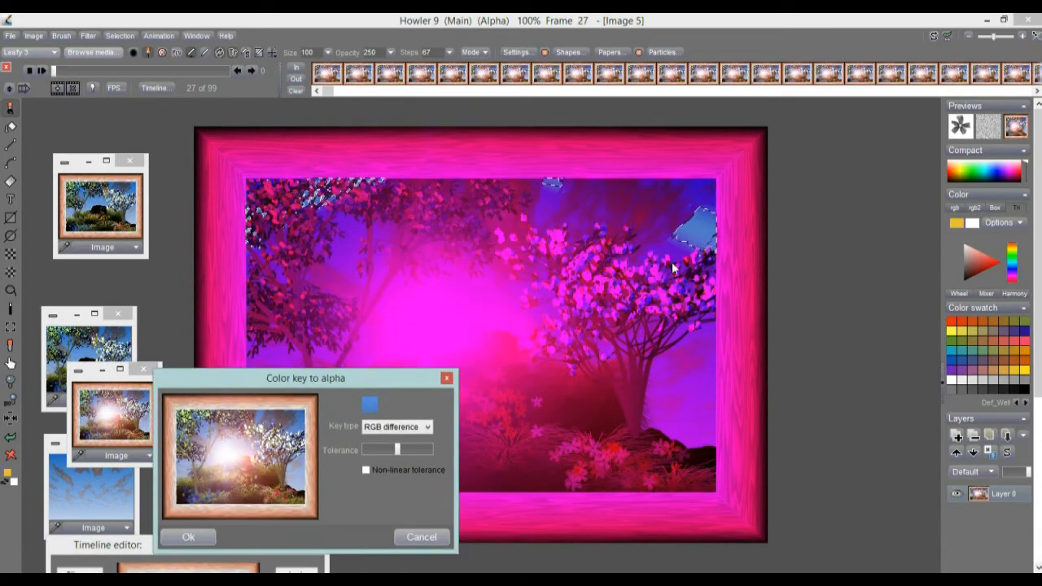
{"action": "left_click", "coordinate": [303, 417]}
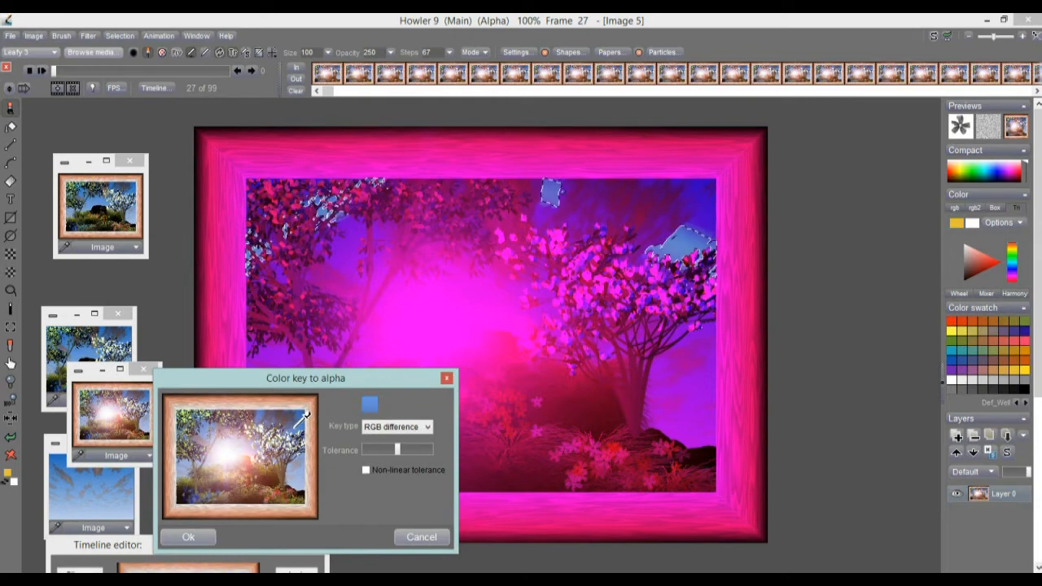
{"action": "left_click", "coordinate": [210, 418]}
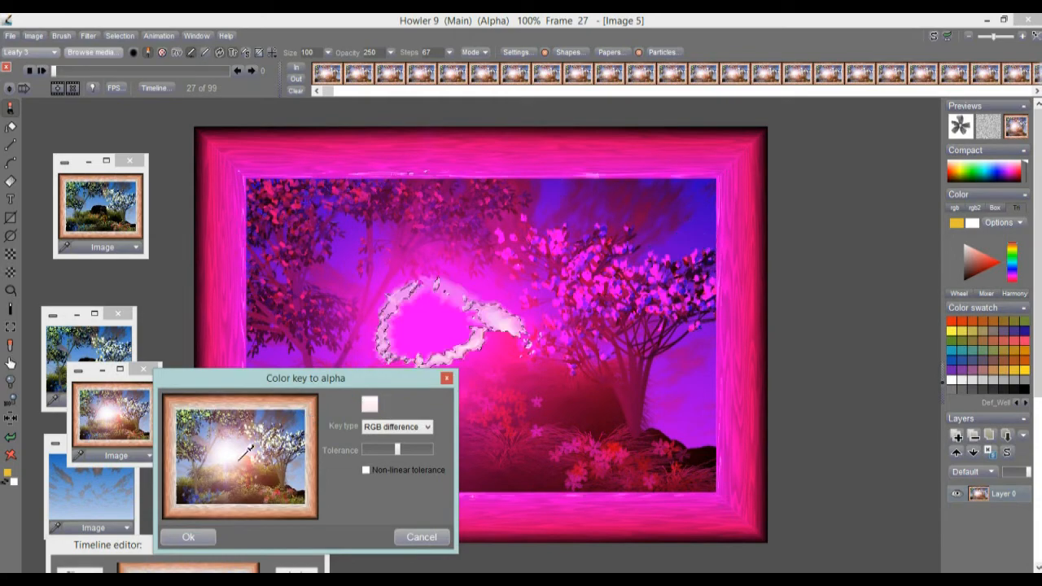
{"action": "left_click", "coordinate": [206, 423]}
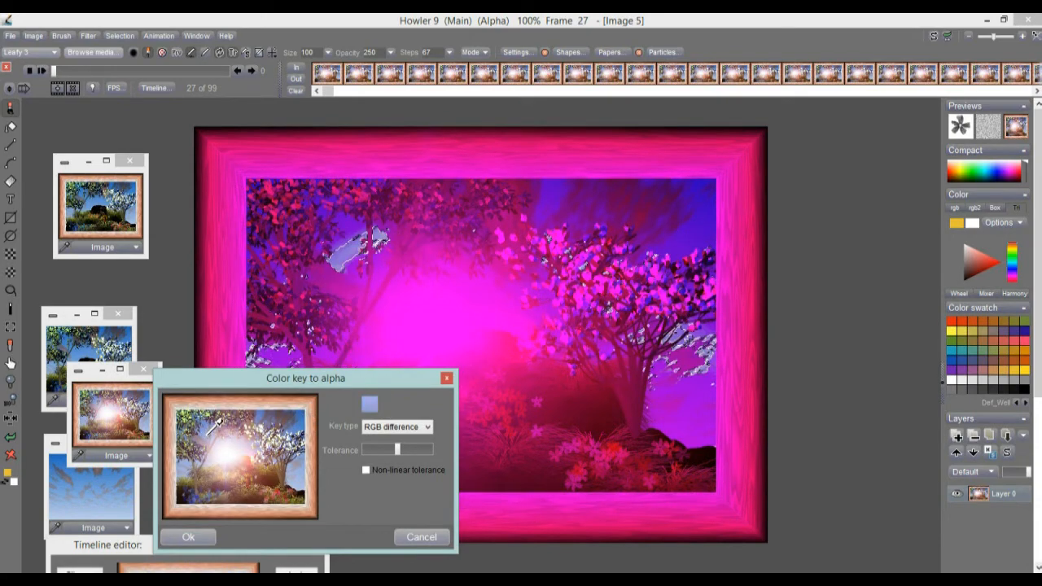
{"action": "left_click", "coordinate": [309, 416]}
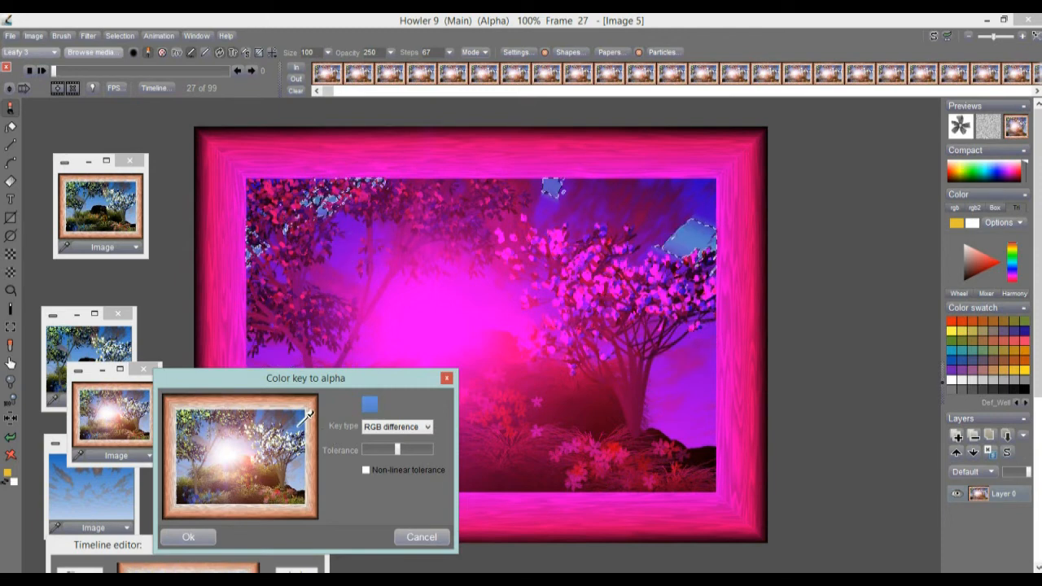
Try the HSV difference key type with a tolerance of 250 on the blue sky, and cancel the color key
{"action": "left_click", "coordinate": [377, 428]}
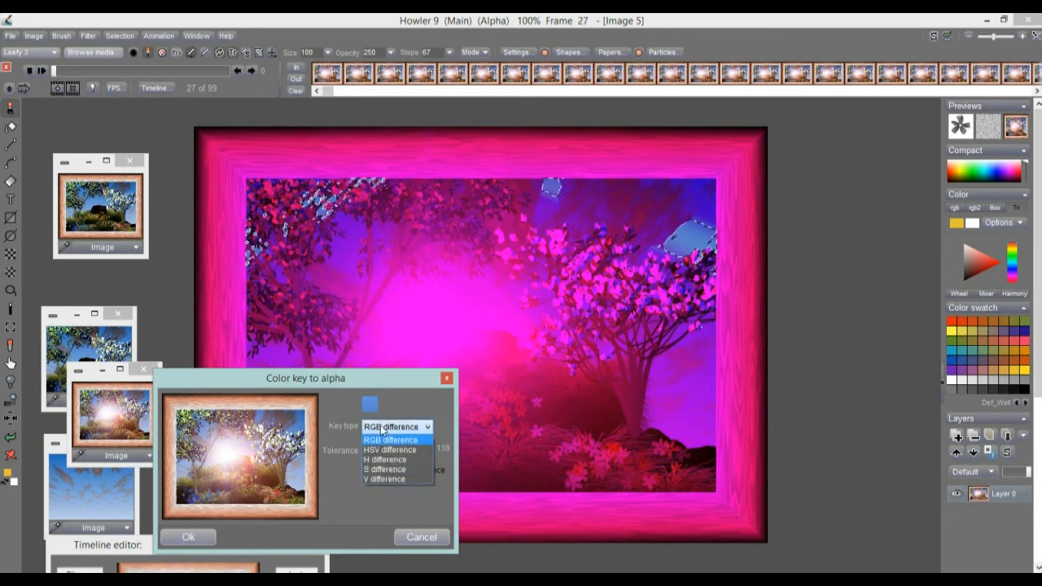
{"action": "left_click", "coordinate": [386, 449]}
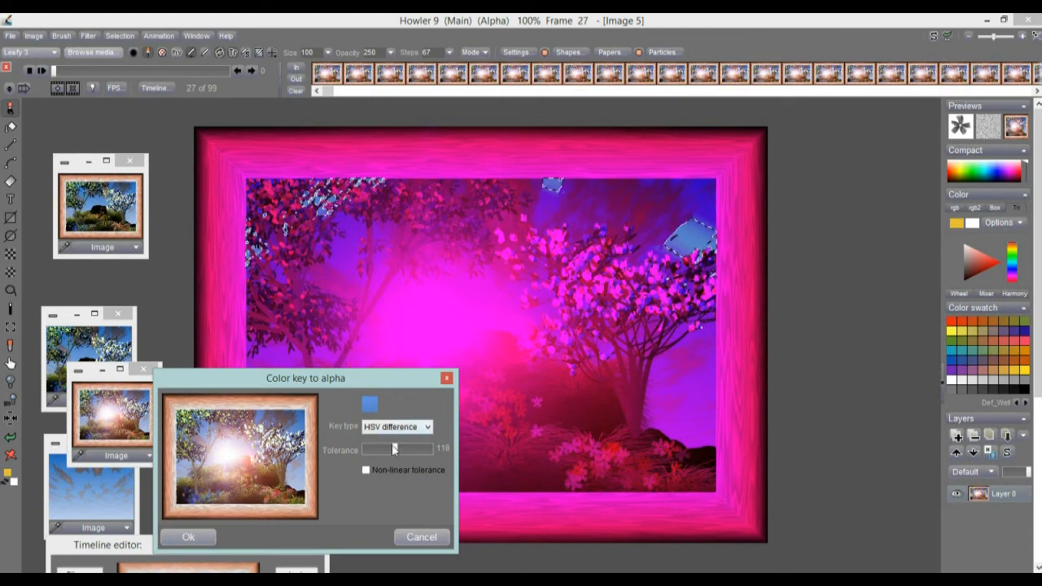
{"action": "mouse_move", "coordinate": [411, 453]}
{"action": "left_mouse_down"}
{"action": "mouse_move", "coordinate": [383, 452]}
{"action": "mouse_move", "coordinate": [429, 450]}
{"action": "left_mouse_up"}
{"action": "left_click_drag", "start_coordinate": [228, 378], "coordinate": [301, 264]}
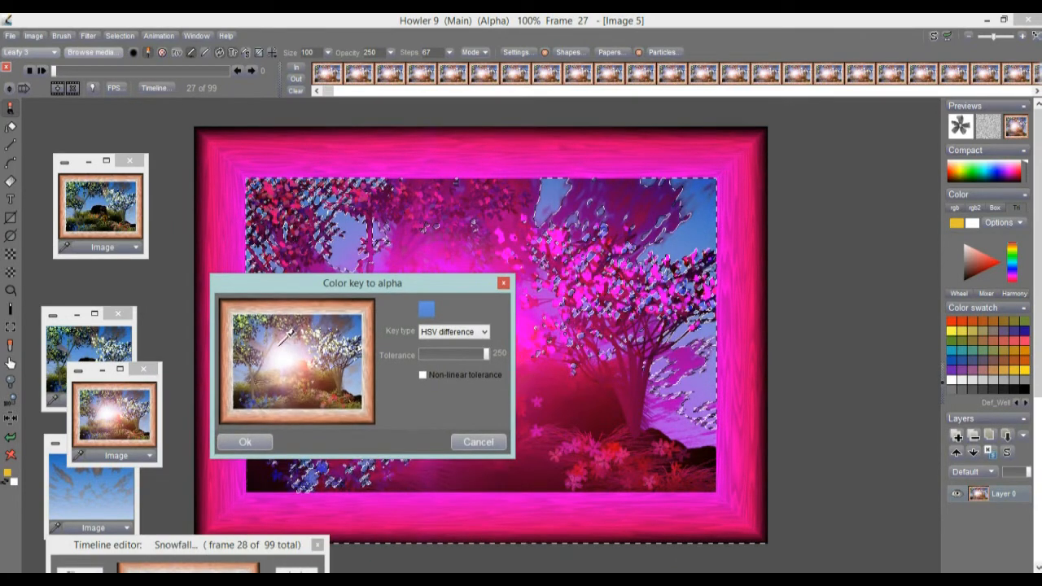
{"action": "left_click_drag", "start_coordinate": [280, 283], "coordinate": [178, 319]}
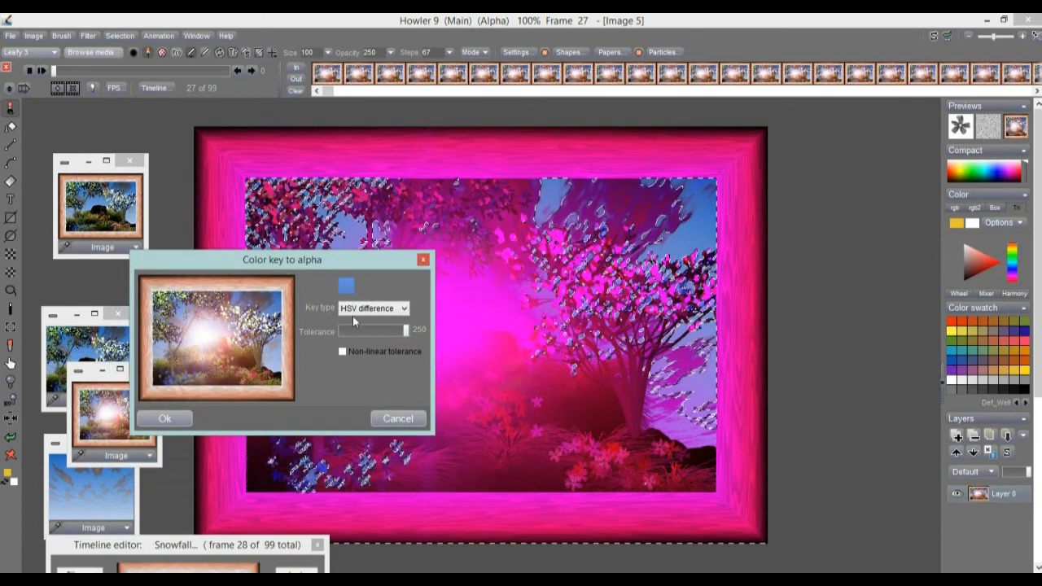
{"action": "left_click", "coordinate": [398, 418]}
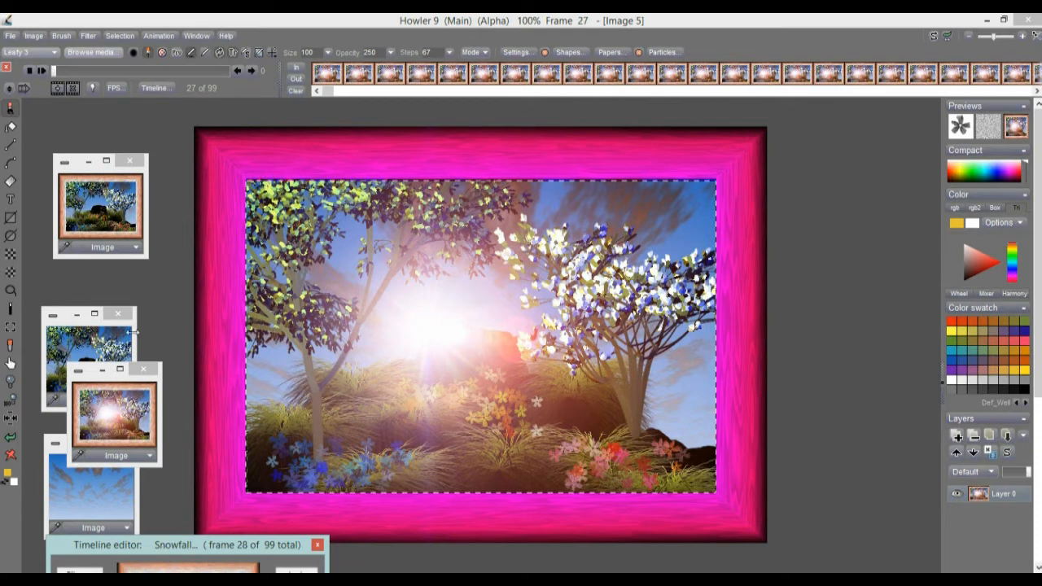
Lasso freehand regions of open sky at the upper right, lower right, center glow and the left tree's gaps
{"action": "left_click", "coordinate": [11, 309]}
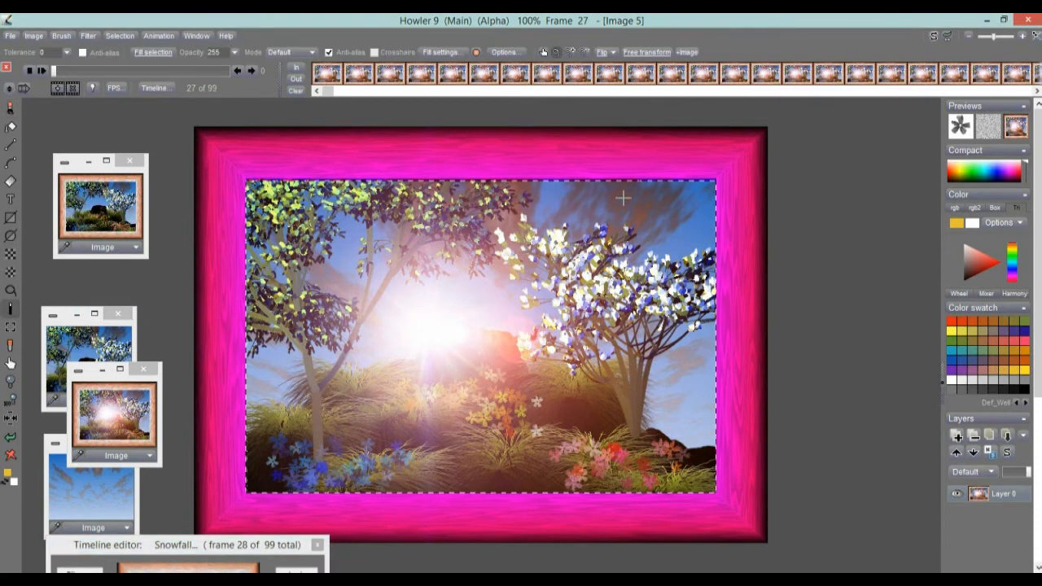
{"action": "left_click", "coordinate": [11, 293]}
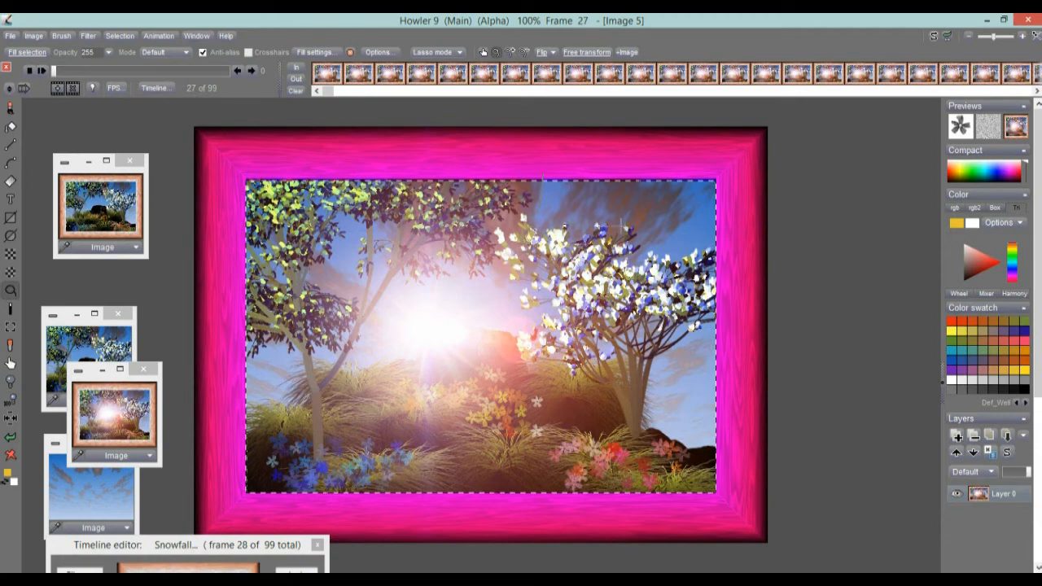
{"action": "left_click_drag", "start_coordinate": [733, 236], "coordinate": [538, 183]}
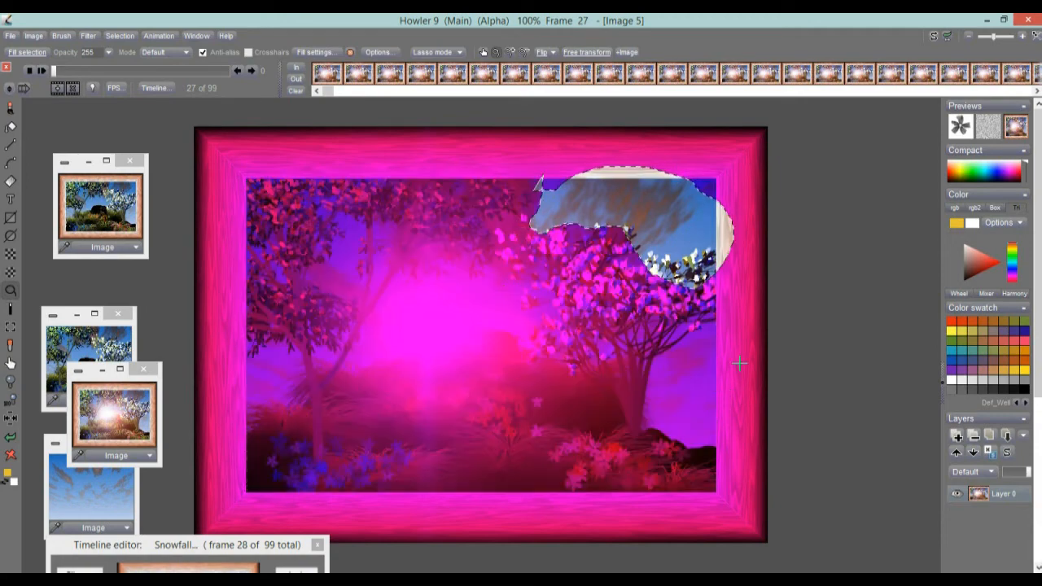
{"action": "mouse_move", "coordinate": [704, 324]}
{"action": "left_mouse_down"}
{"action": "mouse_move", "coordinate": [661, 372]}
{"action": "mouse_move", "coordinate": [651, 412]}
{"action": "mouse_move", "coordinate": [695, 441]}
{"action": "mouse_move", "coordinate": [719, 413]}
{"action": "mouse_move", "coordinate": [720, 342]}
{"action": "left_mouse_up"}
{"action": "mouse_move", "coordinate": [457, 250]}
{"action": "left_mouse_down"}
{"action": "mouse_move", "coordinate": [358, 342]}
{"action": "mouse_move", "coordinate": [468, 315]}
{"action": "mouse_move", "coordinate": [506, 256]}
{"action": "mouse_move", "coordinate": [548, 276]}
{"action": "left_mouse_up"}
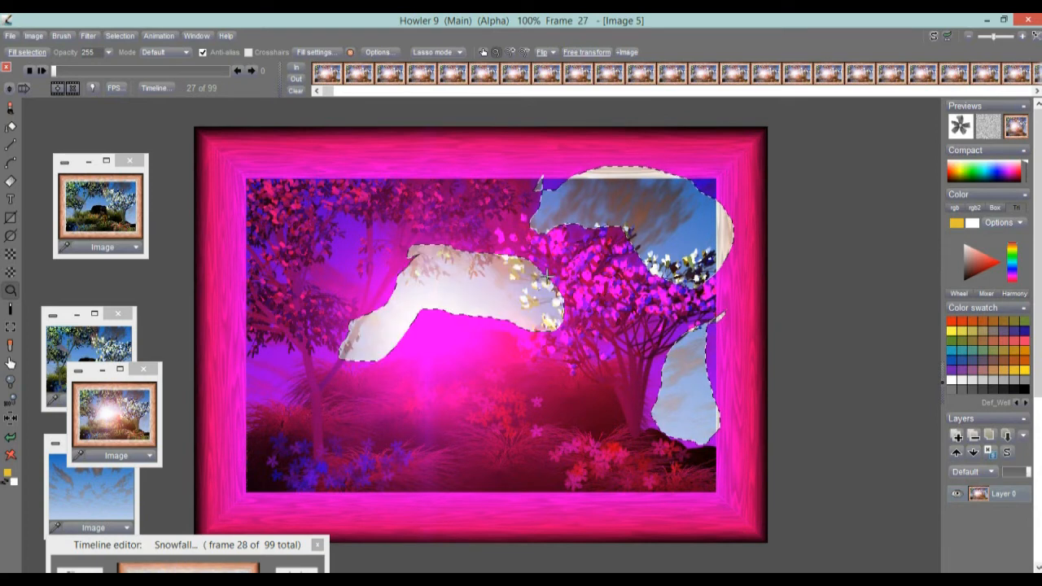
{"action": "mouse_move", "coordinate": [340, 219]}
{"action": "left_mouse_down"}
{"action": "mouse_move", "coordinate": [359, 268]}
{"action": "mouse_move", "coordinate": [327, 245]}
{"action": "left_mouse_up"}
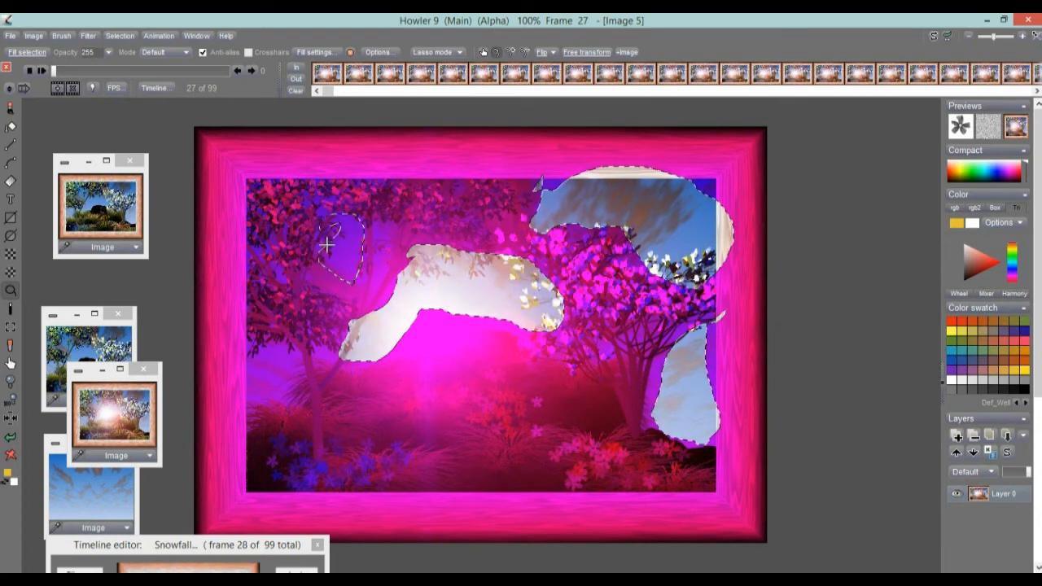
{"action": "mouse_move", "coordinate": [251, 340]}
{"action": "left_mouse_down"}
{"action": "mouse_move", "coordinate": [255, 403]}
{"action": "mouse_move", "coordinate": [294, 386]}
{"action": "mouse_move", "coordinate": [288, 336]}
{"action": "mouse_move", "coordinate": [245, 346]}
{"action": "left_mouse_up"}
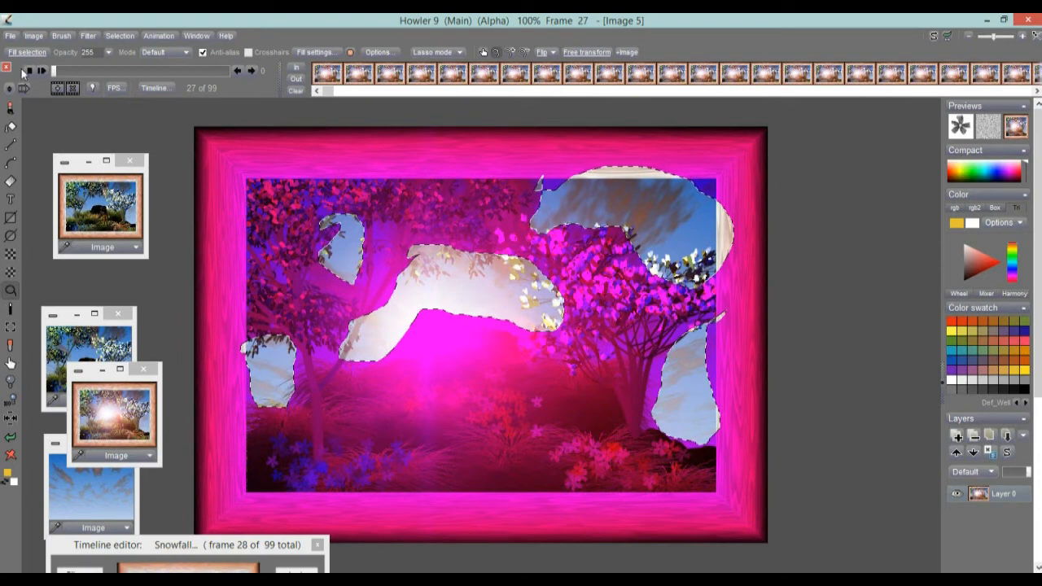
Extend the sky selection over both trees, the glow's lower edge and the right side with the Blobby 50 paint-on-alpha brush
{"action": "left_click", "coordinate": [11, 109]}
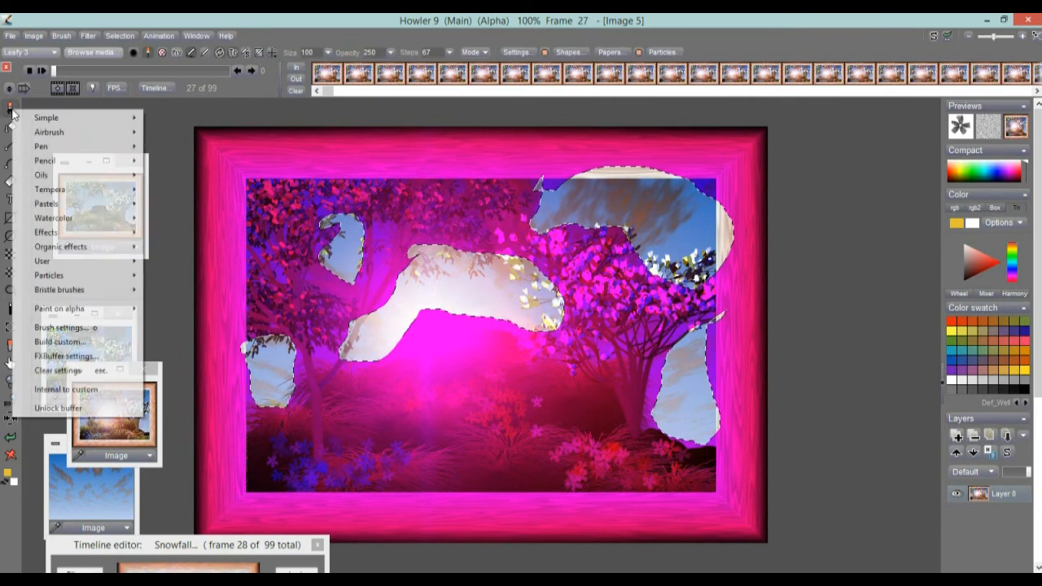
{"action": "mouse_move", "coordinate": [77, 312]}
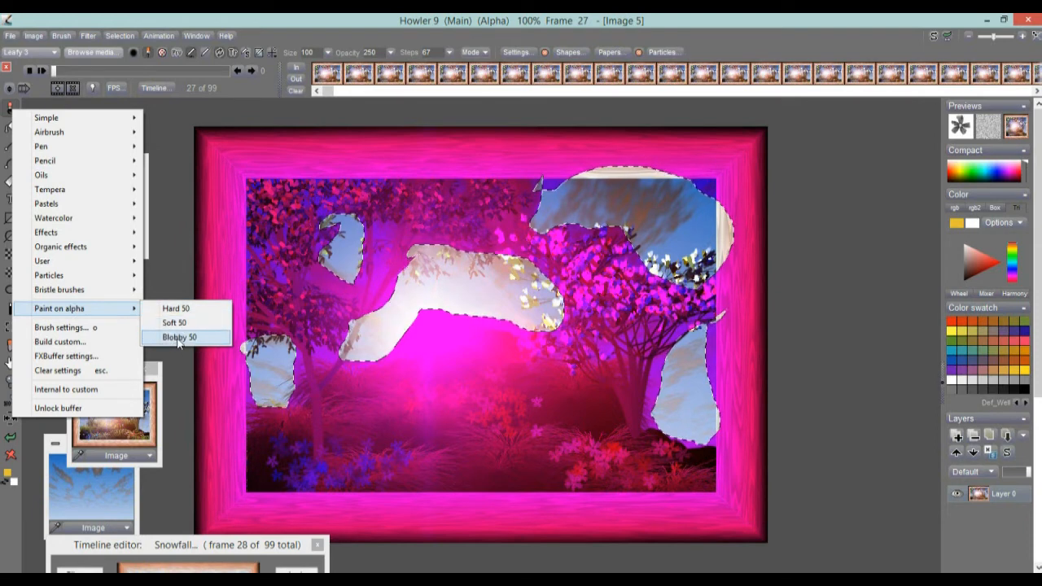
{"action": "left_click", "coordinate": [175, 340]}
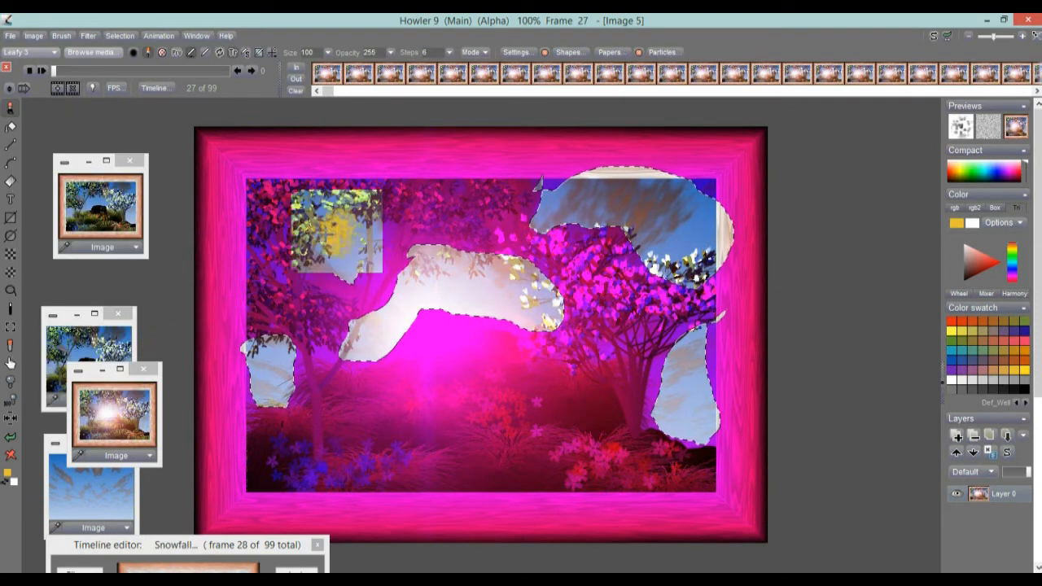
{"action": "mouse_move", "coordinate": [289, 332]}
{"action": "left_mouse_down"}
{"action": "mouse_move", "coordinate": [289, 381]}
{"action": "mouse_move", "coordinate": [246, 366]}
{"action": "mouse_move", "coordinate": [255, 401]}
{"action": "mouse_move", "coordinate": [249, 326]}
{"action": "mouse_move", "coordinate": [230, 356]}
{"action": "mouse_move", "coordinate": [239, 405]}
{"action": "mouse_move", "coordinate": [285, 427]}
{"action": "mouse_move", "coordinate": [250, 421]}
{"action": "mouse_move", "coordinate": [285, 389]}
{"action": "mouse_move", "coordinate": [285, 402]}
{"action": "mouse_move", "coordinate": [266, 405]}
{"action": "mouse_move", "coordinate": [265, 423]}
{"action": "mouse_move", "coordinate": [235, 372]}
{"action": "mouse_move", "coordinate": [242, 290]}
{"action": "mouse_move", "coordinate": [273, 236]}
{"action": "mouse_move", "coordinate": [279, 266]}
{"action": "mouse_move", "coordinate": [253, 232]}
{"action": "mouse_move", "coordinate": [251, 207]}
{"action": "mouse_move", "coordinate": [261, 213]}
{"action": "mouse_move", "coordinate": [319, 188]}
{"action": "mouse_move", "coordinate": [289, 197]}
{"action": "mouse_move", "coordinate": [245, 185]}
{"action": "mouse_move", "coordinate": [355, 189]}
{"action": "mouse_move", "coordinate": [397, 203]}
{"action": "mouse_move", "coordinate": [393, 221]}
{"action": "mouse_move", "coordinate": [432, 180]}
{"action": "mouse_move", "coordinate": [471, 190]}
{"action": "mouse_move", "coordinate": [456, 208]}
{"action": "mouse_move", "coordinate": [487, 226]}
{"action": "mouse_move", "coordinate": [487, 192]}
{"action": "mouse_move", "coordinate": [530, 195]}
{"action": "left_mouse_up"}
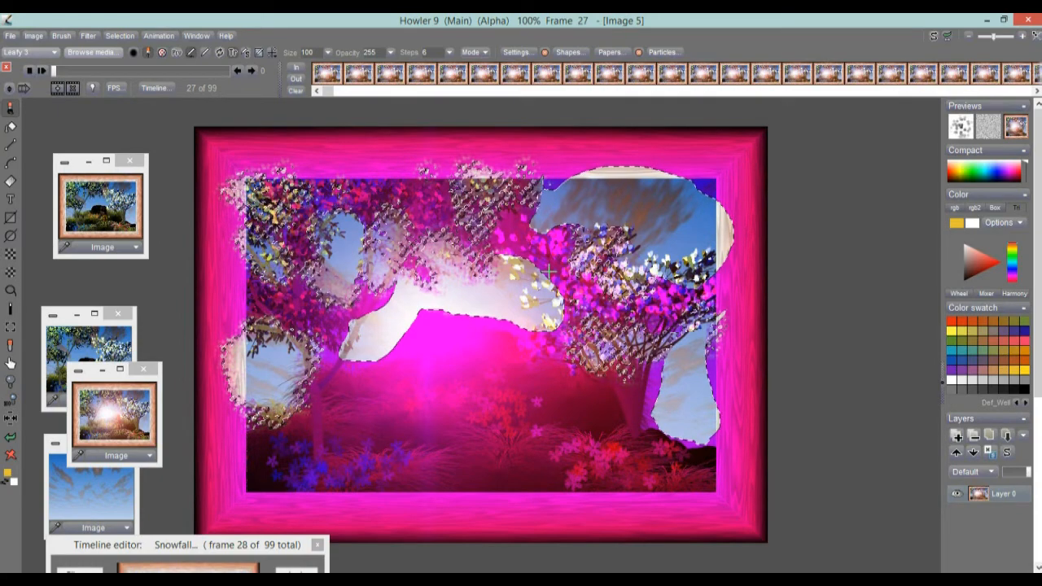
{"action": "mouse_move", "coordinate": [547, 340]}
{"action": "left_mouse_down"}
{"action": "mouse_move", "coordinate": [527, 326]}
{"action": "mouse_move", "coordinate": [481, 310]}
{"action": "mouse_move", "coordinate": [422, 309]}
{"action": "mouse_move", "coordinate": [368, 363]}
{"action": "left_mouse_up"}
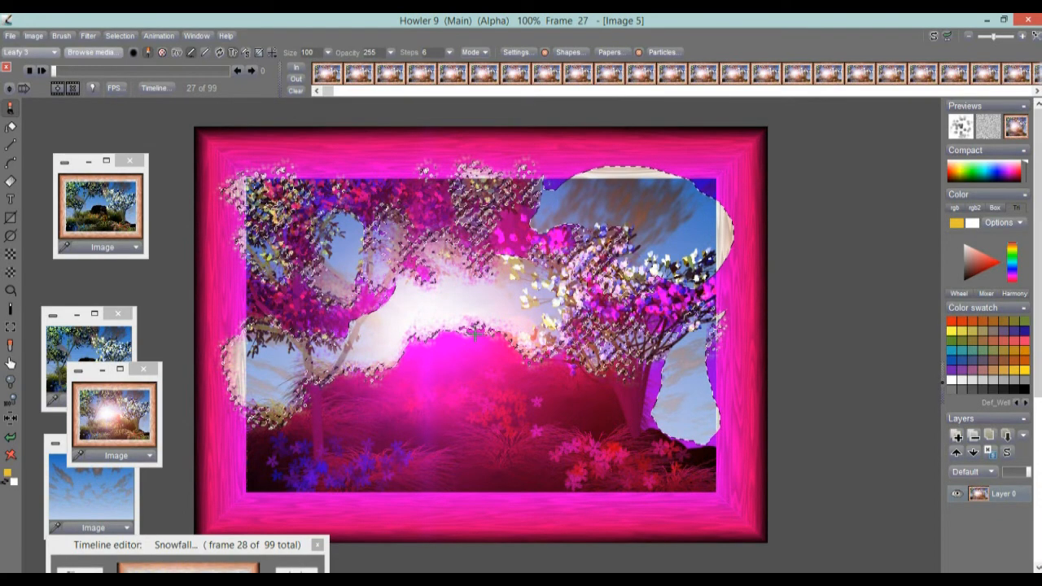
{"action": "left_click", "coordinate": [662, 413]}
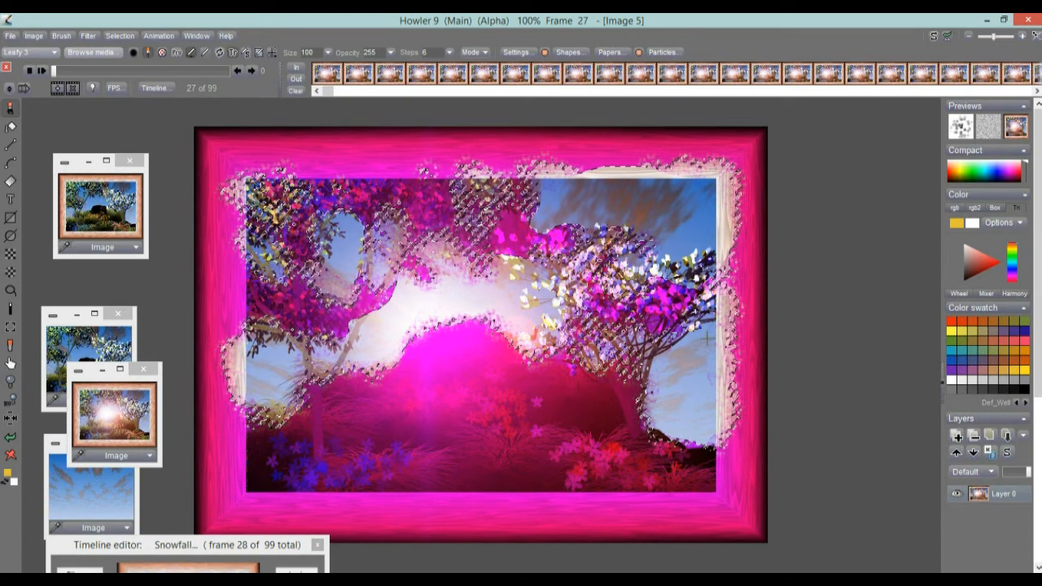
Undo the rectangle added over the frame, trim the selection off its top, right and left sides, and return to the alpha brush
{"action": "left_click", "coordinate": [11, 256]}
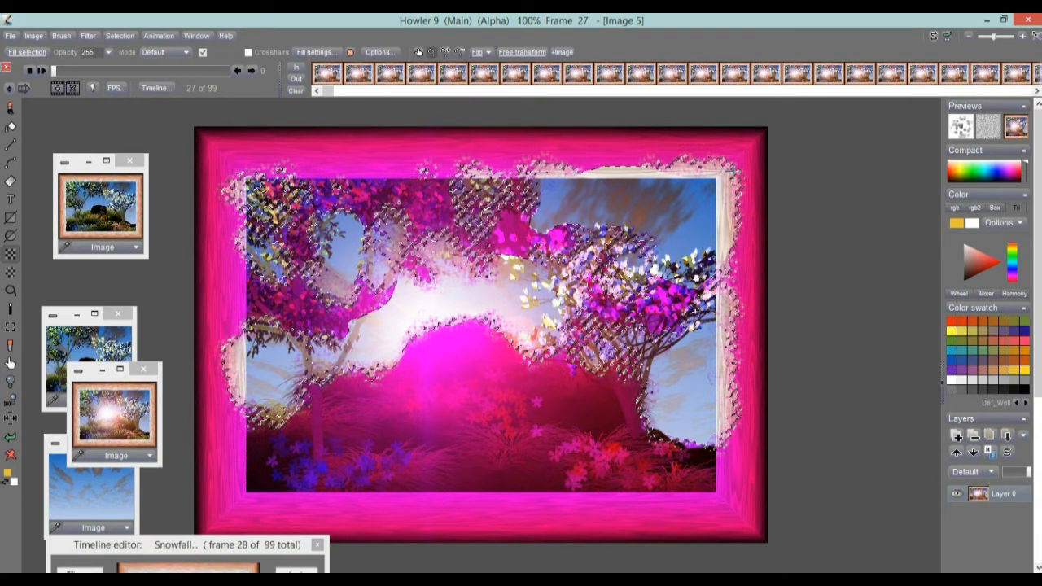
{"action": "key", "text": "ctrl+z"}
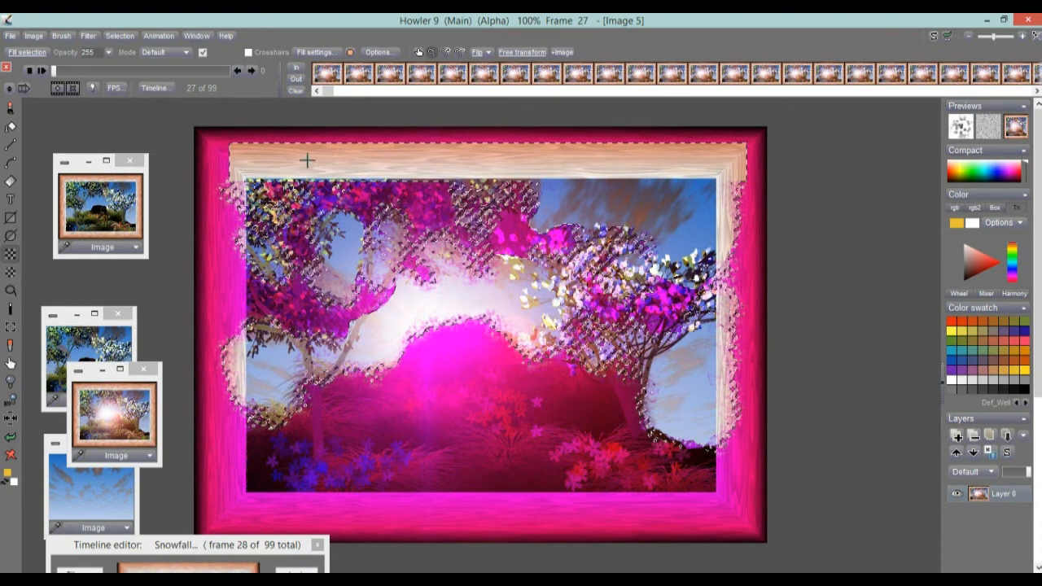
{"action": "left_click_drag", "start_coordinate": [422, 155], "coordinate": [752, 177]}
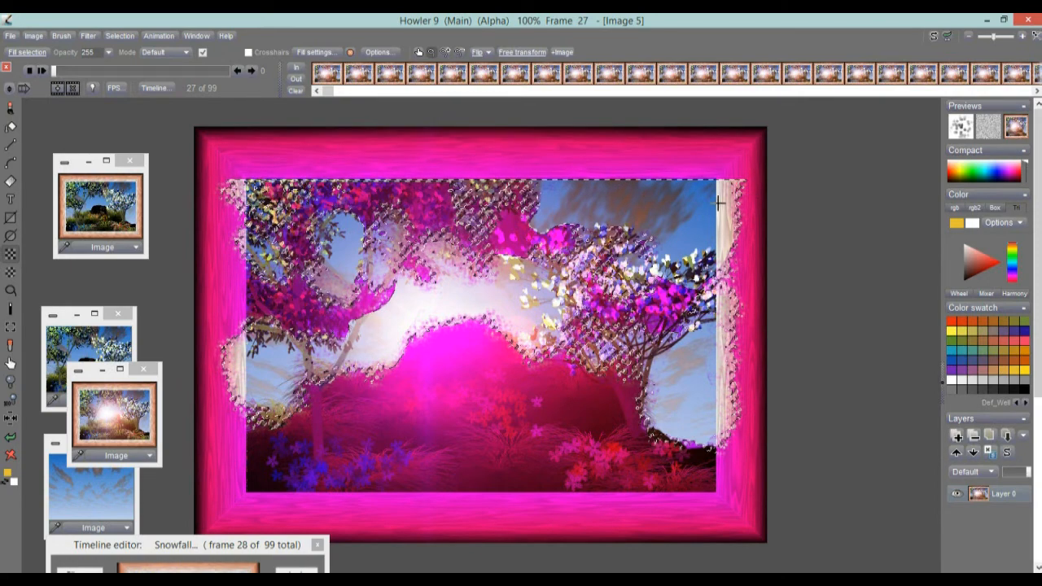
{"action": "left_click_drag", "start_coordinate": [718, 162], "coordinate": [767, 504]}
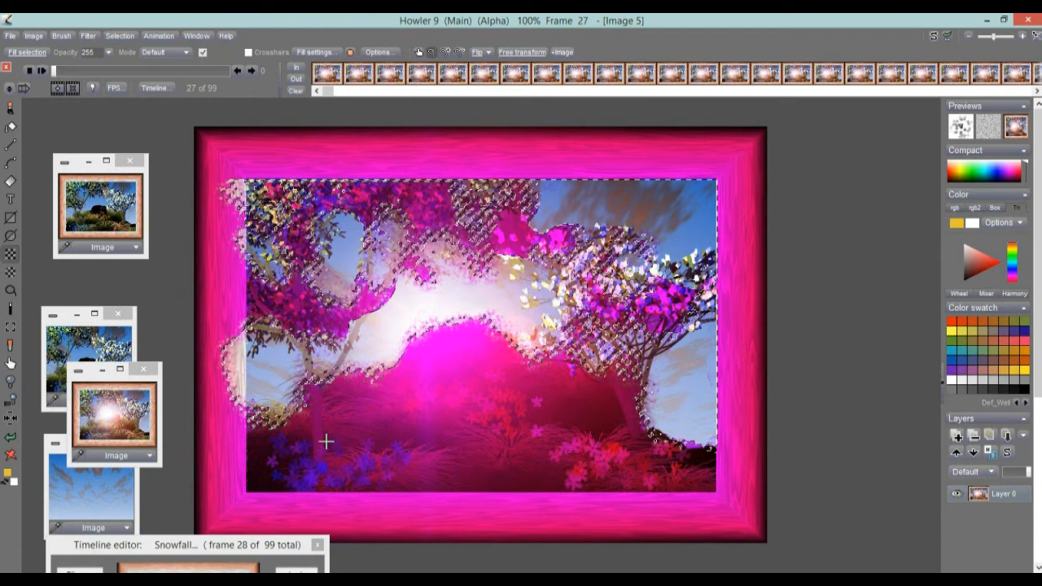
{"action": "left_click_drag", "start_coordinate": [192, 145], "coordinate": [244, 471]}
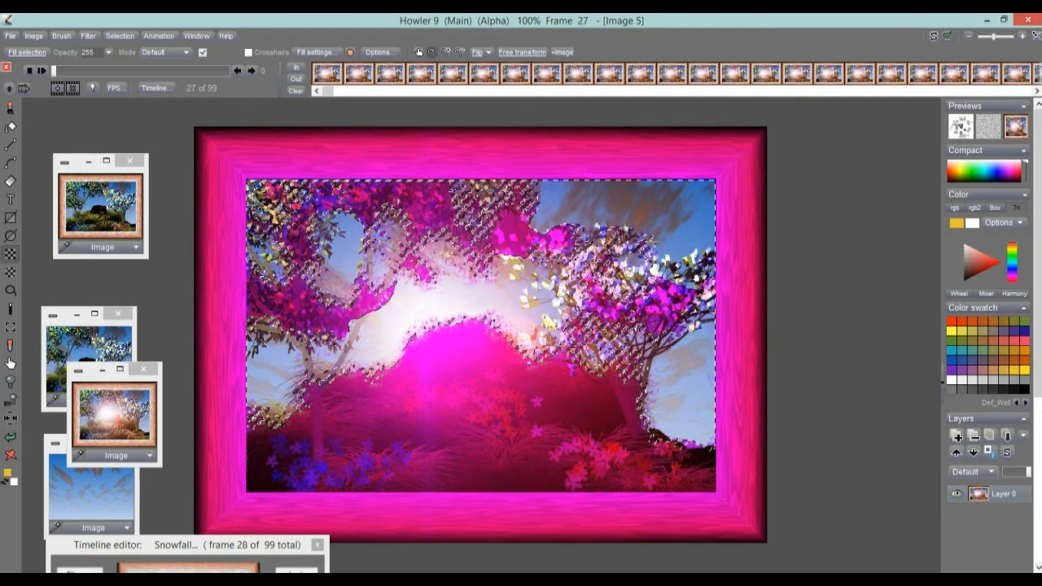
{"action": "left_click", "coordinate": [10, 108]}
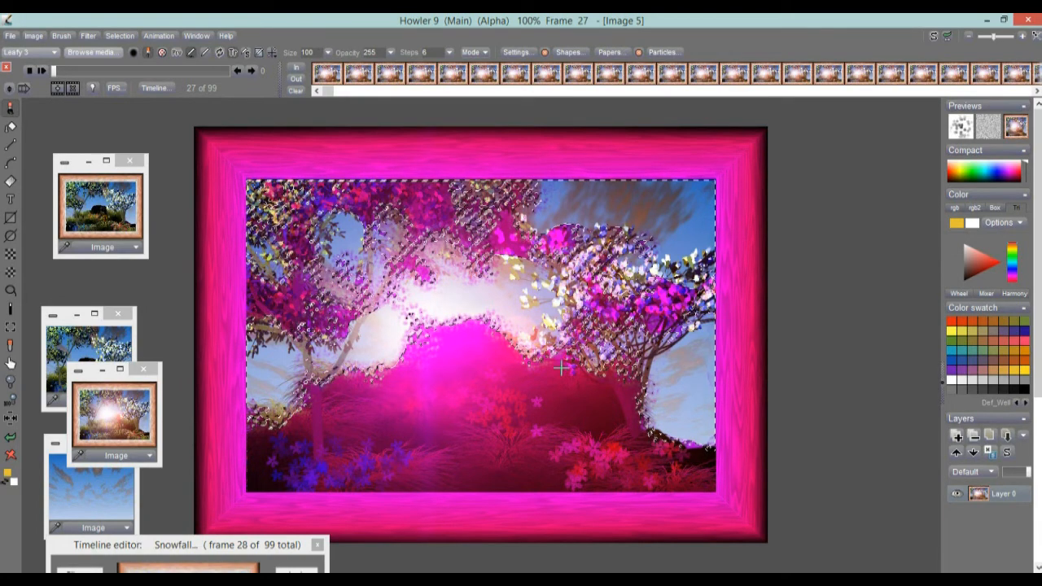
Store the sky selection as an alpha beside the picture and bring the unframed landscape image onto the canvas
{"action": "left_click", "coordinate": [117, 36]}
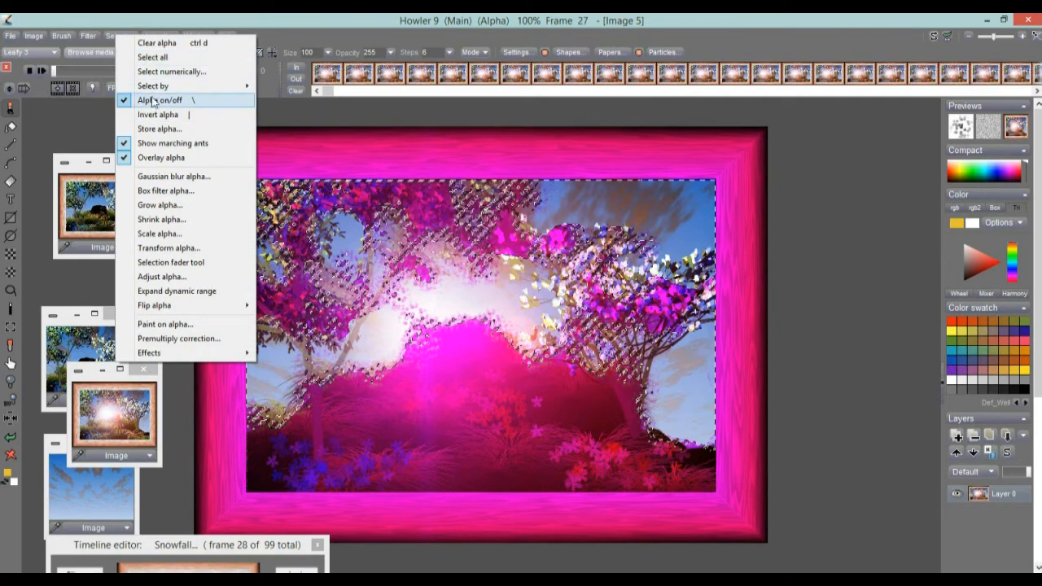
{"action": "left_click", "coordinate": [162, 131]}
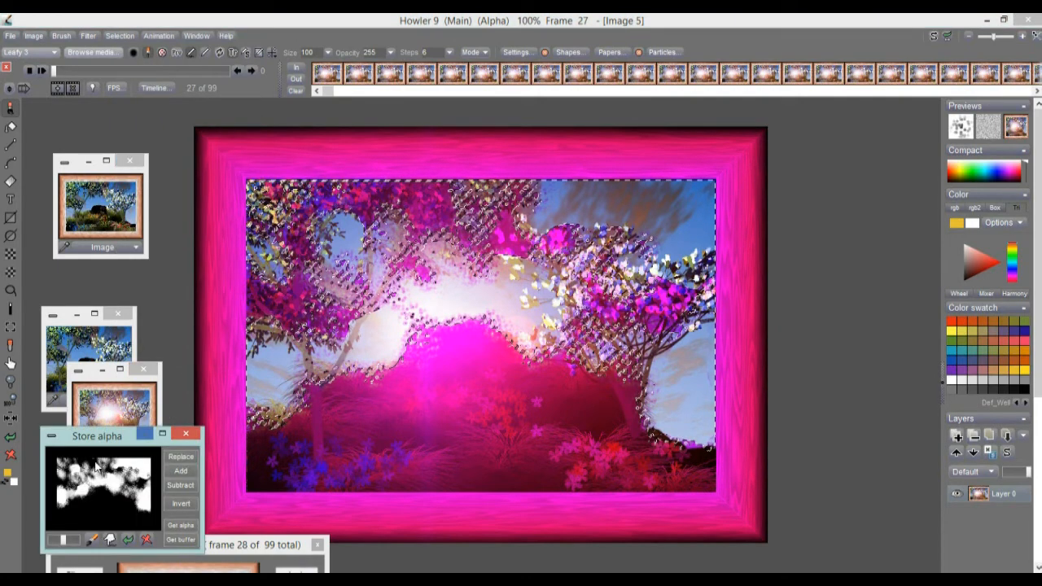
{"action": "left_click_drag", "start_coordinate": [85, 445], "coordinate": [887, 225]}
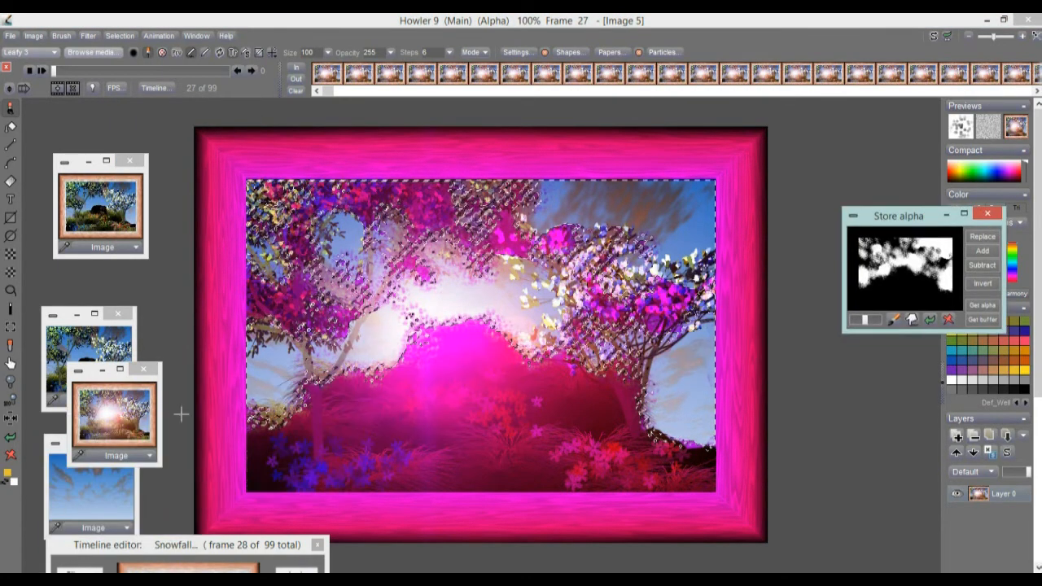
{"action": "left_click", "coordinate": [102, 336]}
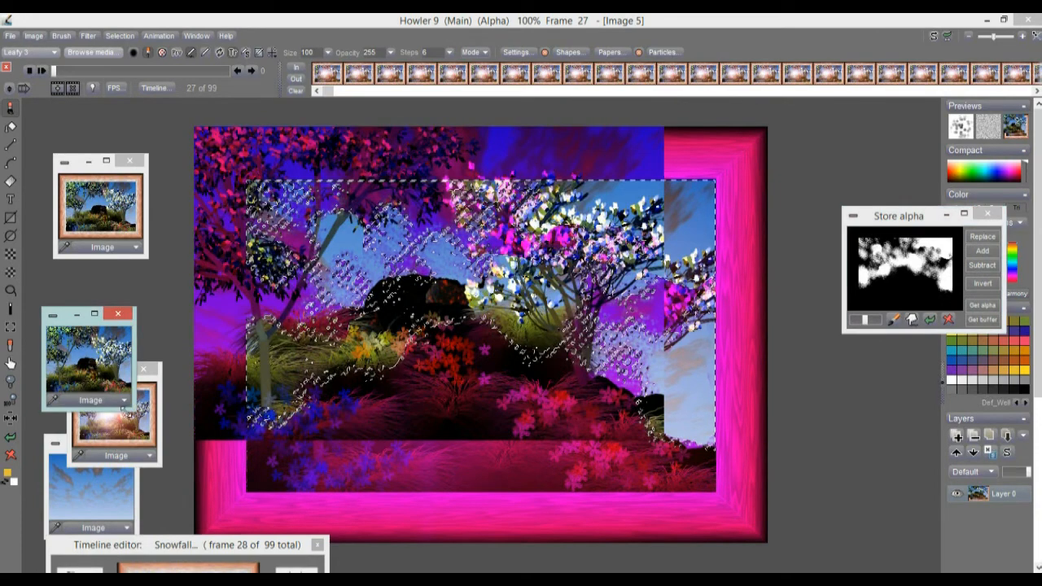
Bring the framed landscape with the lens flare onto the canvas and replace its selection with the stored sky alpha
{"action": "left_click", "coordinate": [122, 435]}
{"action": "left_click", "coordinate": [117, 227]}
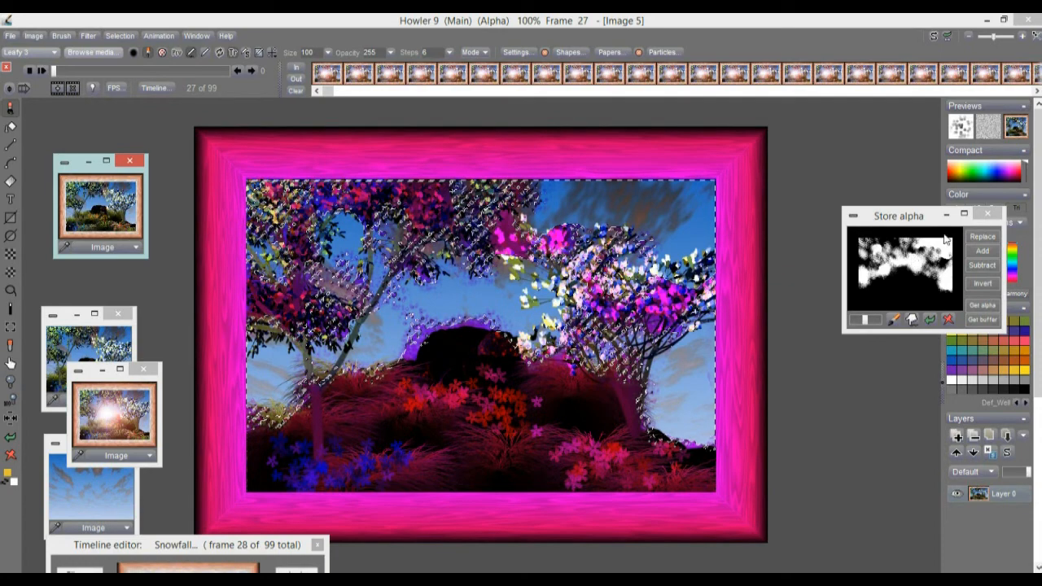
{"action": "left_click_drag", "start_coordinate": [916, 218], "coordinate": [900, 260]}
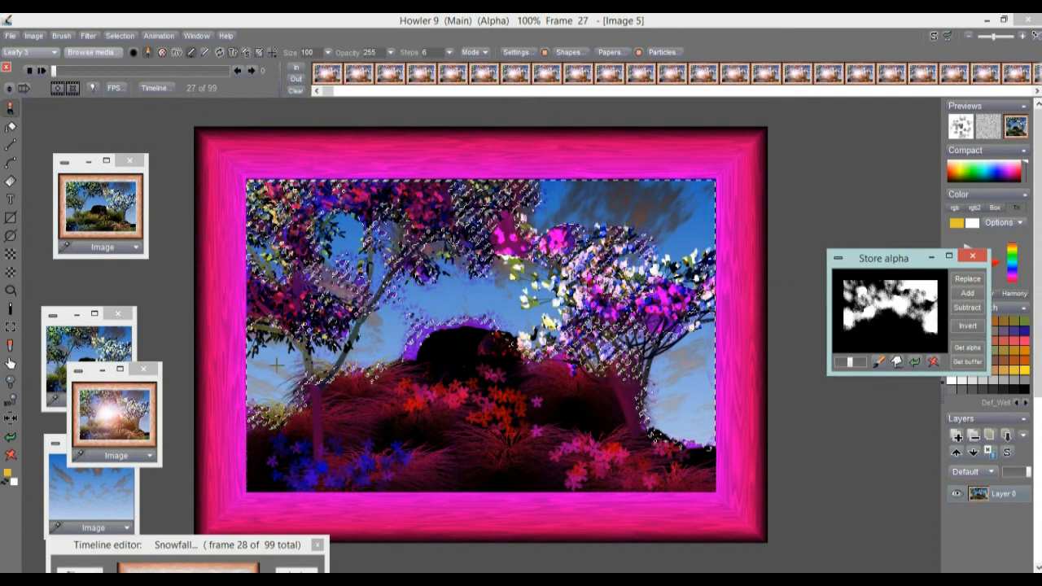
{"action": "left_click", "coordinate": [122, 35]}
{"action": "left_click", "coordinate": [147, 40]}
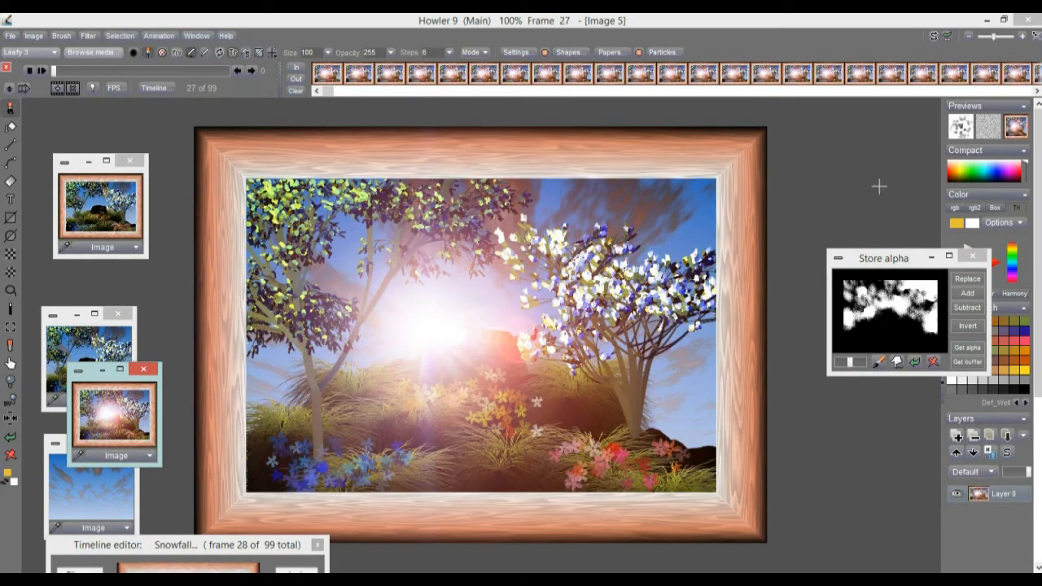
{"action": "left_click", "coordinate": [971, 280]}
{"action": "left_click_drag", "start_coordinate": [887, 258], "coordinate": [838, 187]}
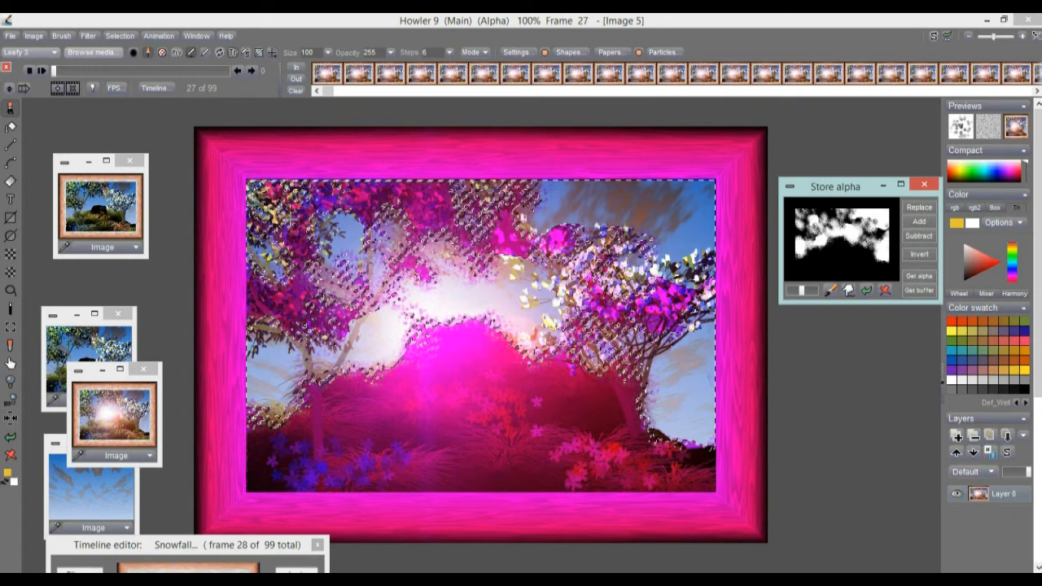
Preview the Snowfall filter across the timeline and set size to 6, wind speed to 87 and turbulence to 6
{"action": "left_click_drag", "start_coordinate": [176, 546], "coordinate": [241, 179]}
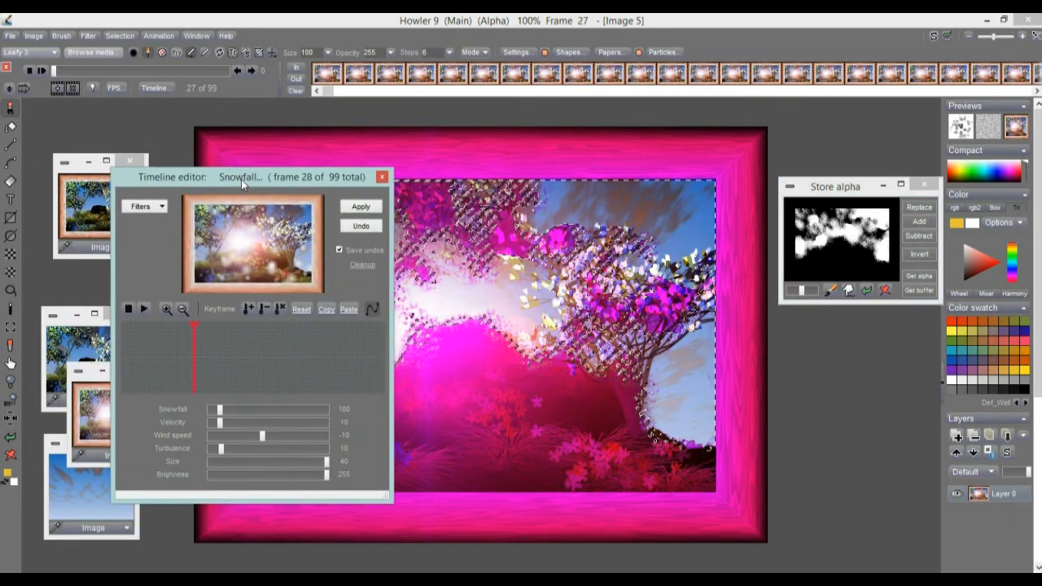
{"action": "left_click_drag", "start_coordinate": [194, 354], "coordinate": [259, 361]}
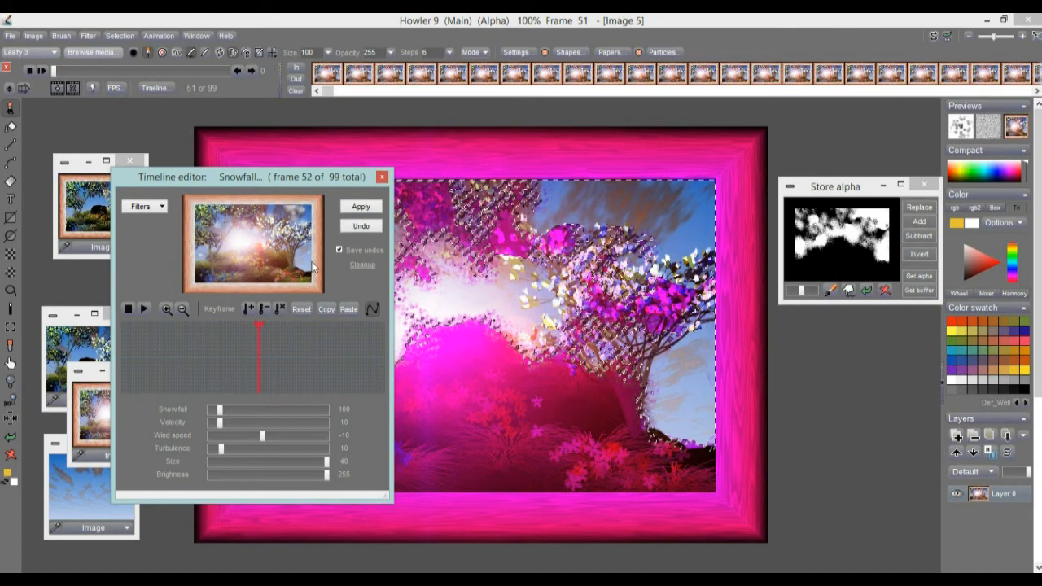
{"action": "left_click_drag", "start_coordinate": [244, 348], "coordinate": [275, 361]}
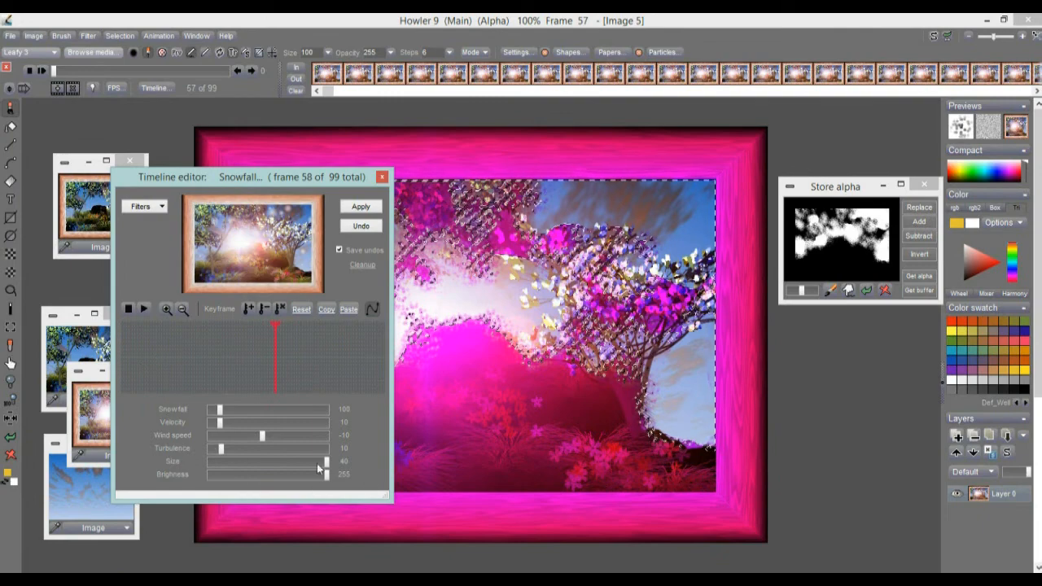
{"action": "left_click", "coordinate": [226, 461]}
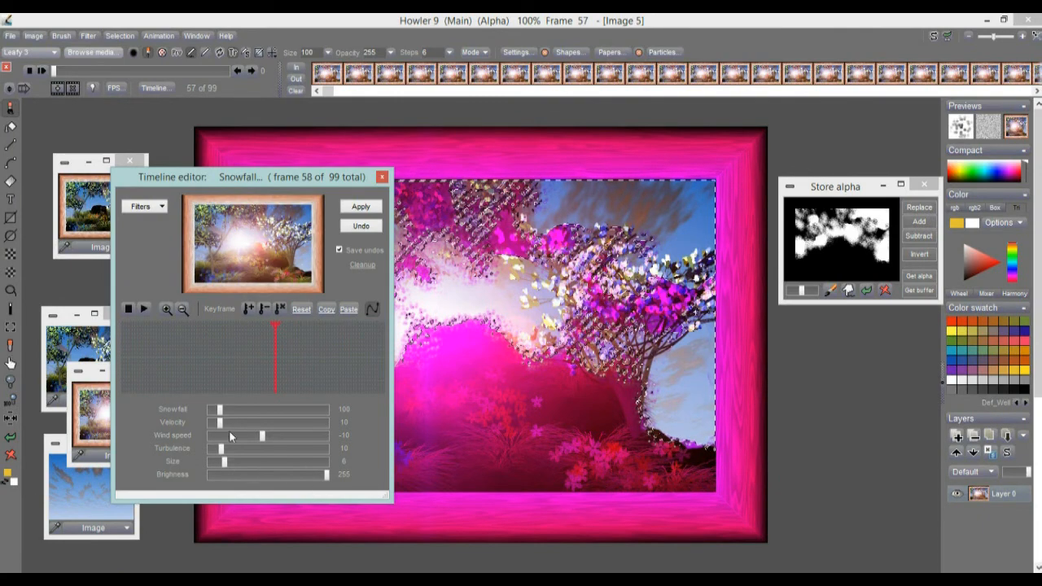
{"action": "left_click_drag", "start_coordinate": [181, 361], "coordinate": [261, 360]}
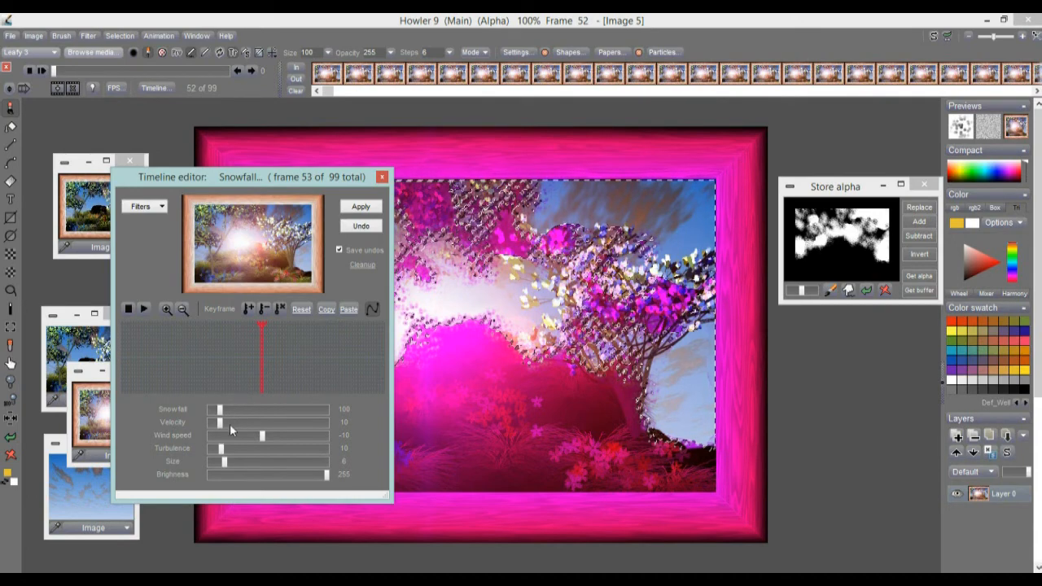
{"action": "left_click_drag", "start_coordinate": [263, 436], "coordinate": [320, 436]}
{"action": "left_click_drag", "start_coordinate": [222, 449], "coordinate": [218, 450]}
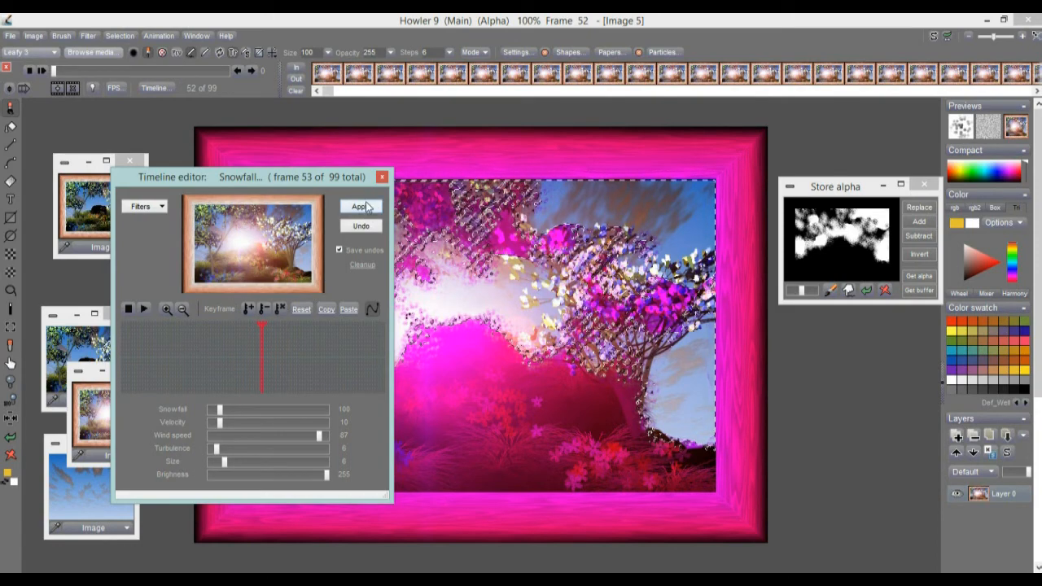
Apply the snowfall to all frames and play the animation with the picture moved clear of the floating windows
{"action": "left_click_drag", "start_coordinate": [320, 186], "coordinate": [256, 140]}
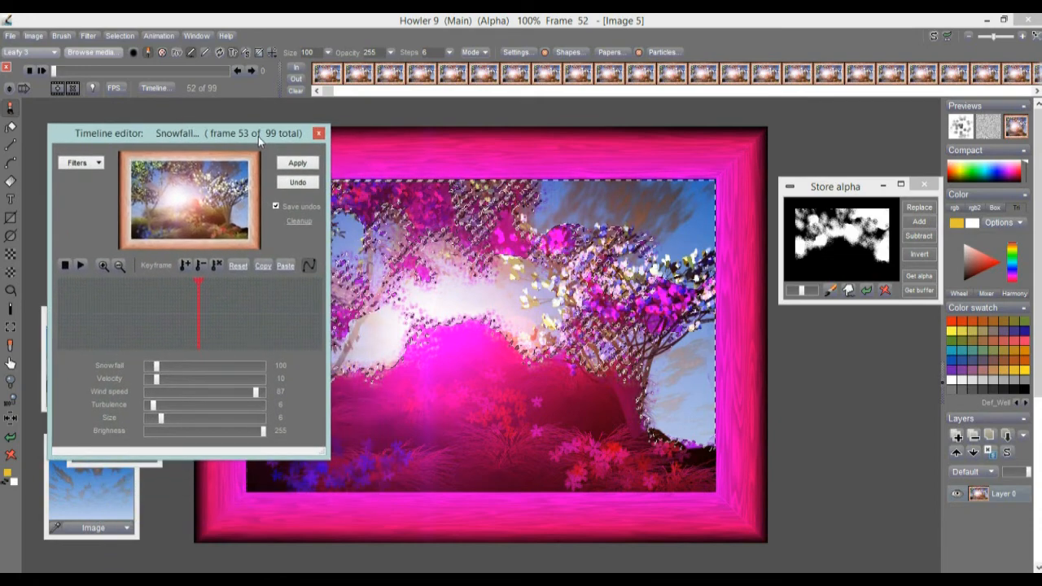
{"action": "left_click", "coordinate": [298, 164]}
{"action": "left_click", "coordinate": [298, 163]}
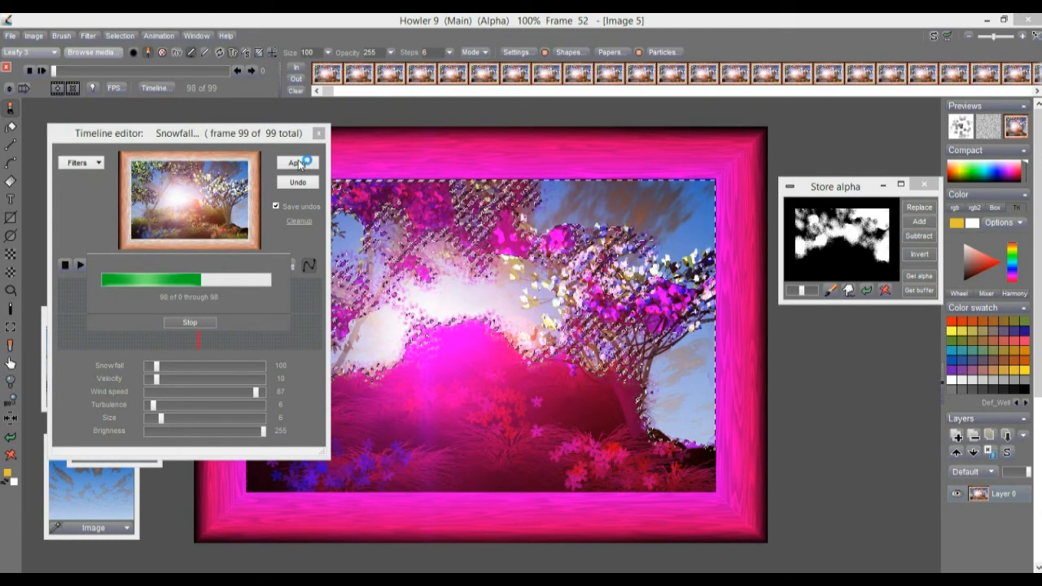
{"action": "mouse_move", "coordinate": [250, 135]}
{"action": "left_mouse_down"}
{"action": "mouse_move", "coordinate": [231, 132]}
{"action": "mouse_move", "coordinate": [253, 129]}
{"action": "left_mouse_up"}
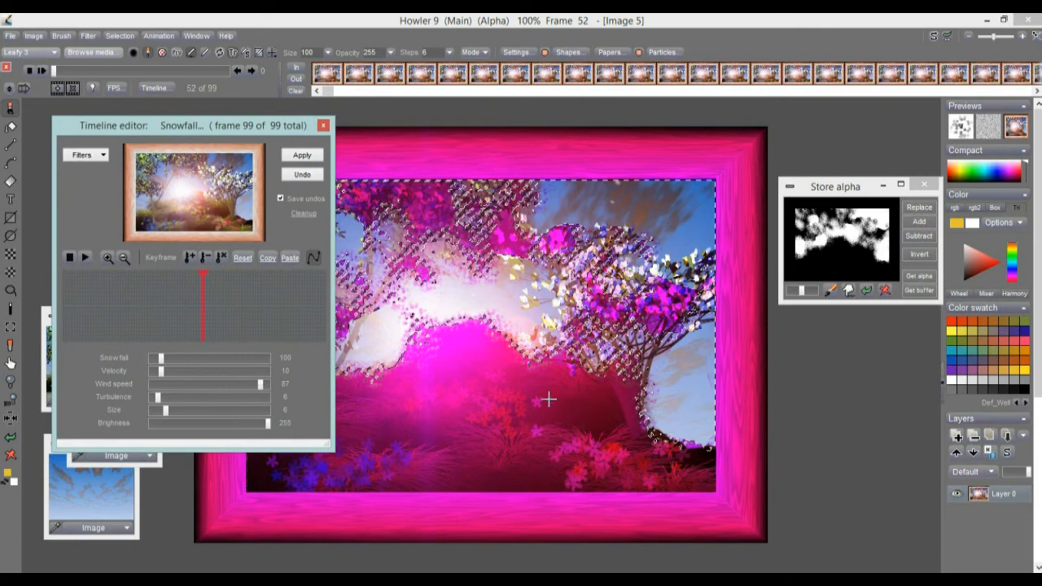
{"action": "left_click_drag", "start_coordinate": [594, 336], "coordinate": [720, 334]}
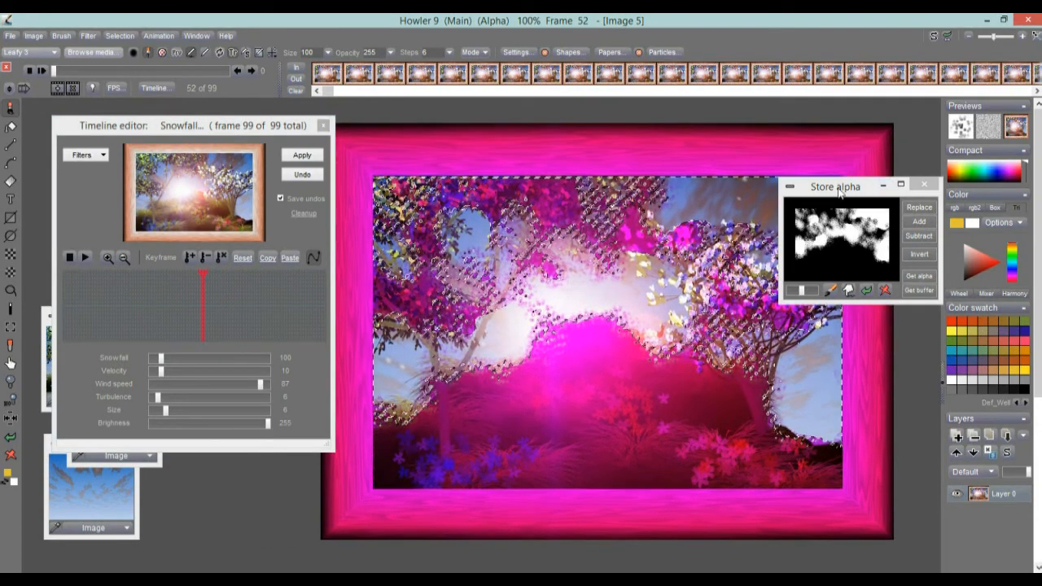
{"action": "left_click_drag", "start_coordinate": [839, 228], "coordinate": [942, 579]}
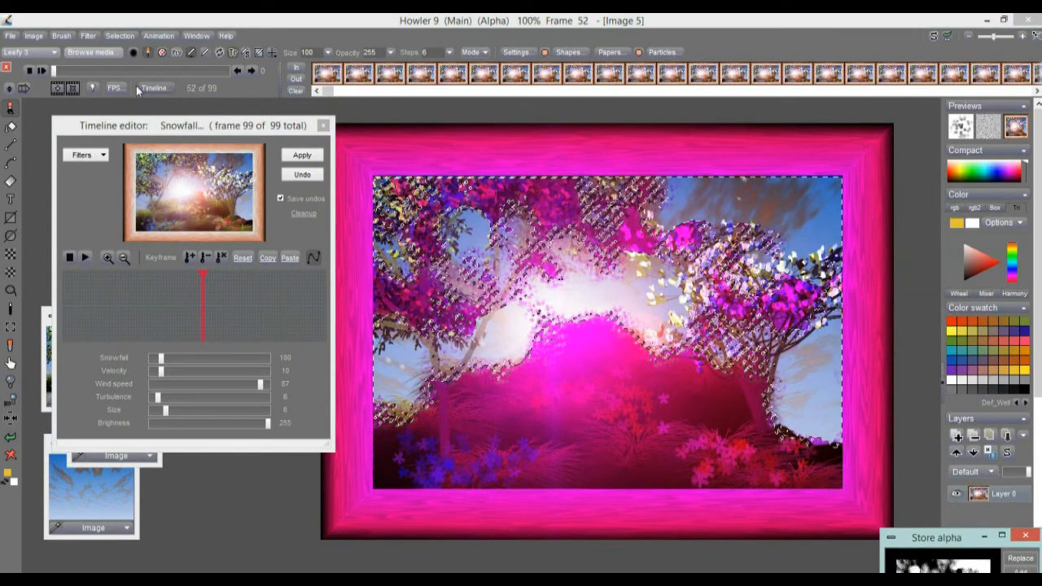
{"action": "left_click", "coordinate": [42, 72]}
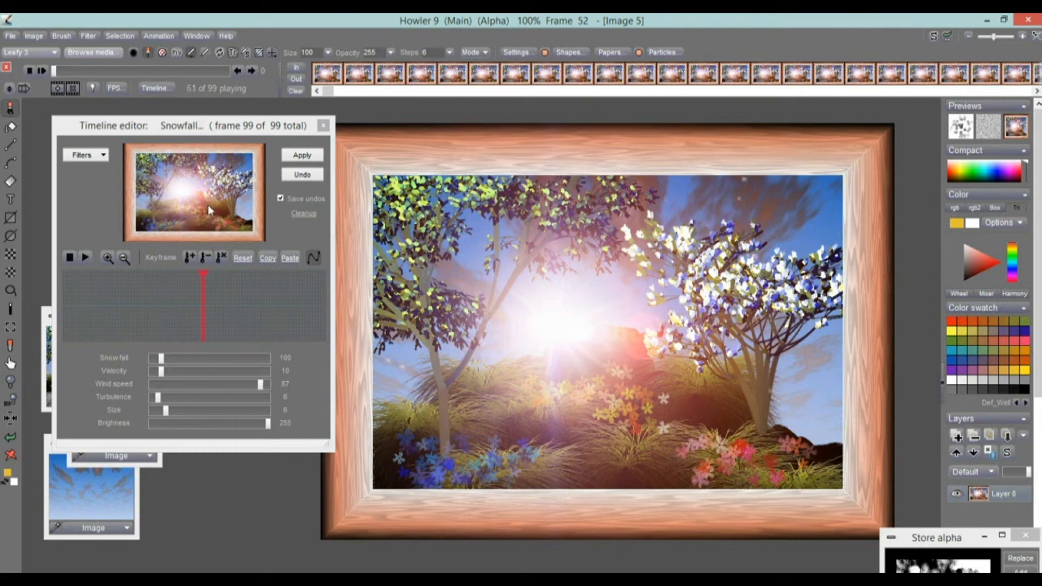
Stop the playback and undo the last applied snowfall
{"action": "left_click_drag", "start_coordinate": [73, 294], "coordinate": [147, 297]}
{"action": "left_click", "coordinate": [305, 176]}
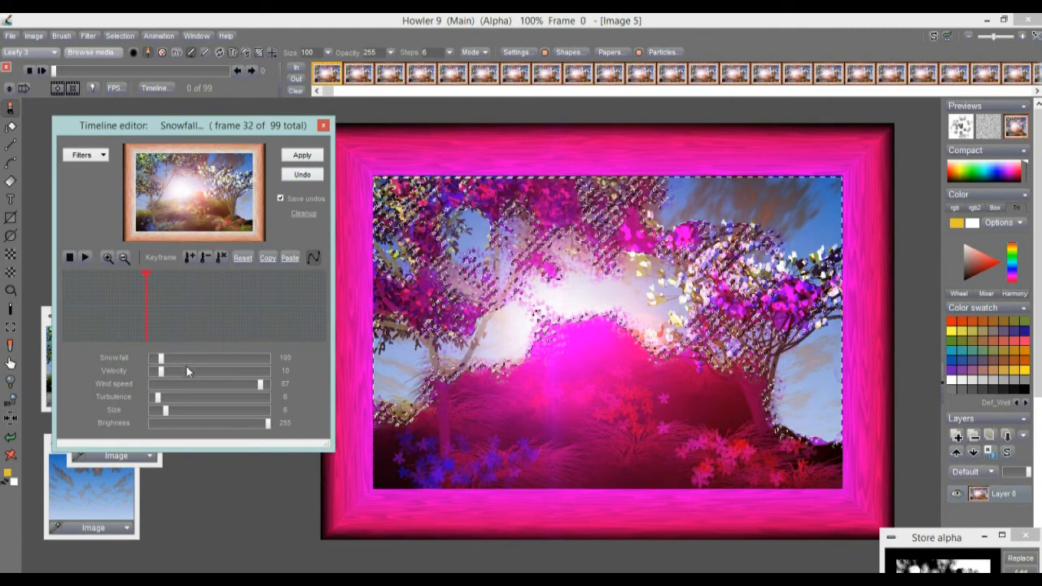
Apply denser snowfall with amount 1000, velocity 5, wind speed 100 and size 4, and play the animation
{"action": "left_click_drag", "start_coordinate": [176, 361], "coordinate": [267, 363]}
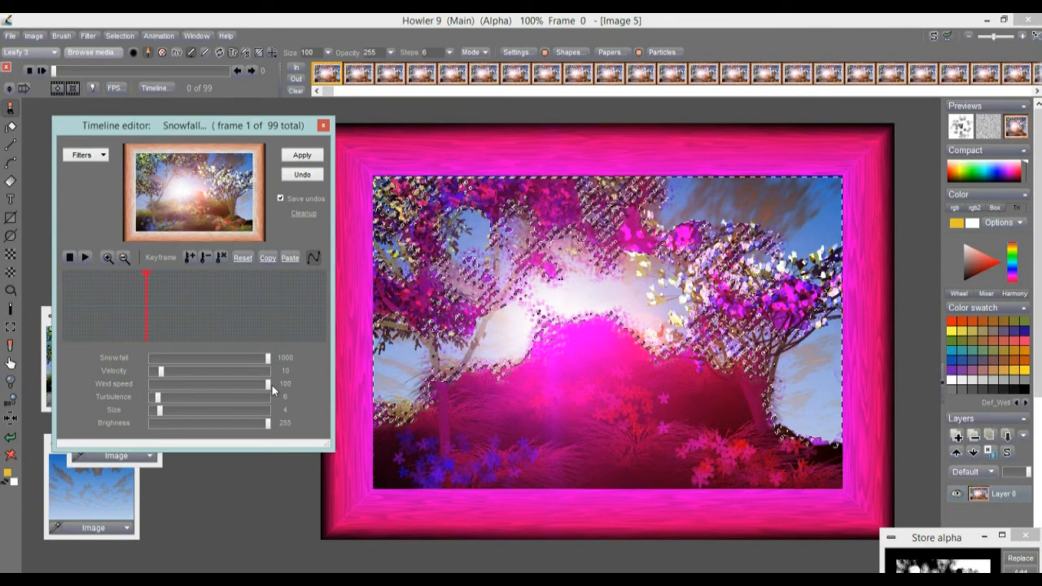
{"action": "left_click_drag", "start_coordinate": [158, 372], "coordinate": [160, 372]}
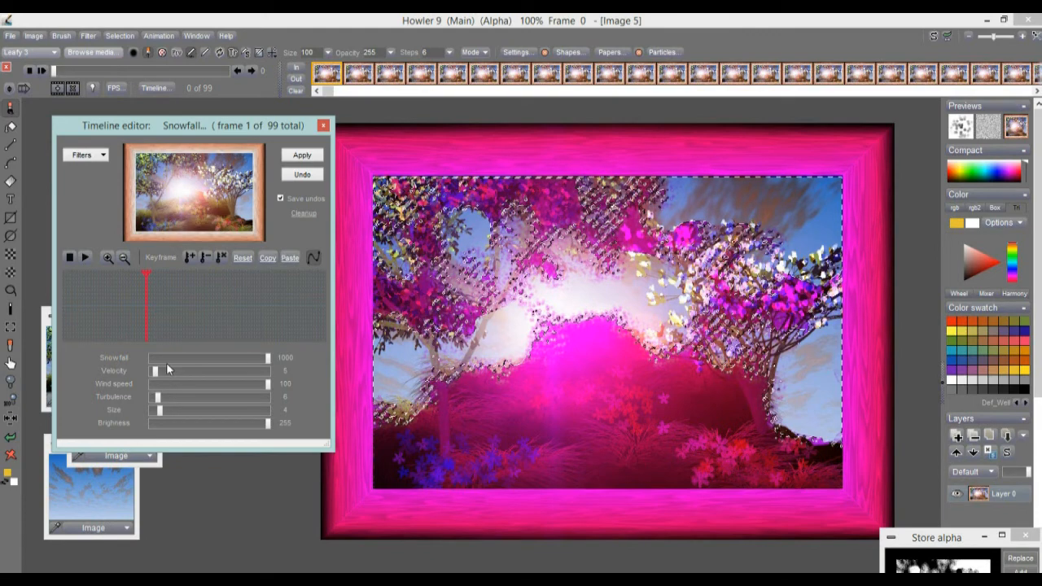
{"action": "left_click", "coordinate": [301, 157]}
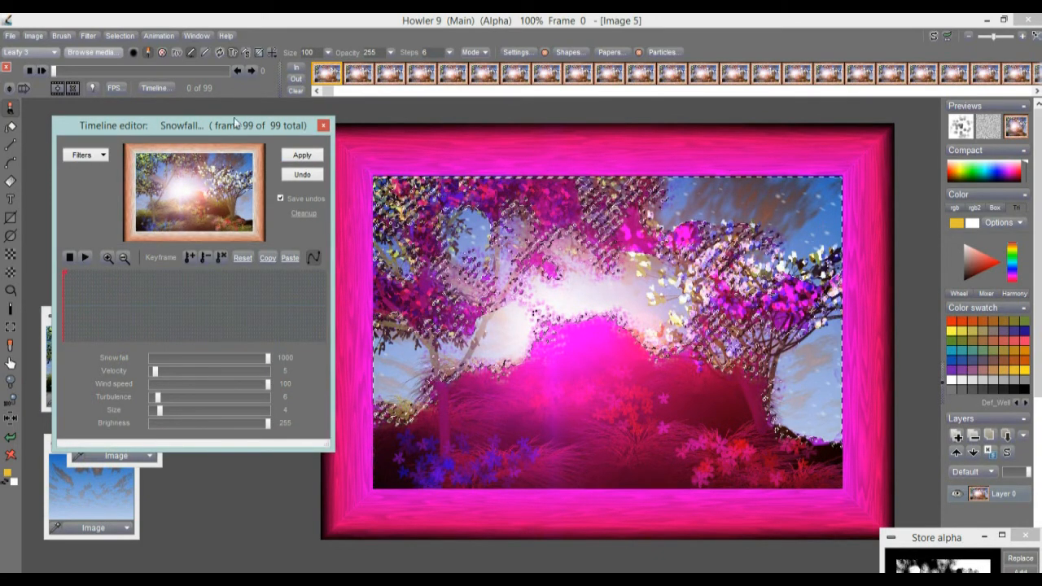
{"action": "left_click", "coordinate": [40, 71]}
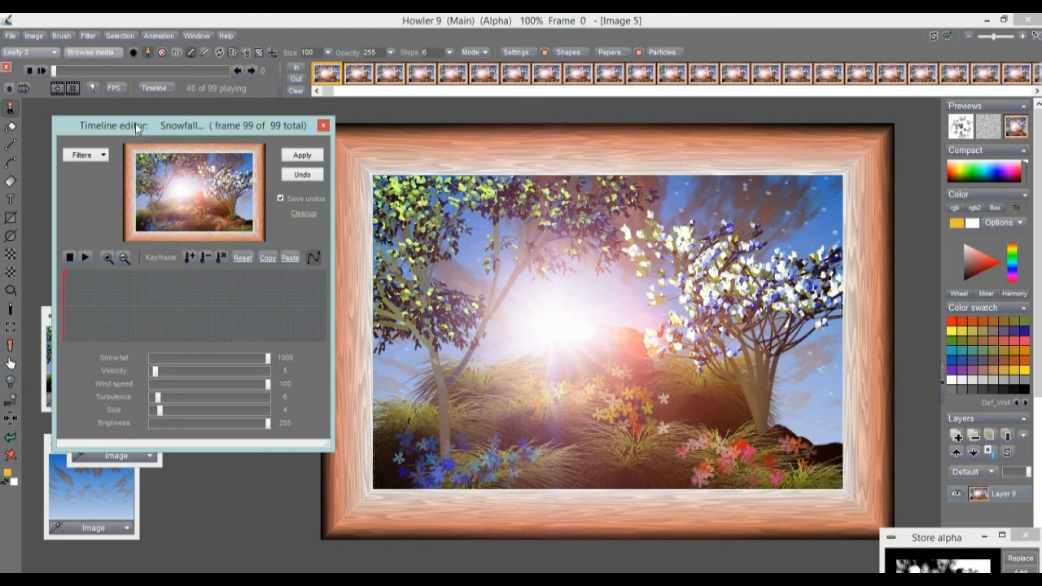
Add another snowfall pass with flake size 3 over all frames and play the animation
{"action": "left_click", "coordinate": [131, 298]}
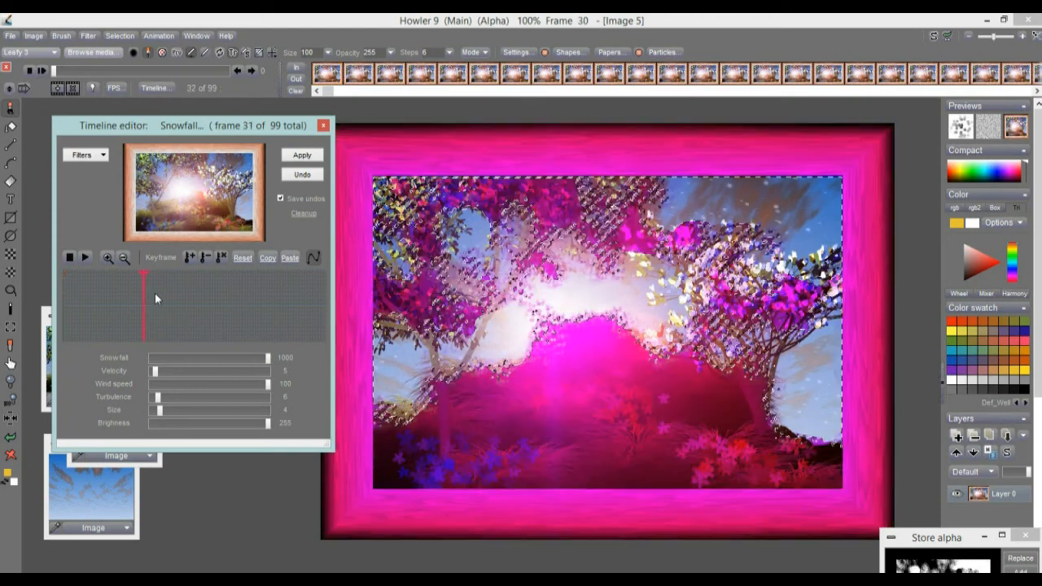
{"action": "left_click_drag", "start_coordinate": [158, 415], "coordinate": [155, 412]}
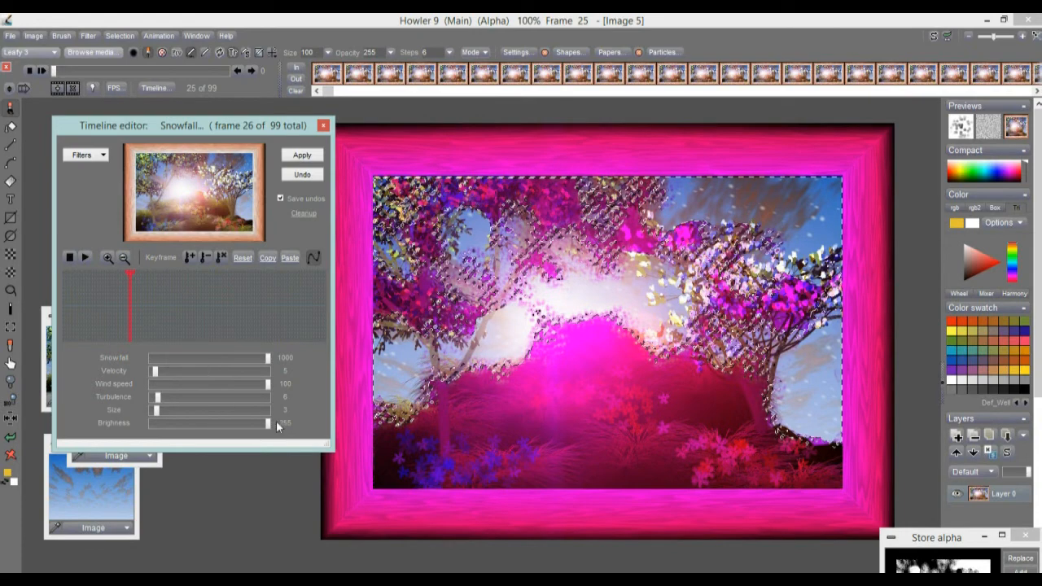
{"action": "left_click", "coordinate": [300, 156]}
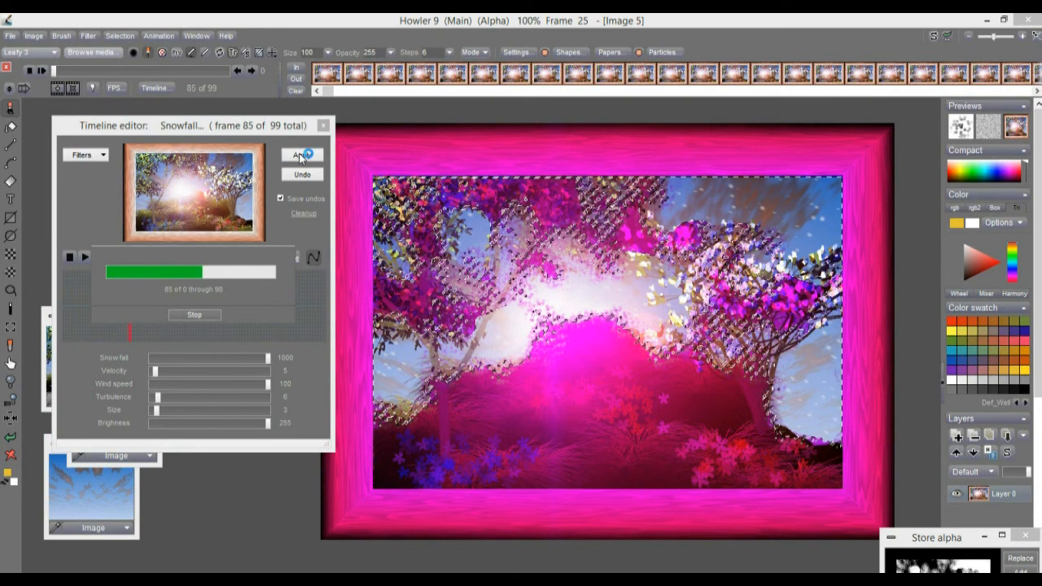
{"action": "left_click", "coordinate": [300, 157]}
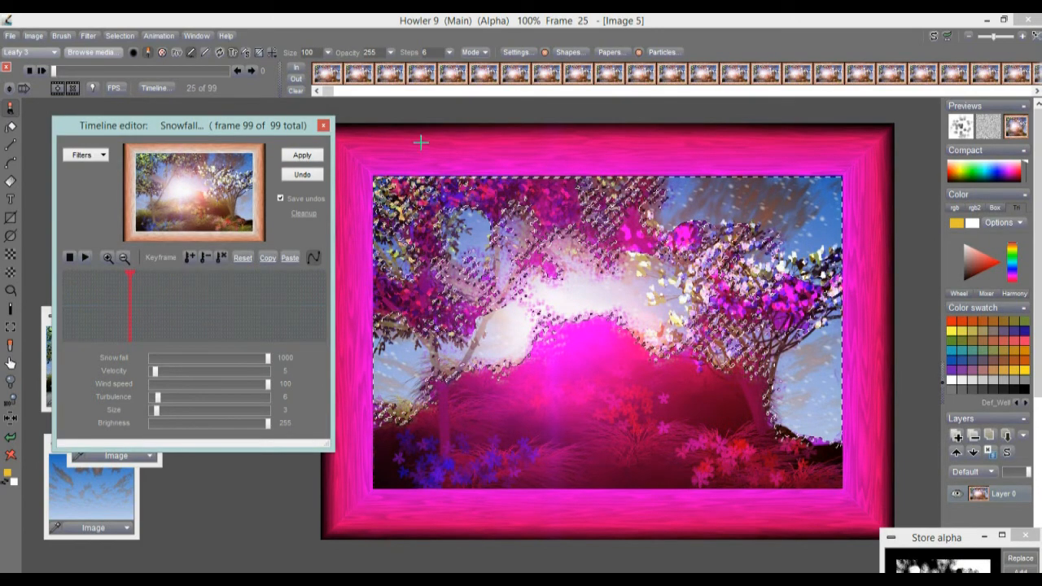
{"action": "left_click", "coordinate": [41, 71]}
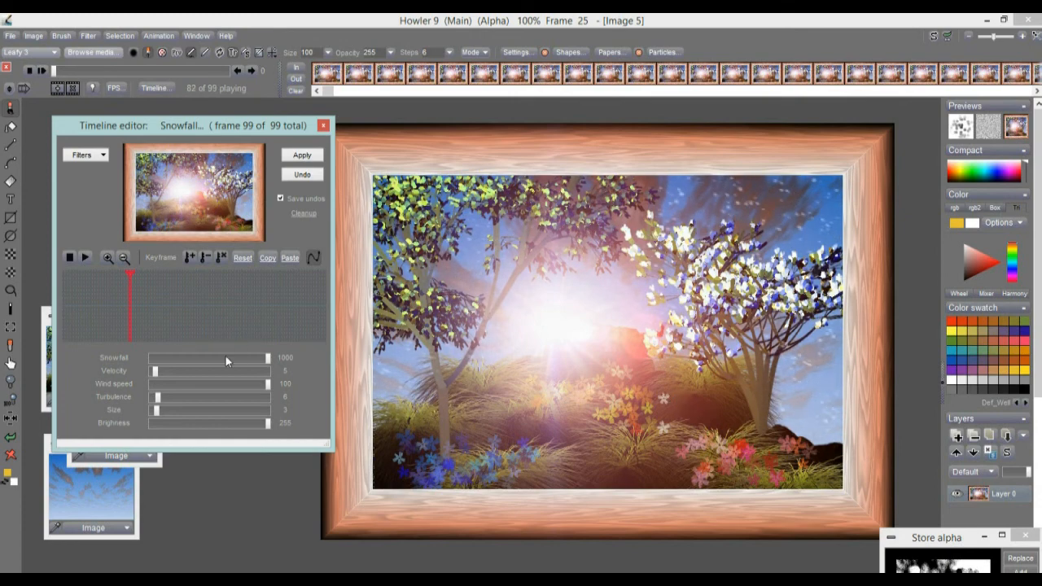
Set up sparser, larger flakes with snowfall about 86, size 7, velocity 7, wind speed 47 and turbulence 15
{"action": "left_click", "coordinate": [179, 303]}
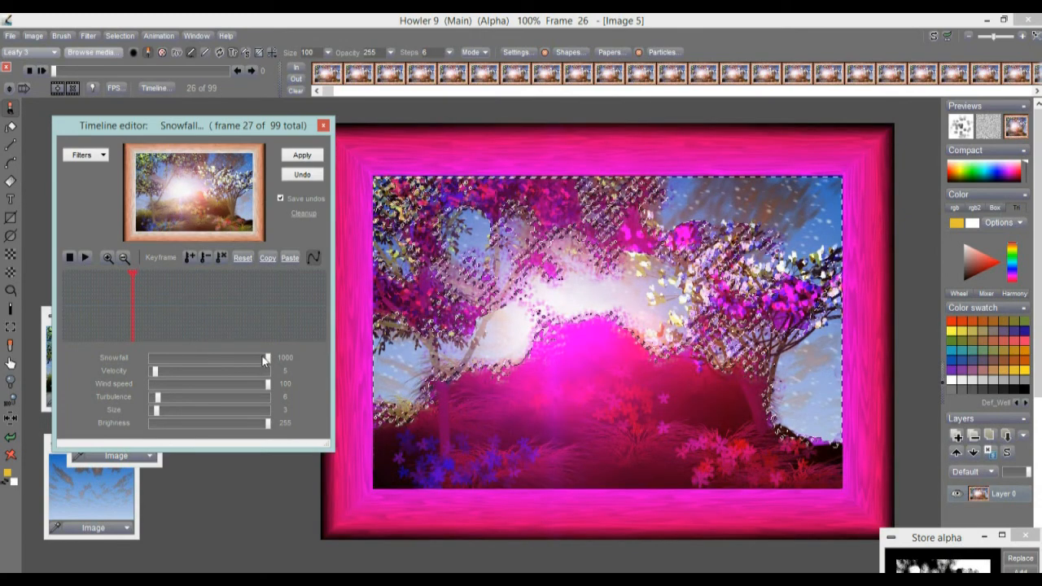
{"action": "left_click_drag", "start_coordinate": [174, 361], "coordinate": [161, 364]}
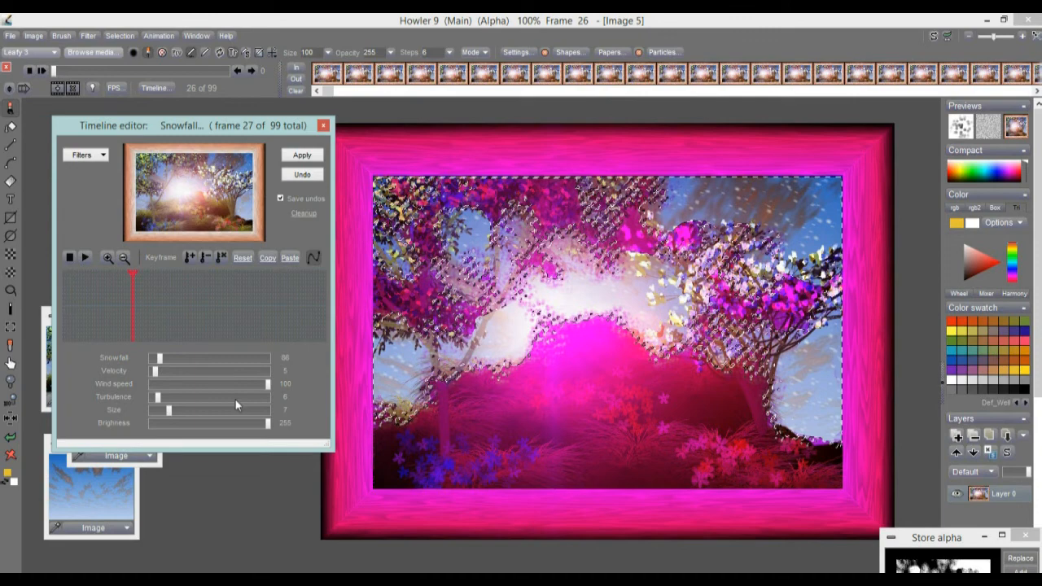
{"action": "left_click_drag", "start_coordinate": [258, 385], "coordinate": [238, 386]}
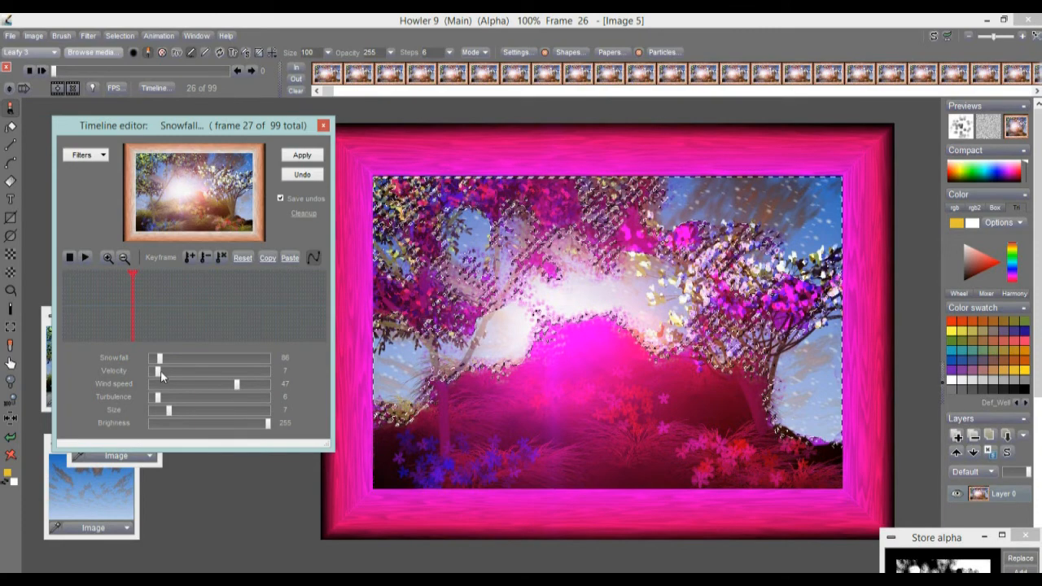
{"action": "left_click_drag", "start_coordinate": [161, 397], "coordinate": [169, 397]}
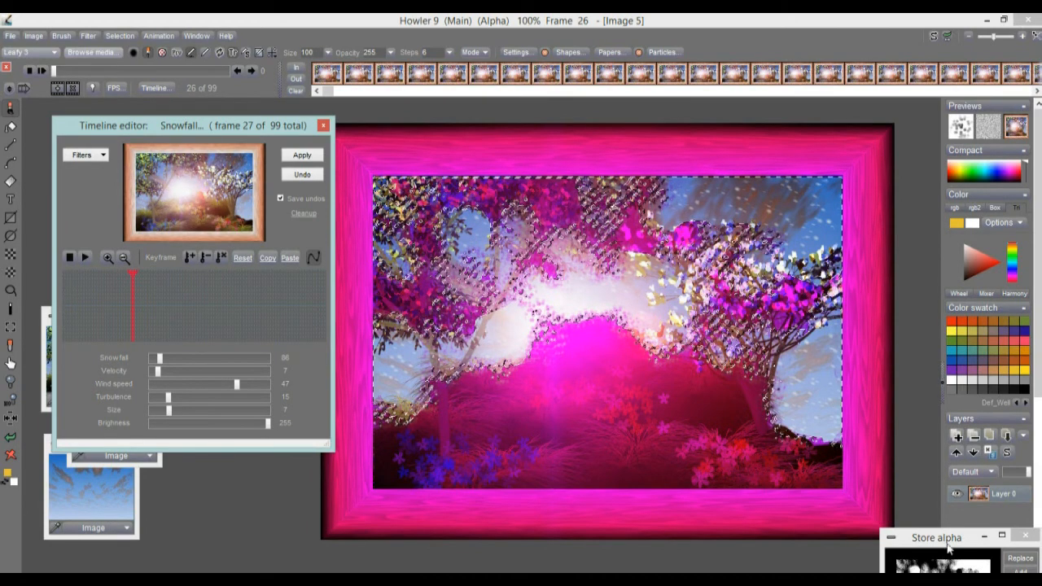
Replace the sky selection with a rectangle around the picture inside the frame and apply the snowfall to all frames
{"action": "left_click_drag", "start_coordinate": [934, 539], "coordinate": [891, 459]}
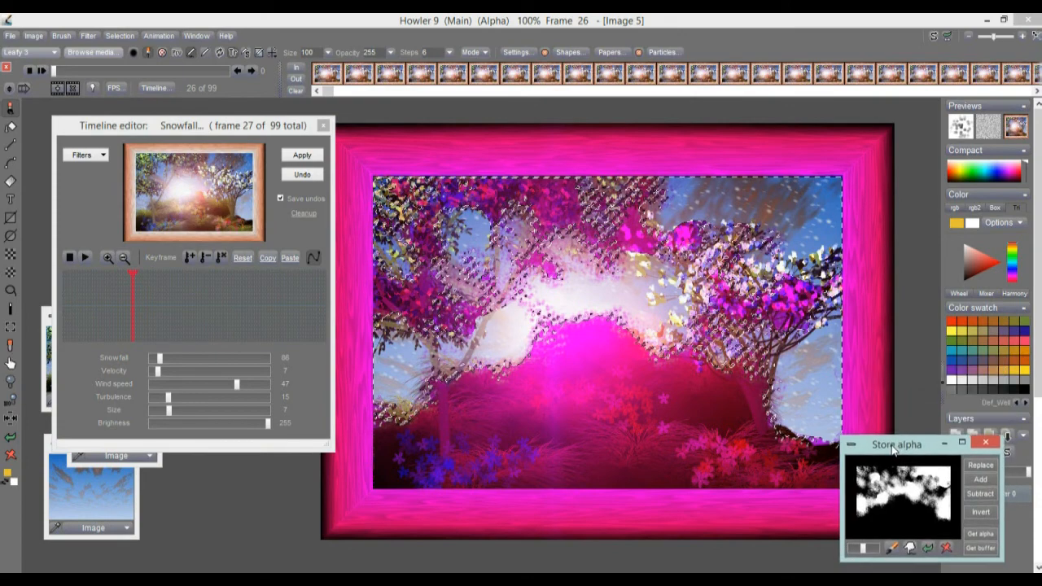
{"action": "left_click", "coordinate": [119, 35]}
{"action": "left_click", "coordinate": [149, 45]}
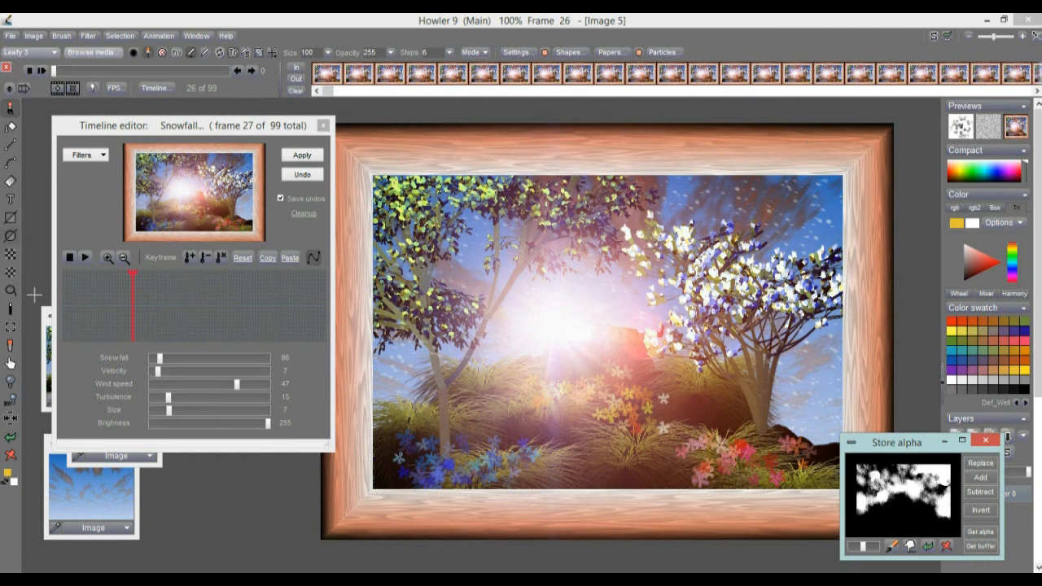
{"action": "left_click", "coordinate": [16, 257]}
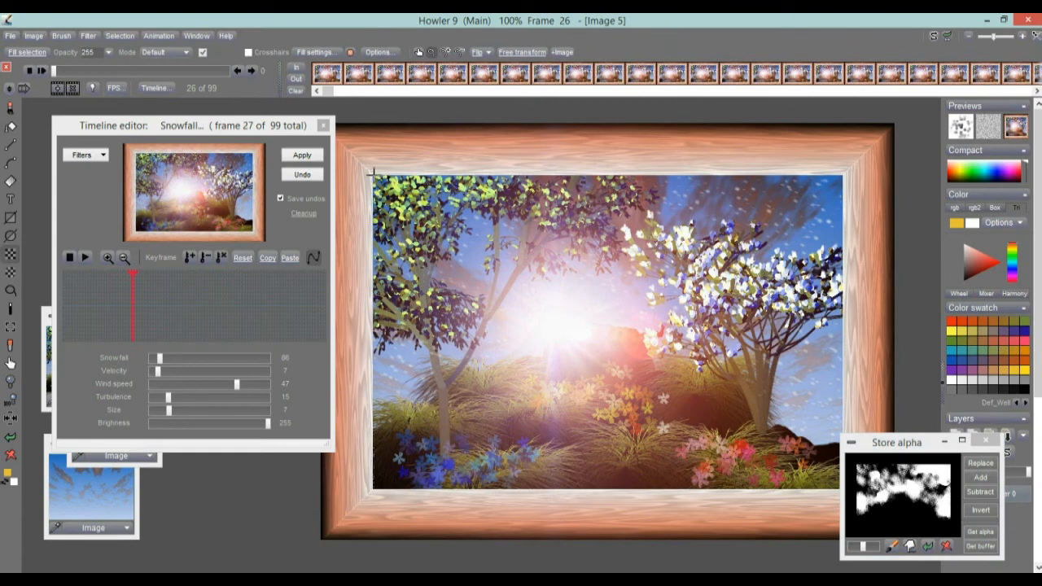
{"action": "left_click_drag", "start_coordinate": [371, 172], "coordinate": [842, 490]}
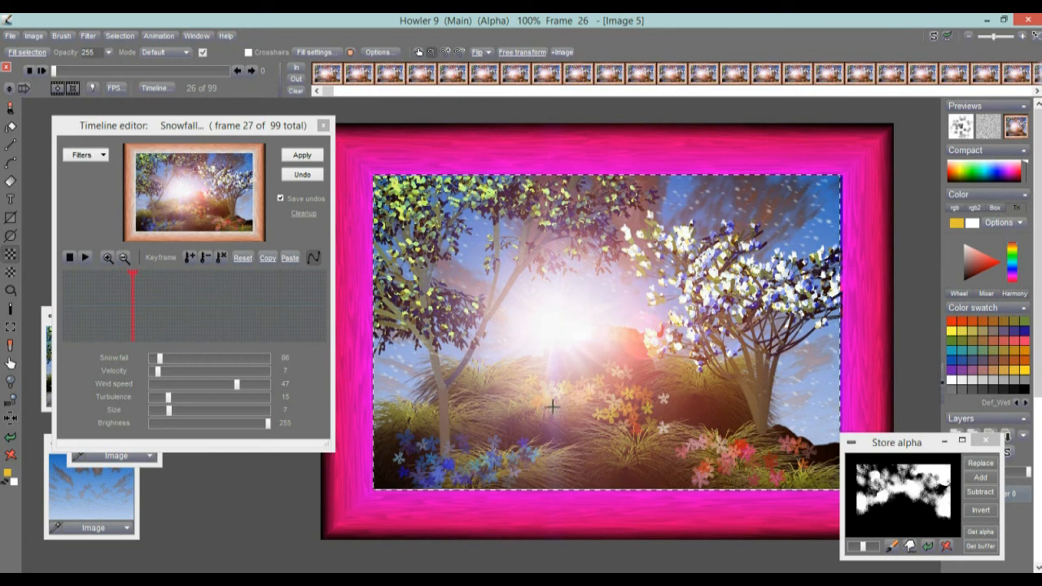
{"action": "left_click", "coordinate": [302, 155]}
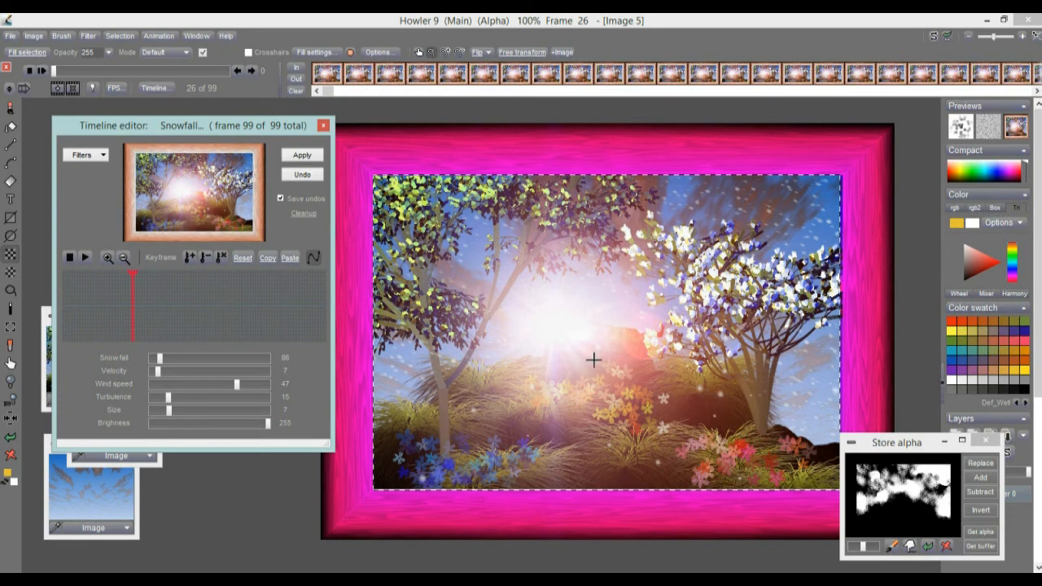
Preview the animation and run the timeline snowfall over all frames once more with the same settings
{"action": "left_click", "coordinate": [46, 71]}
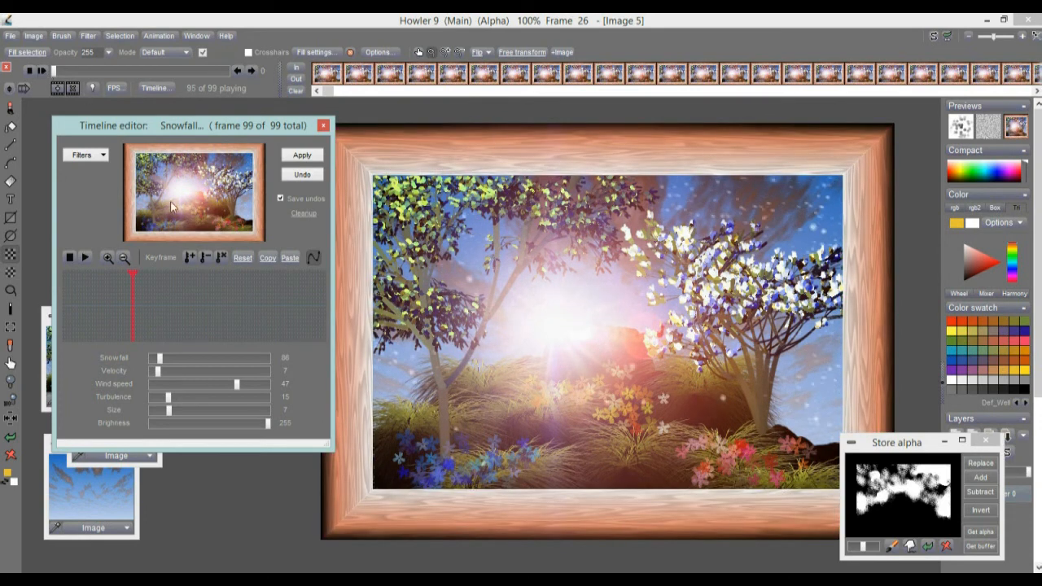
{"action": "left_click", "coordinate": [300, 154]}
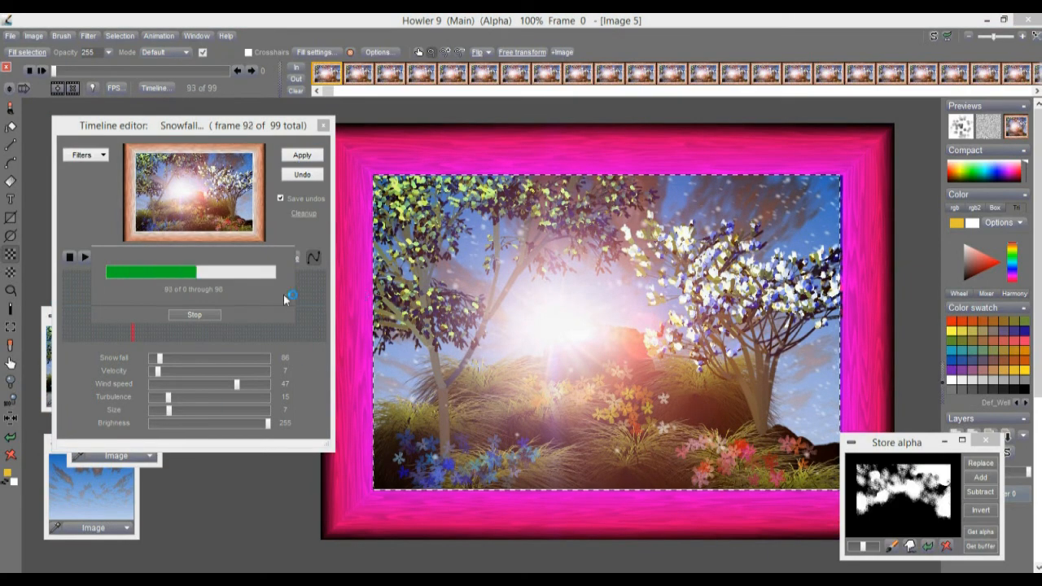
Apply snowfall to all frames with size 15, turbulence 27 and wind speed -27
{"action": "left_click_drag", "start_coordinate": [179, 413], "coordinate": [195, 409]}
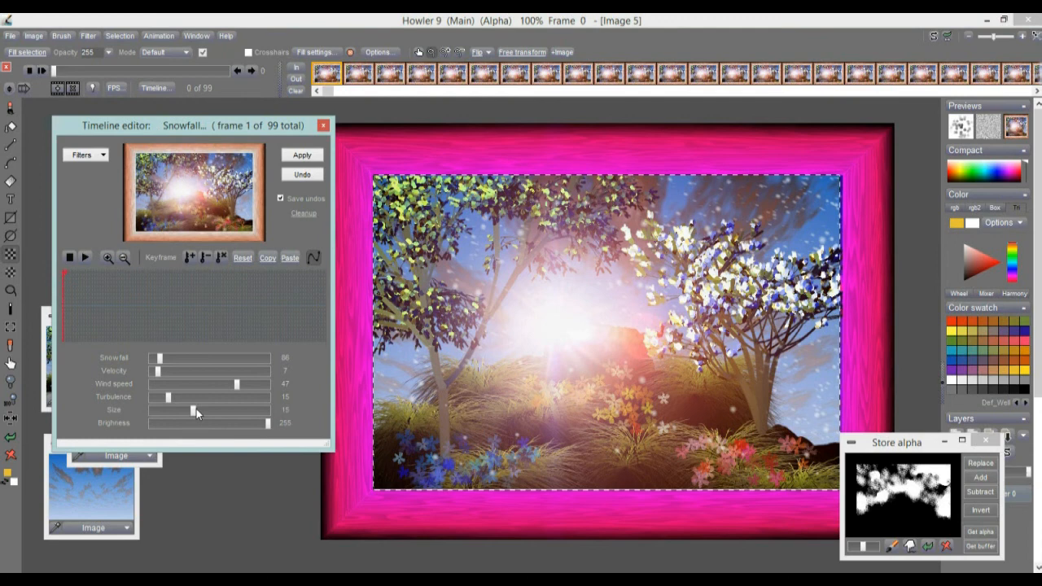
{"action": "left_click", "coordinate": [182, 396]}
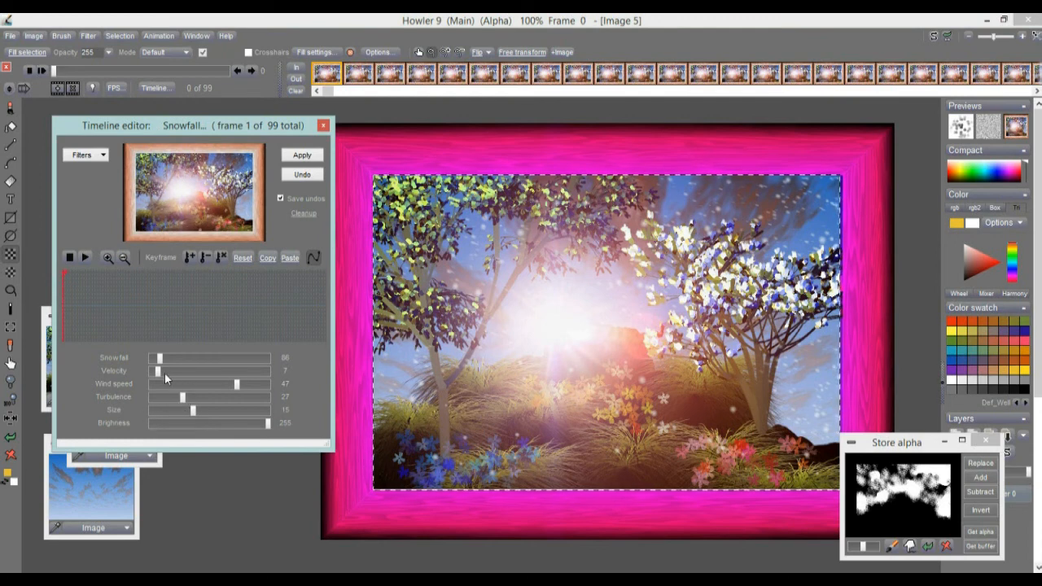
{"action": "left_click", "coordinate": [202, 384]}
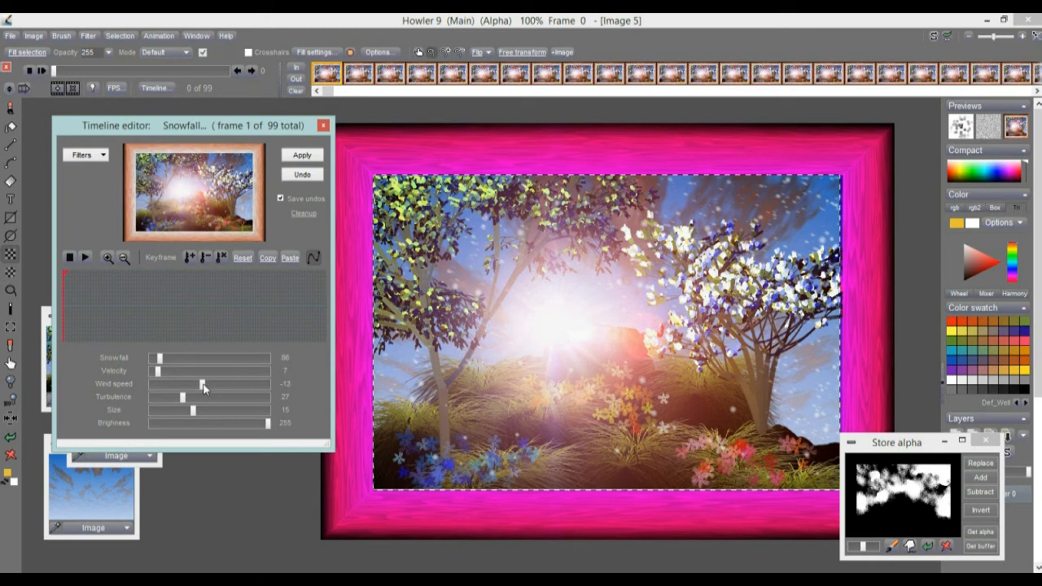
{"action": "left_click", "coordinate": [196, 386]}
{"action": "left_click", "coordinate": [303, 156]}
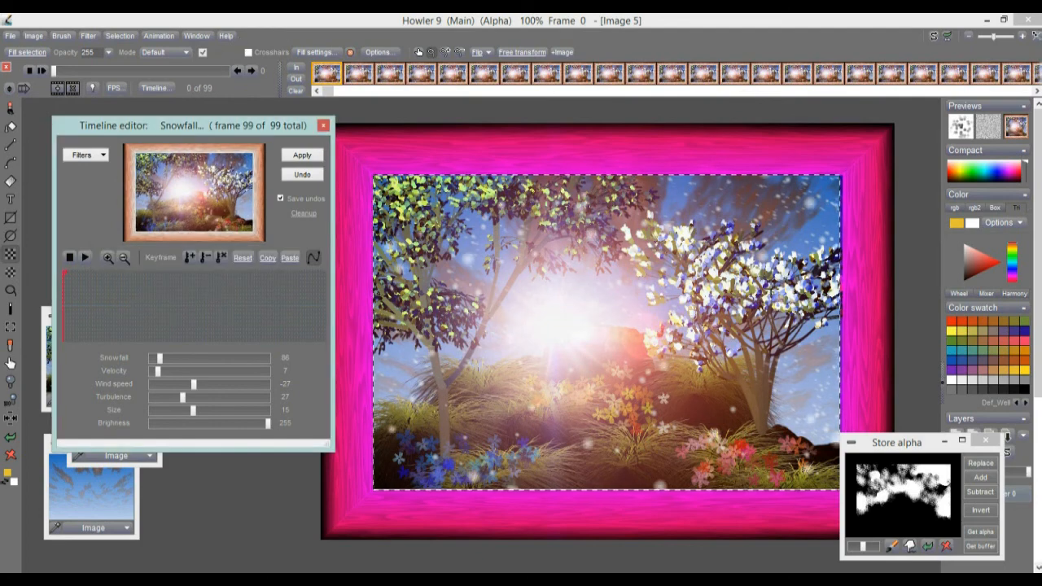
Play the animation to check the large flakes, stop it and undo the last snowfall pass
{"action": "left_click", "coordinate": [38, 68]}
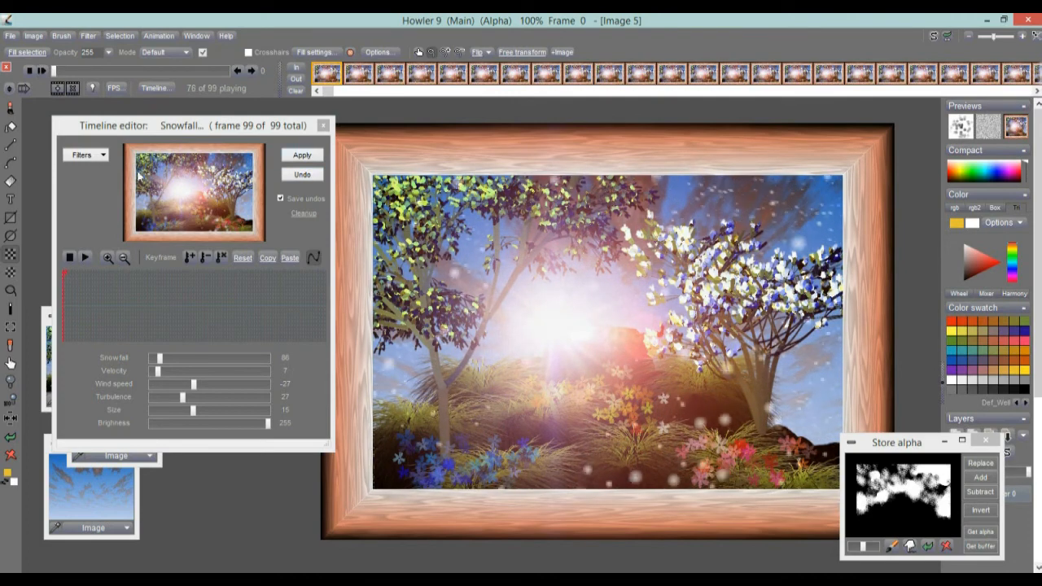
{"action": "left_click", "coordinate": [124, 302]}
{"action": "left_click", "coordinate": [302, 175]}
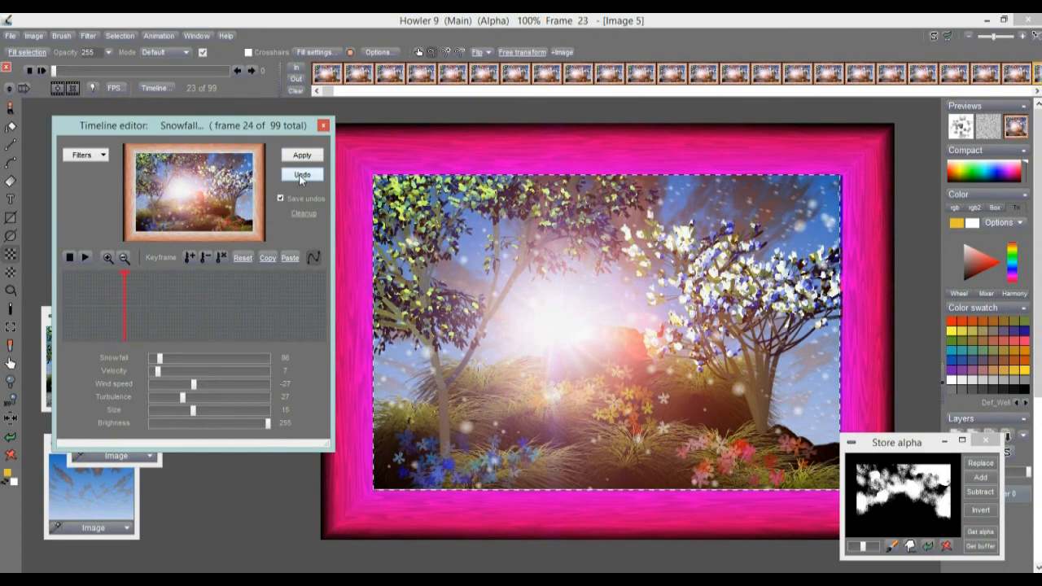
Reduce the snowfall amount to 37, set turbulence to 51, apply it to all frames and play the animation
{"action": "left_click_drag", "start_coordinate": [160, 359], "coordinate": [153, 361]}
{"action": "left_click", "coordinate": [210, 397]}
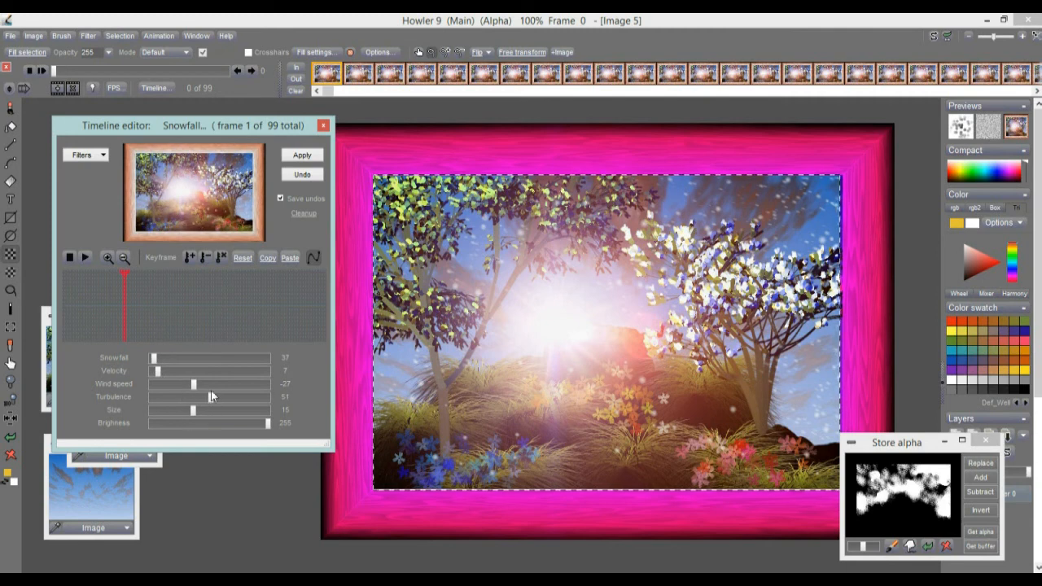
{"action": "left_click", "coordinate": [296, 156]}
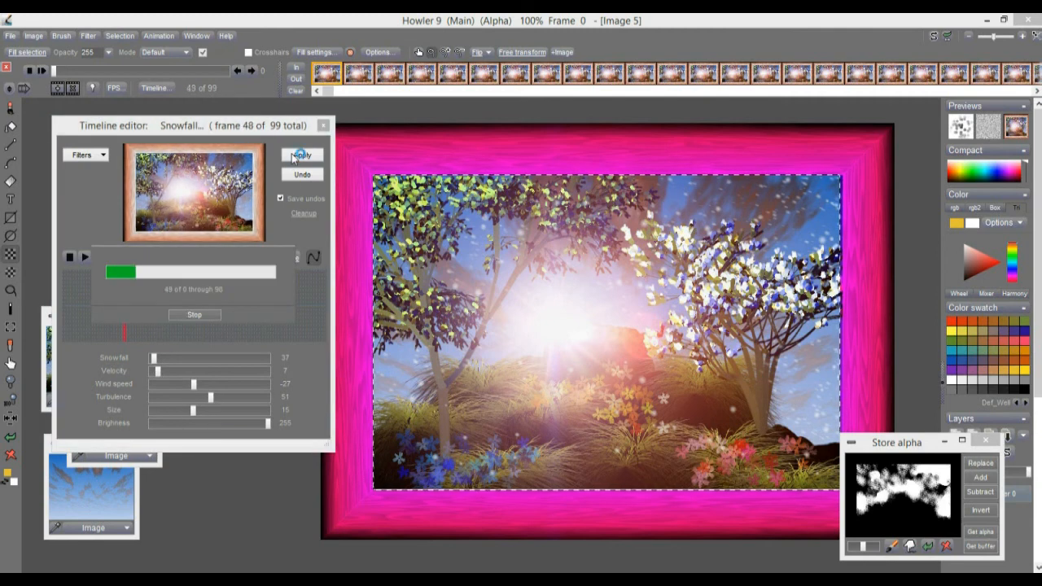
{"action": "left_click", "coordinate": [44, 70]}
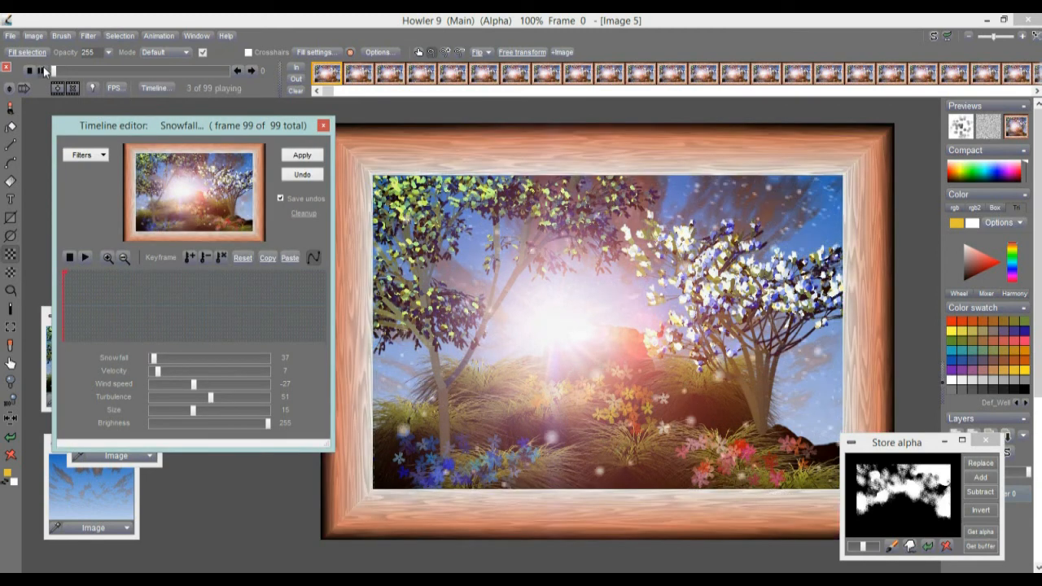